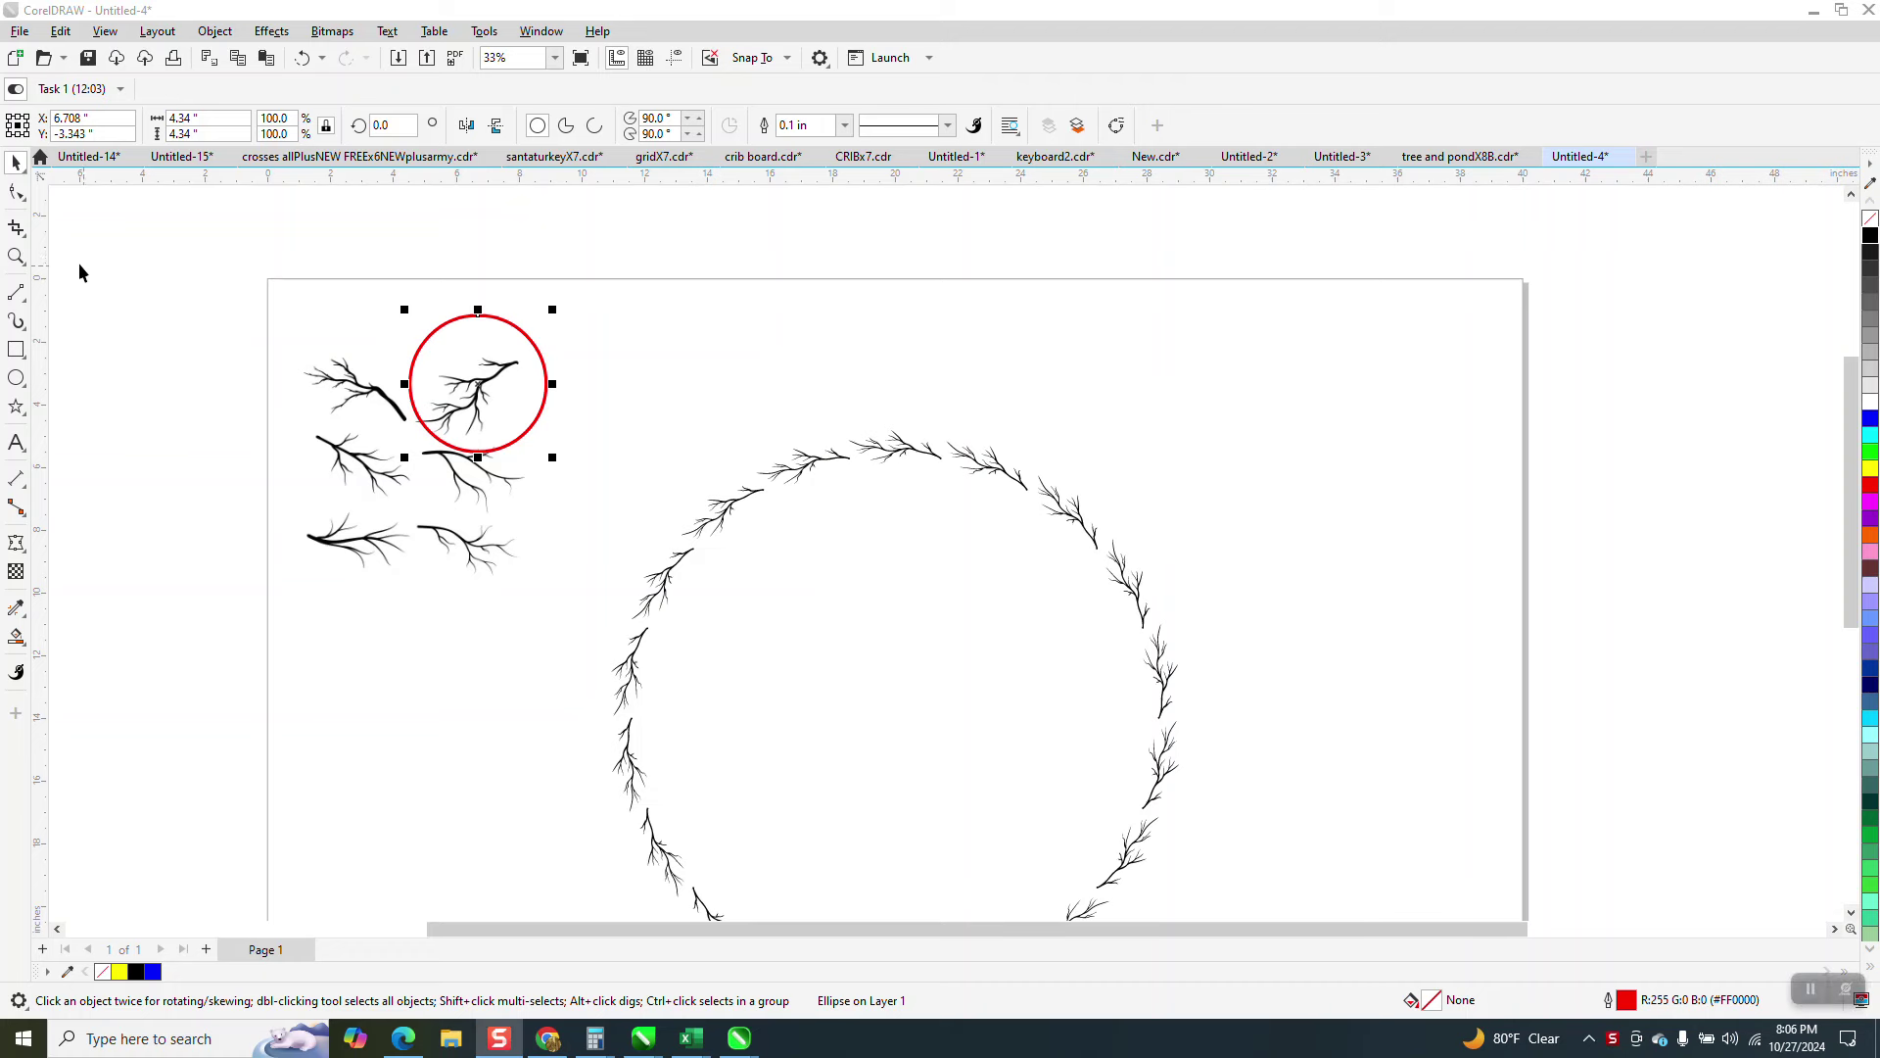
- Zoom in to inspect the loose branches and the wreath's top-right branches
click(15, 257)
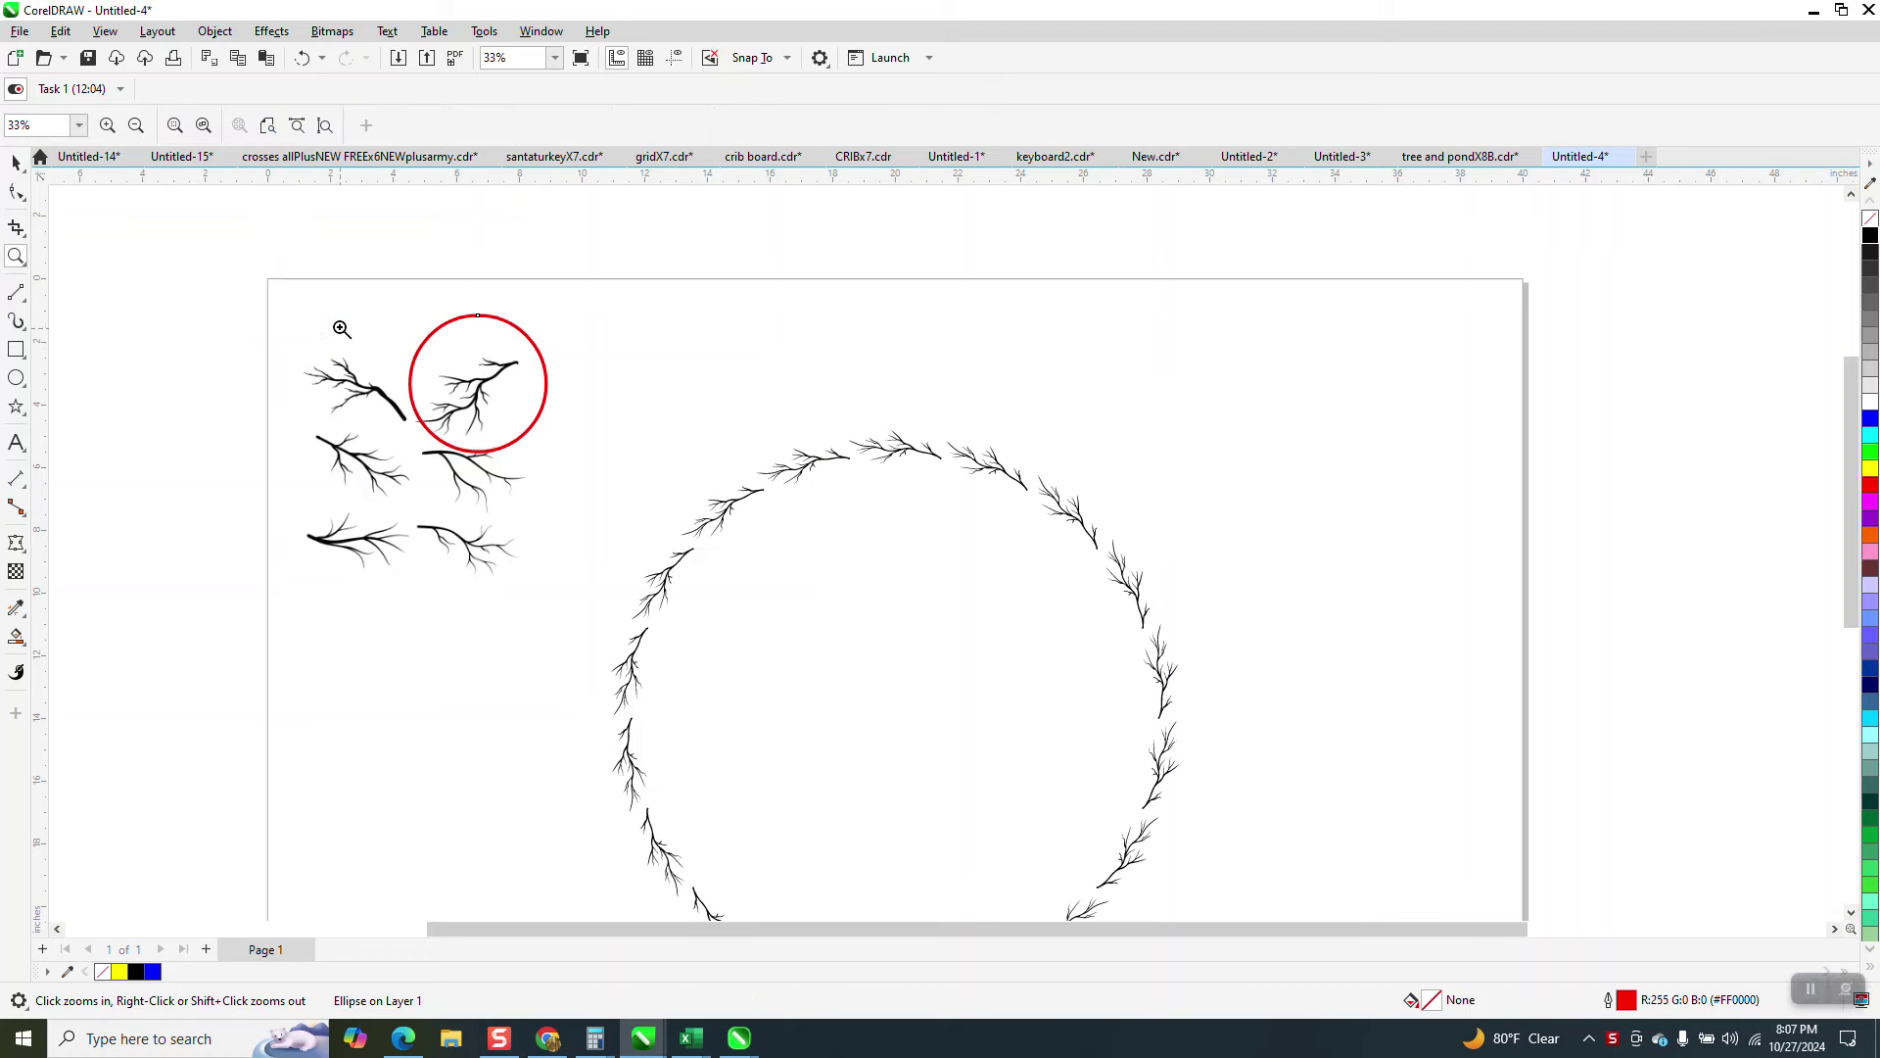
drag(251, 290, 720, 627)
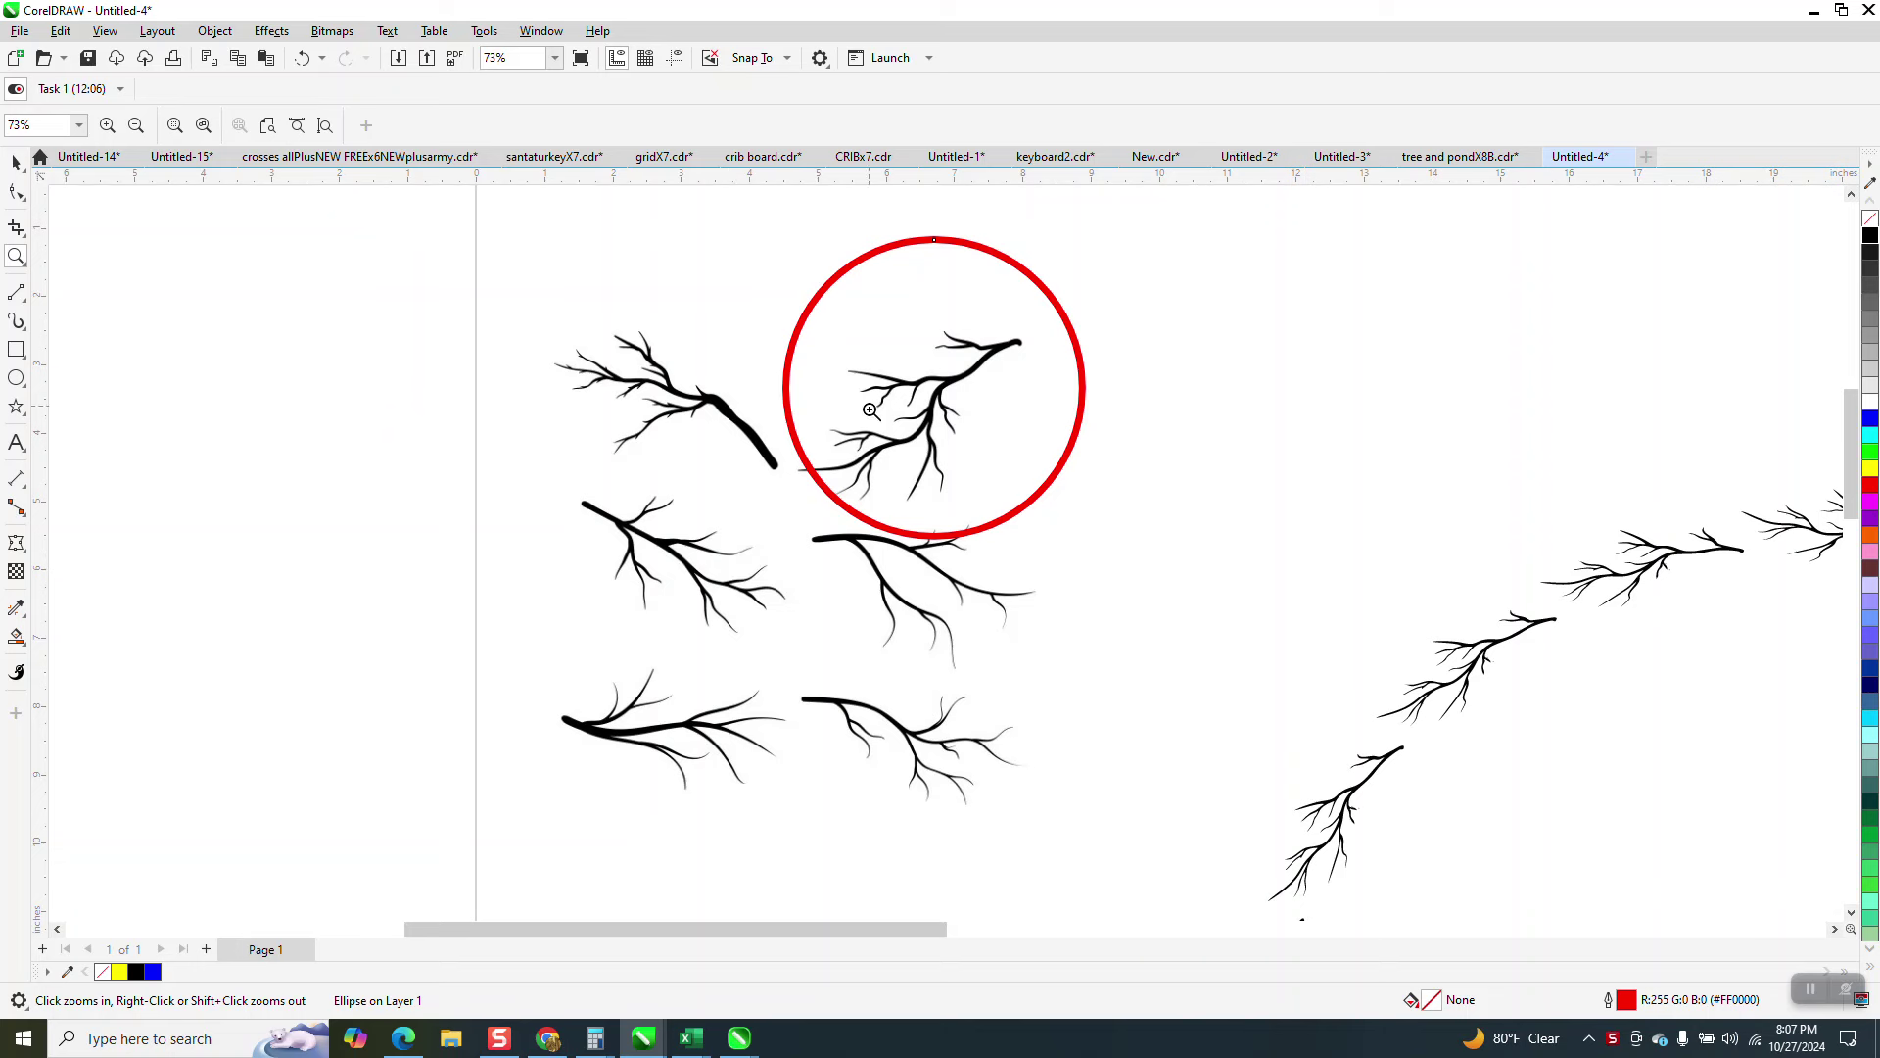
right_click(976, 372)
right_click(821, 364)
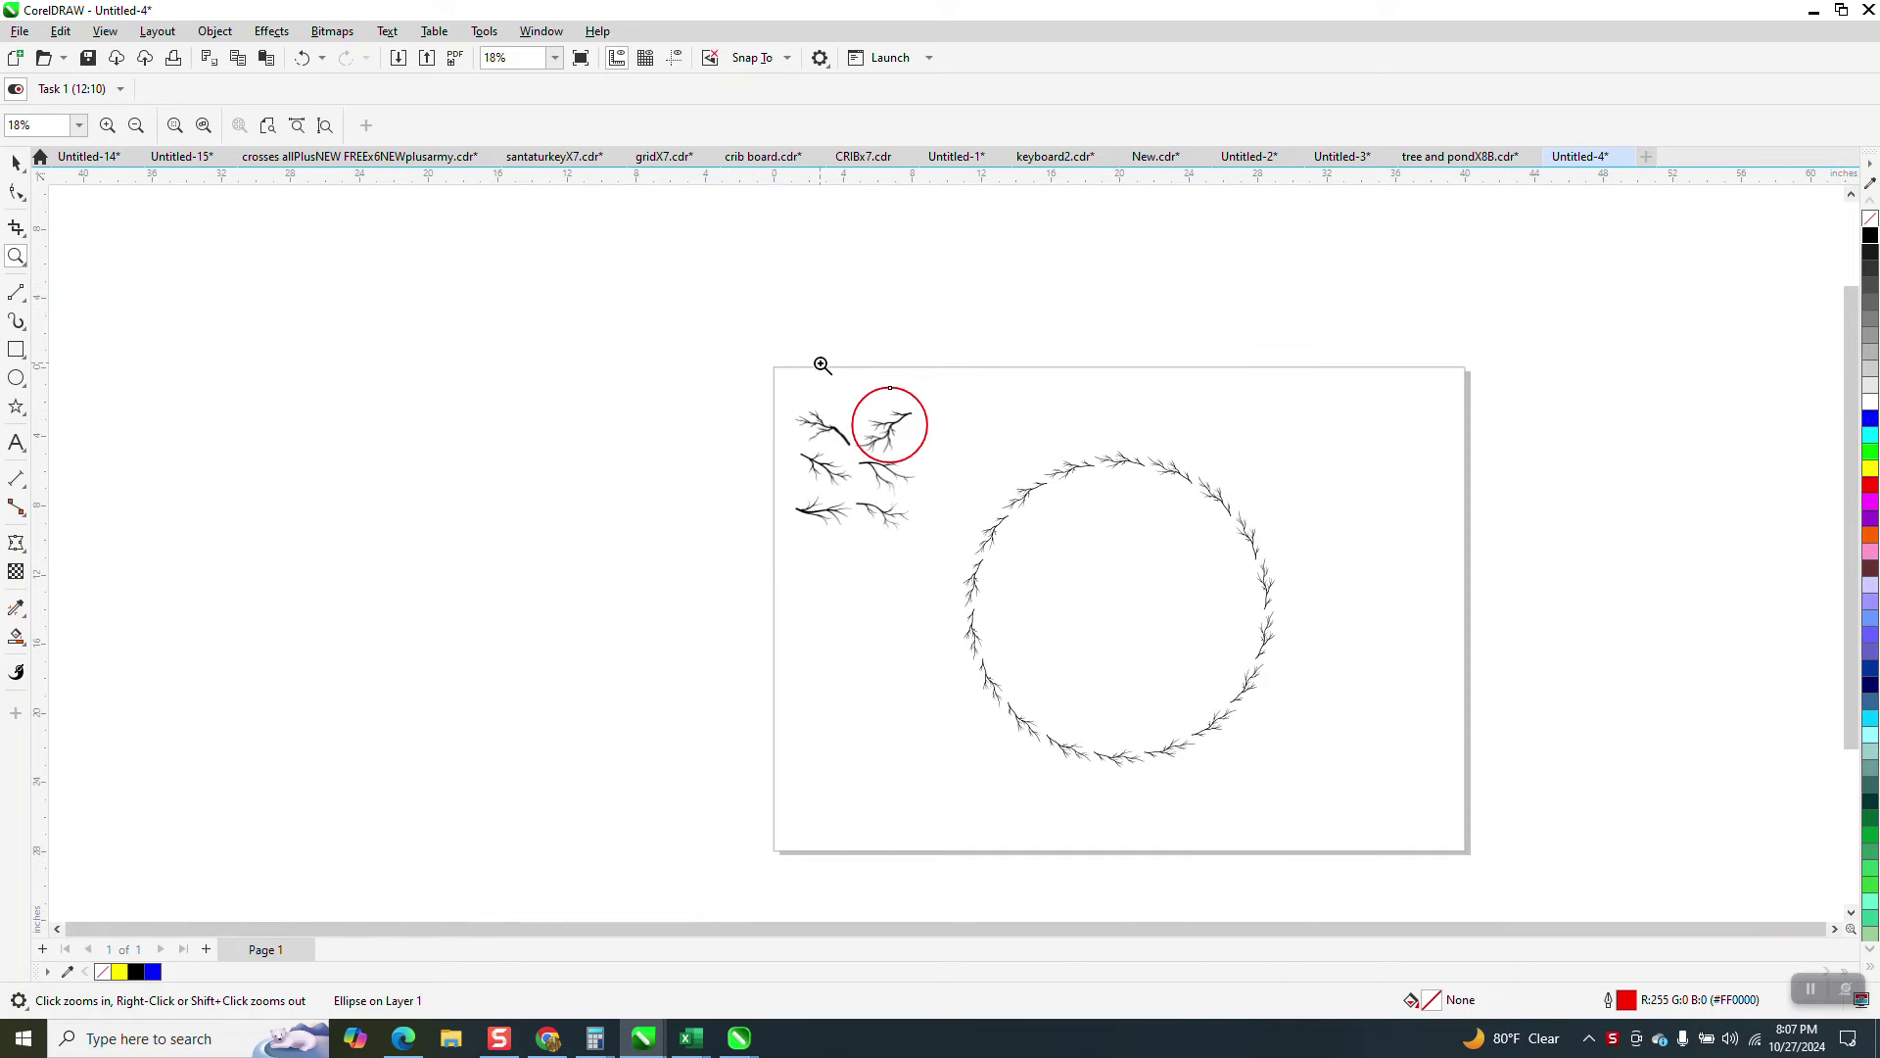
drag(1079, 438, 1233, 501)
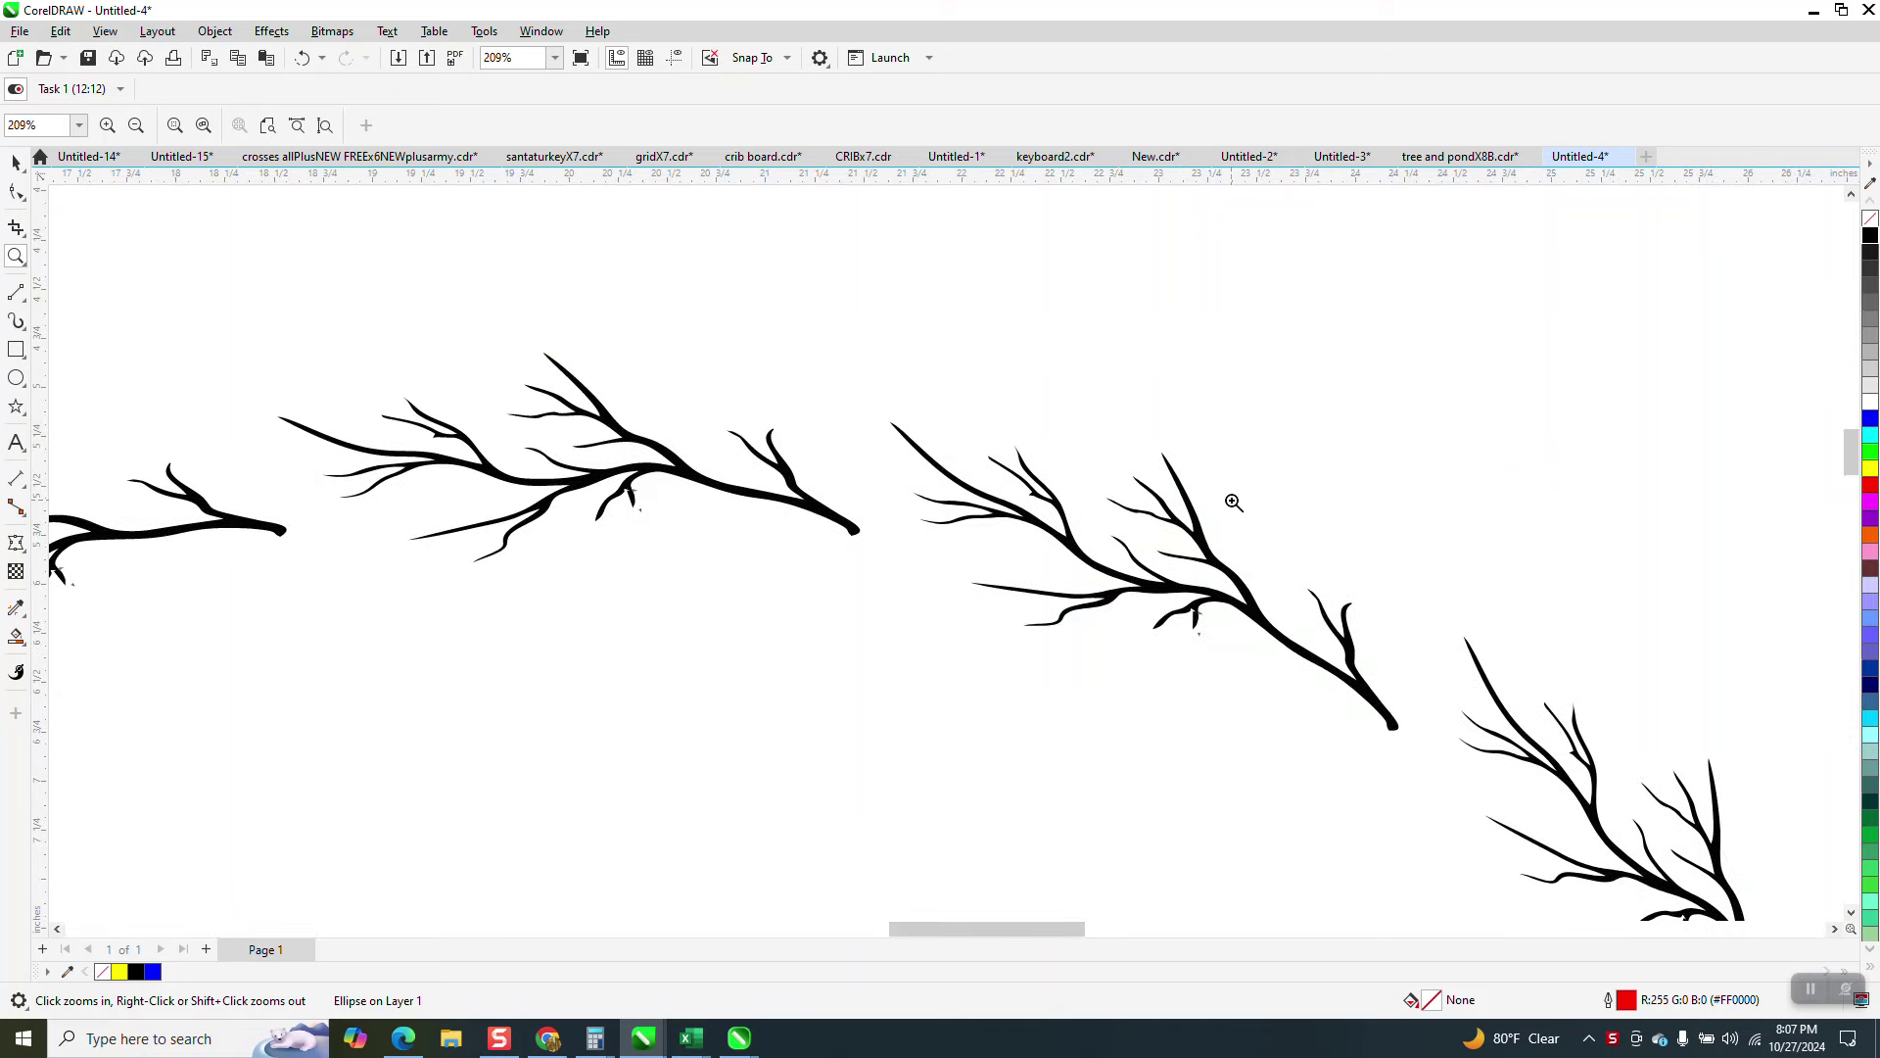
scroll(1228, 492, down, 5)
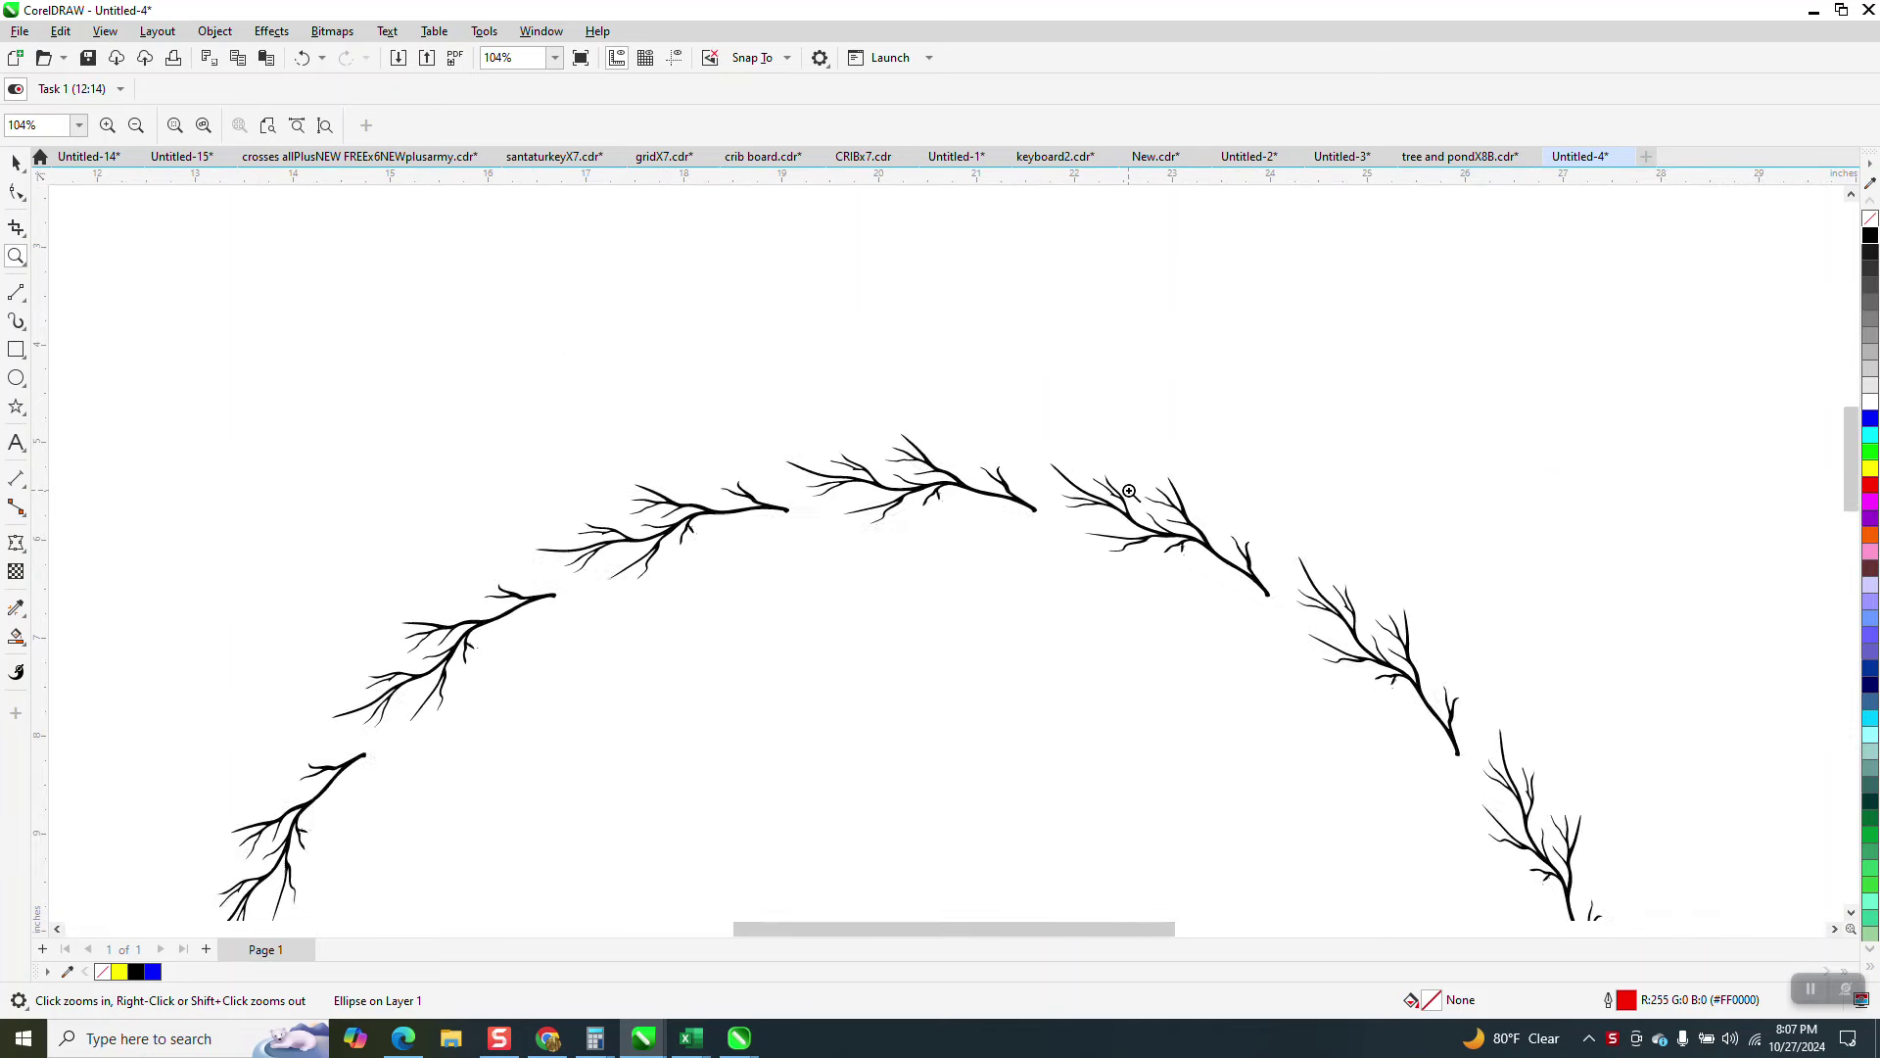
scroll(1129, 490, down, 2)
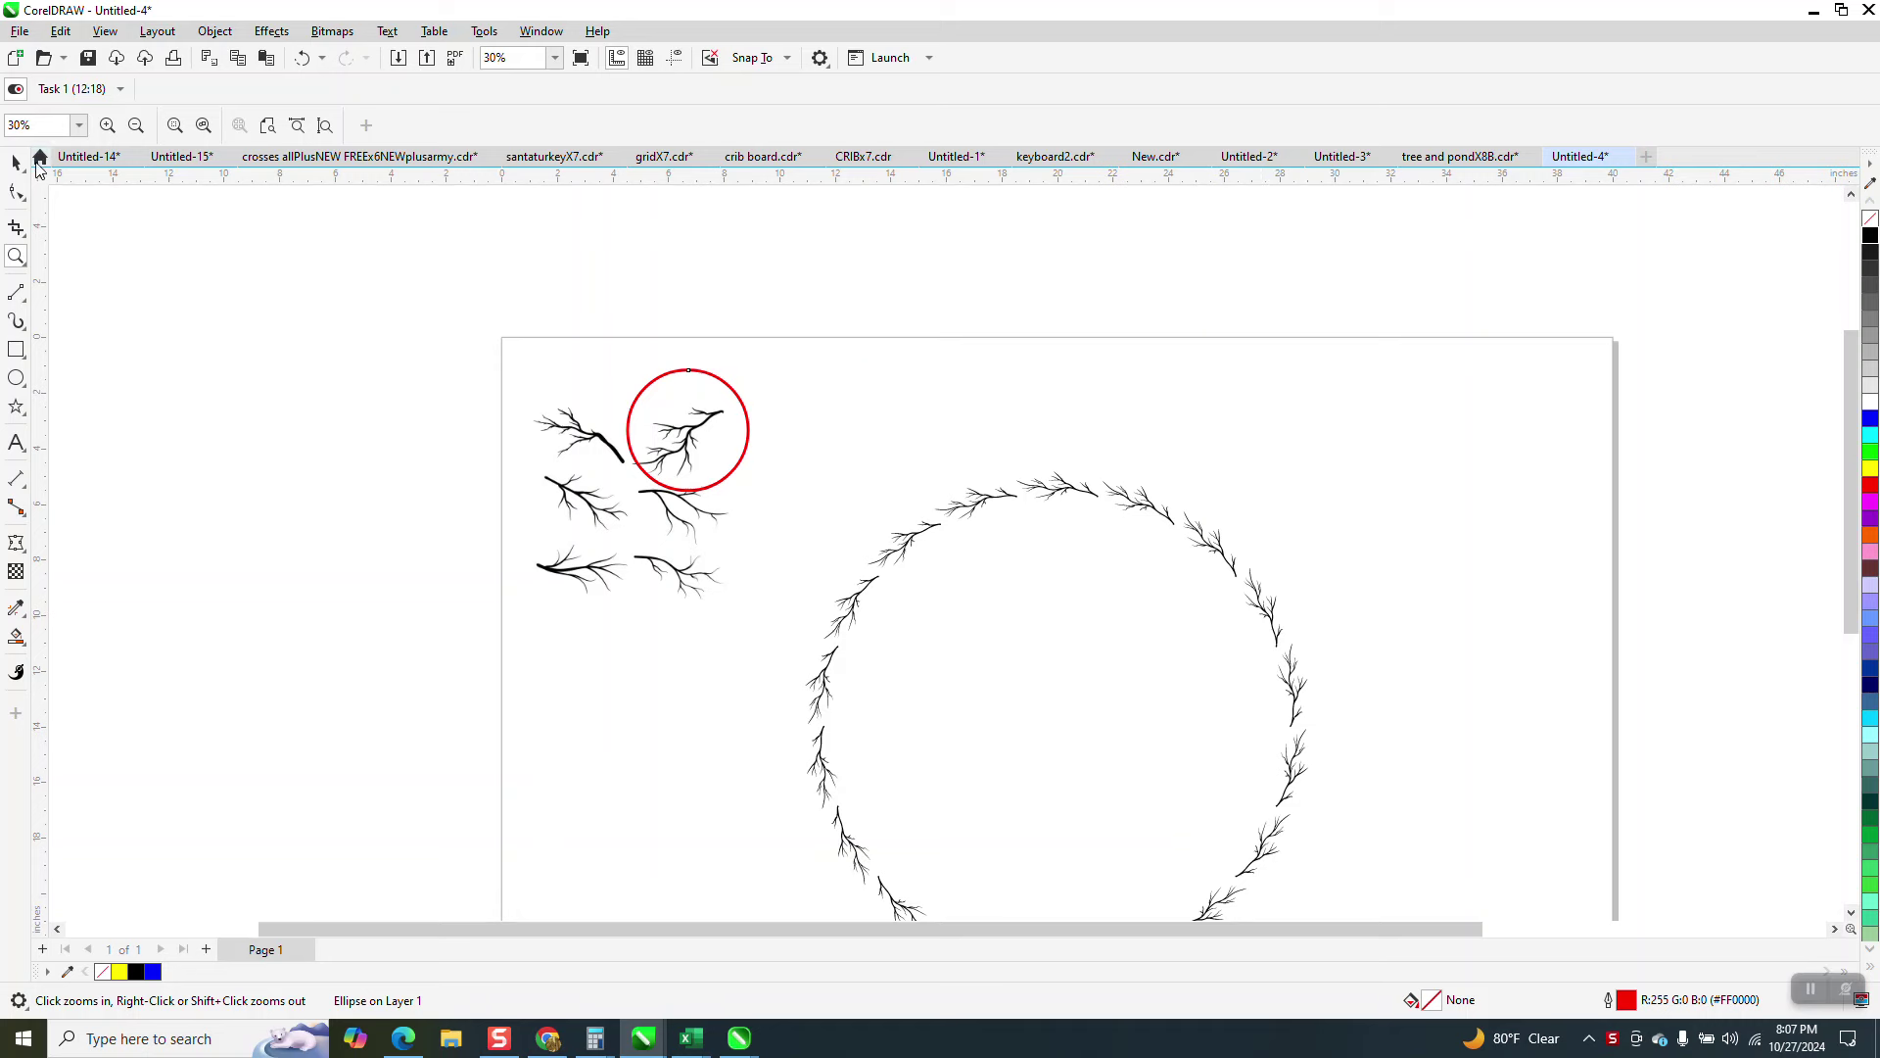
- Drag the 18-branch wreath off the page to the right and move the red circle aside
click(16, 162)
scroll(560, 257, down, 2)
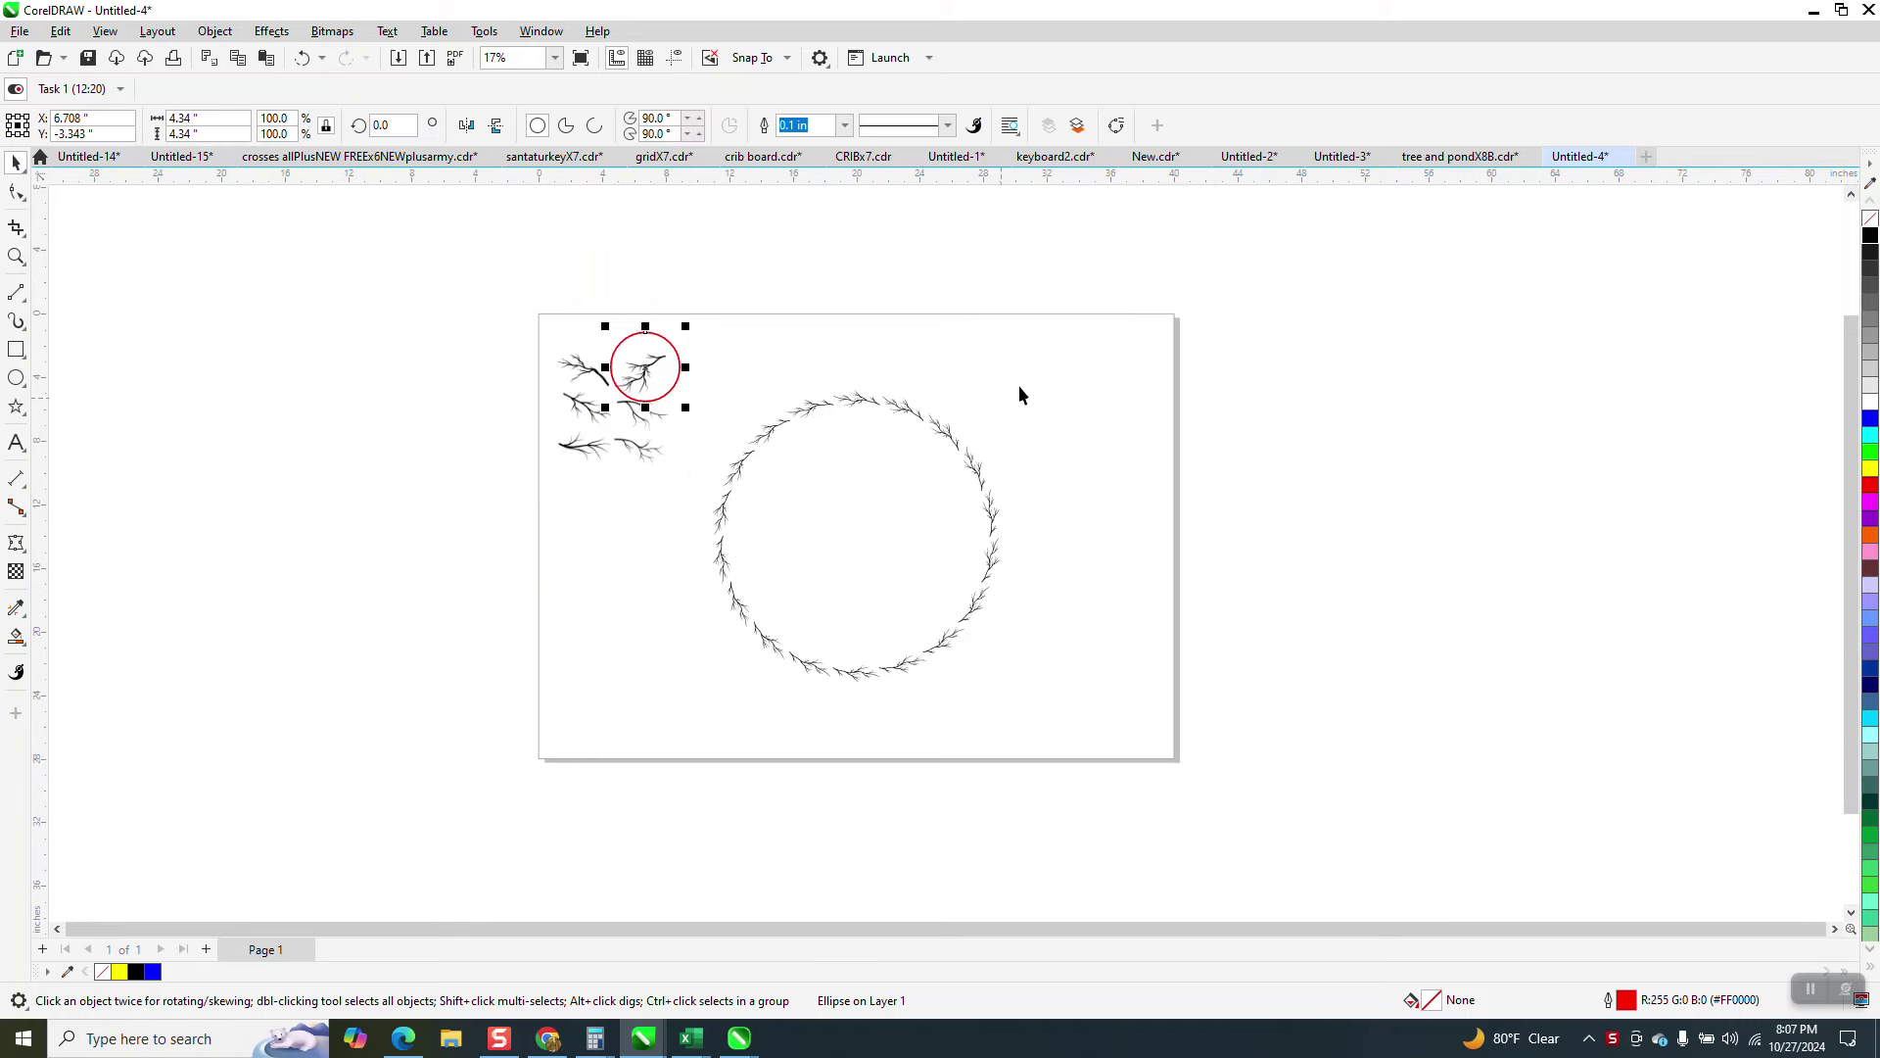
drag(1074, 332, 710, 742)
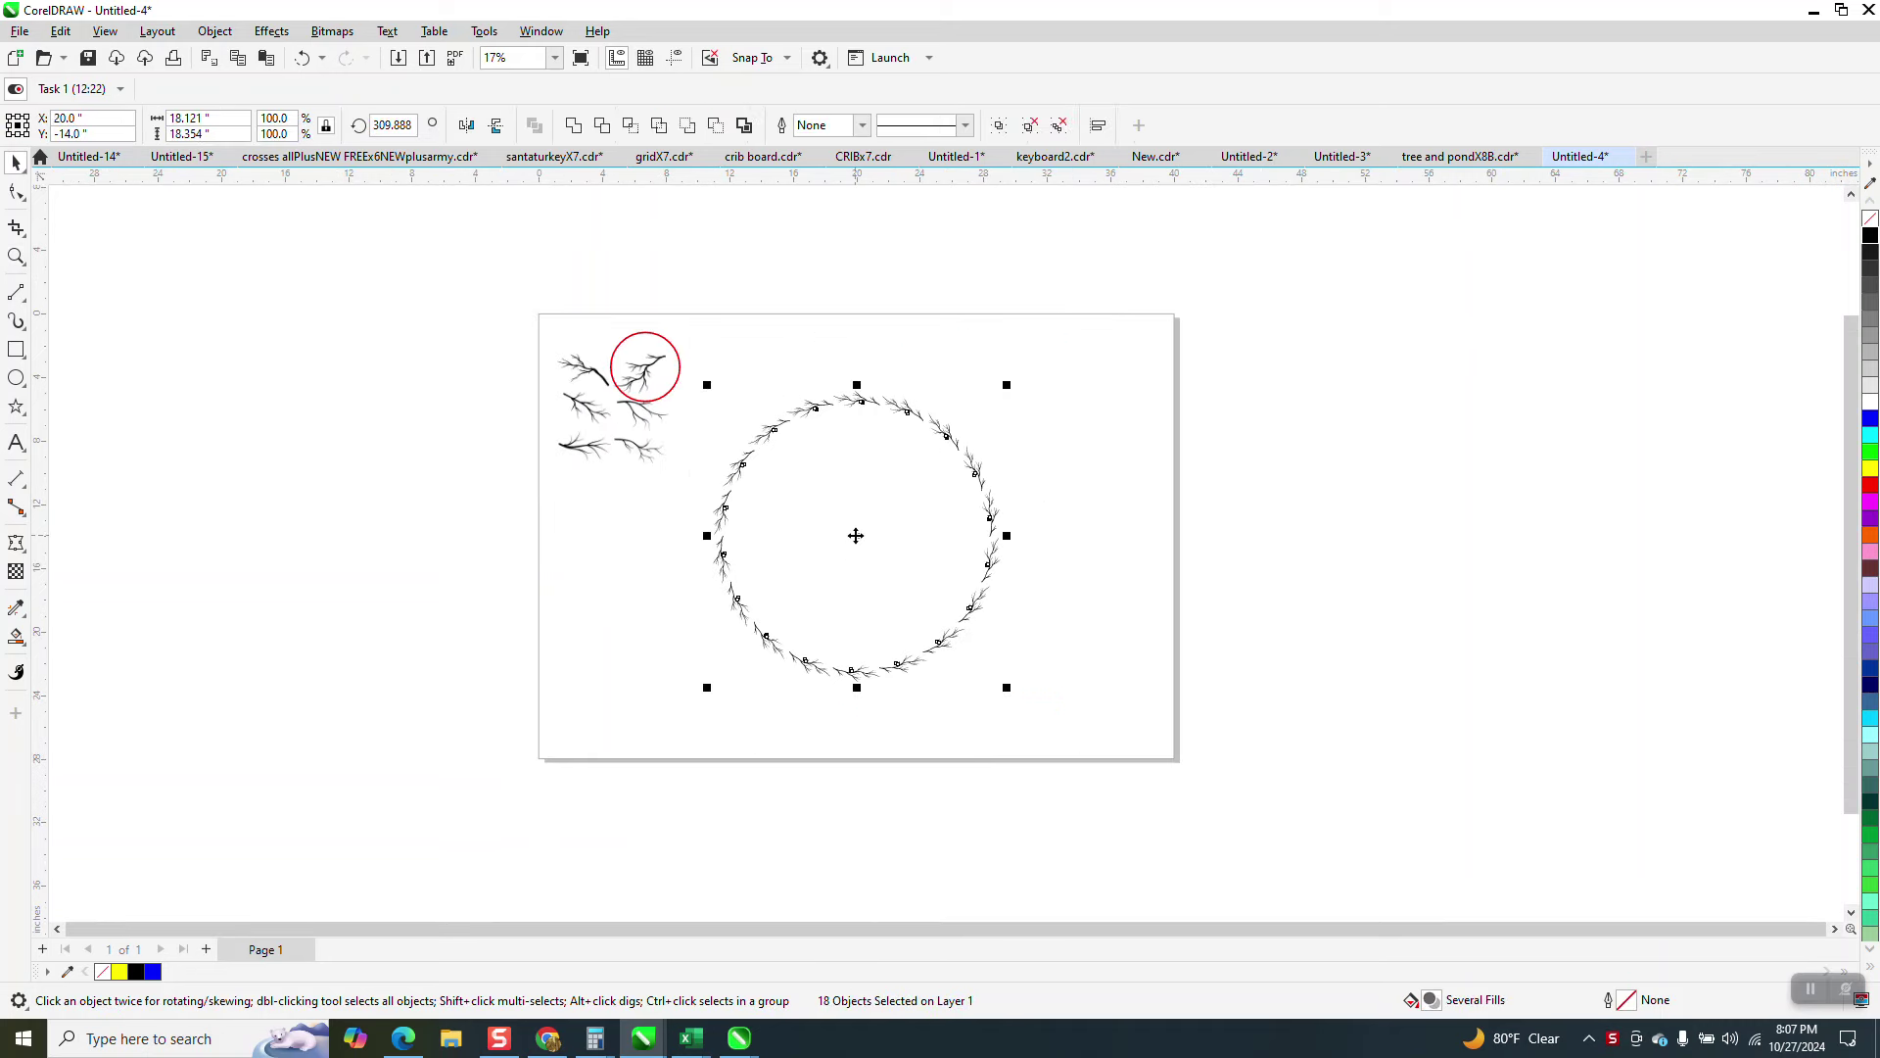
drag(857, 535, 1599, 578)
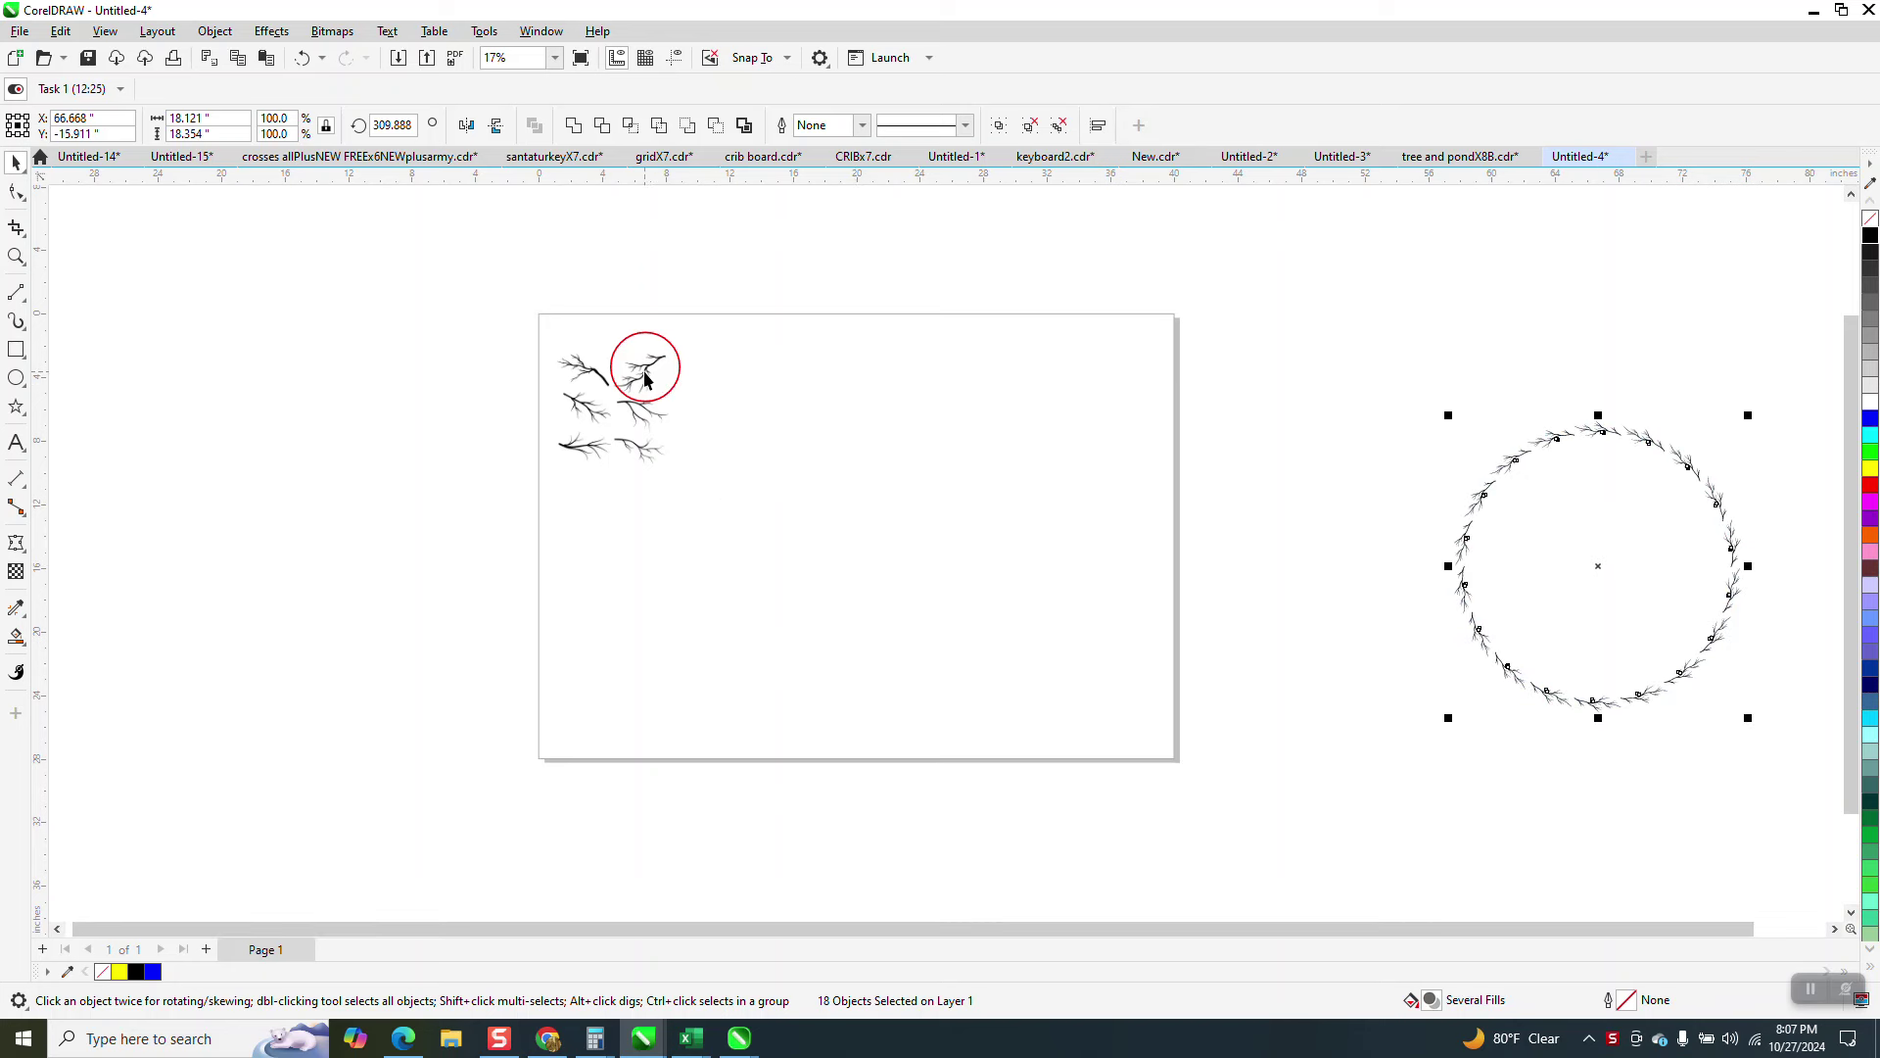
drag(645, 380, 825, 421)
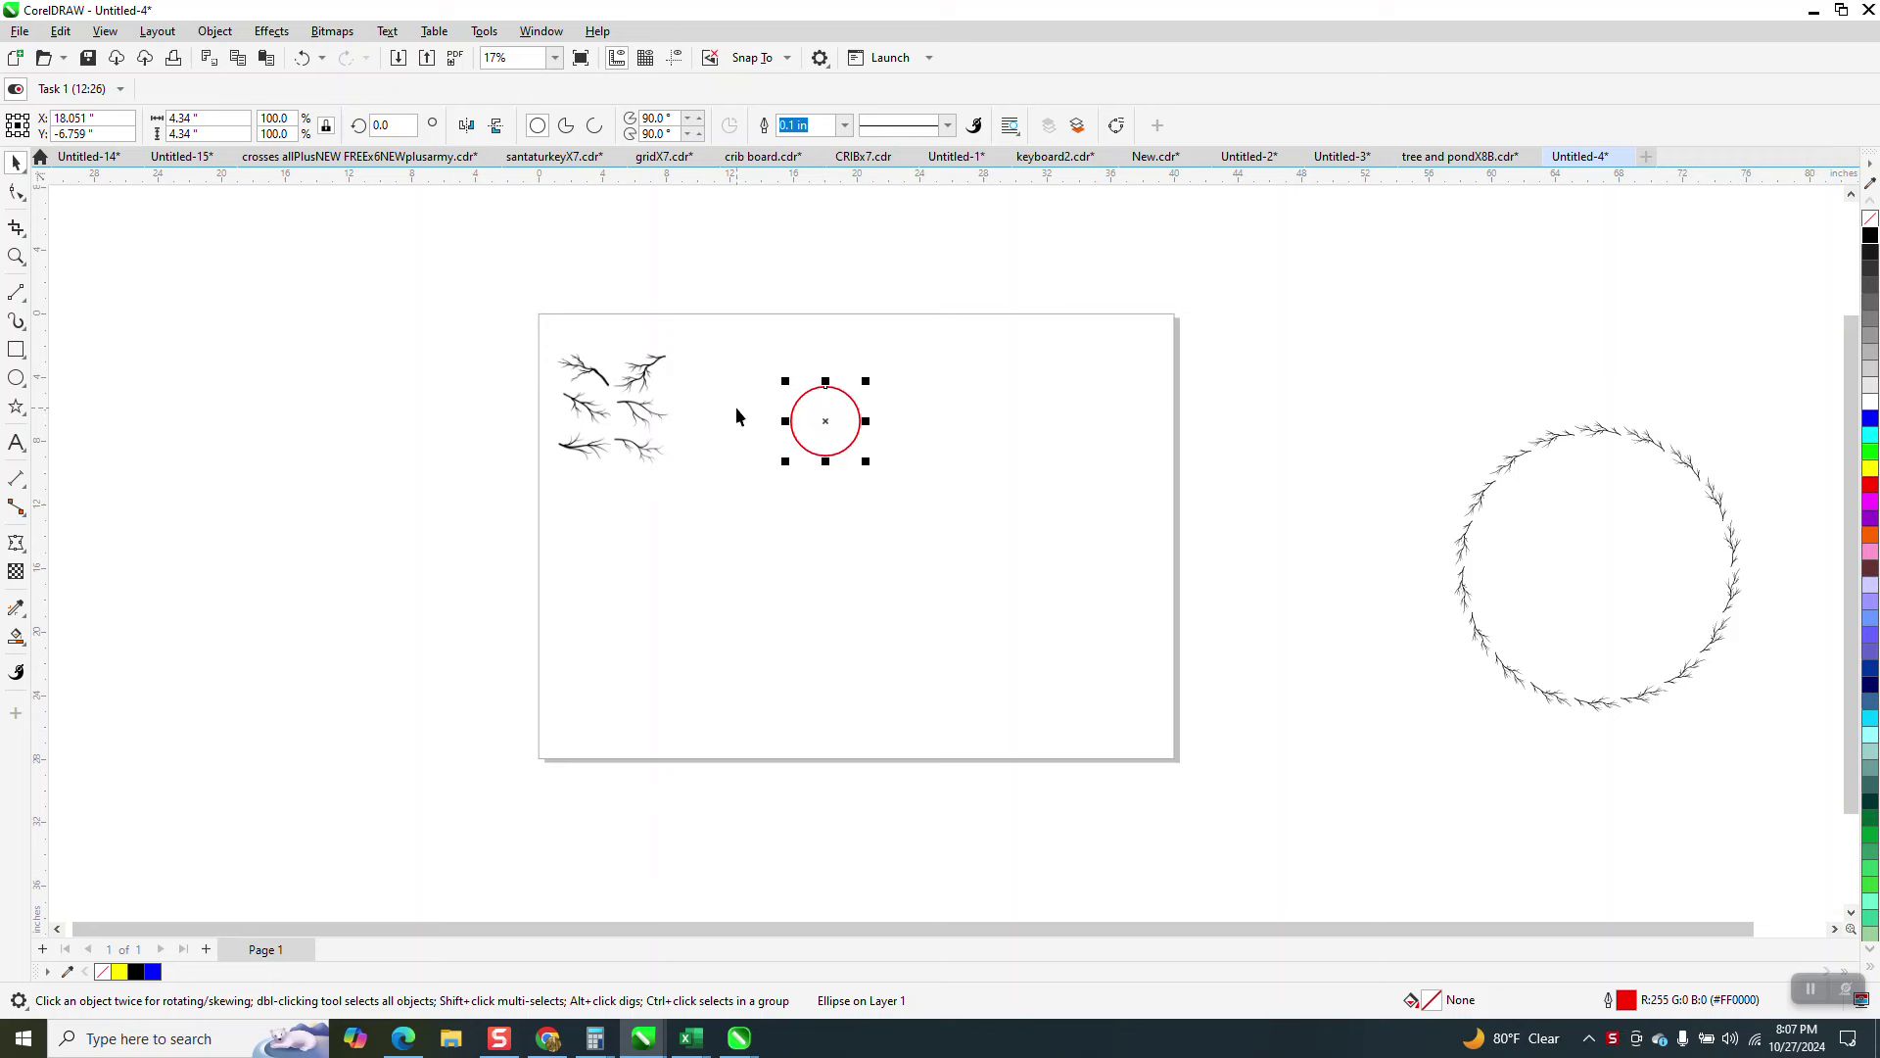
- Delete the red circle and place a yellow rectangle behind the branches image
key(Delete)
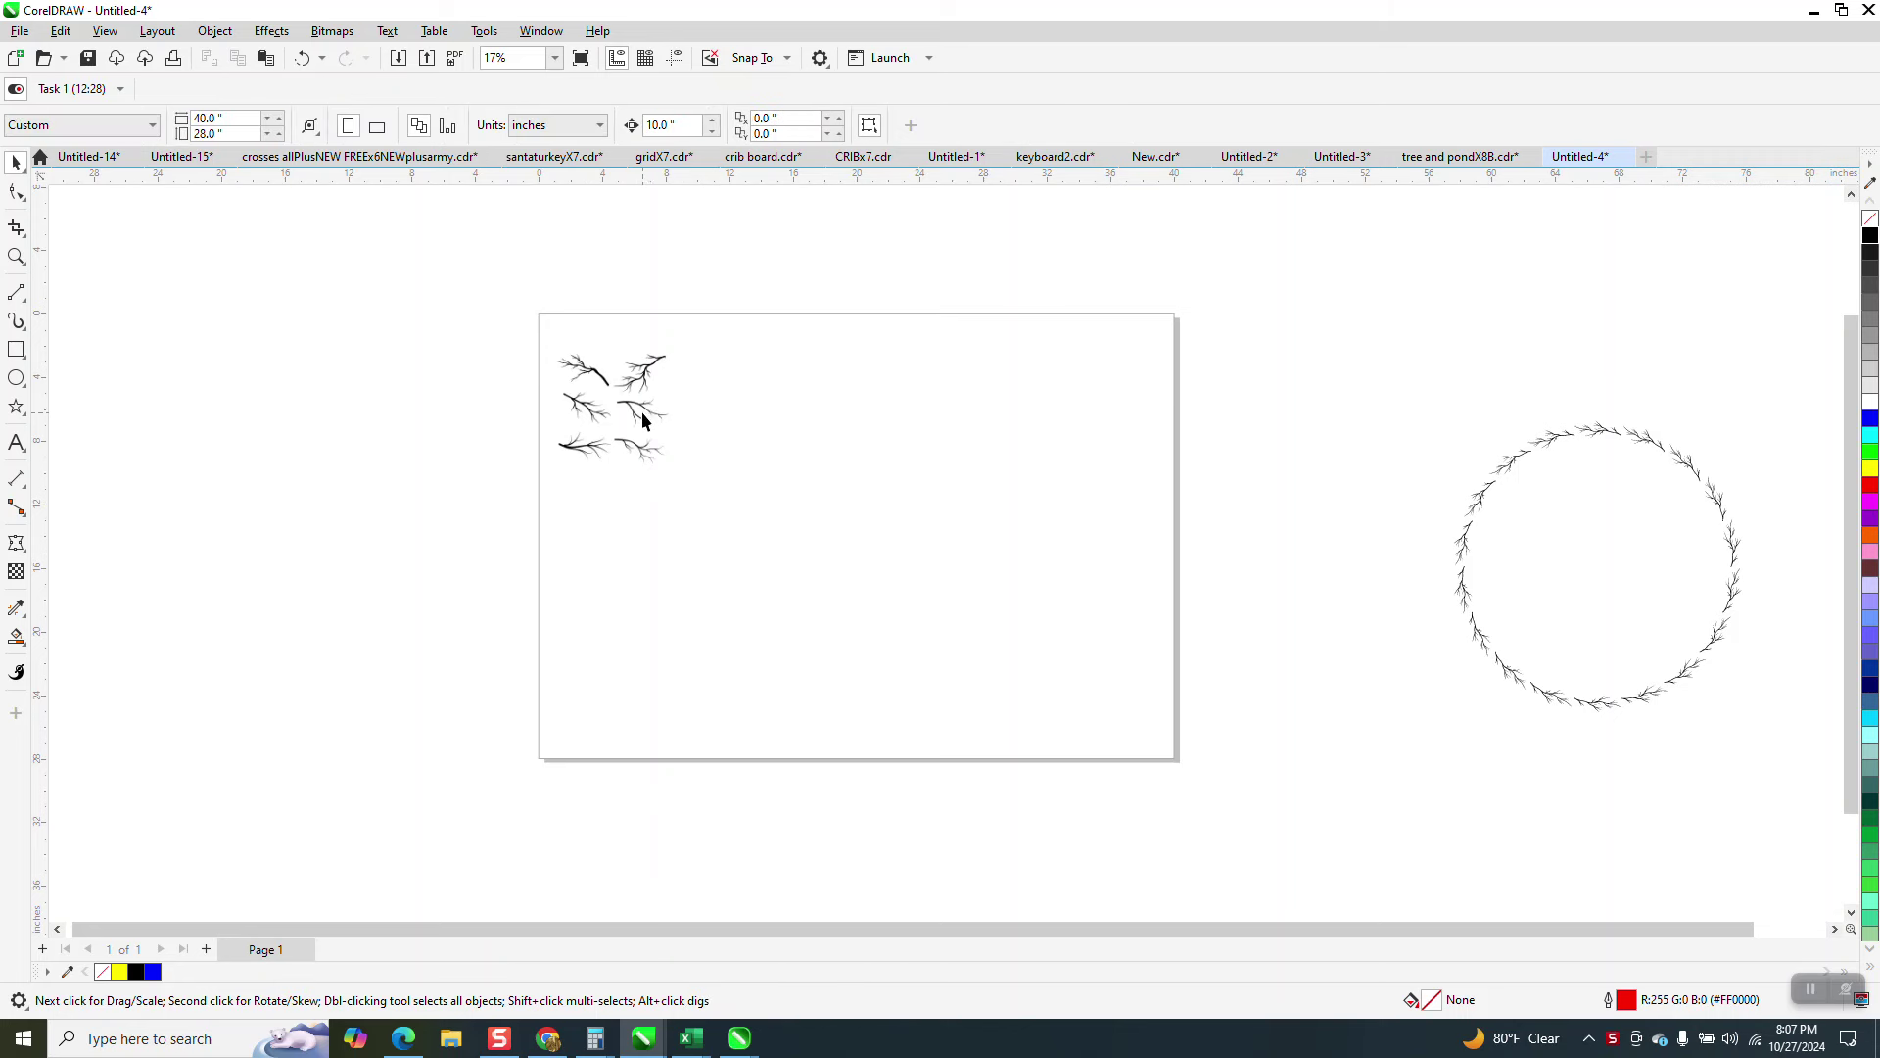
click(16, 350)
drag(525, 330, 1043, 496)
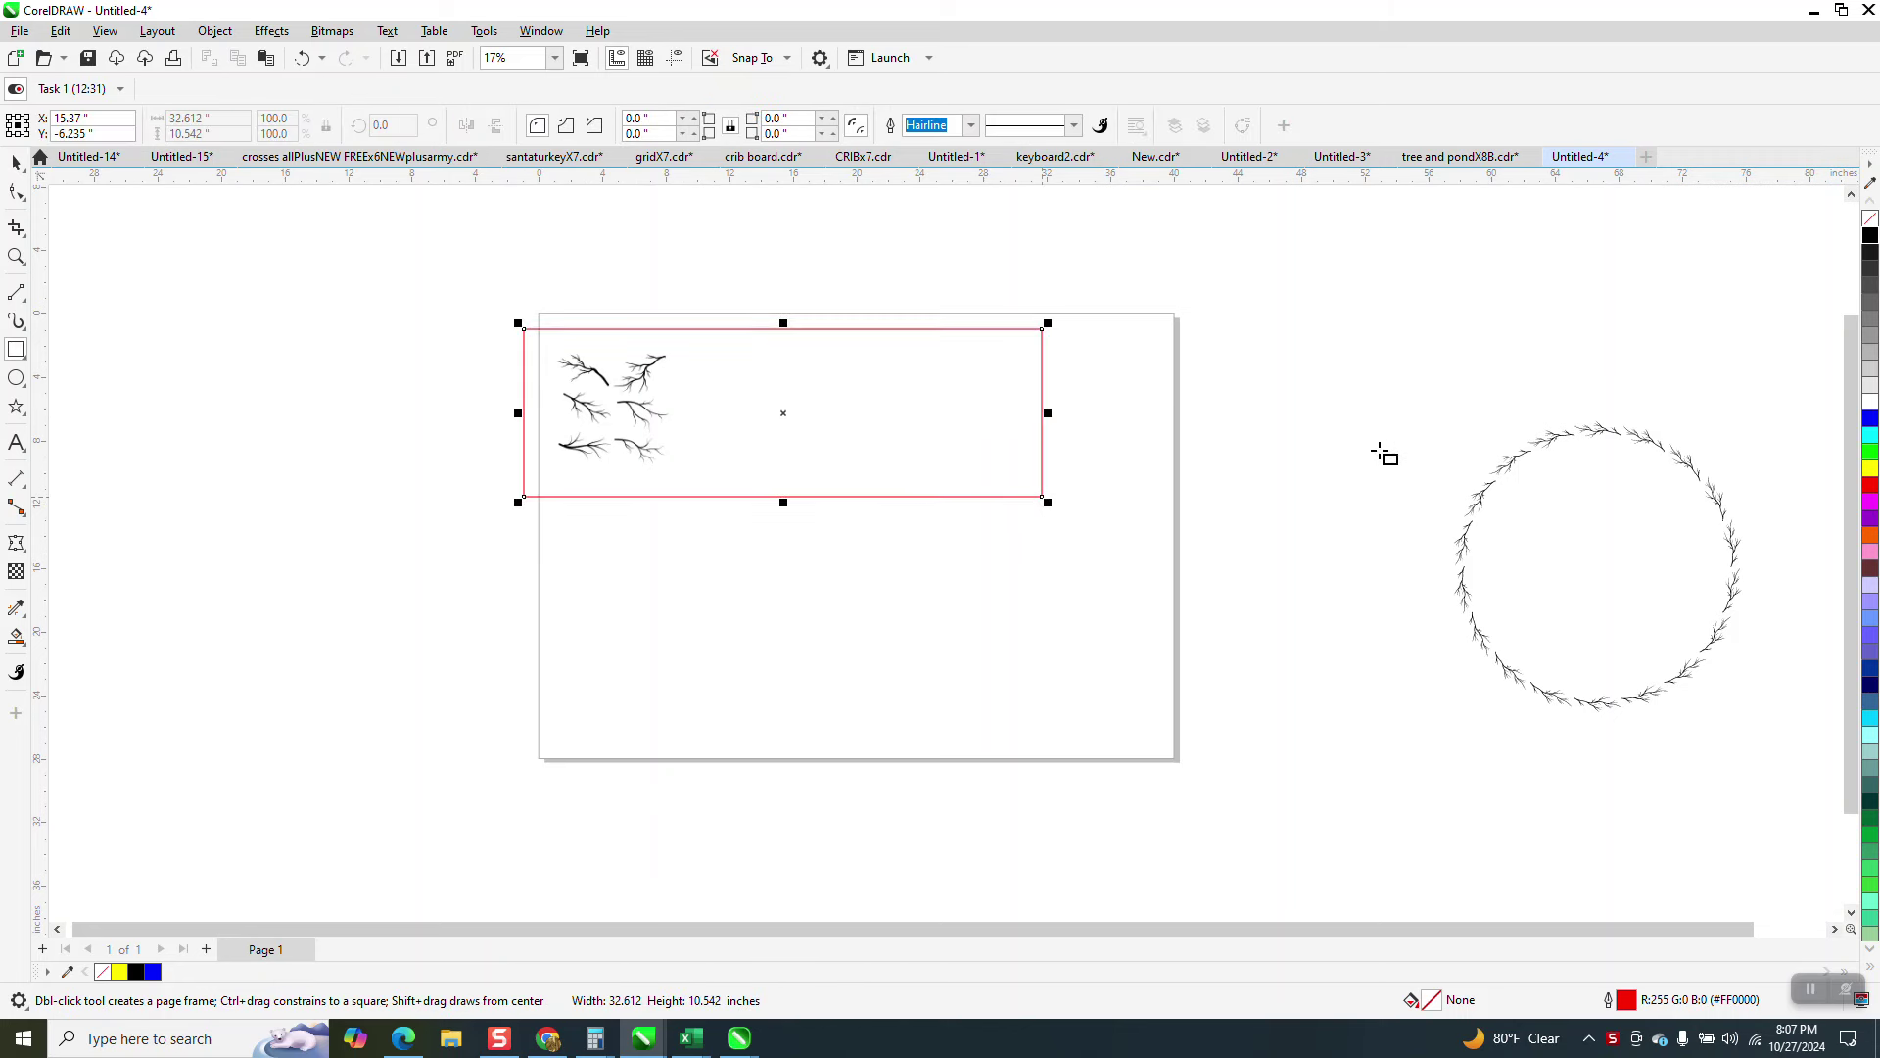
click(1870, 468)
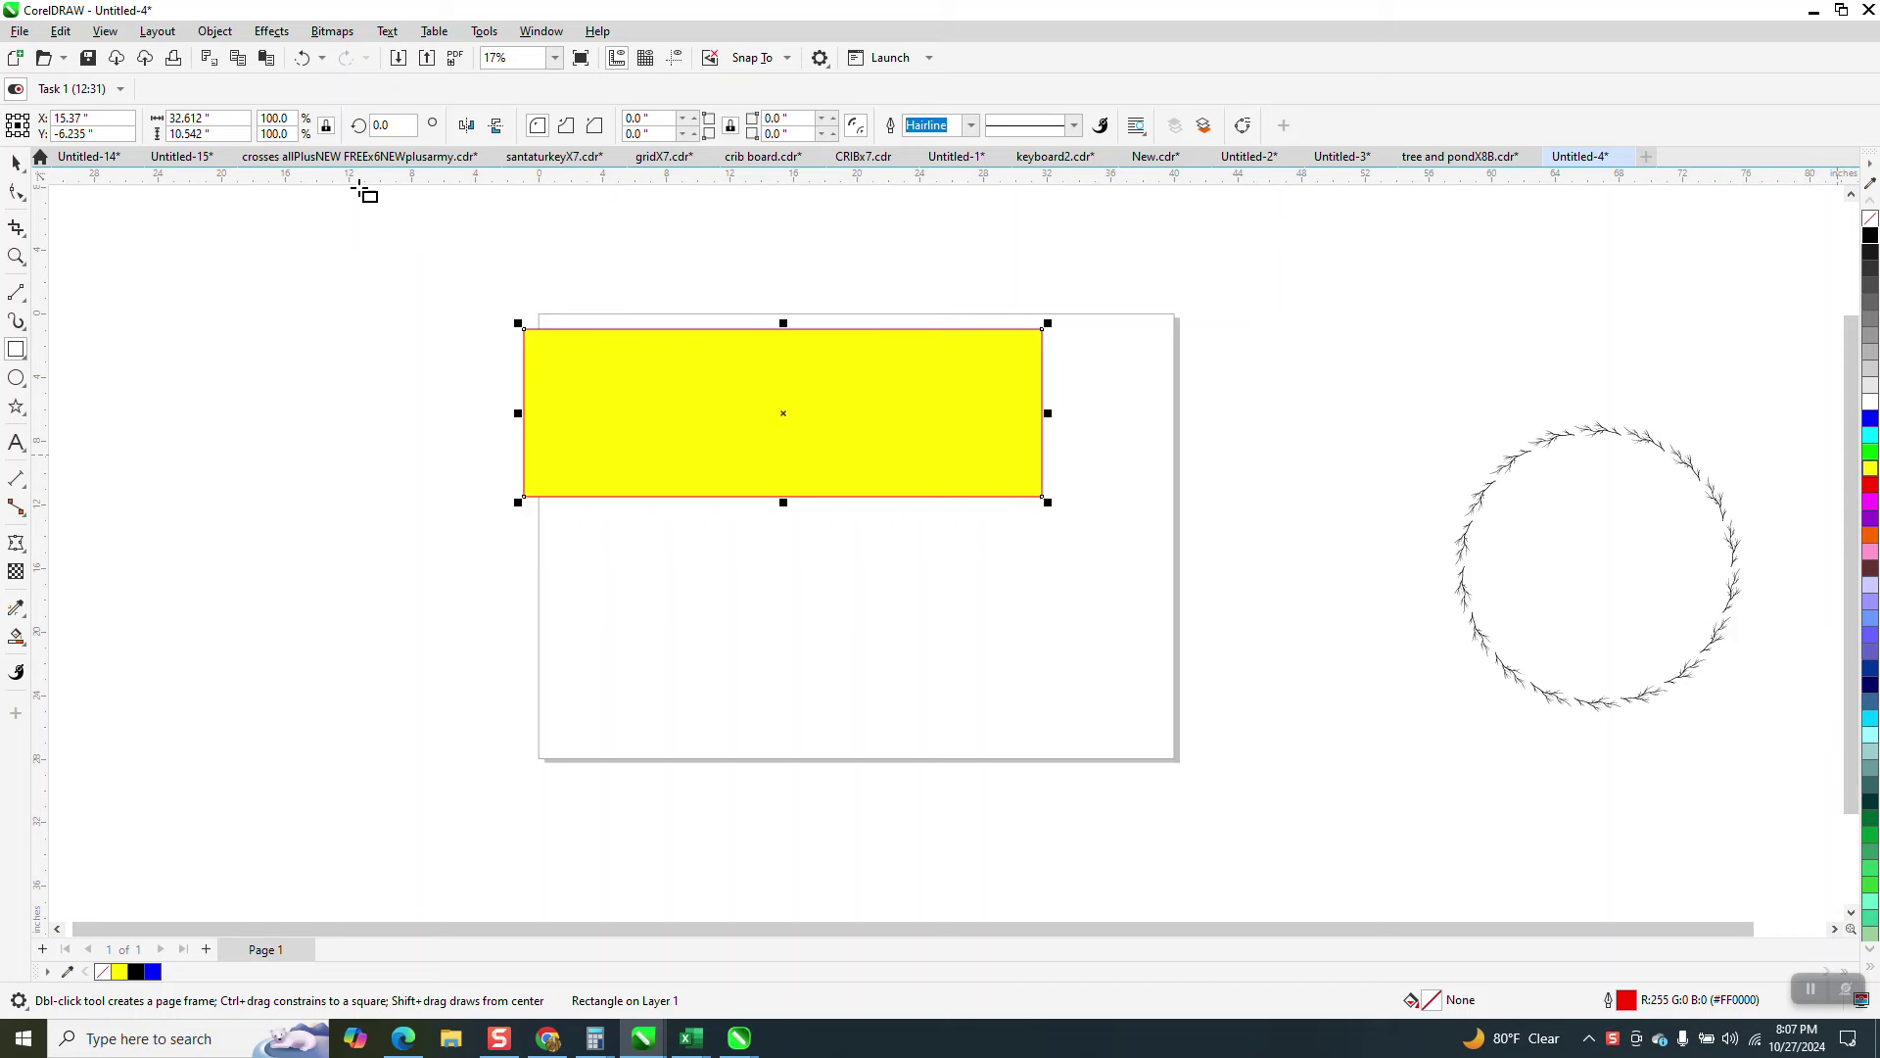
click(214, 30)
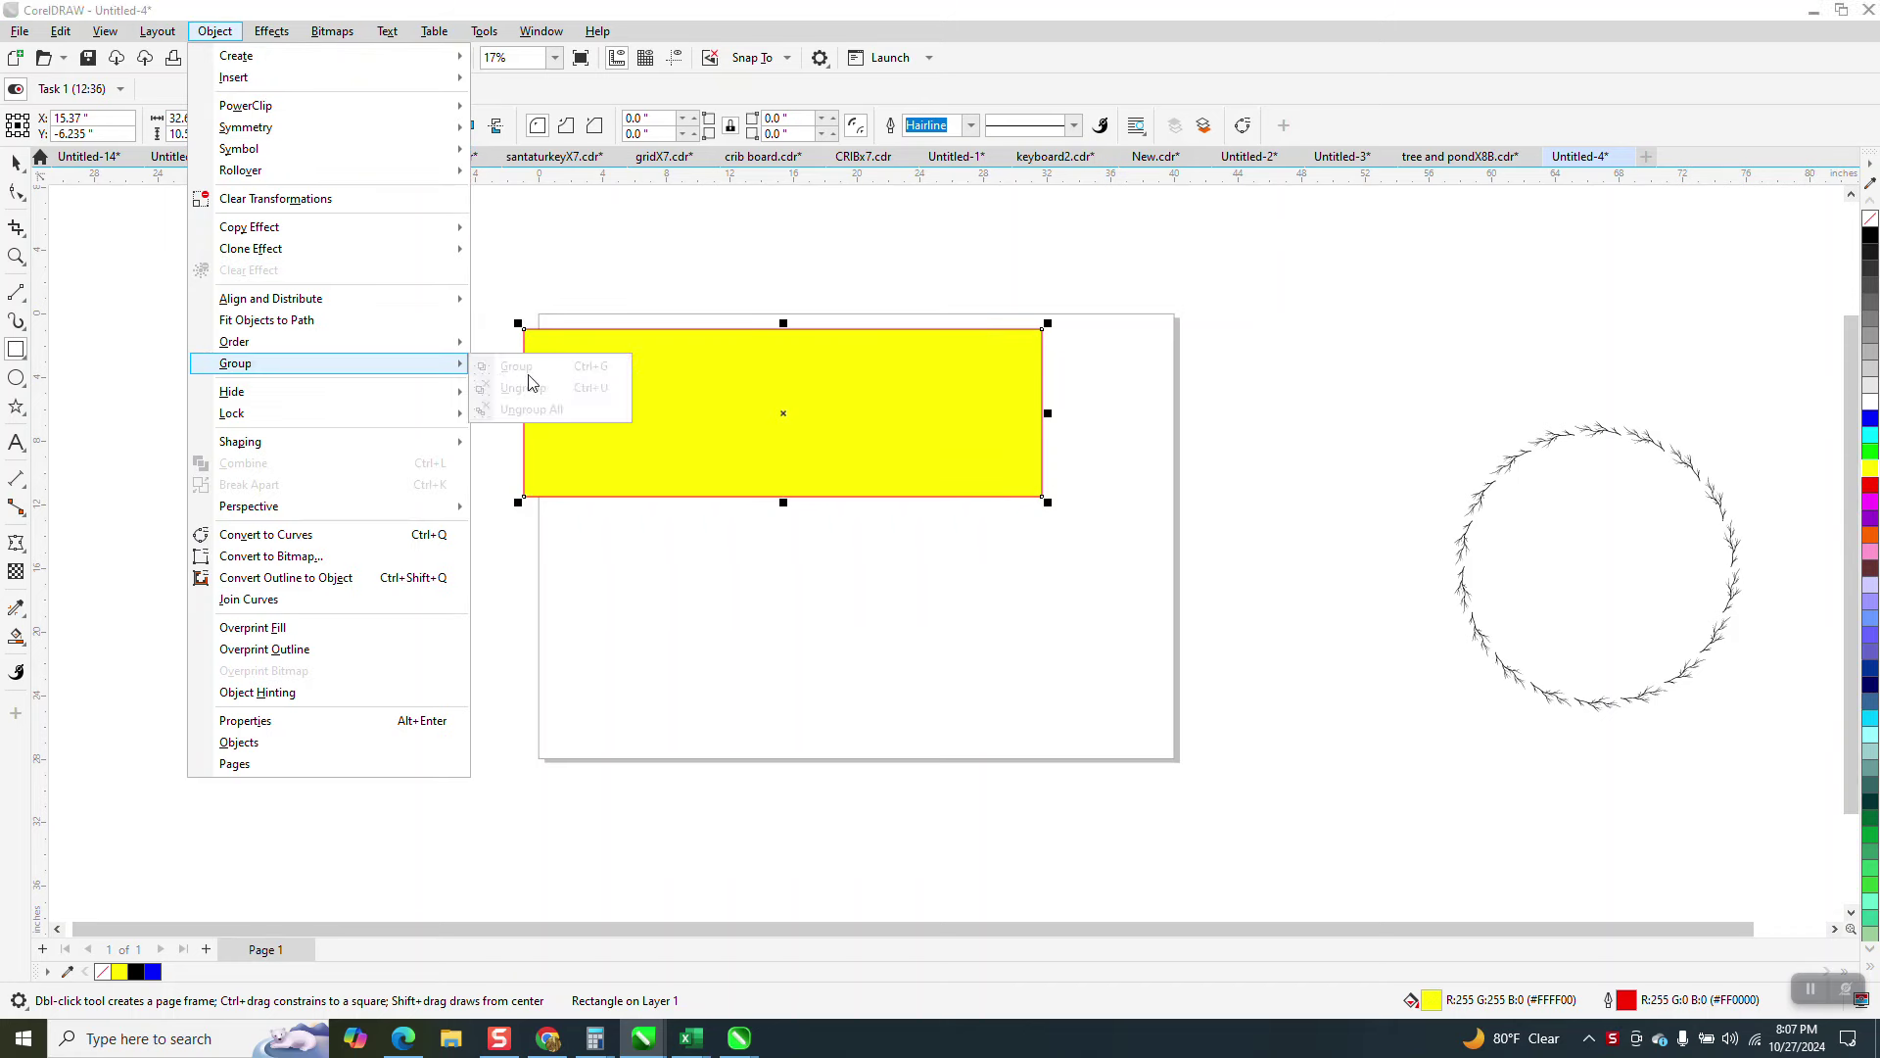
mouse_move(380, 348)
click(560, 369)
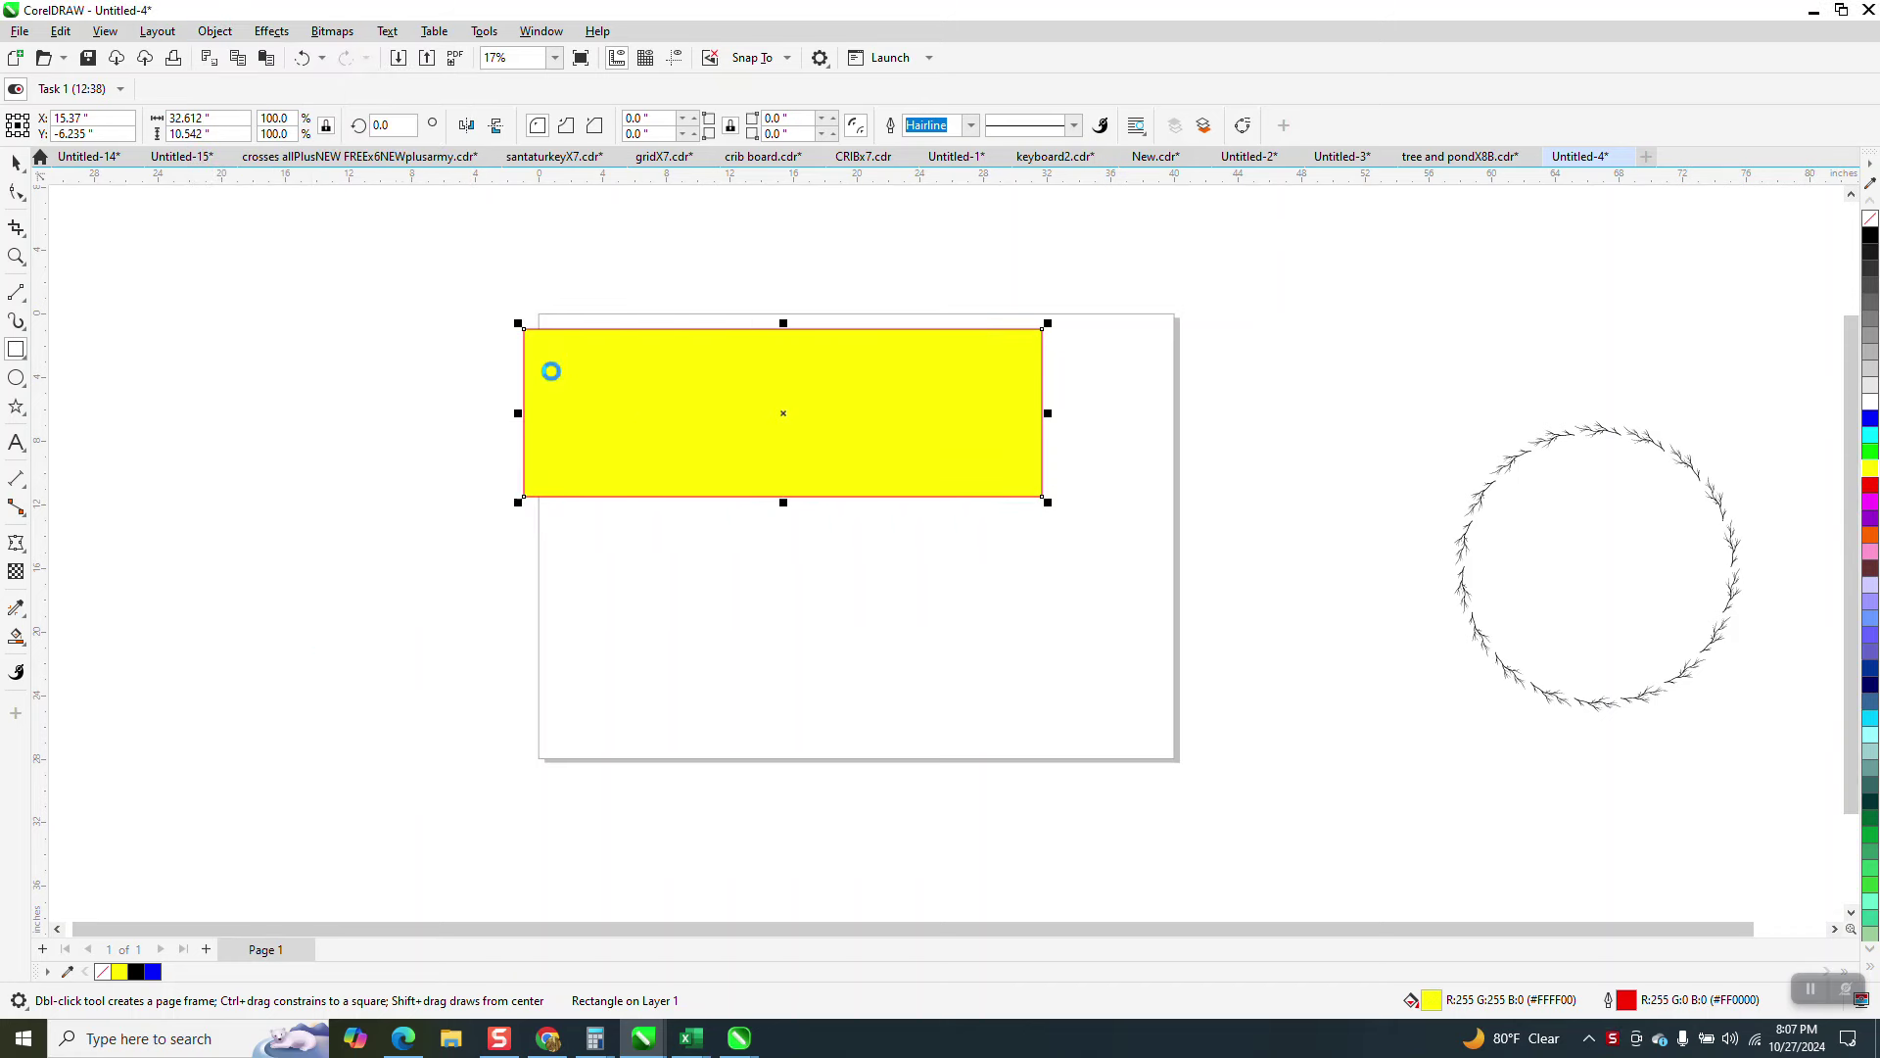
- Zoom in on the six-sprig branches image and select it
click(15, 257)
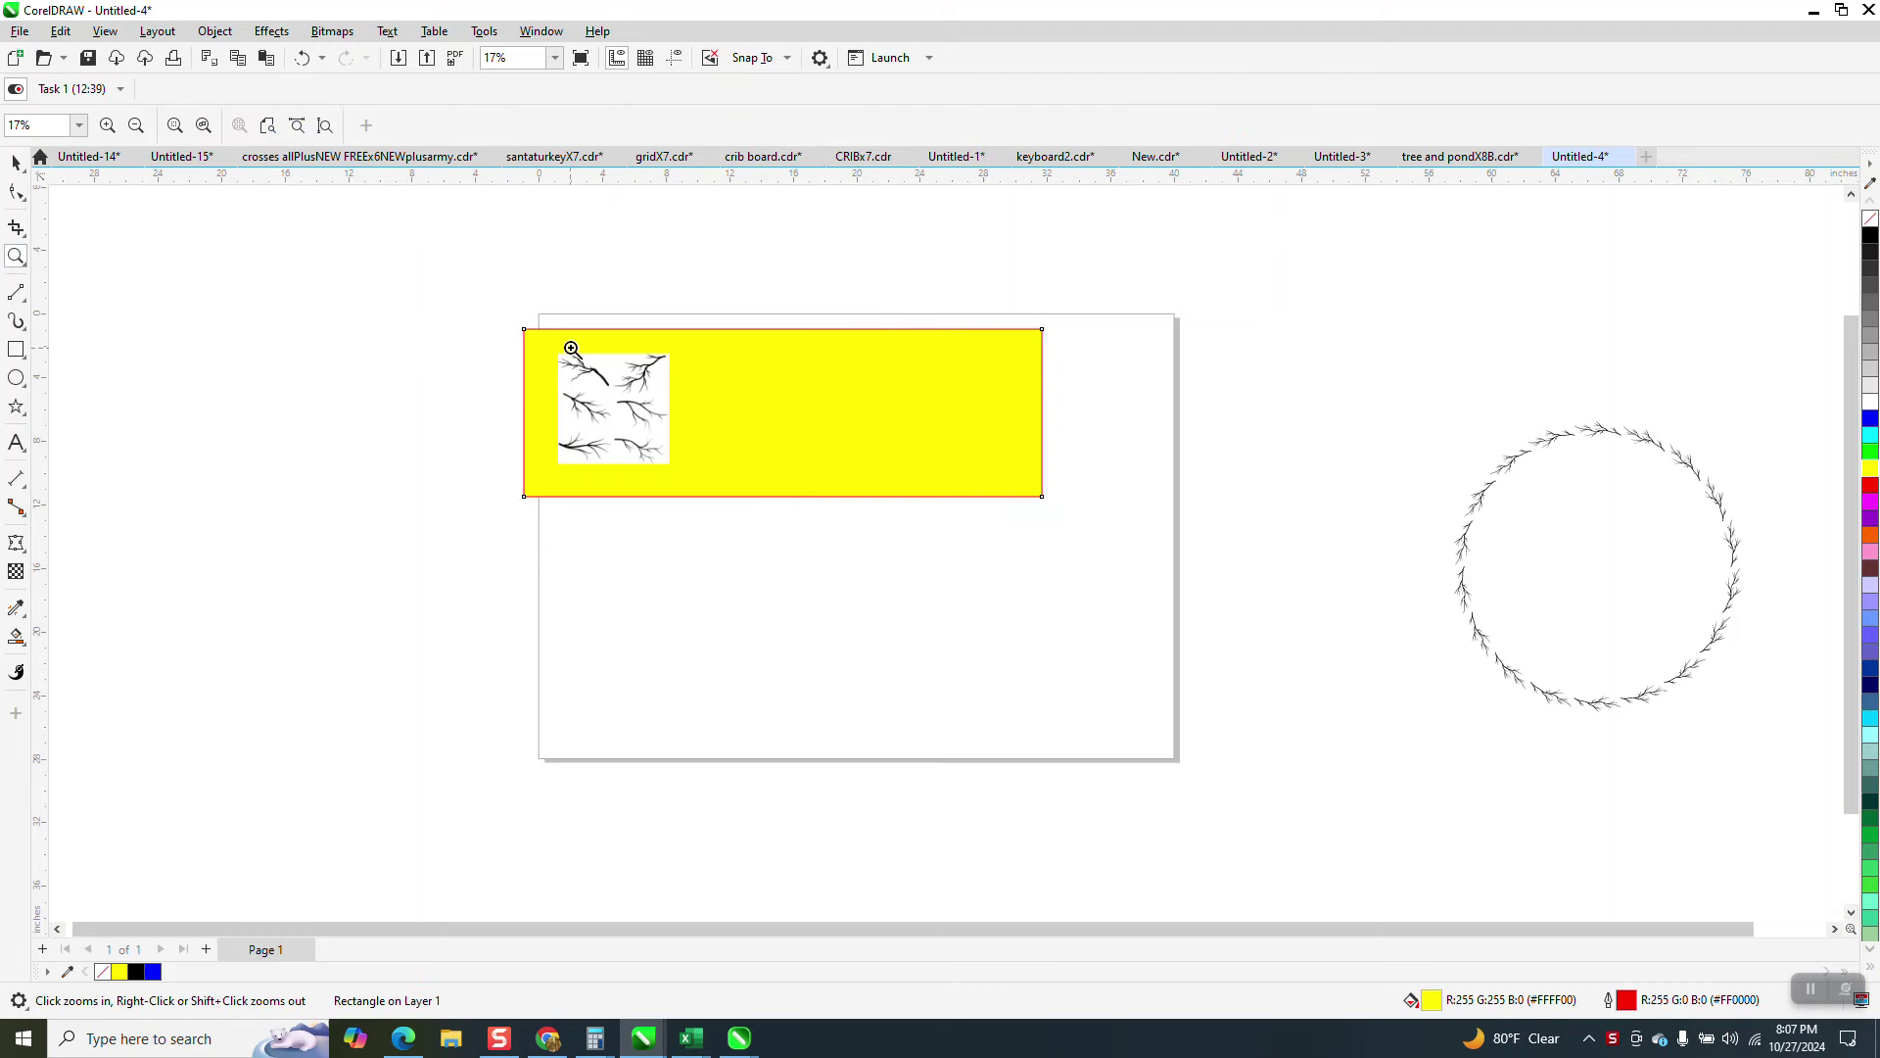
drag(561, 337, 678, 454)
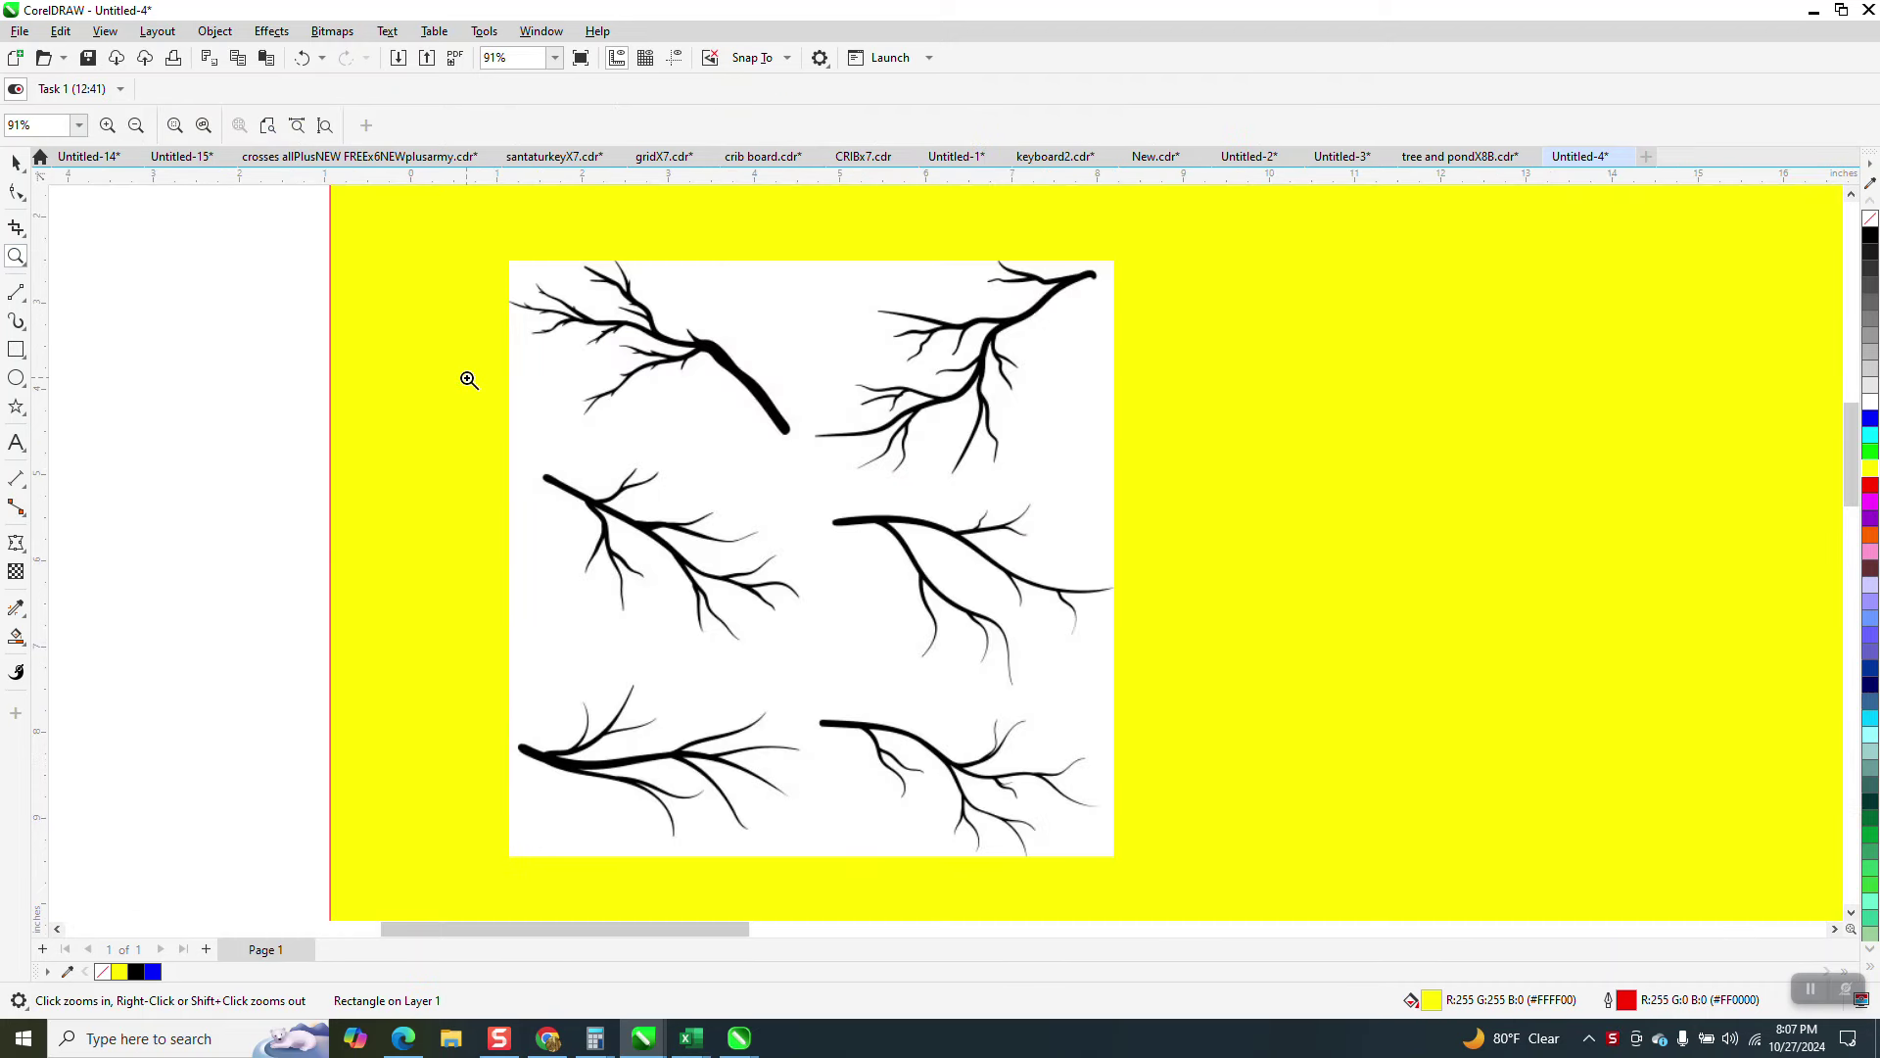
scroll(990, 394, down, 2)
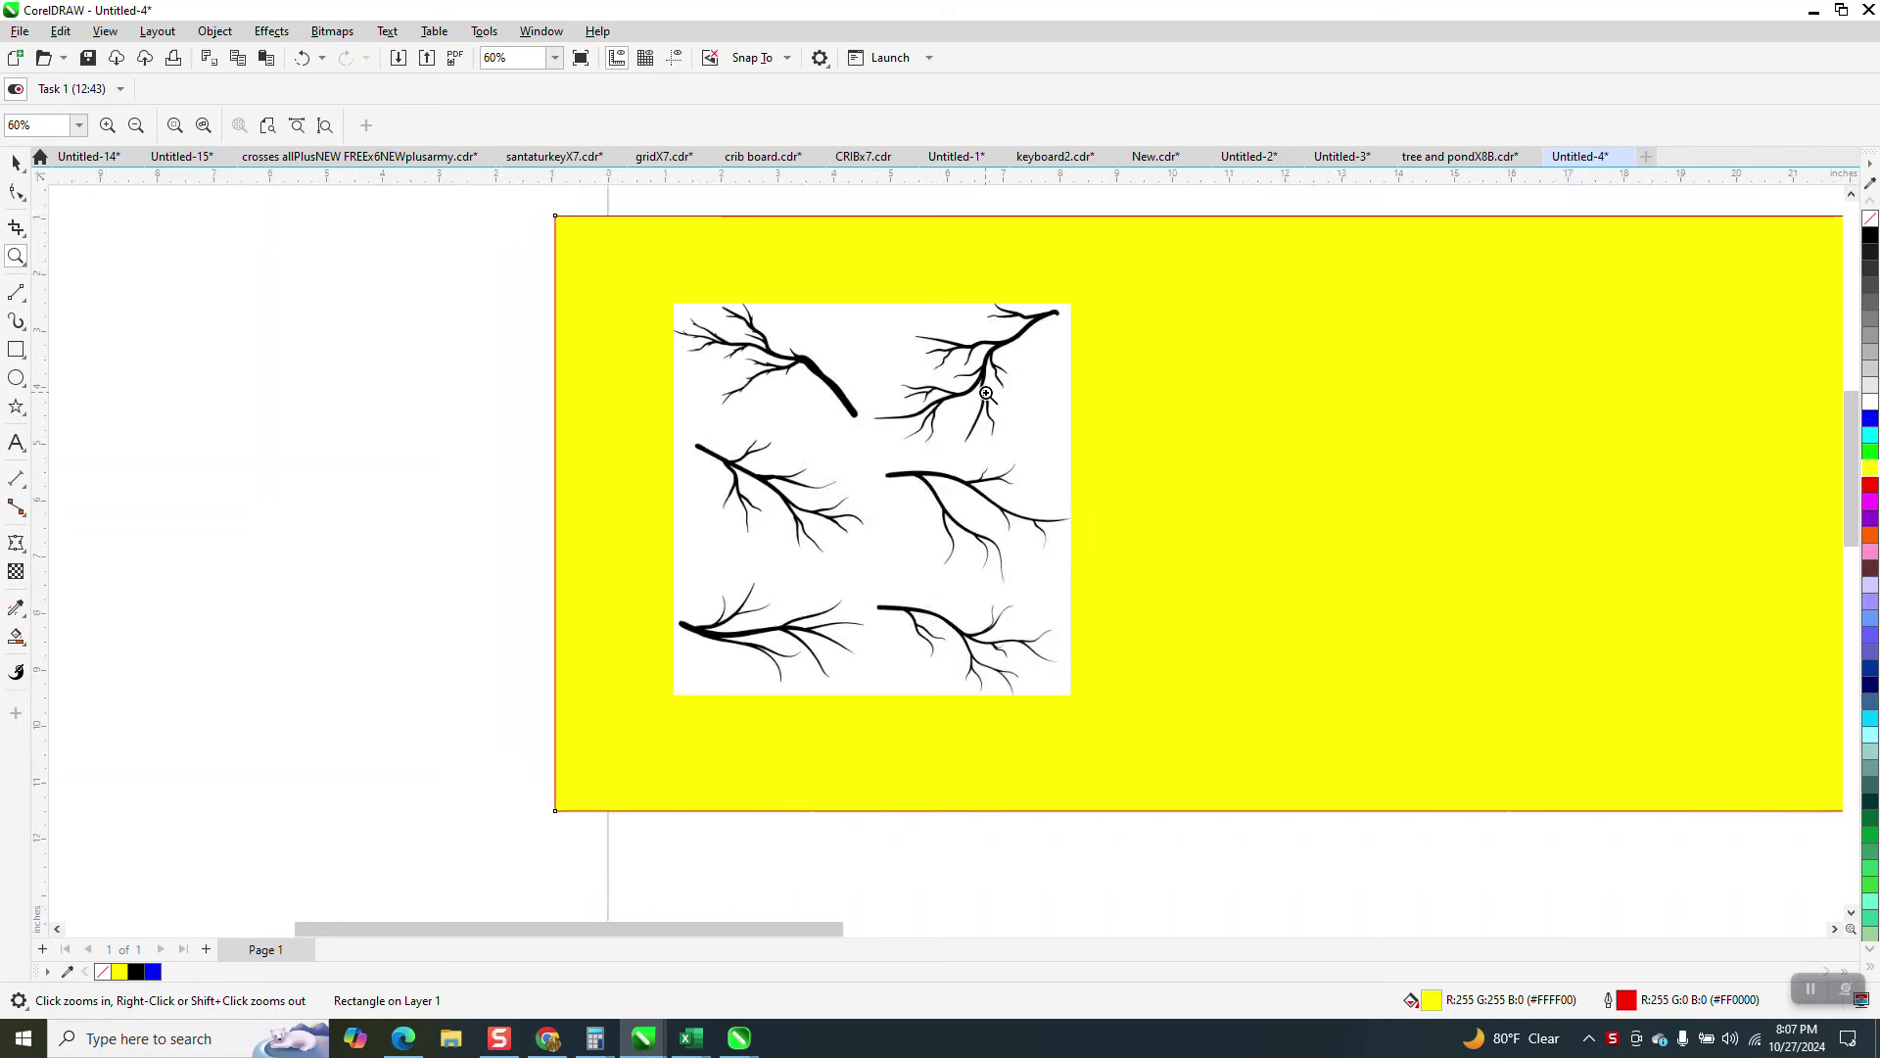
click(16, 163)
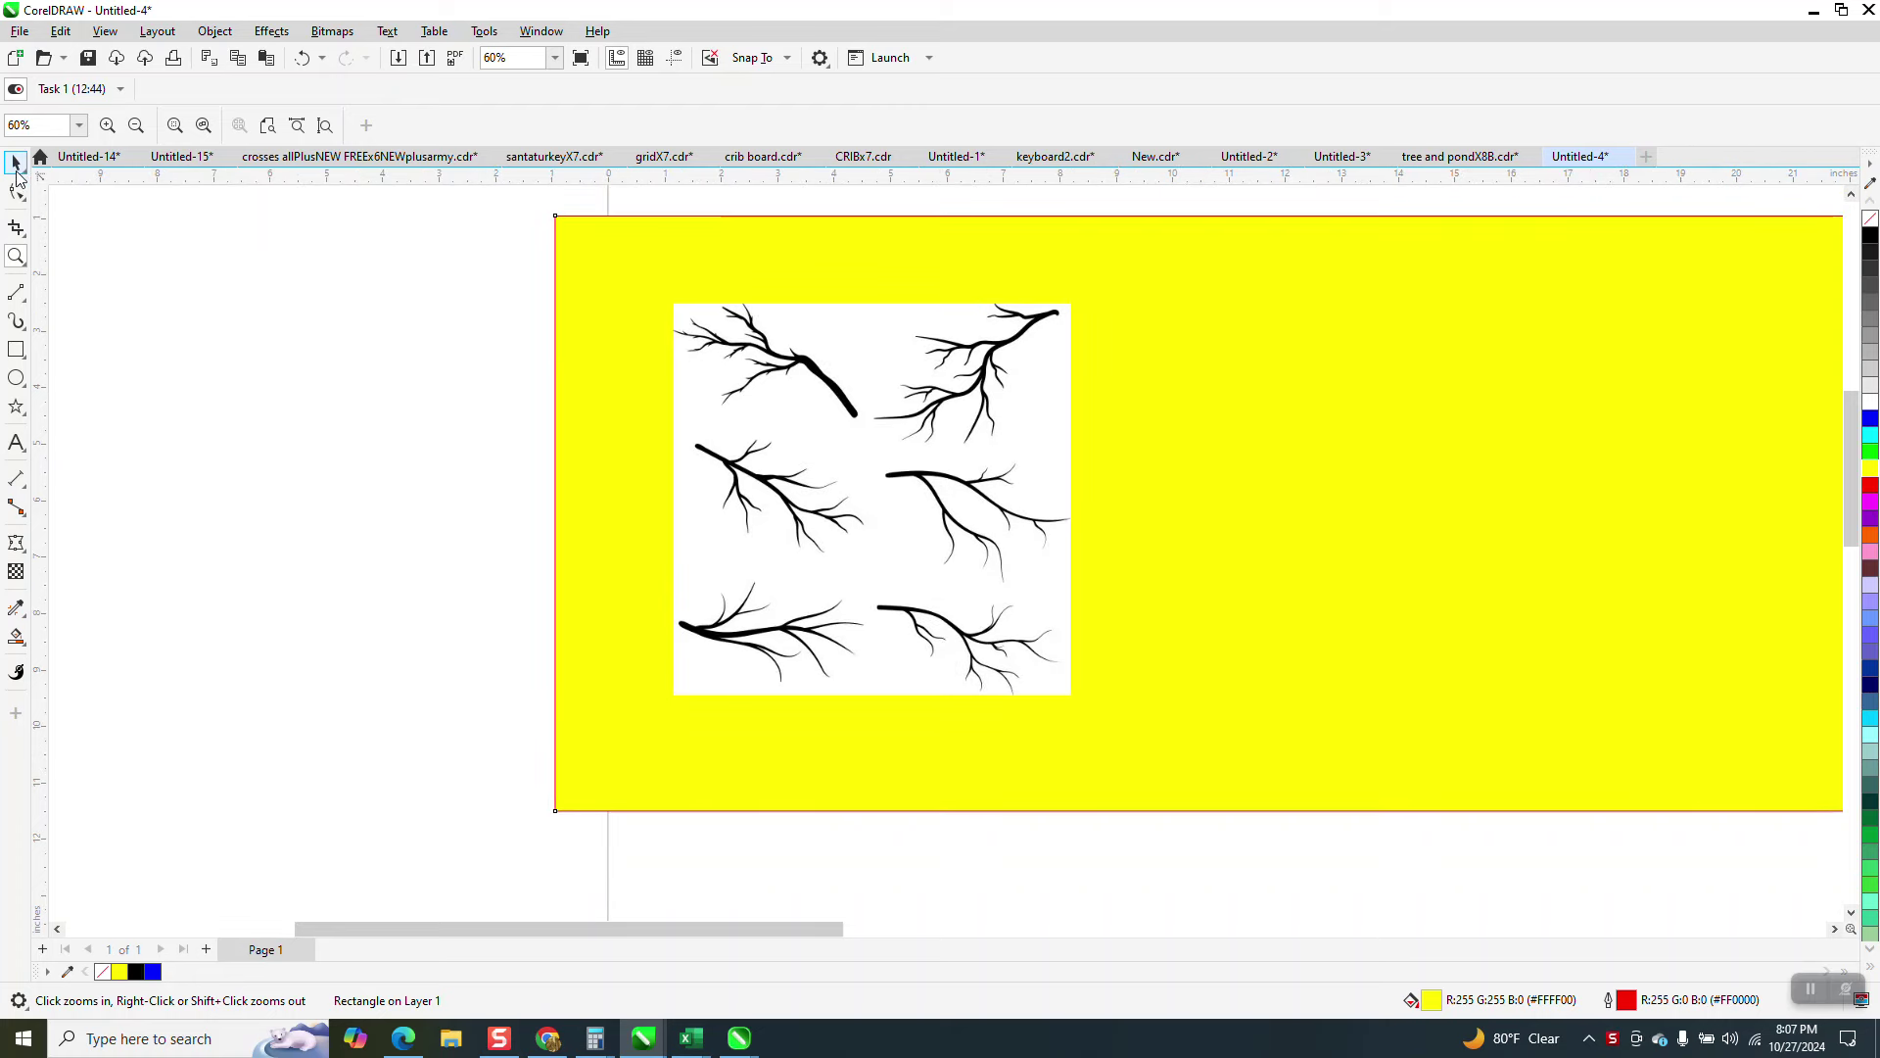
click(724, 416)
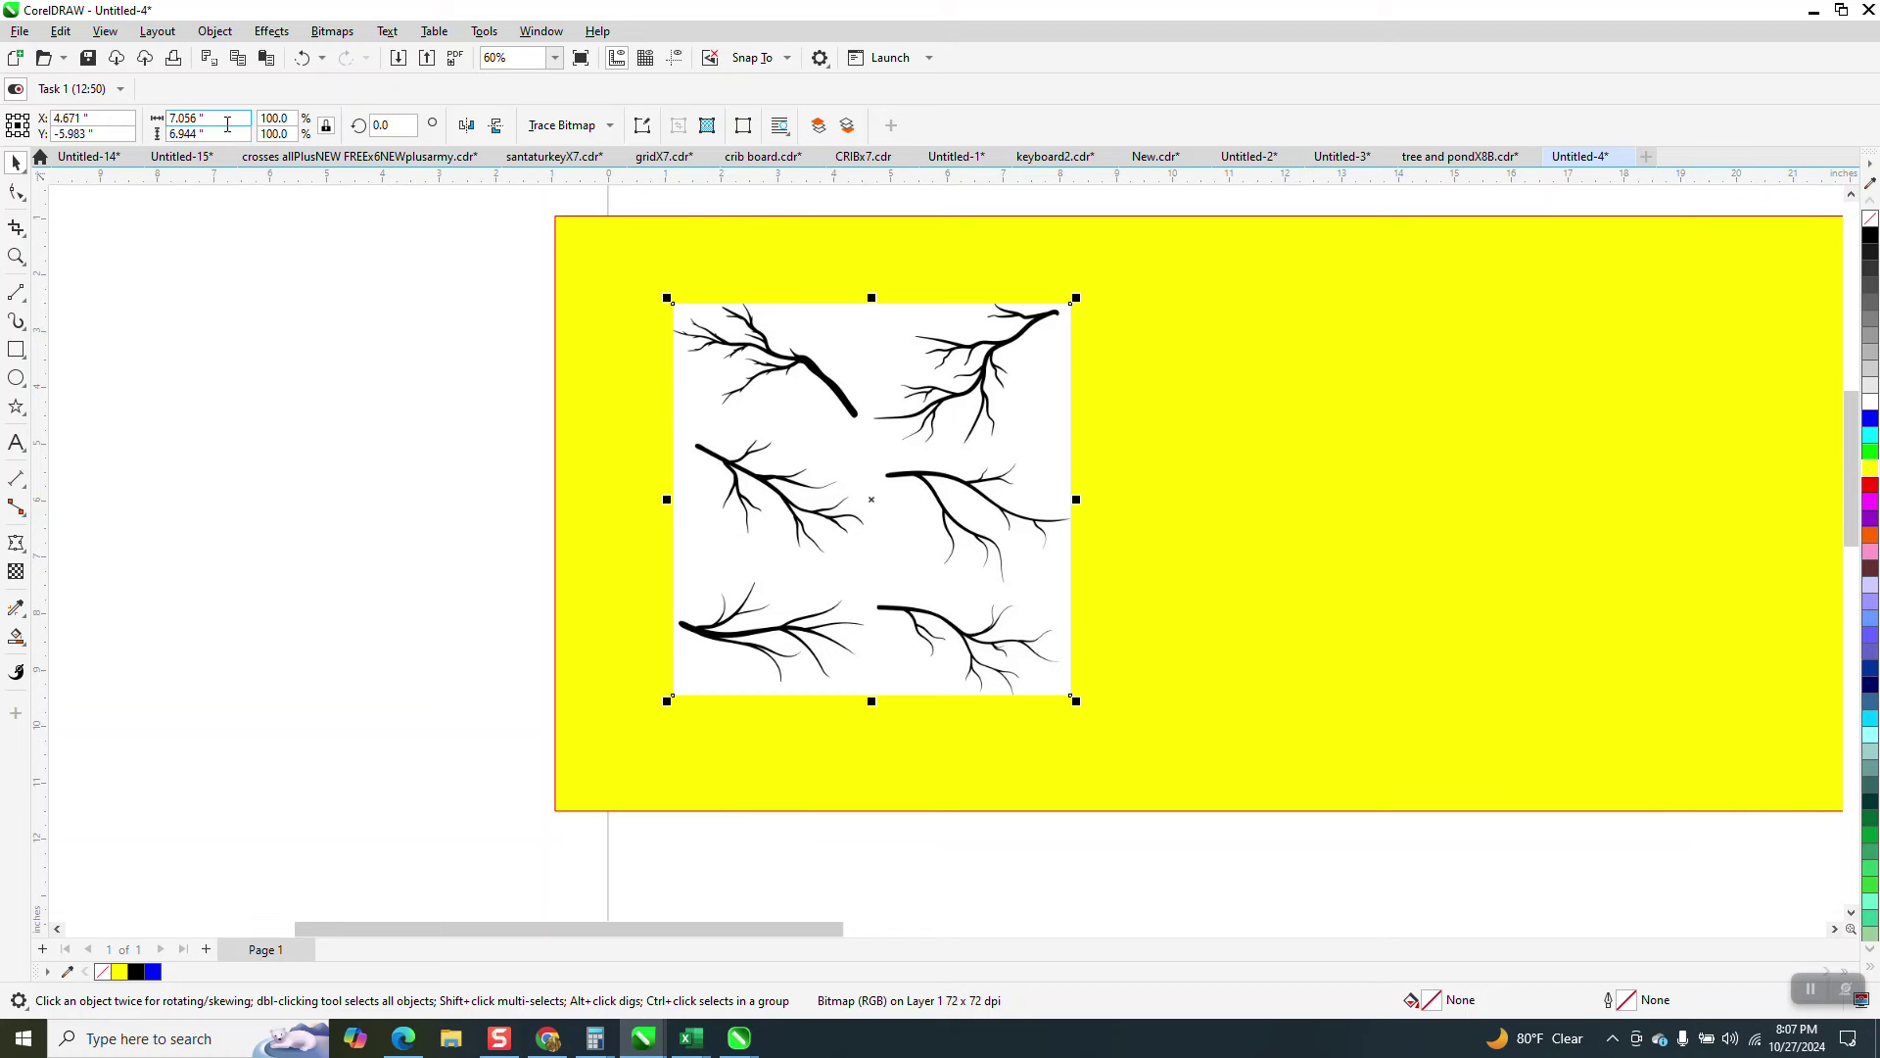
click(362, 254)
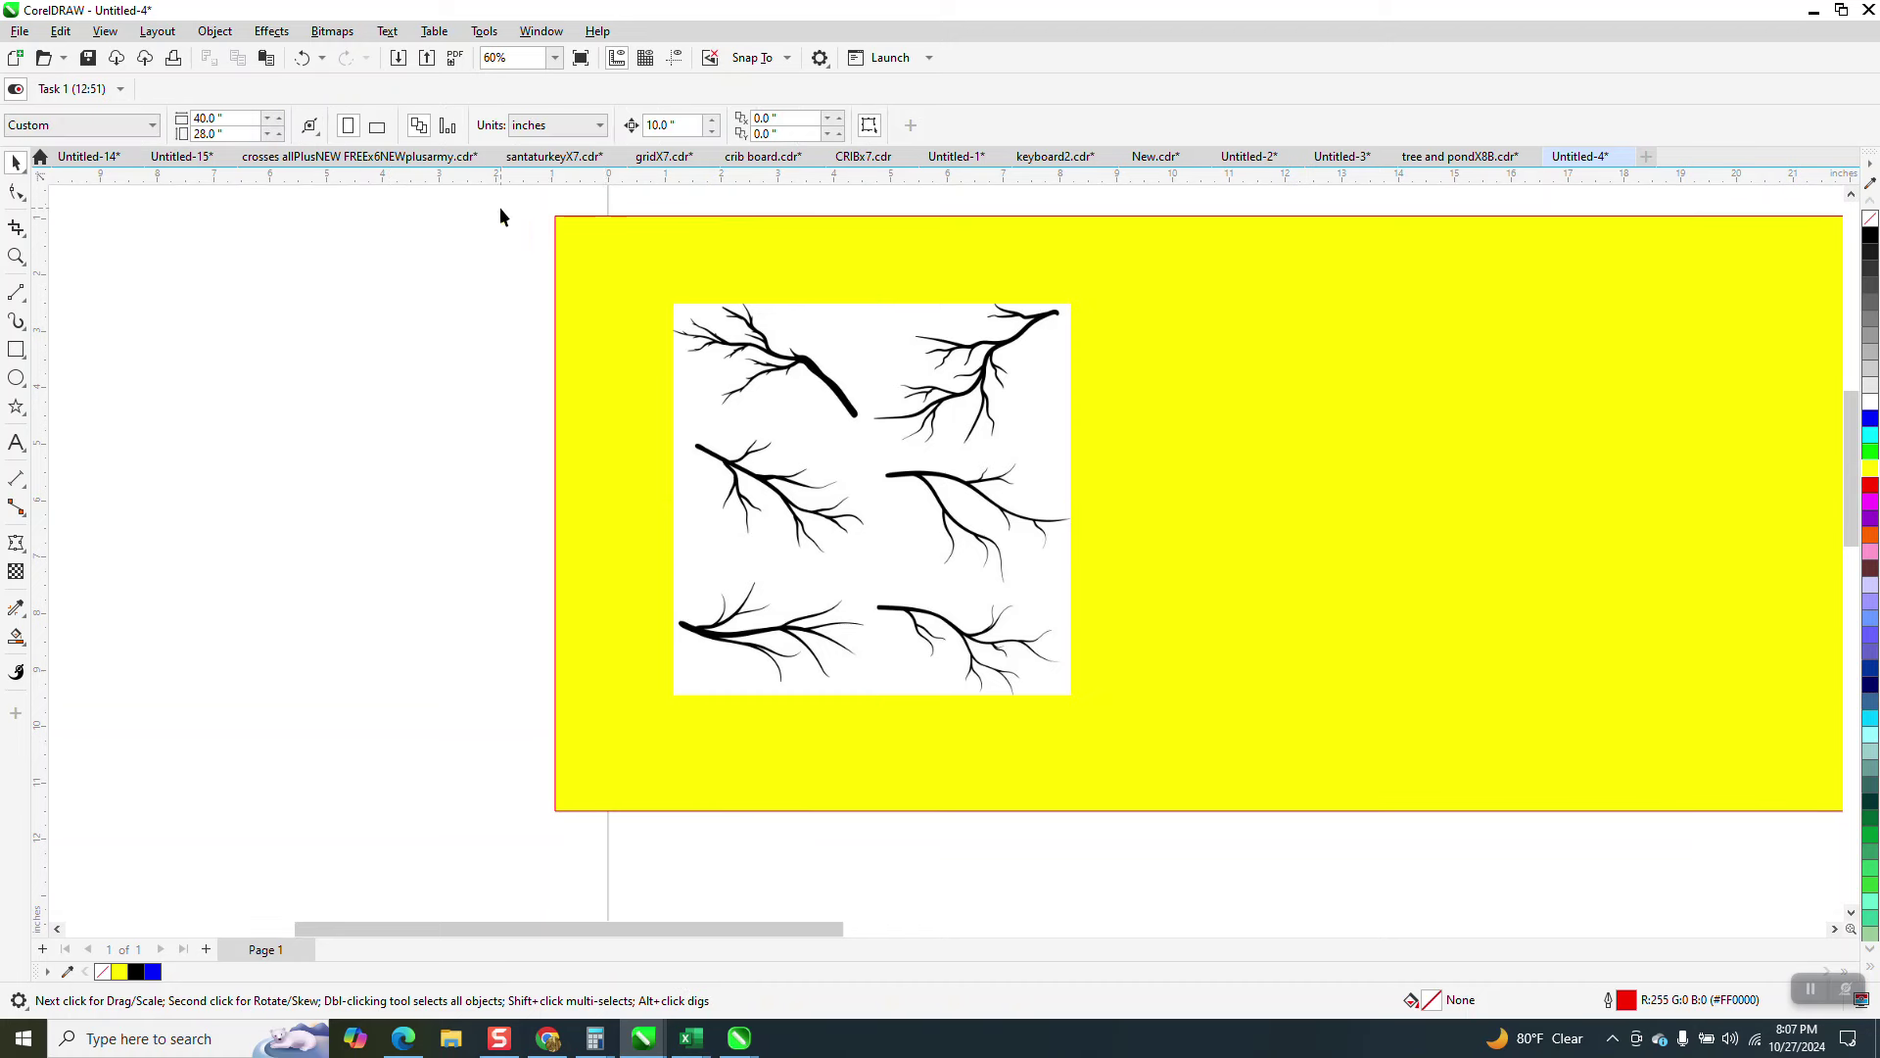
click(820, 350)
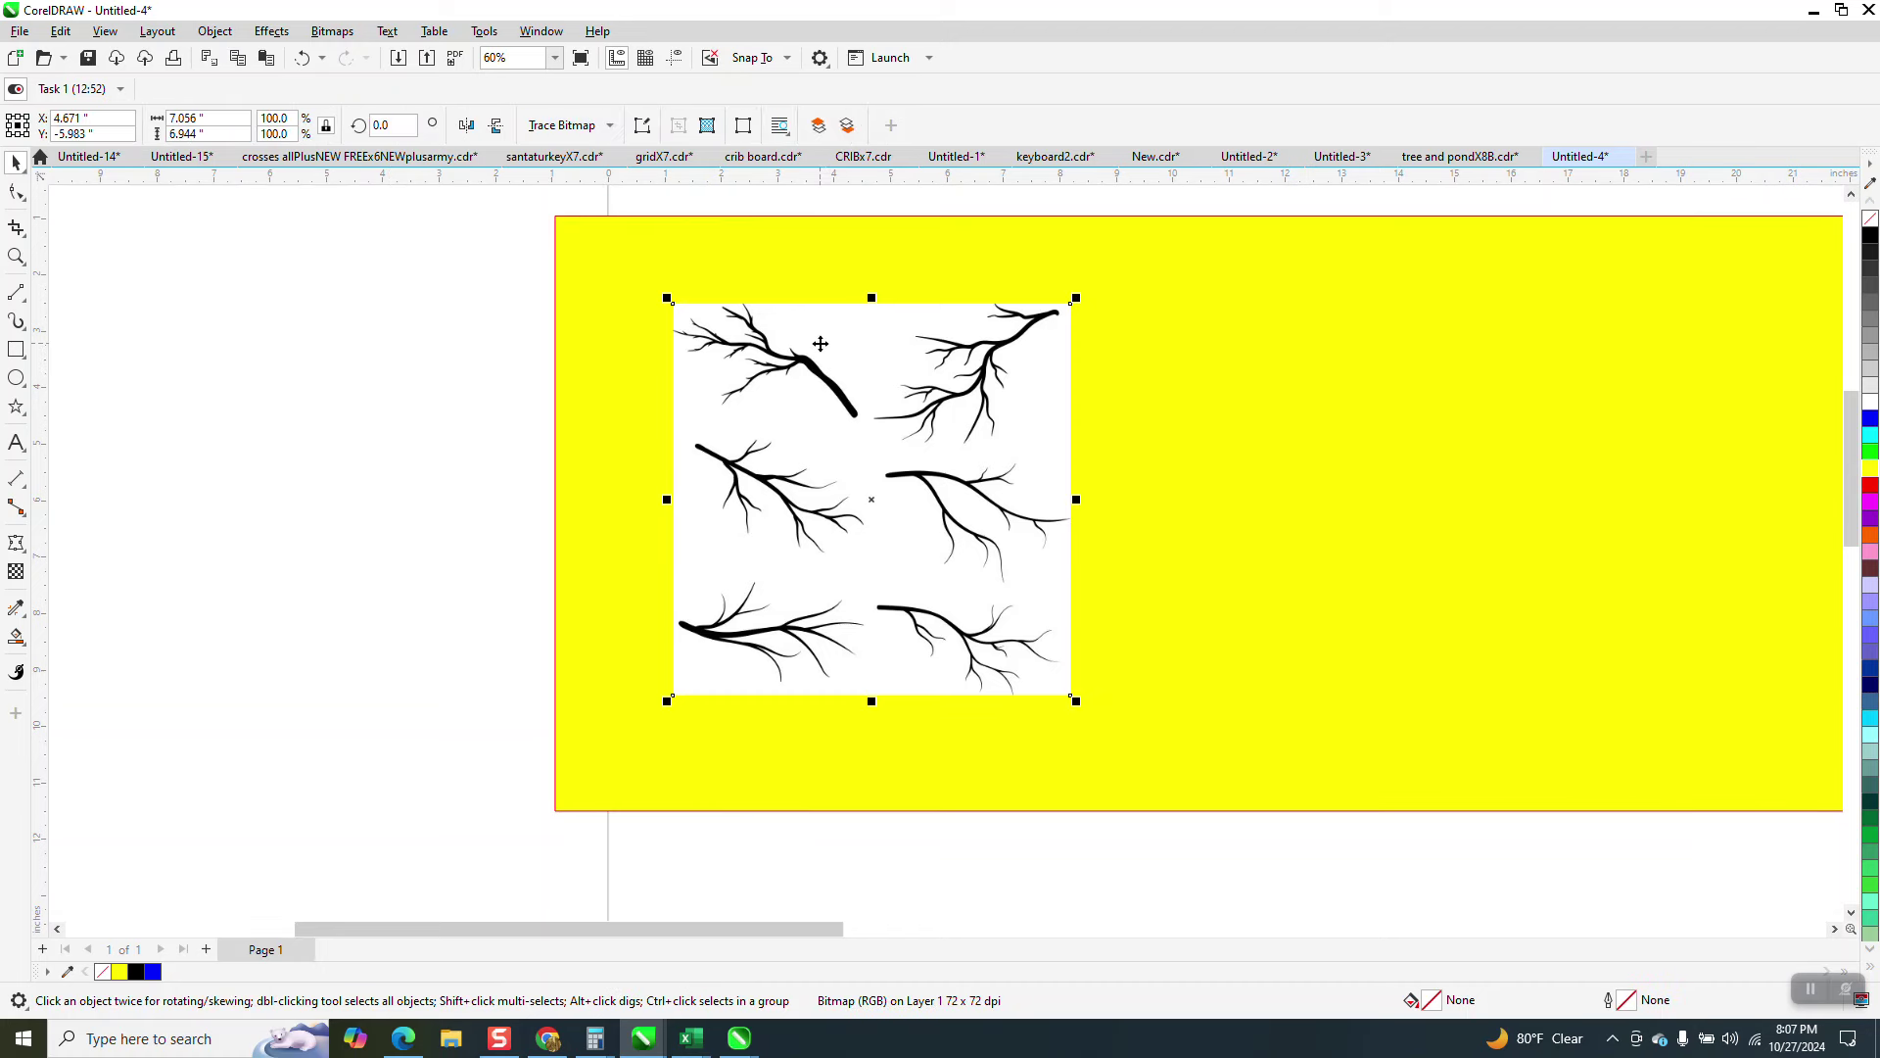
- Duplicate the branches bitmap, crop the copy to its top-right sprig, and set it beside the original
key(ctrl+d)
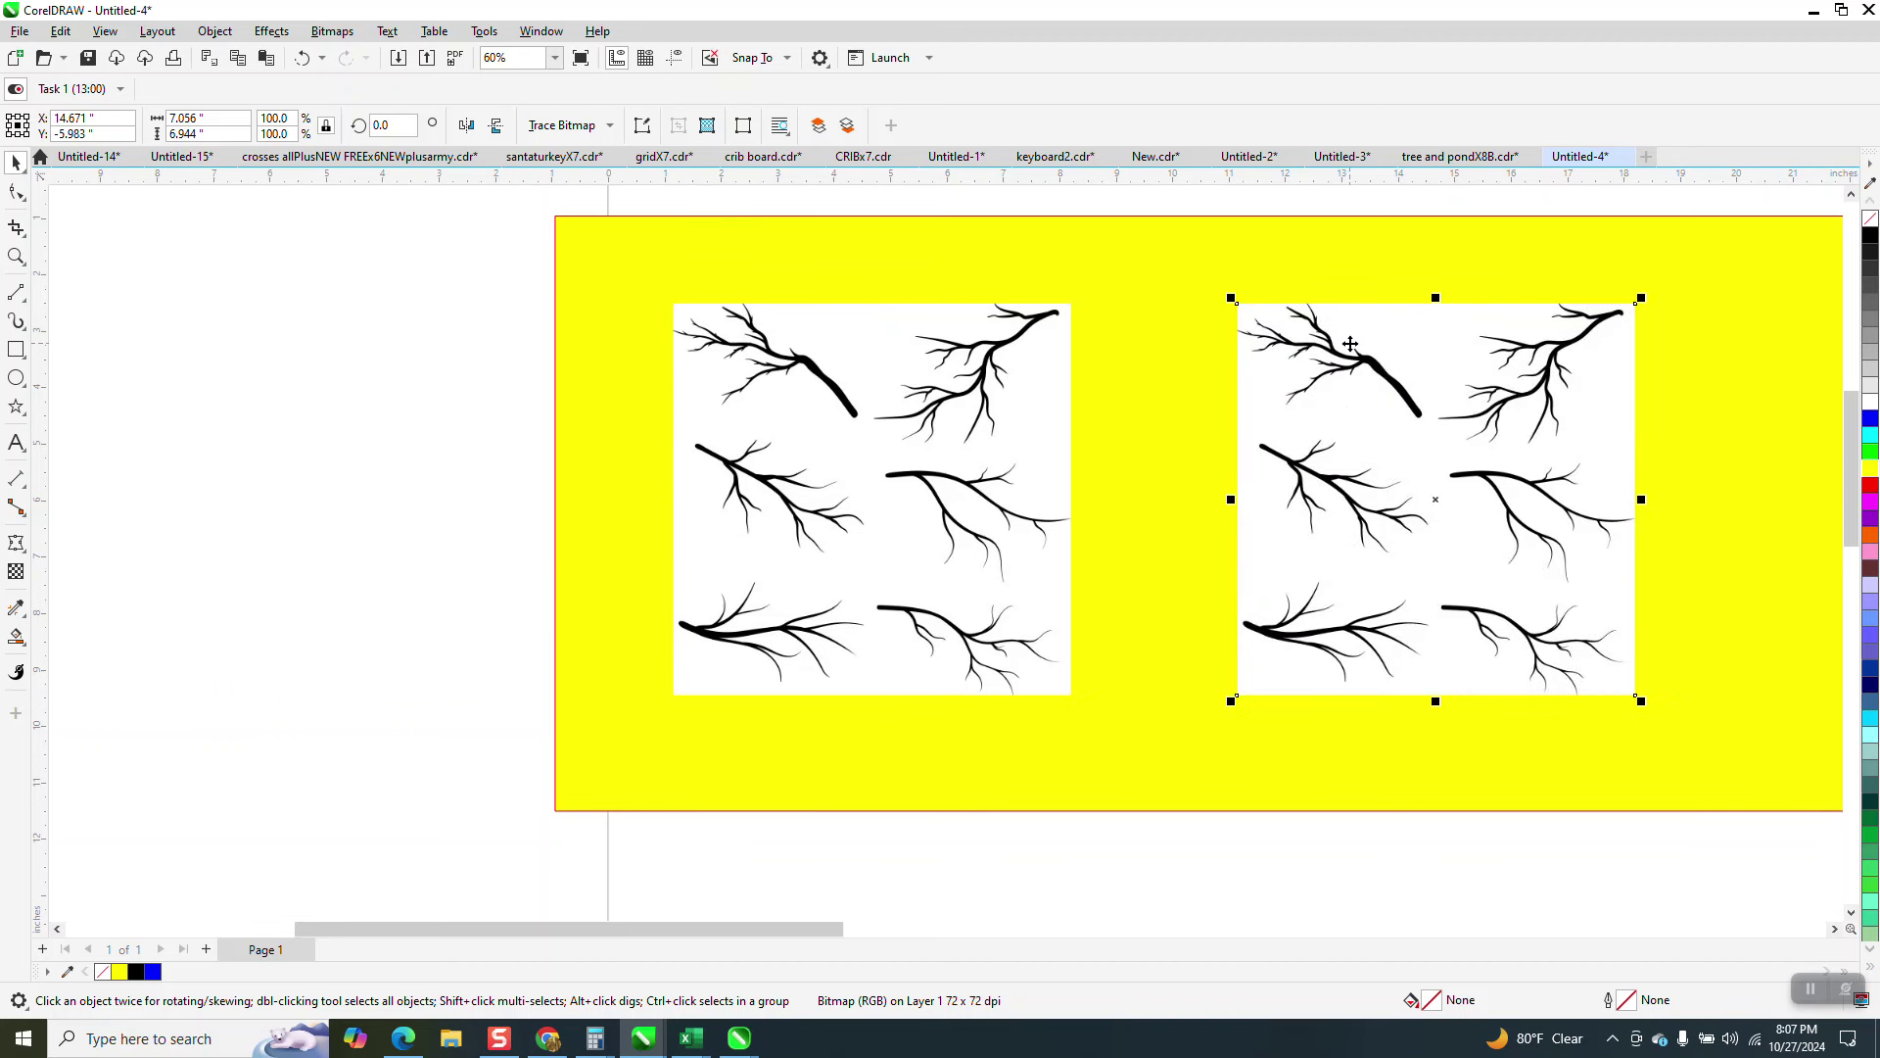
click(15, 227)
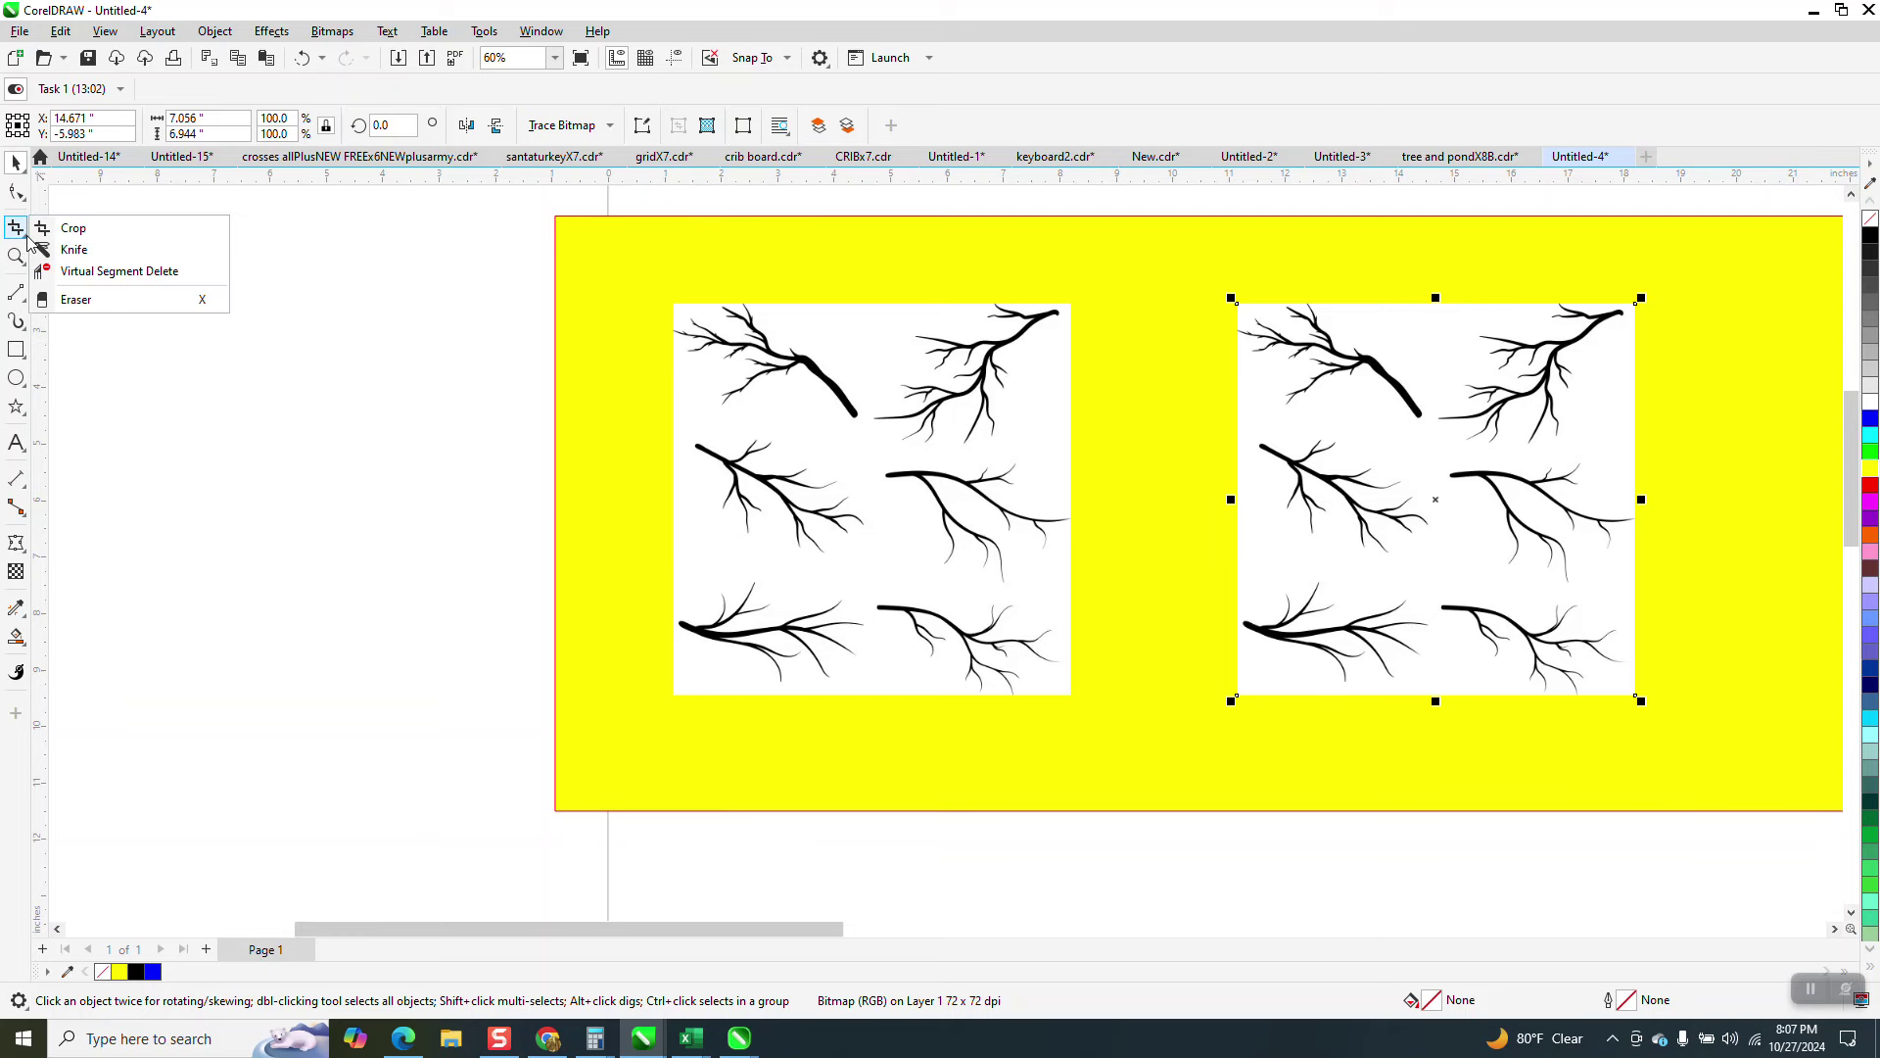
click(64, 226)
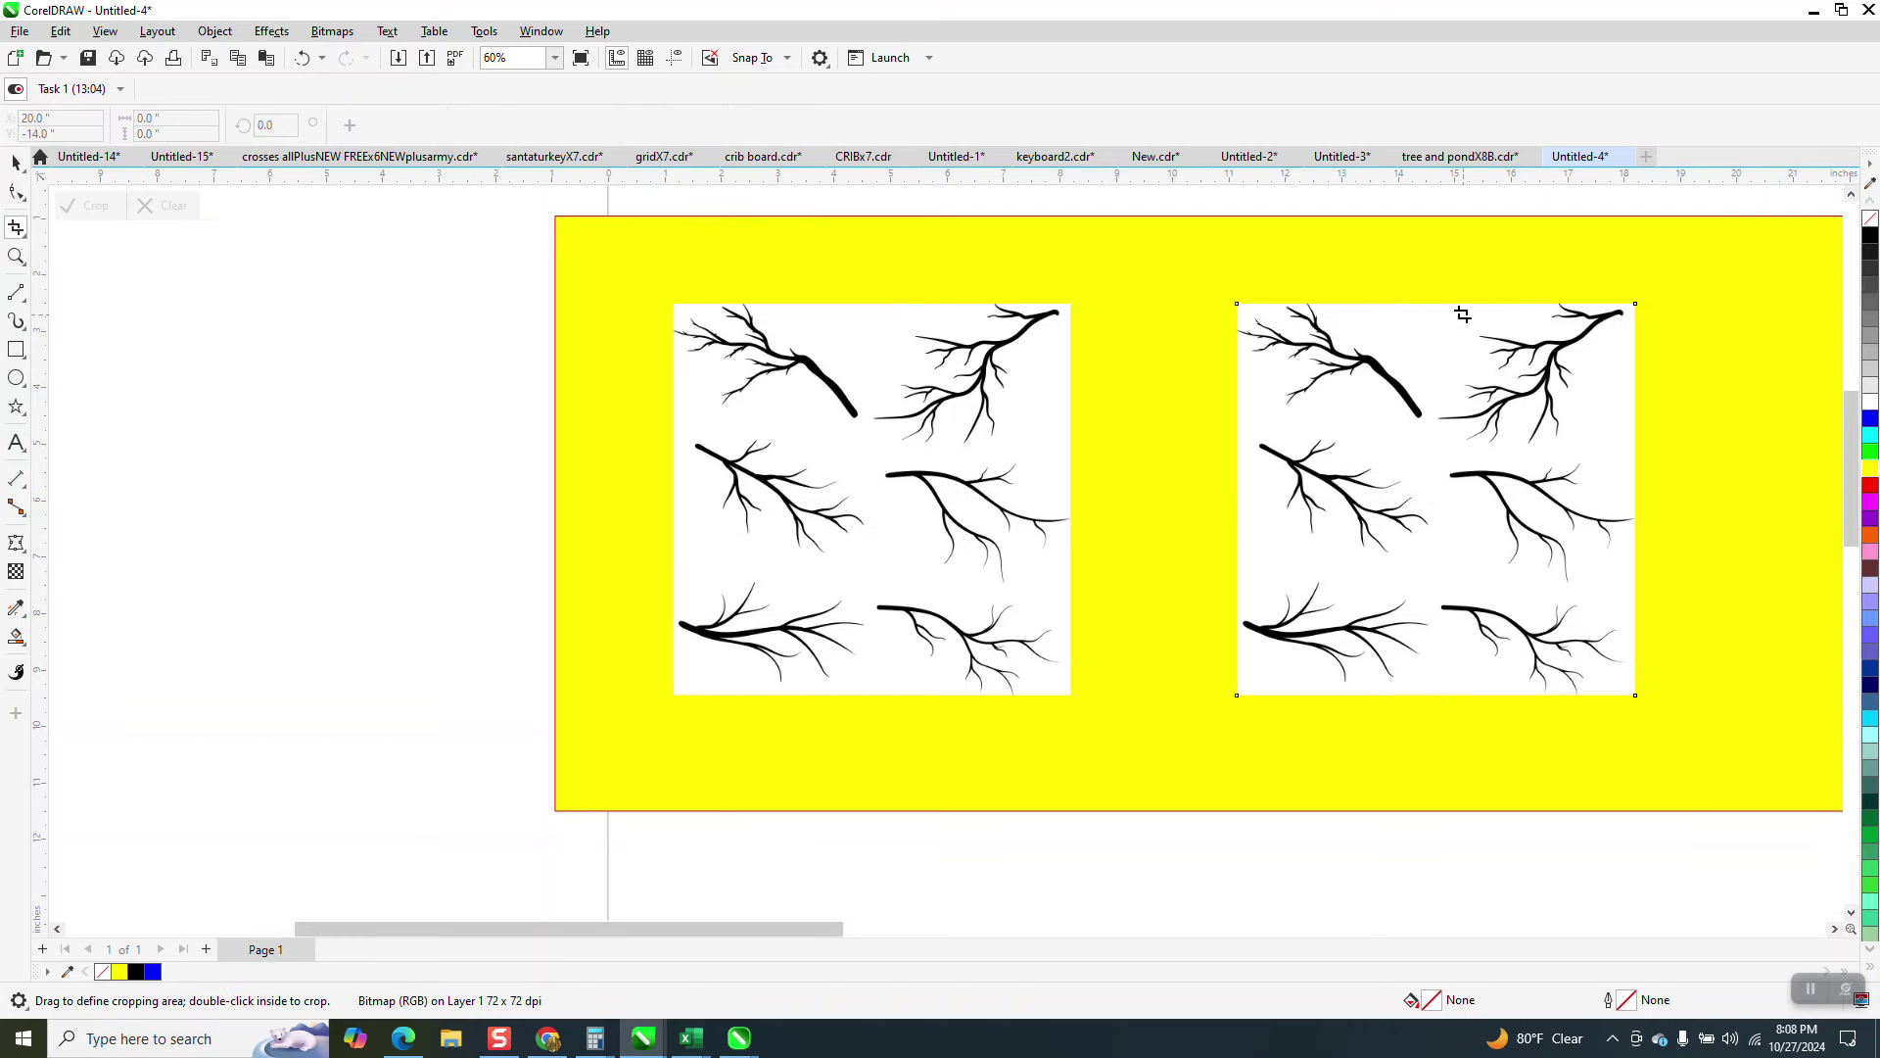
drag(1427, 304, 1636, 453)
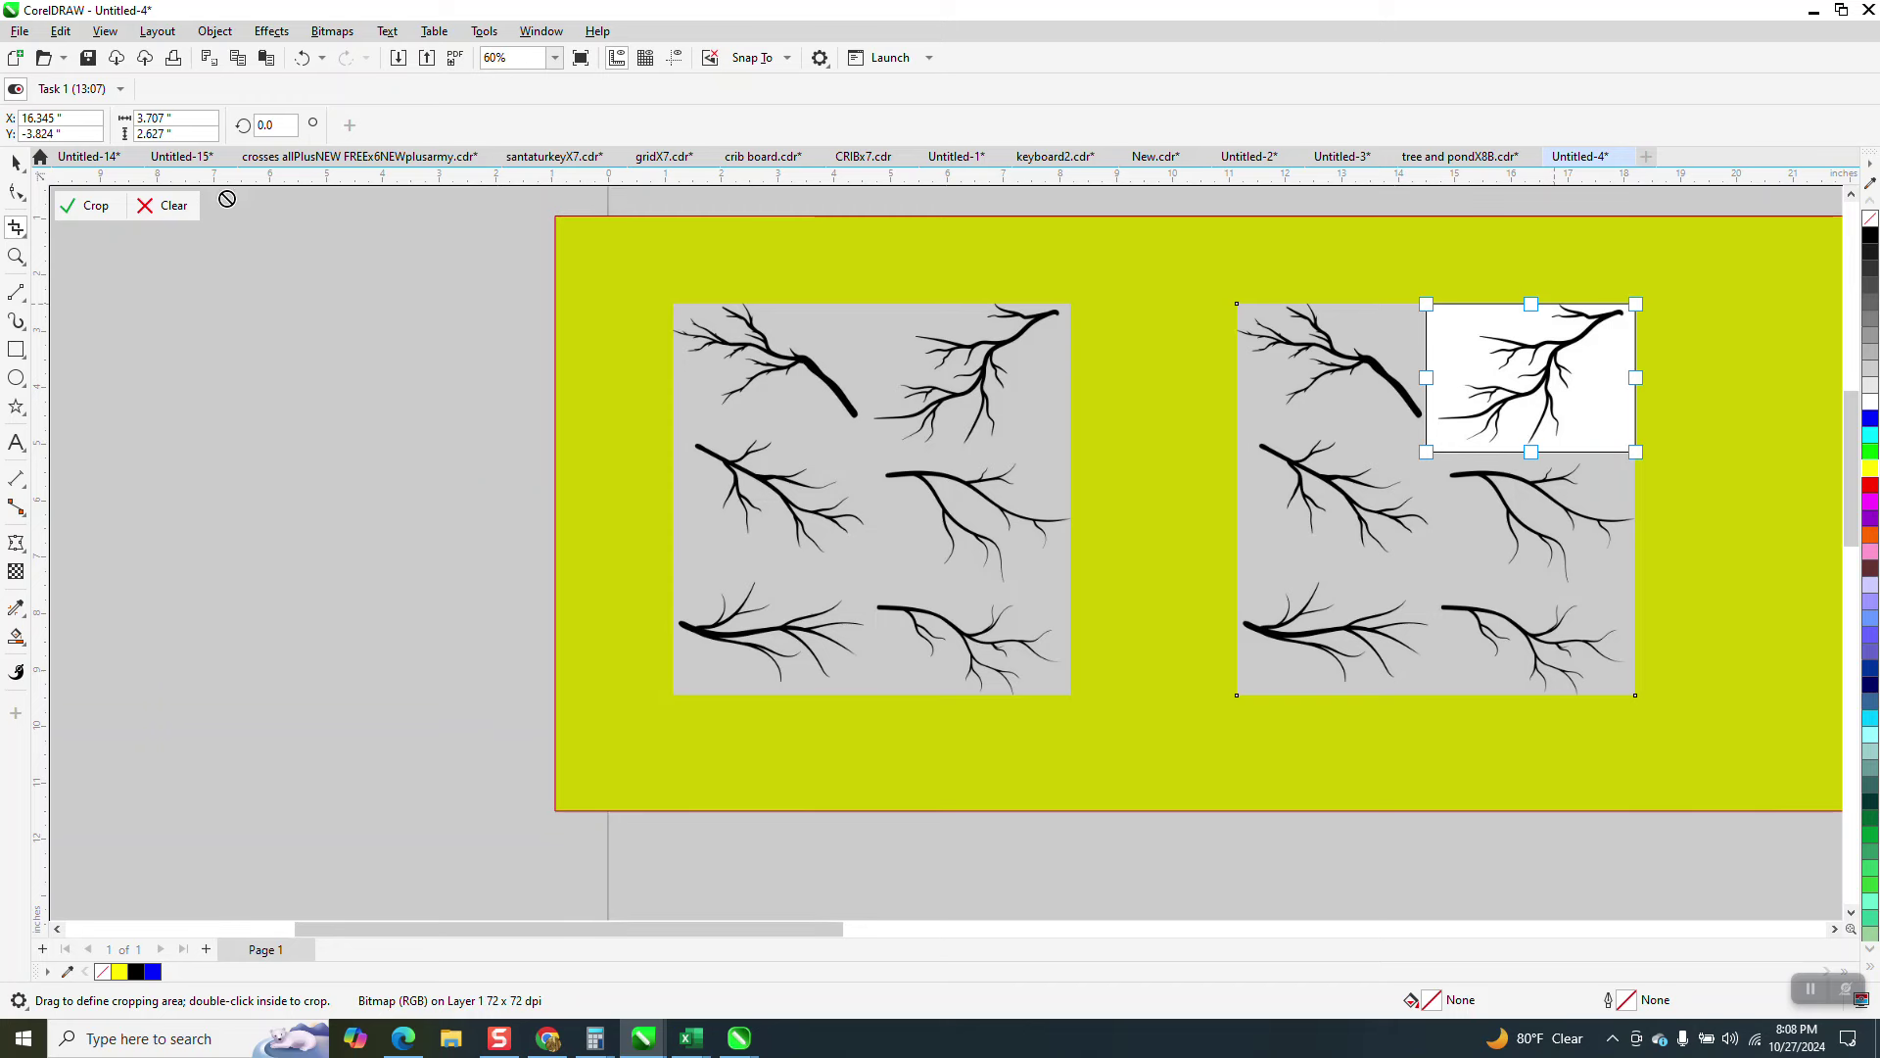
click(96, 205)
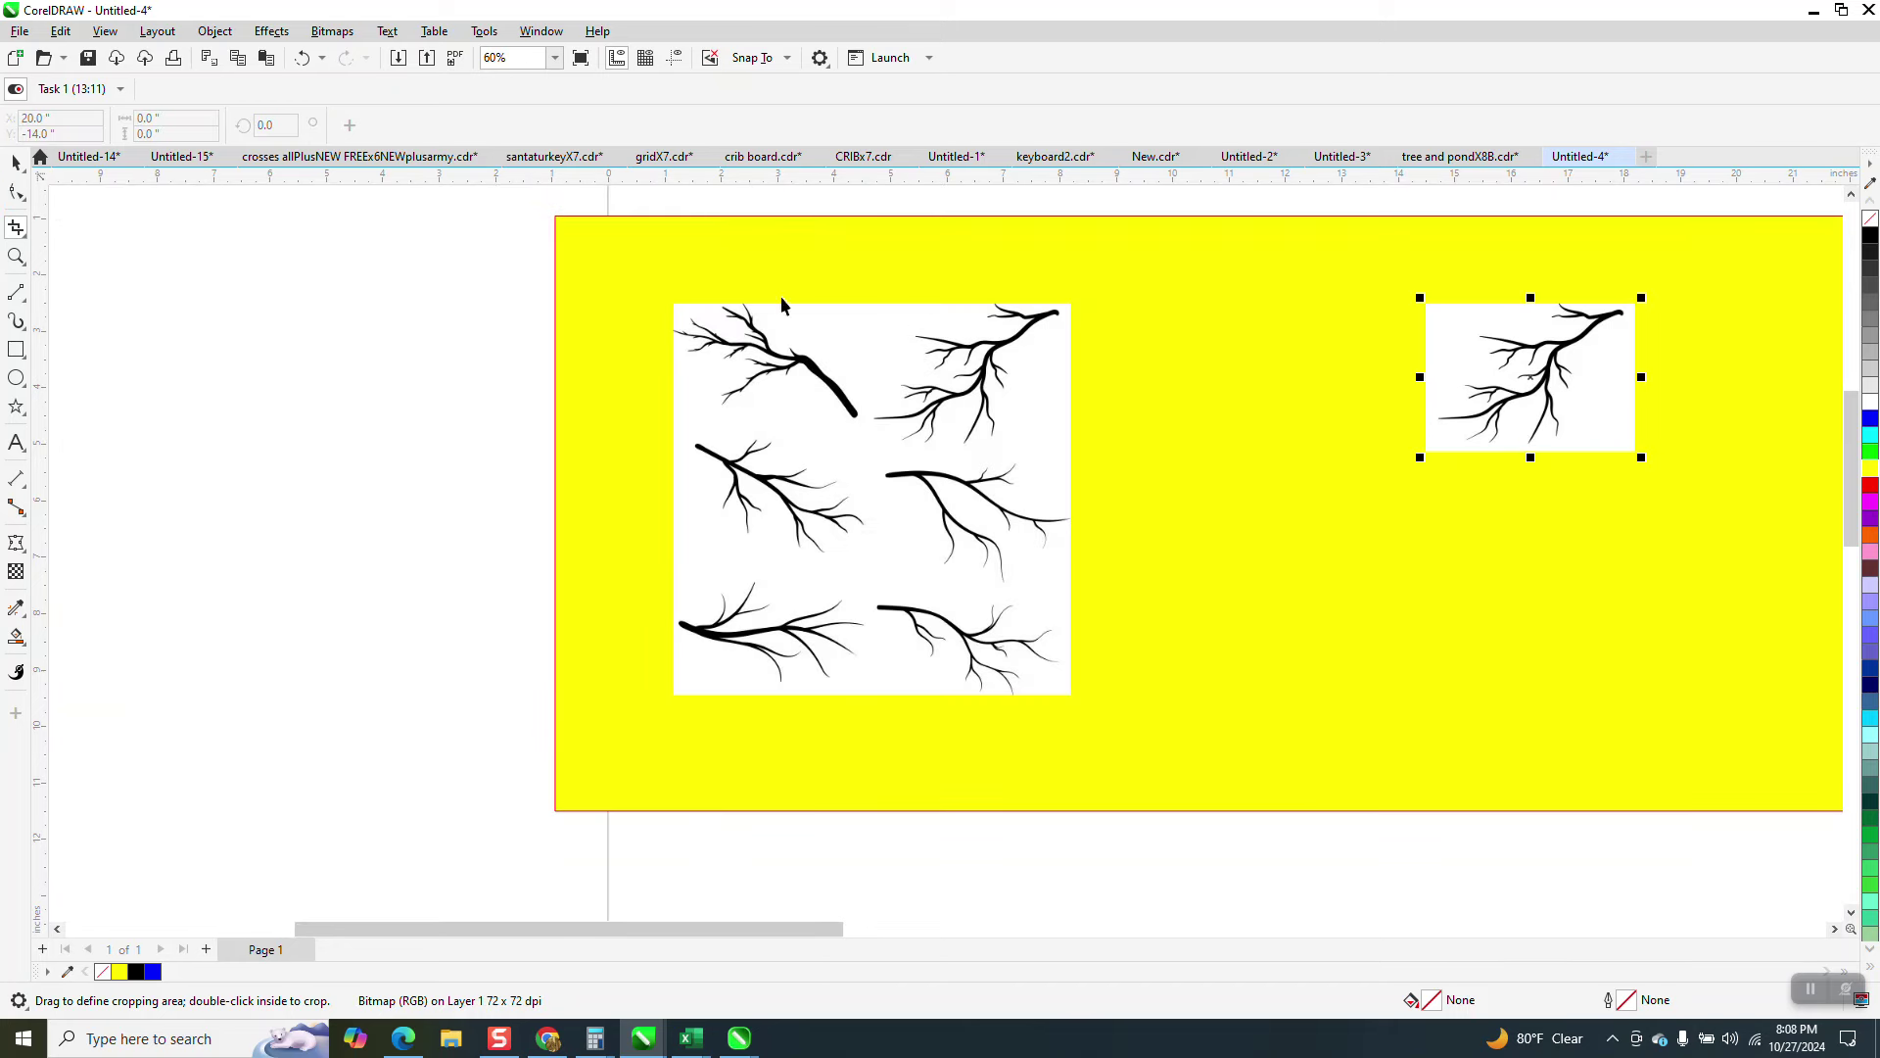
drag(1458, 380, 1205, 382)
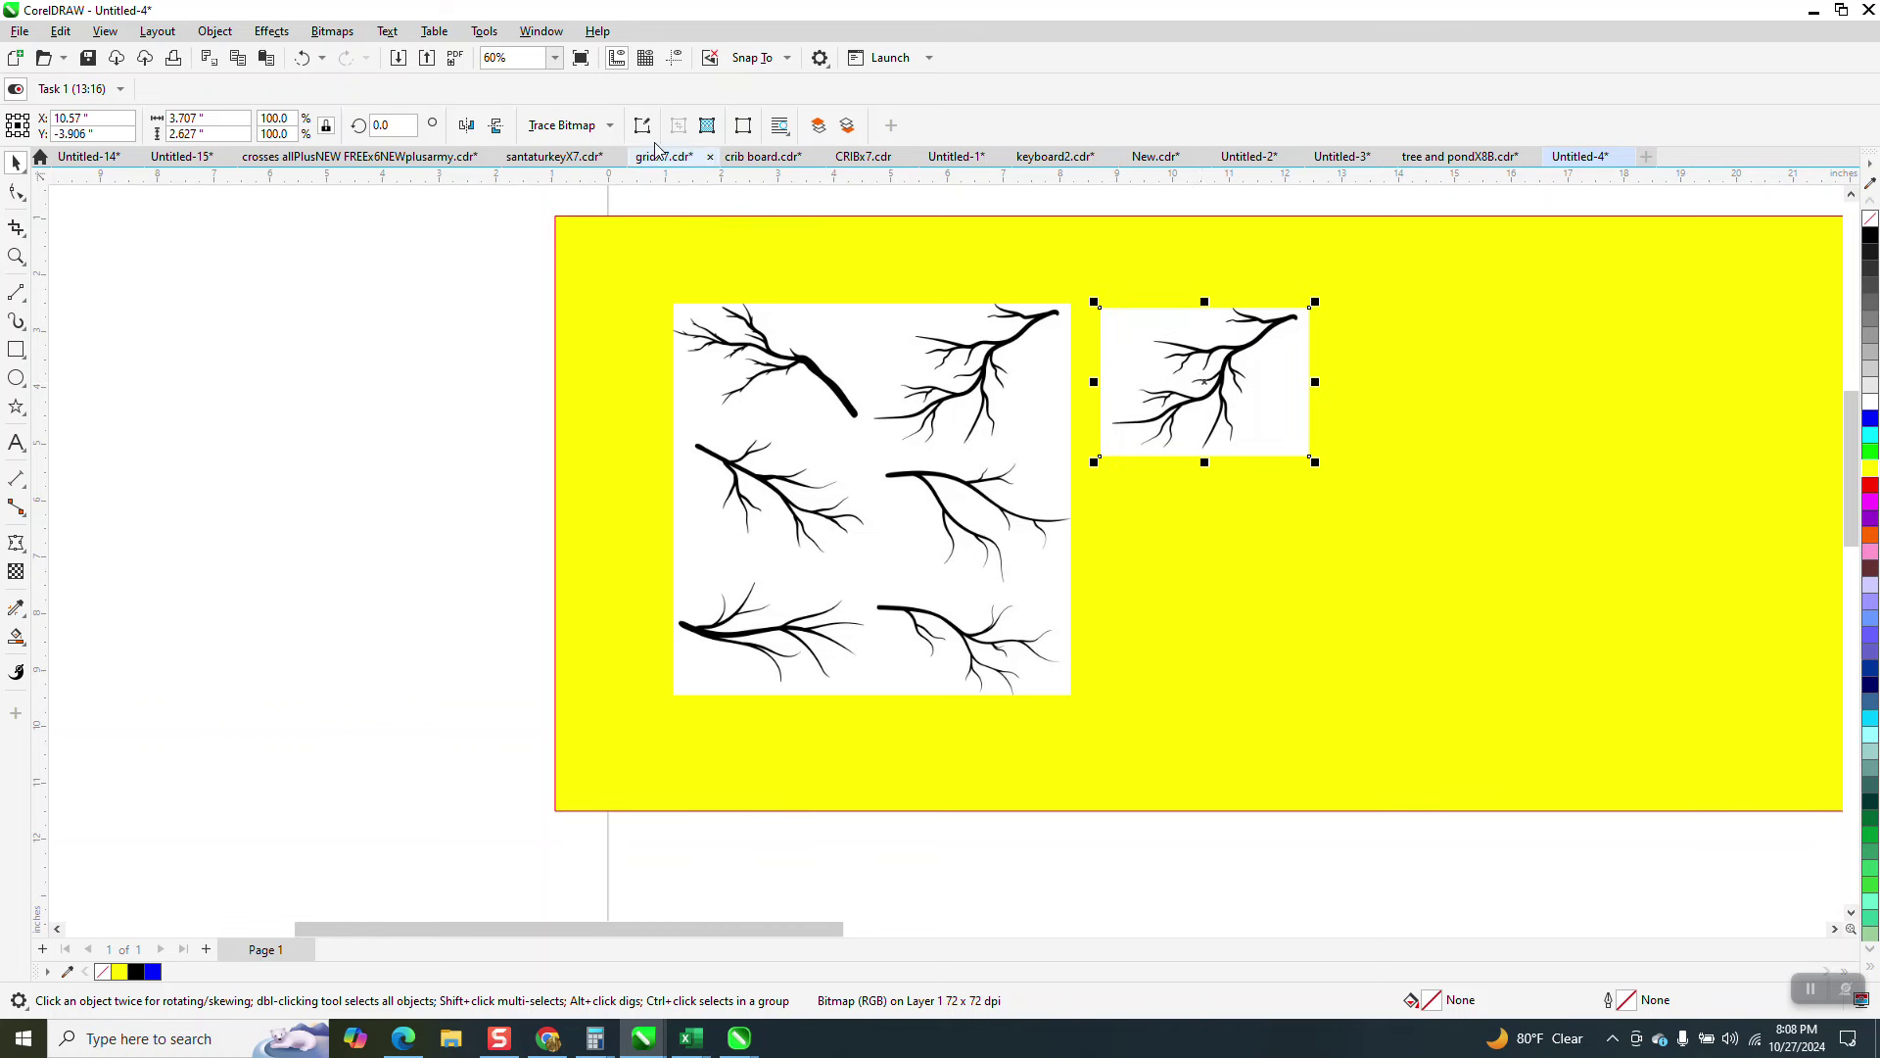
- Trace the cropped sprig with a PowerTRACE clipart outline trace
click(611, 126)
mouse_move(615, 196)
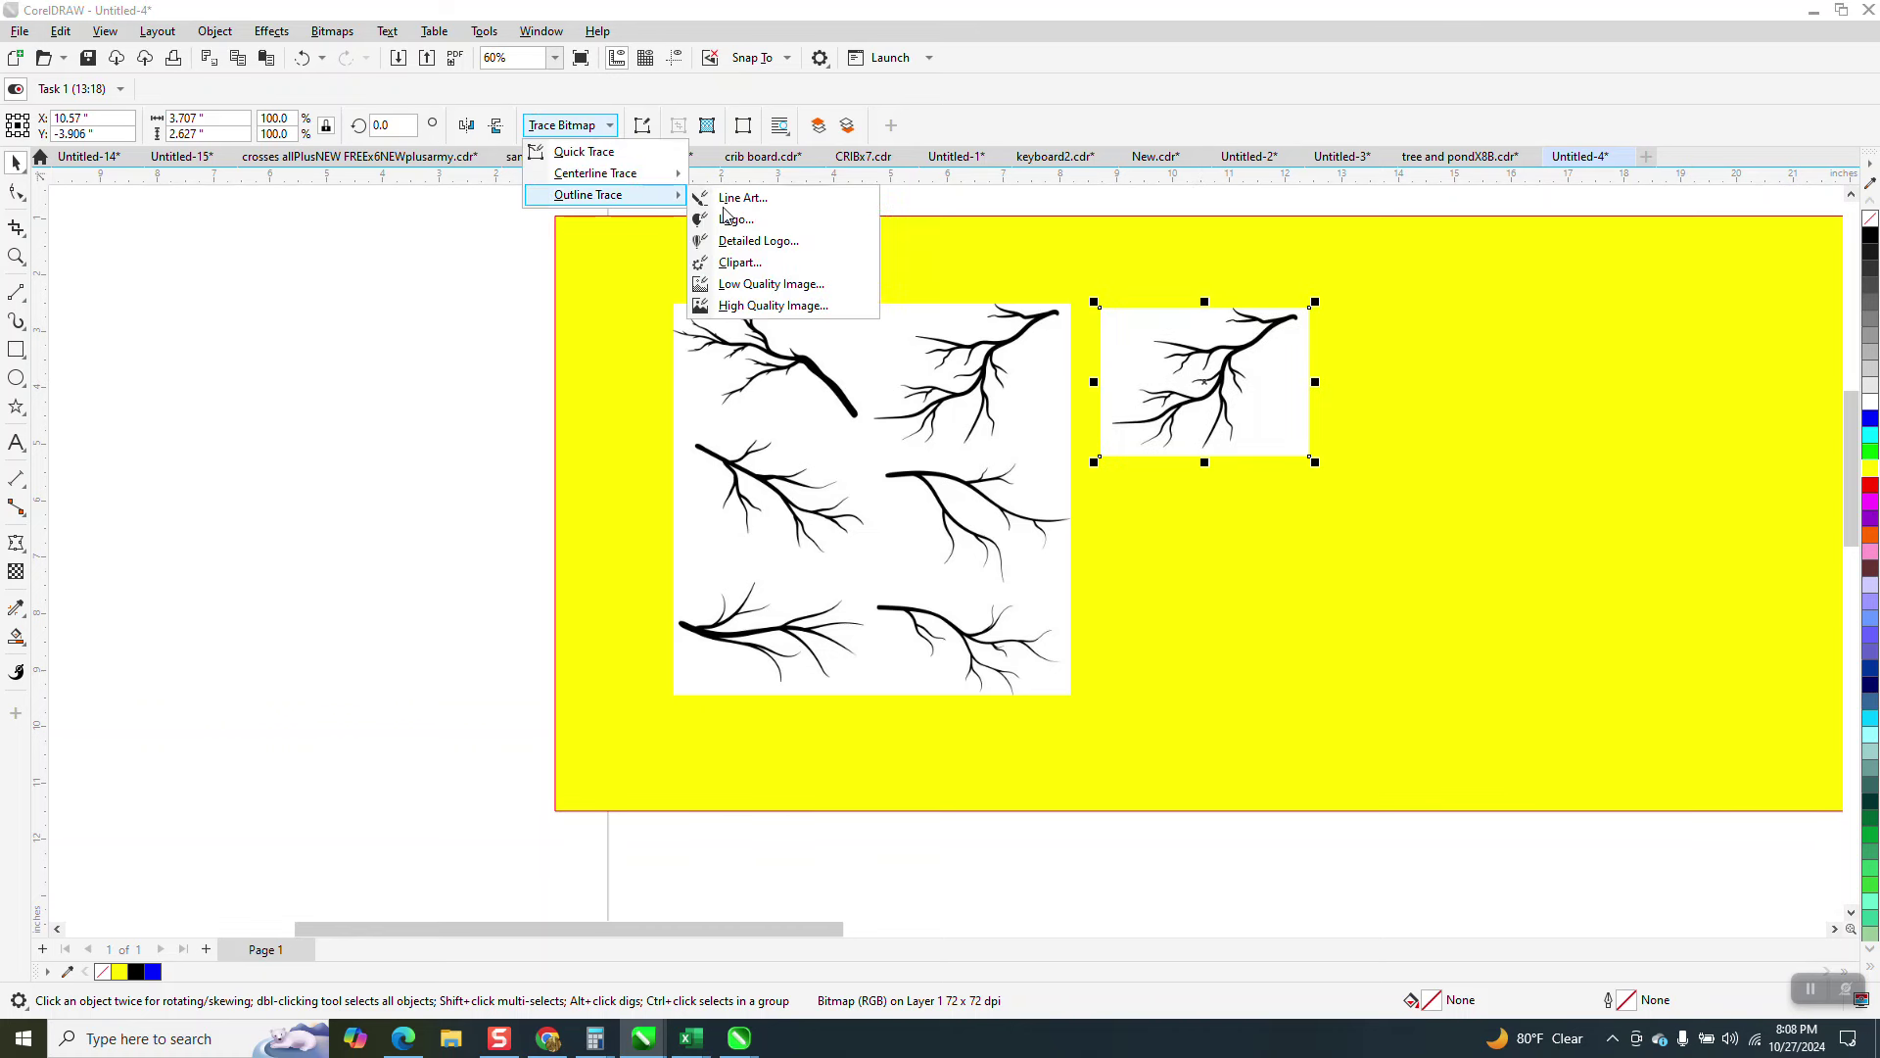
click(754, 263)
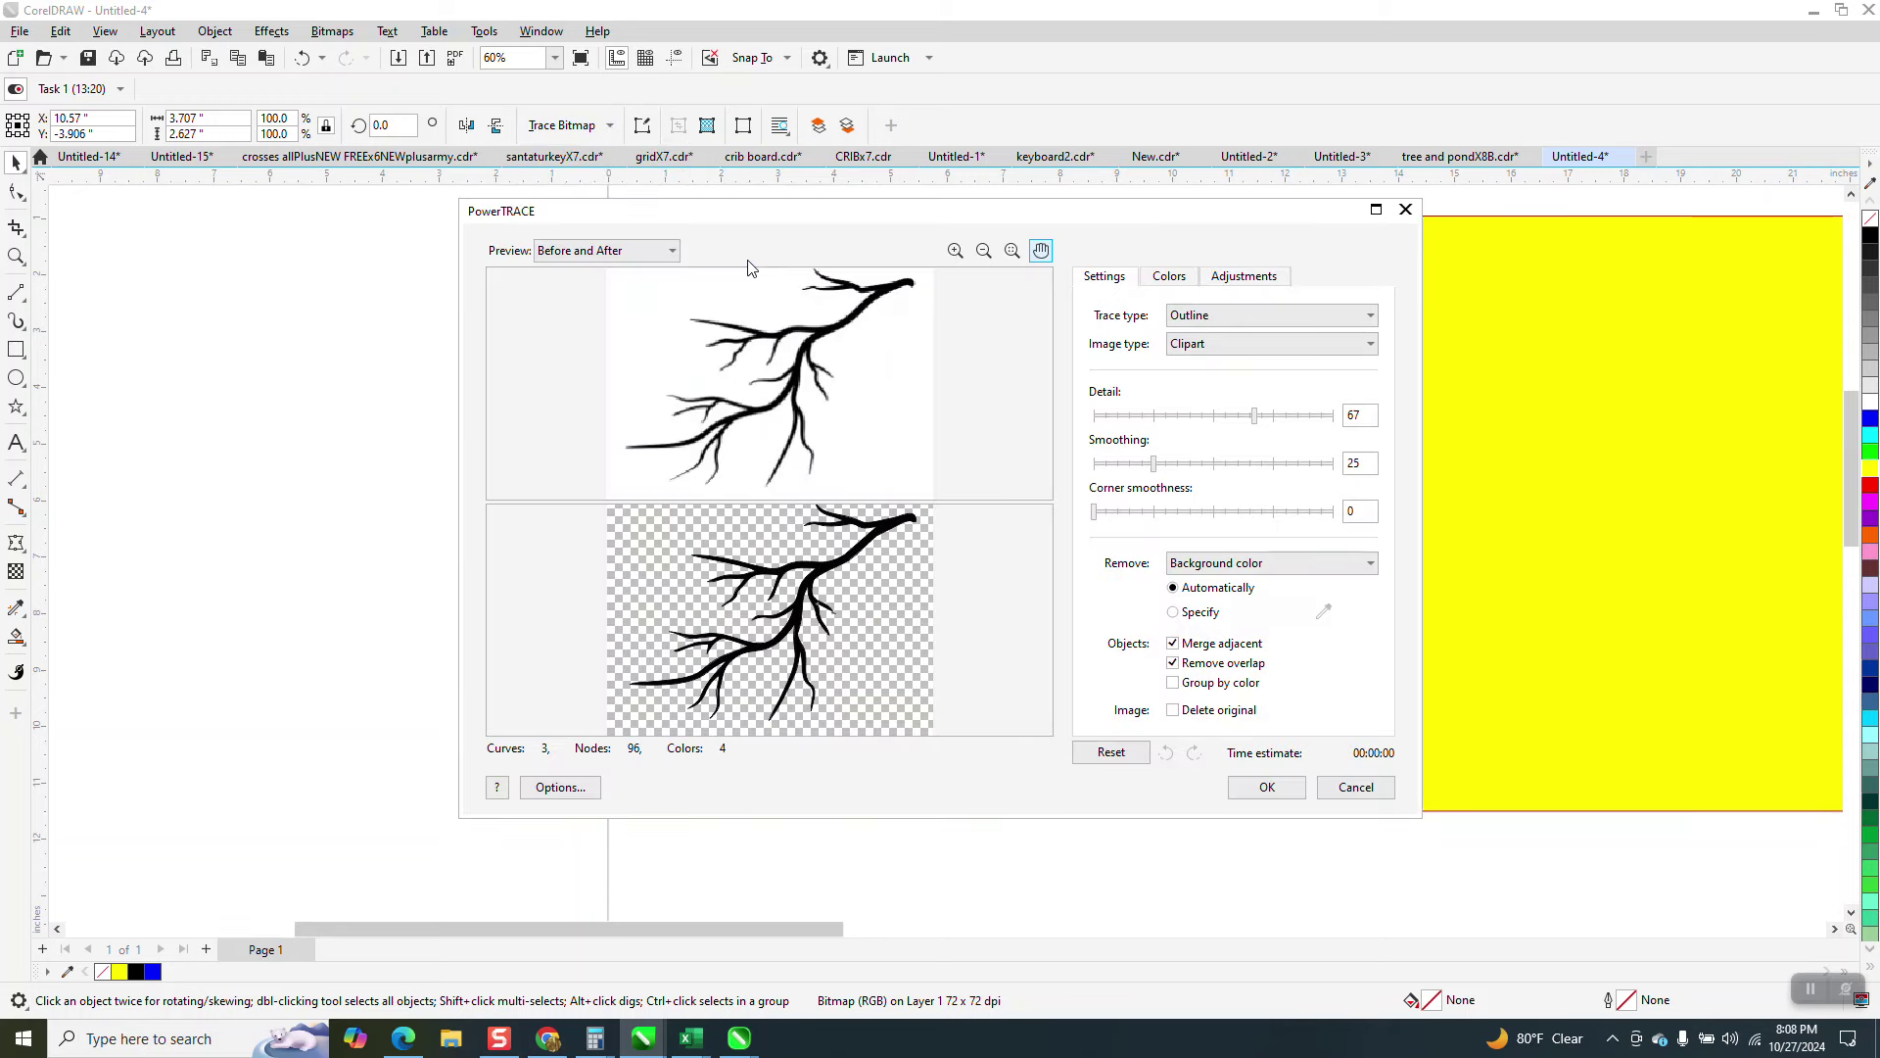
click(1265, 786)
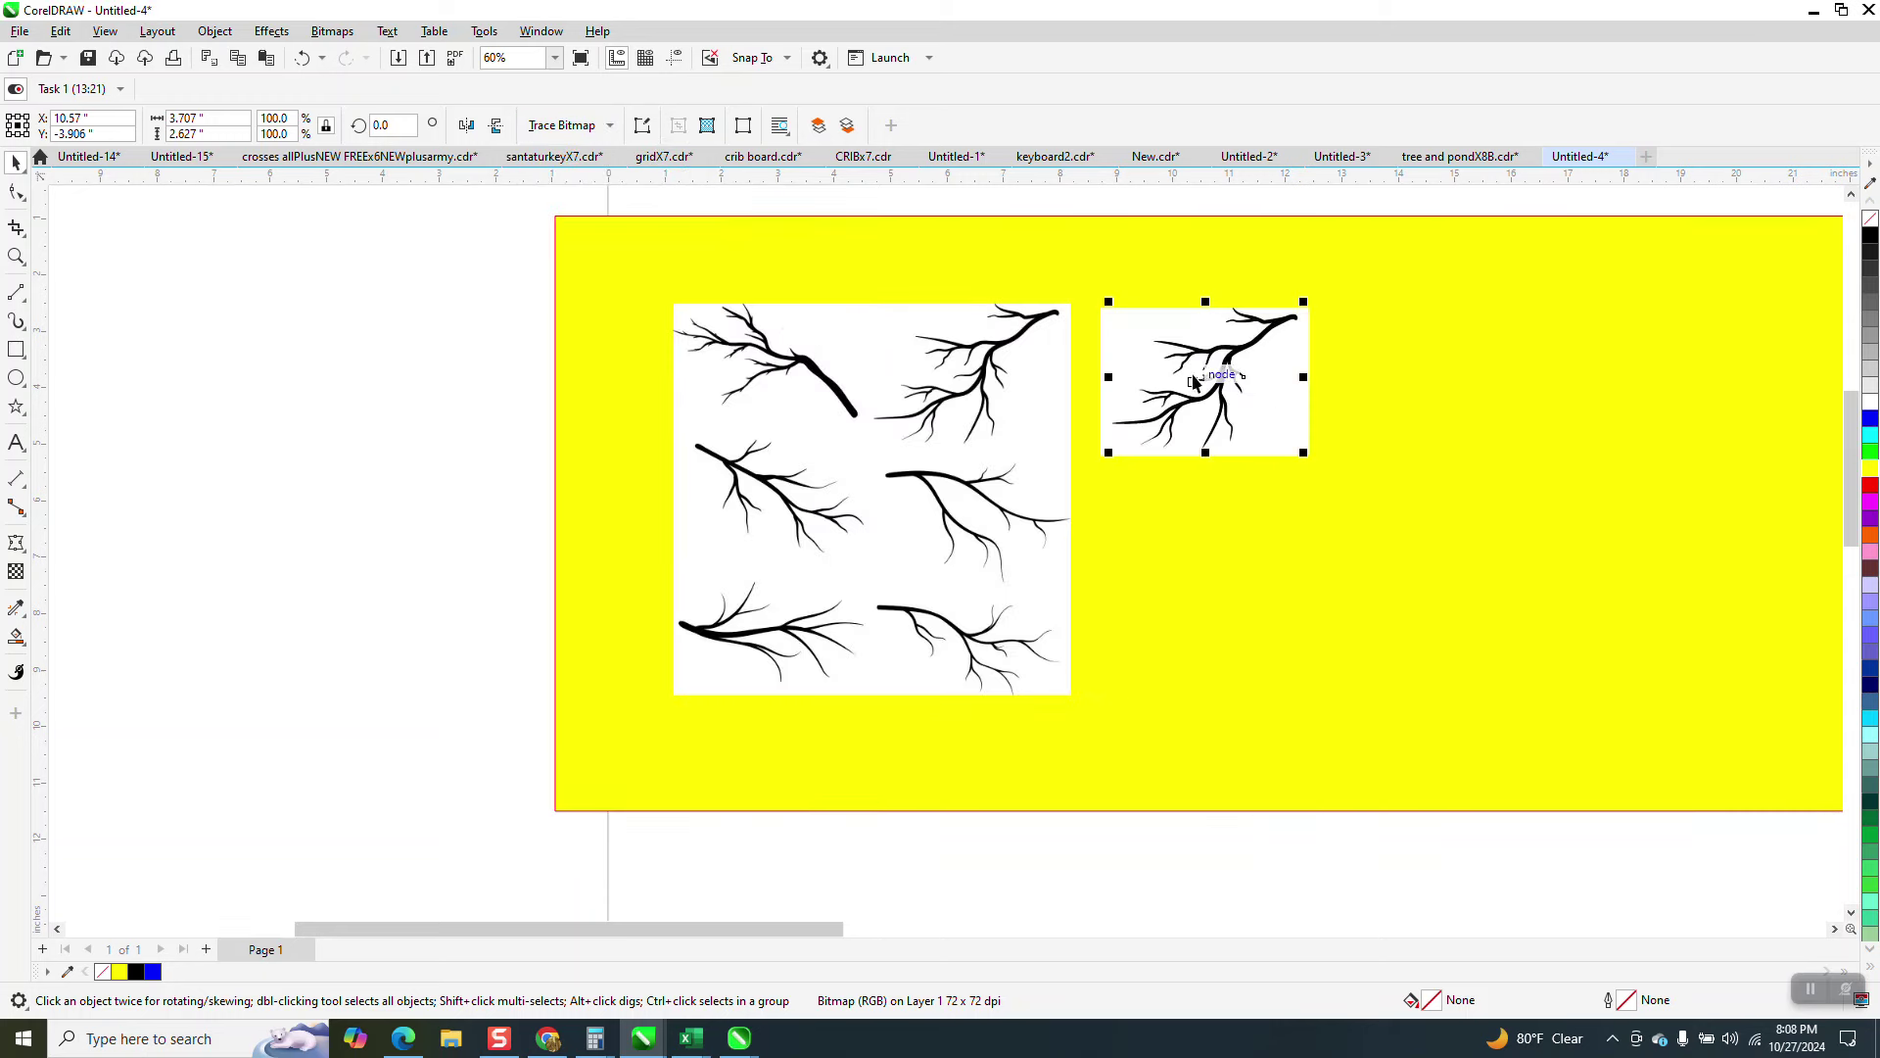
- Pull the traced branch off its source bitmap and move the bitmap left
mouse_move(1229, 366)
mouse_down()
mouse_move(1477, 385)
mouse_move(1450, 361)
mouse_up()
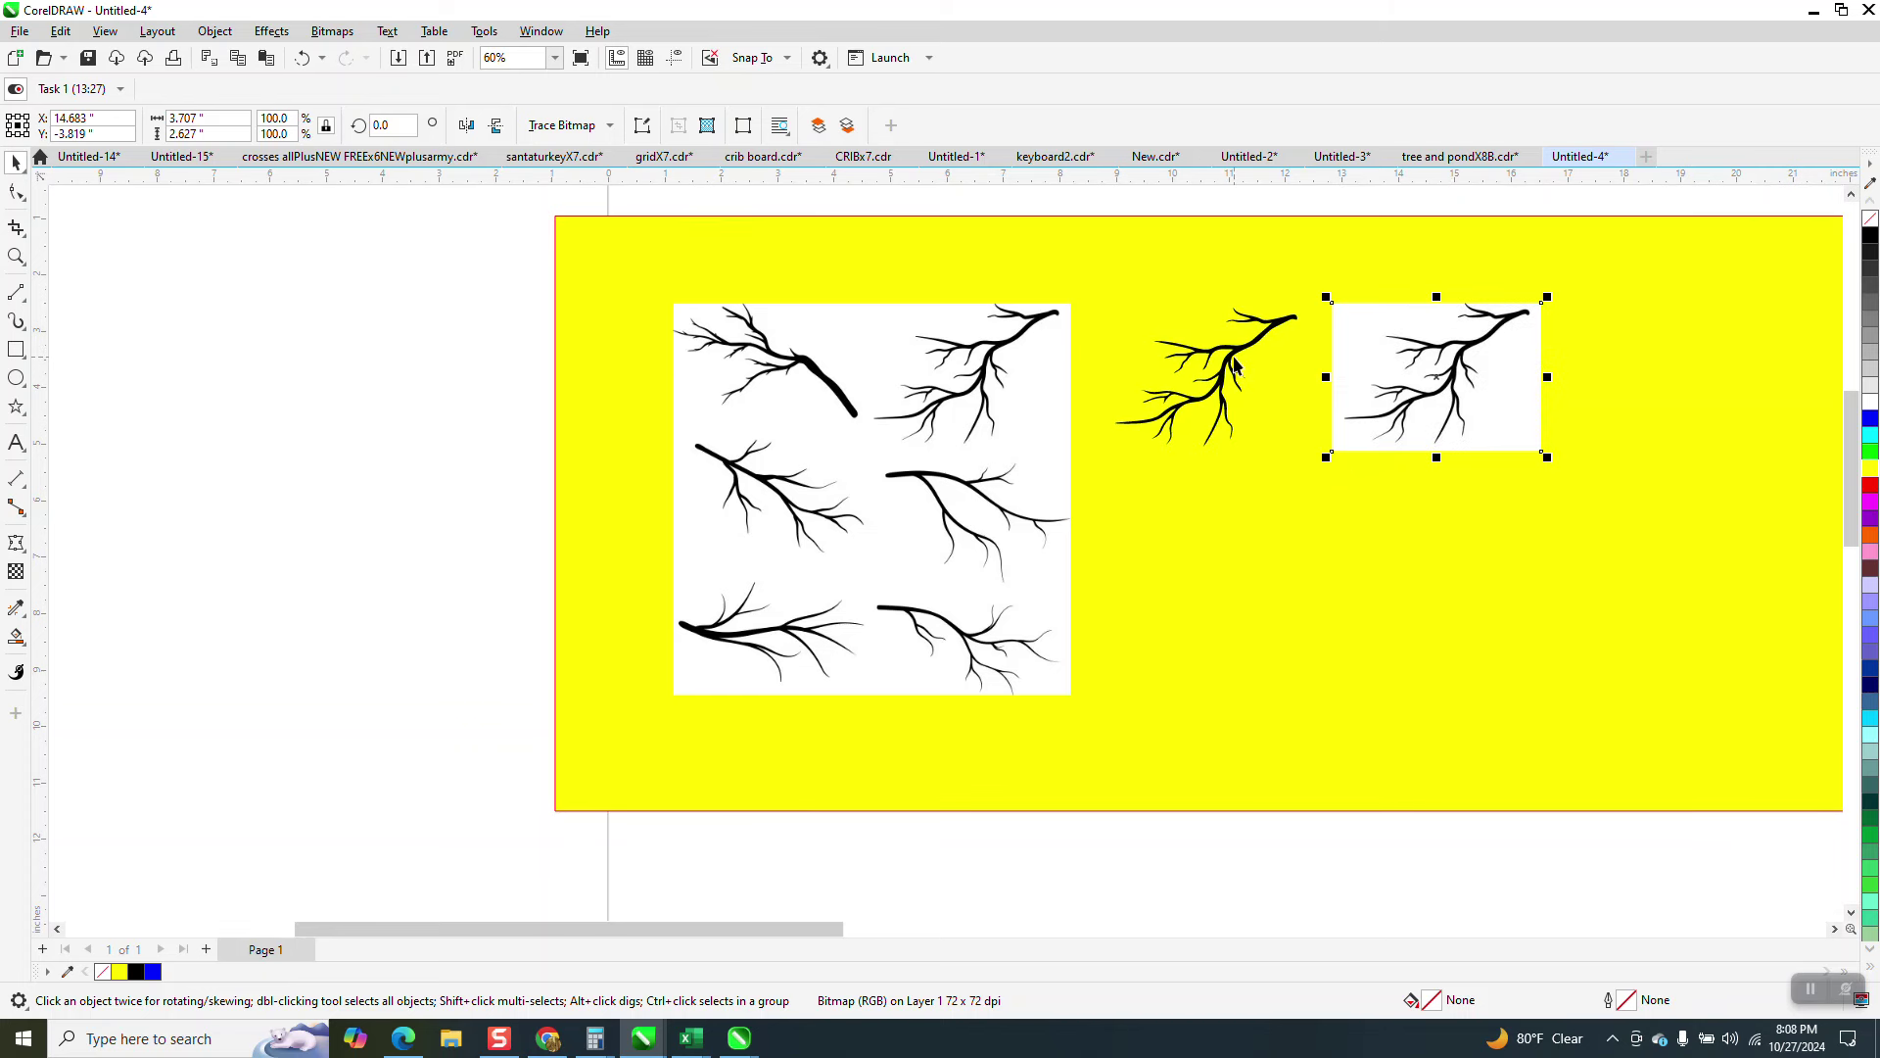
drag(1410, 377, 513, 377)
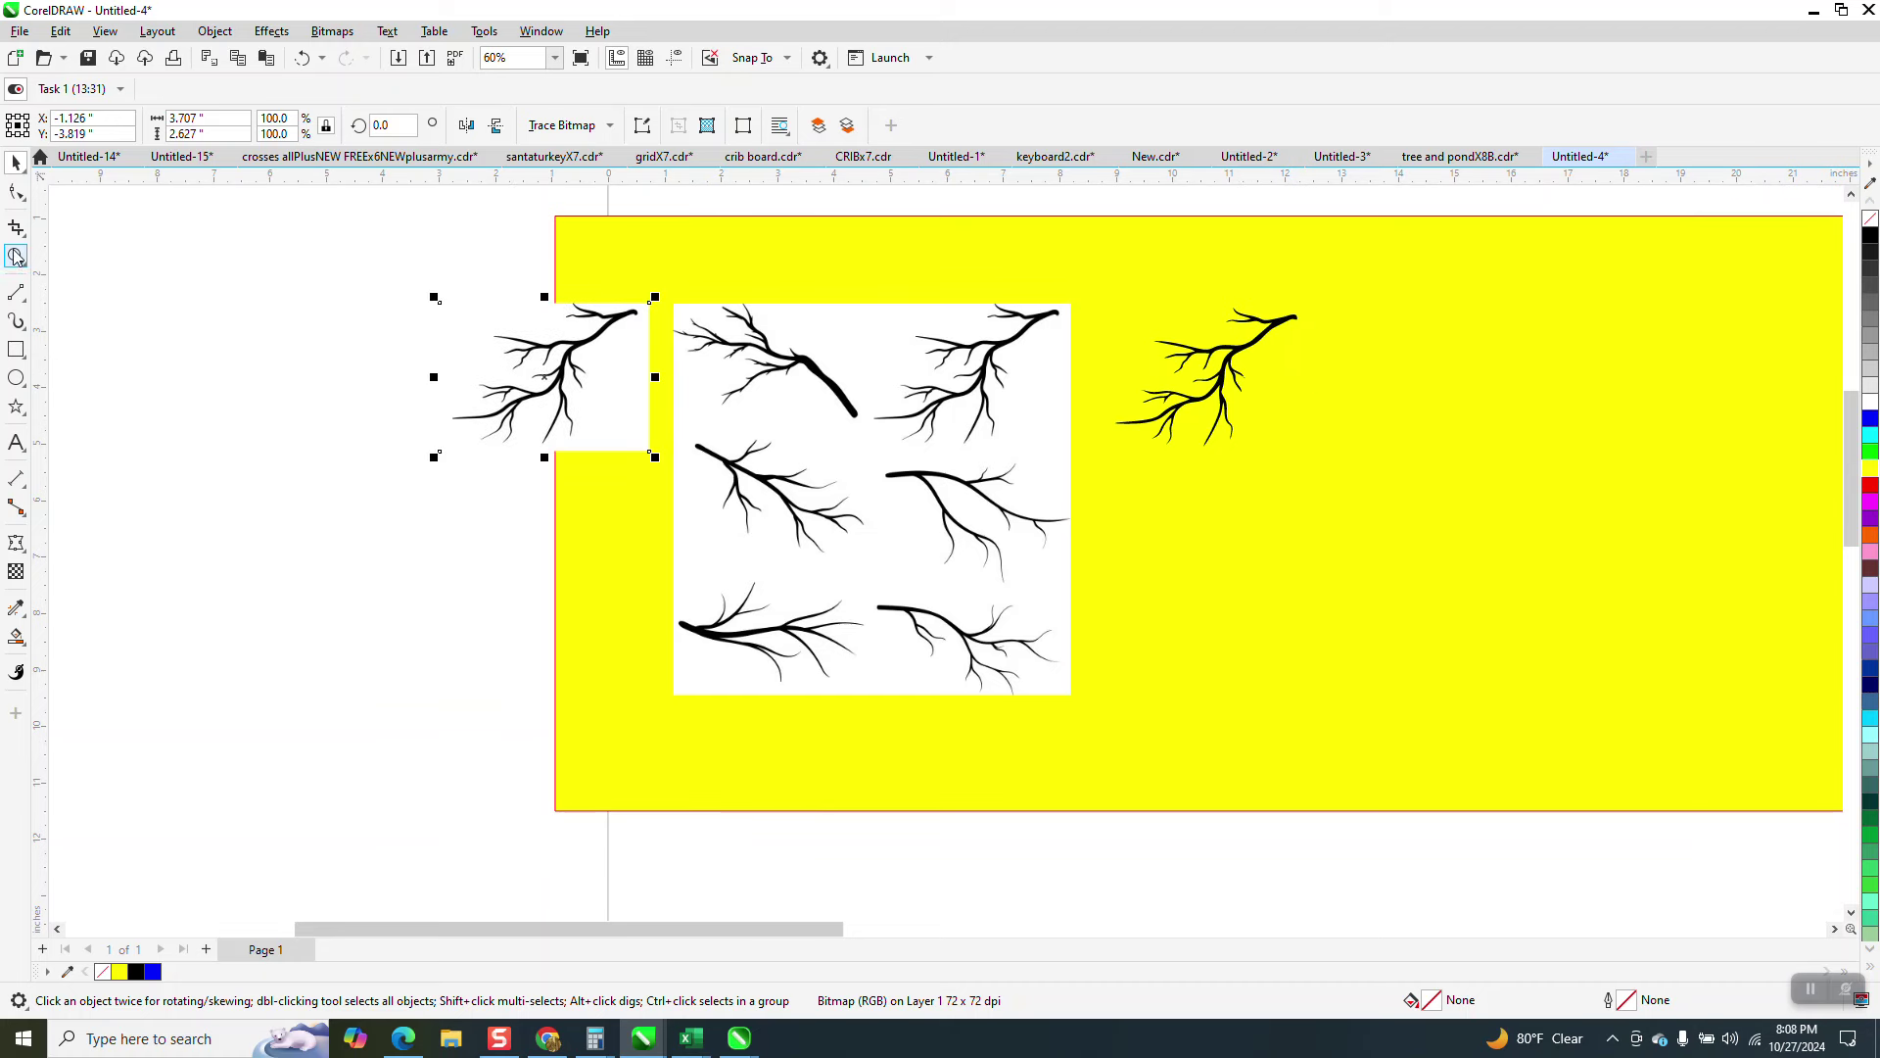
click(15, 257)
- Zoom tightly into the traced branch fork and select its grey fragment
drag(1069, 304, 1312, 462)
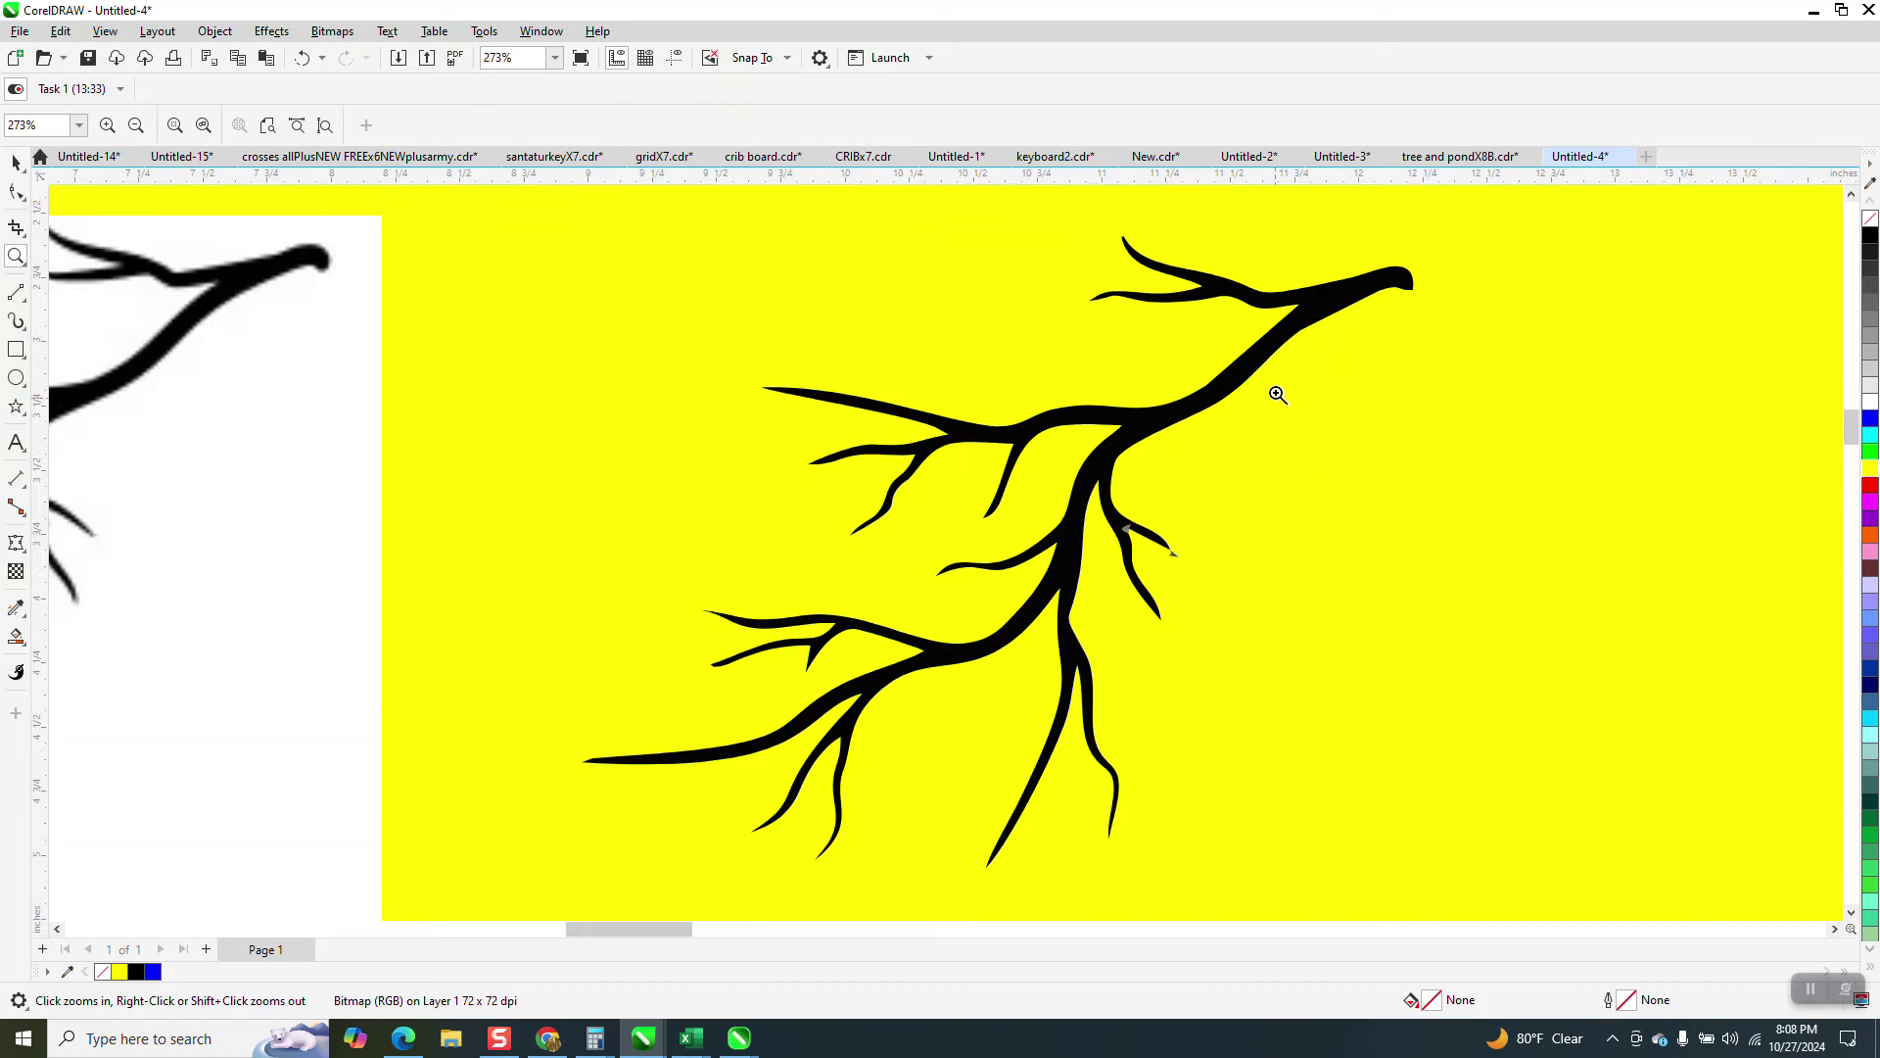
click(1390, 389)
scroll(1352, 378, down, 3)
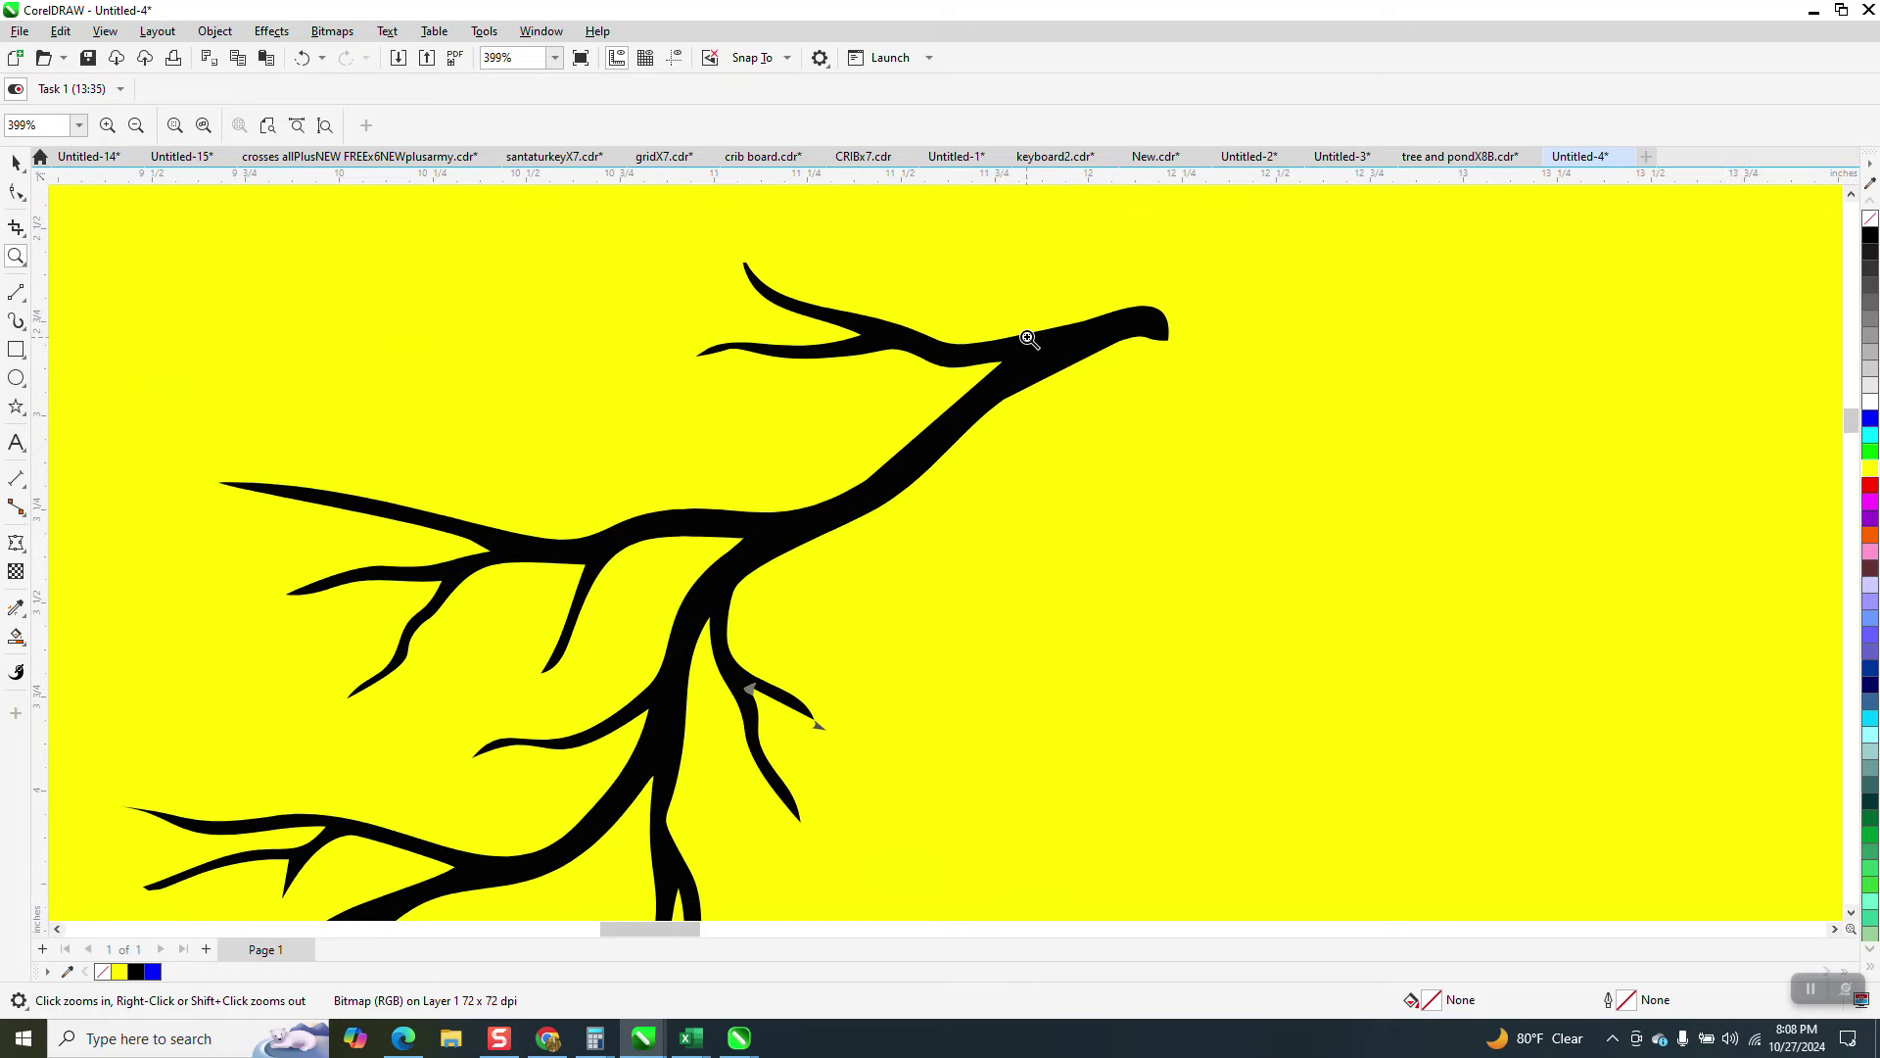
drag(896, 481, 999, 530)
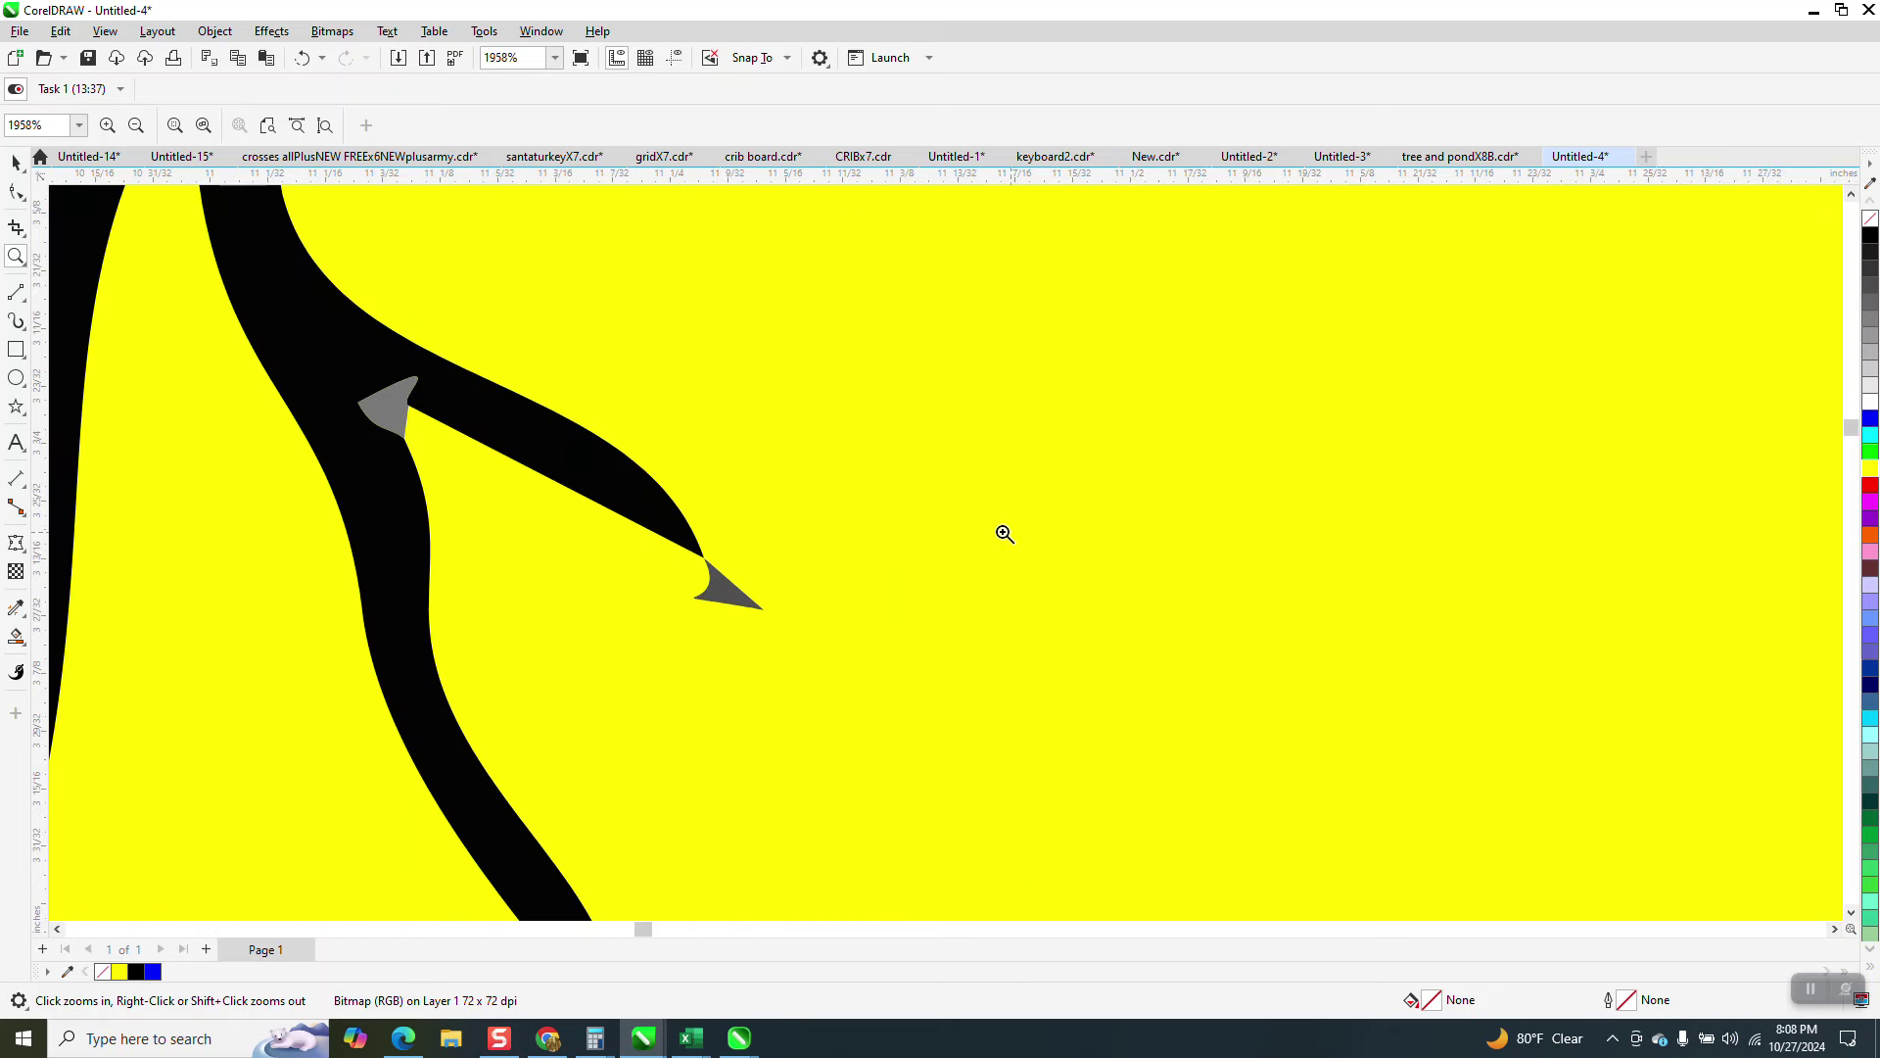
click(14, 192)
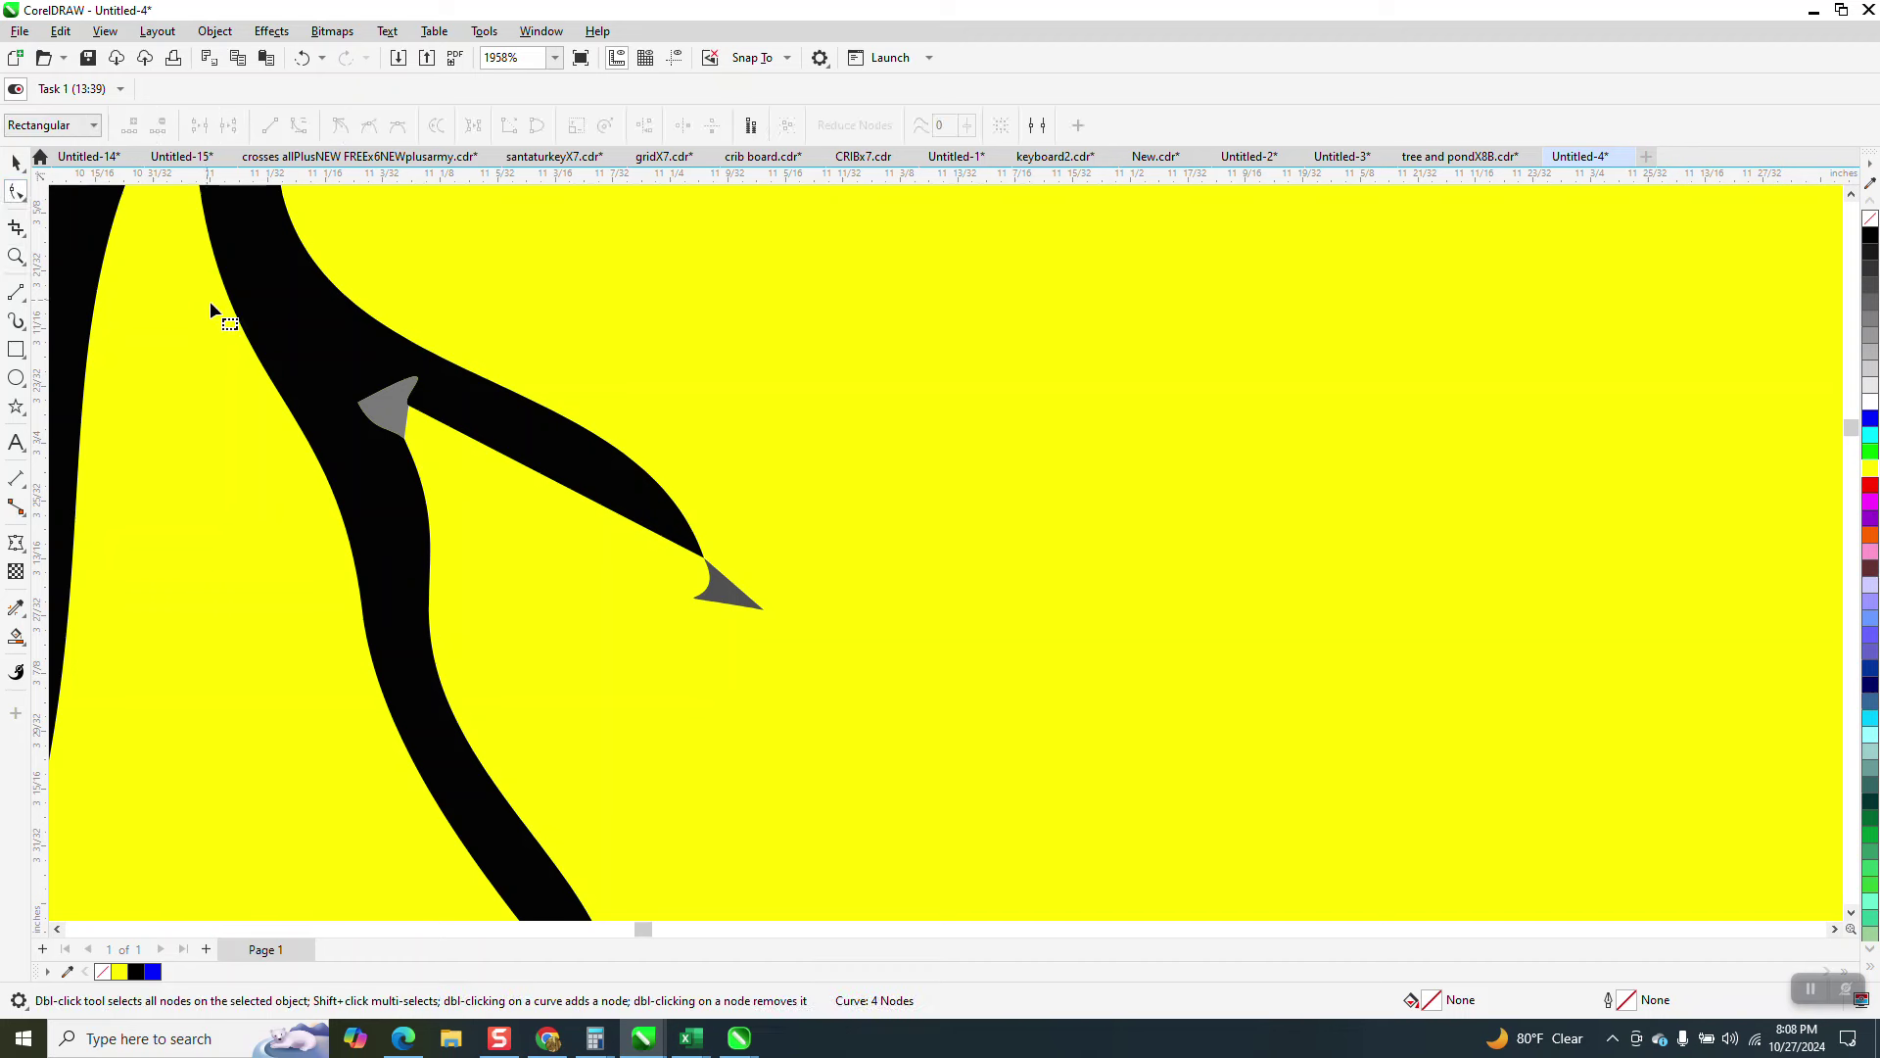
click(382, 406)
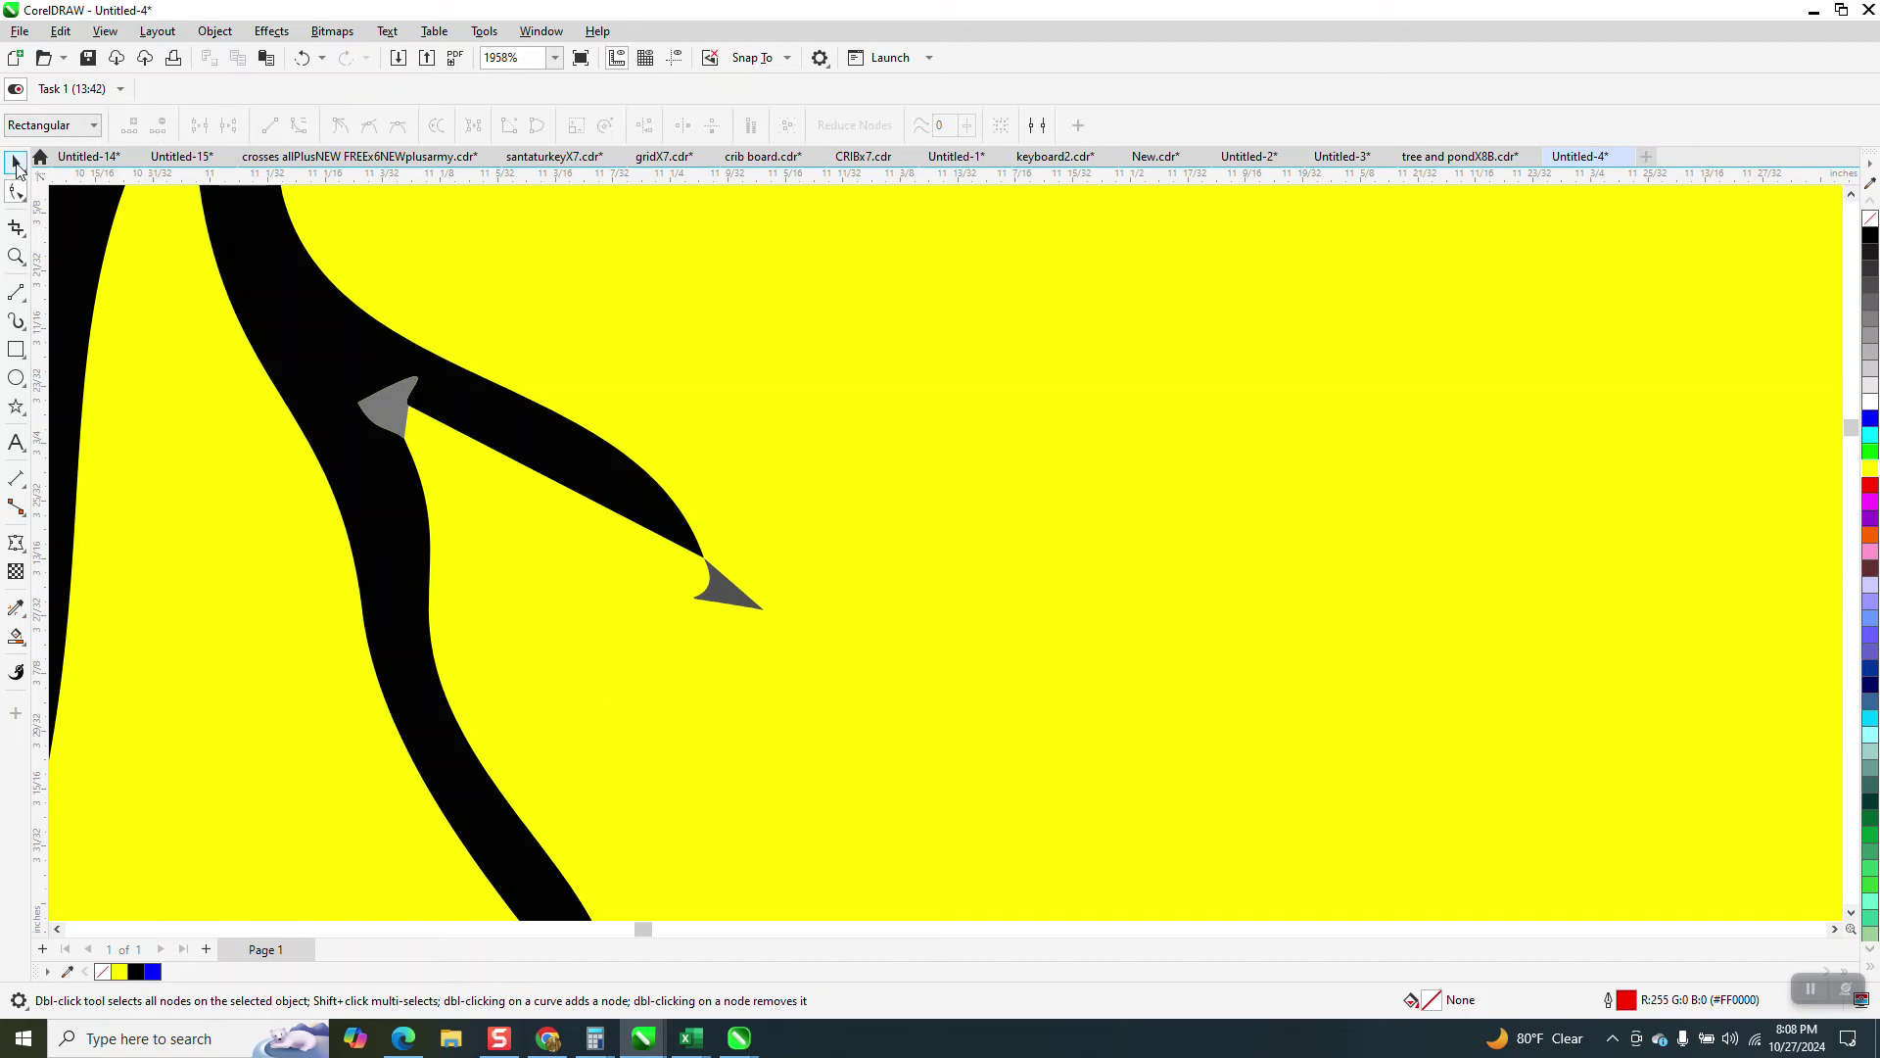
- Select the three-object traced branch group and show the Effects menu
click(16, 162)
click(338, 340)
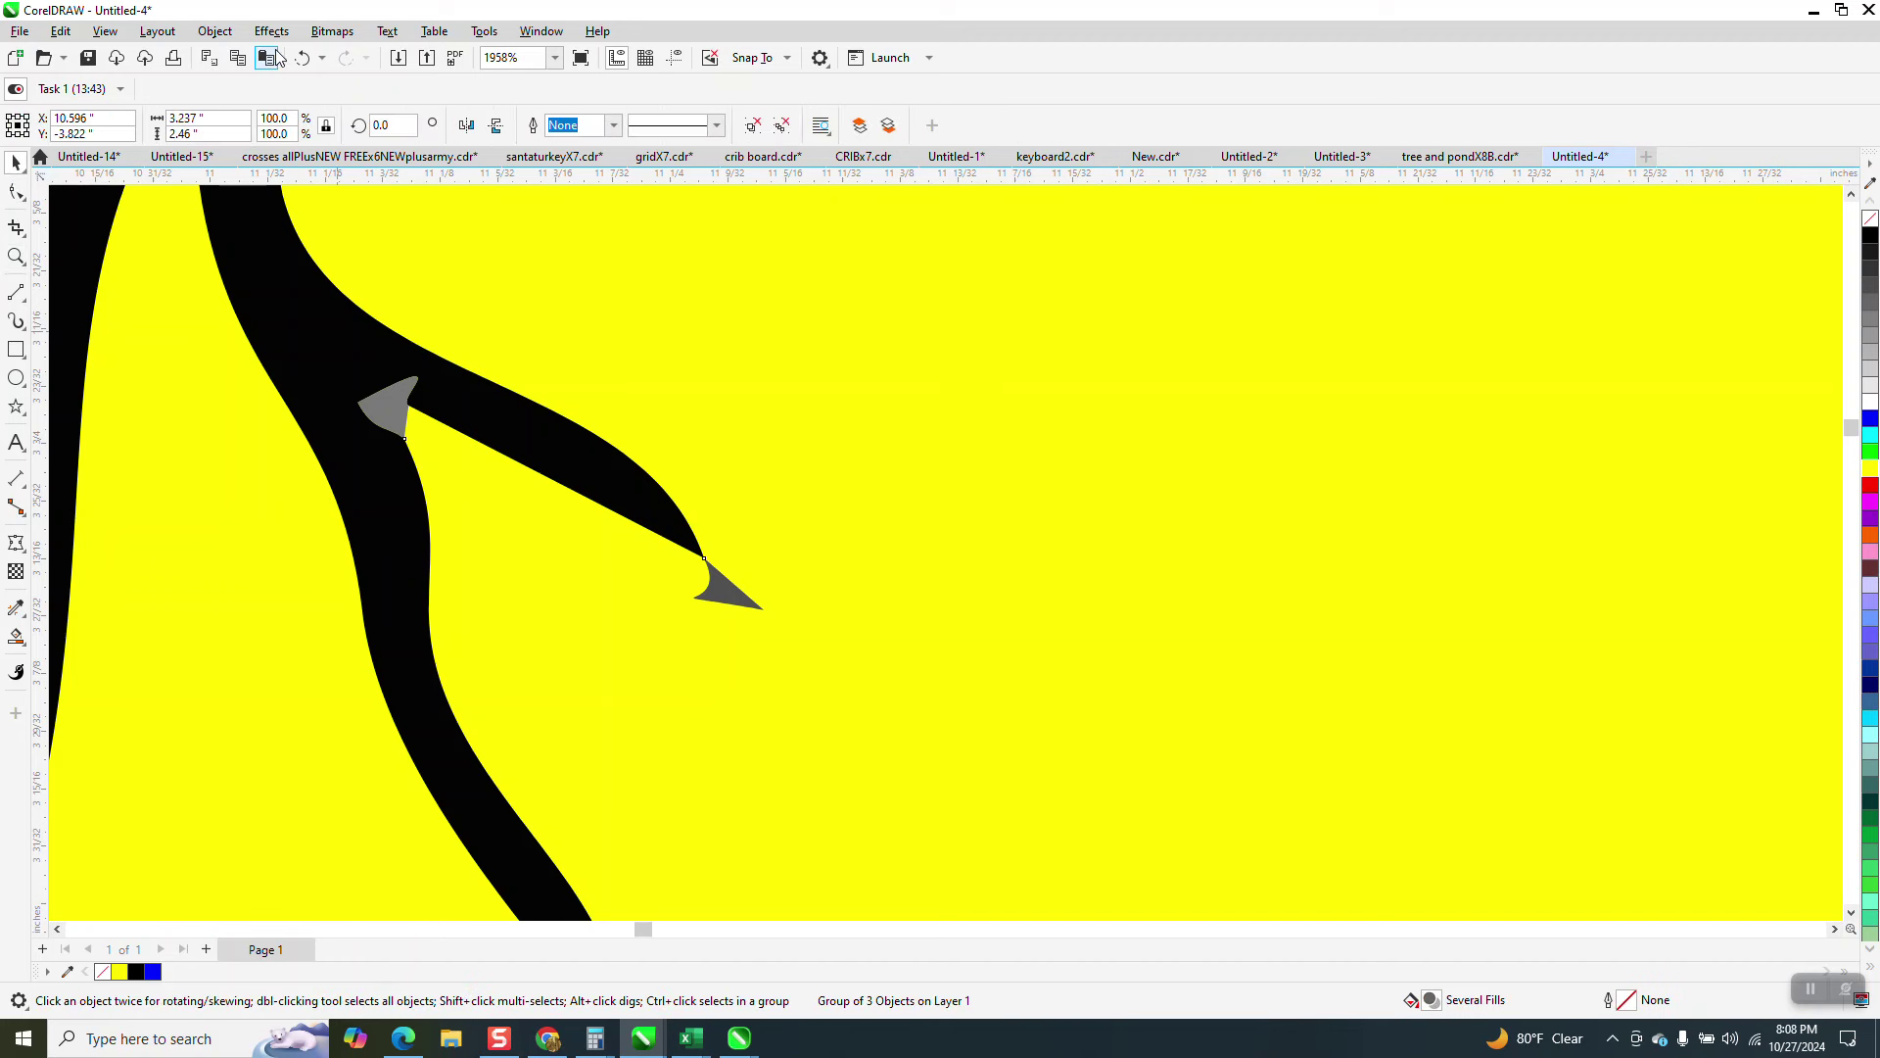
click(271, 30)
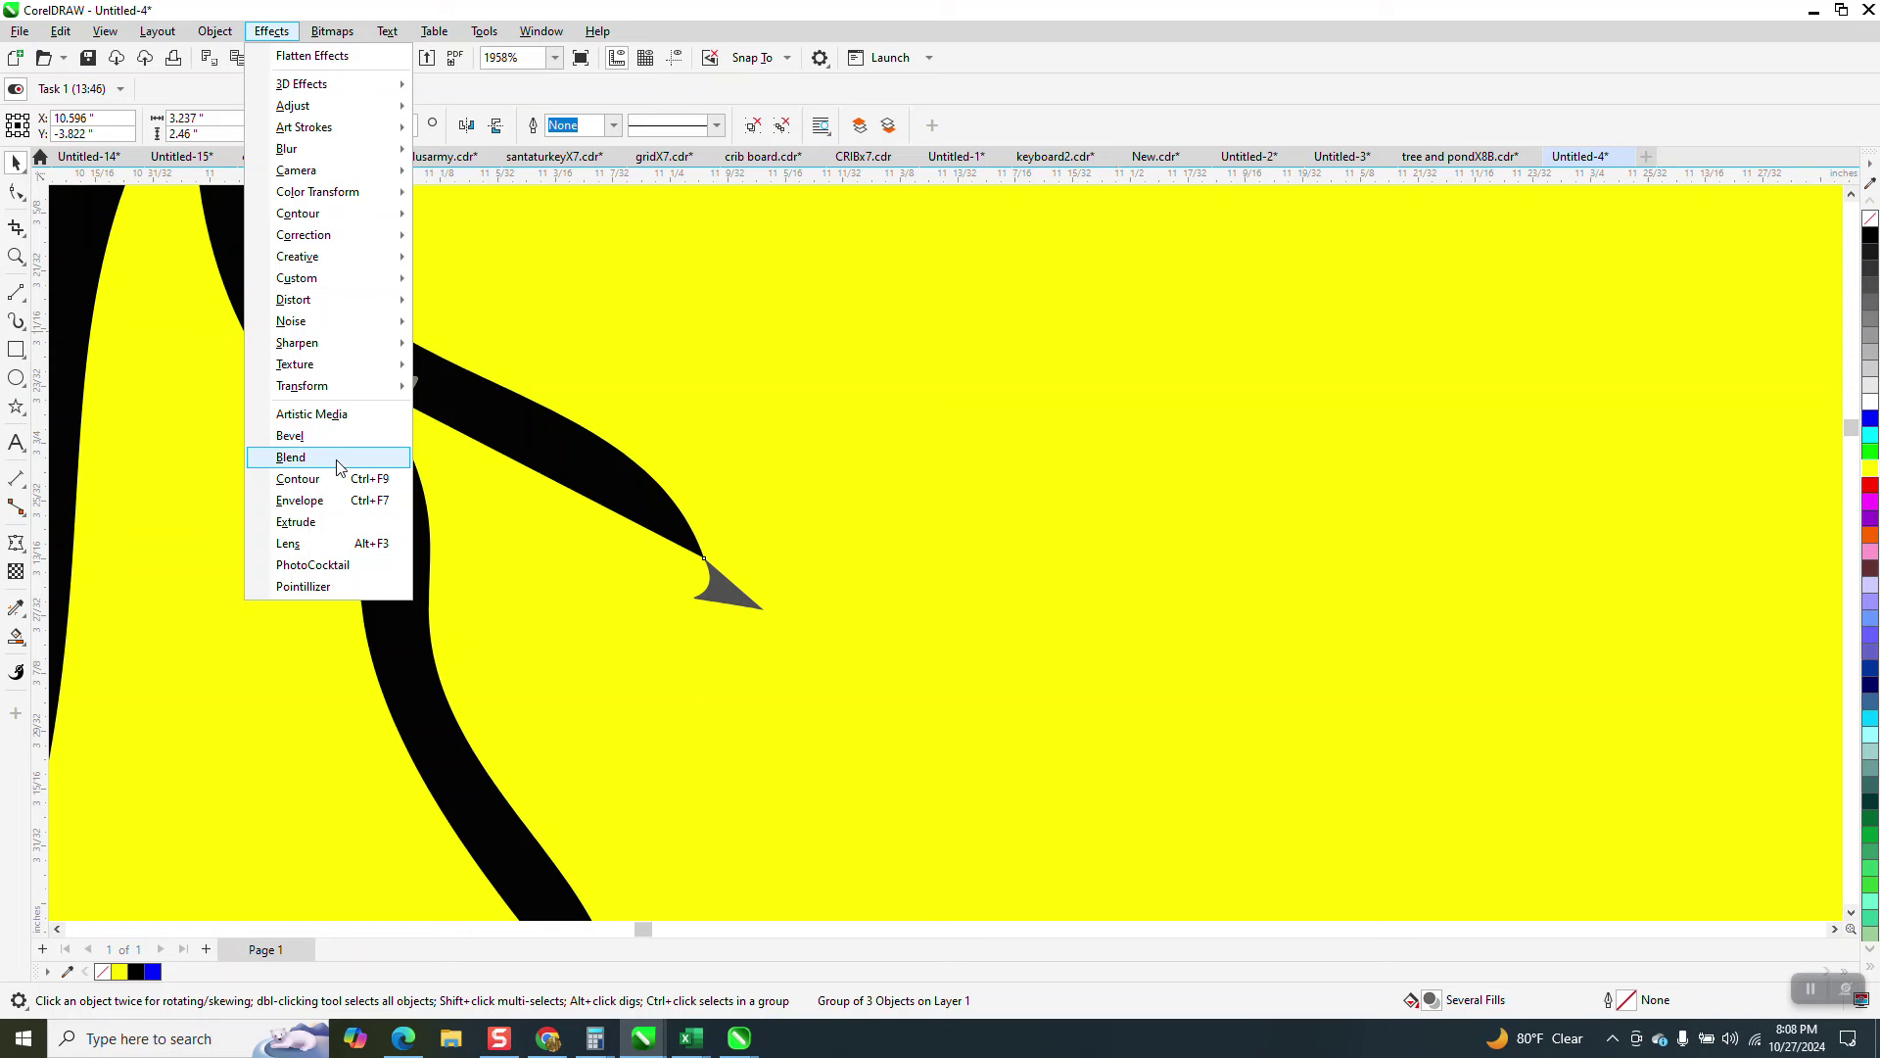
- Delete the grey triangles at the branch tip and fork, closing the stray Calculator
click(218, 30)
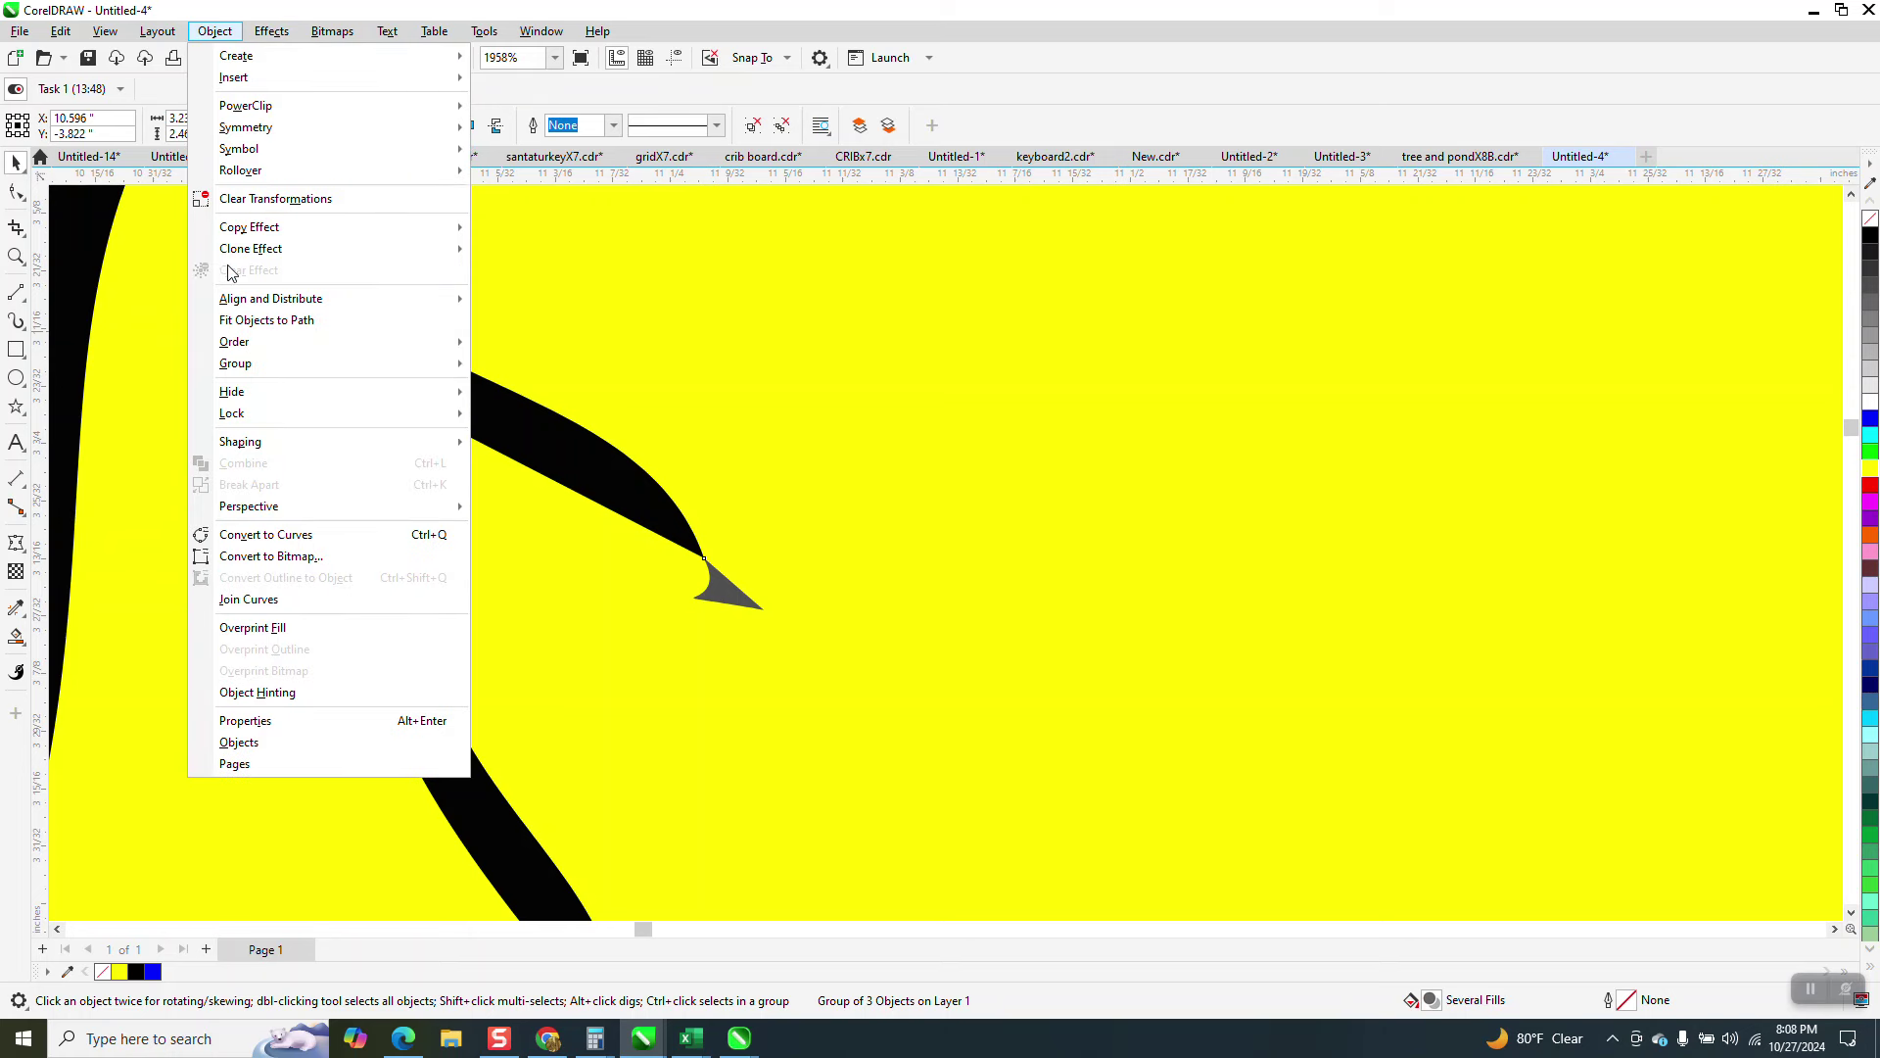
click(496, 384)
ctrl+click(734, 597)
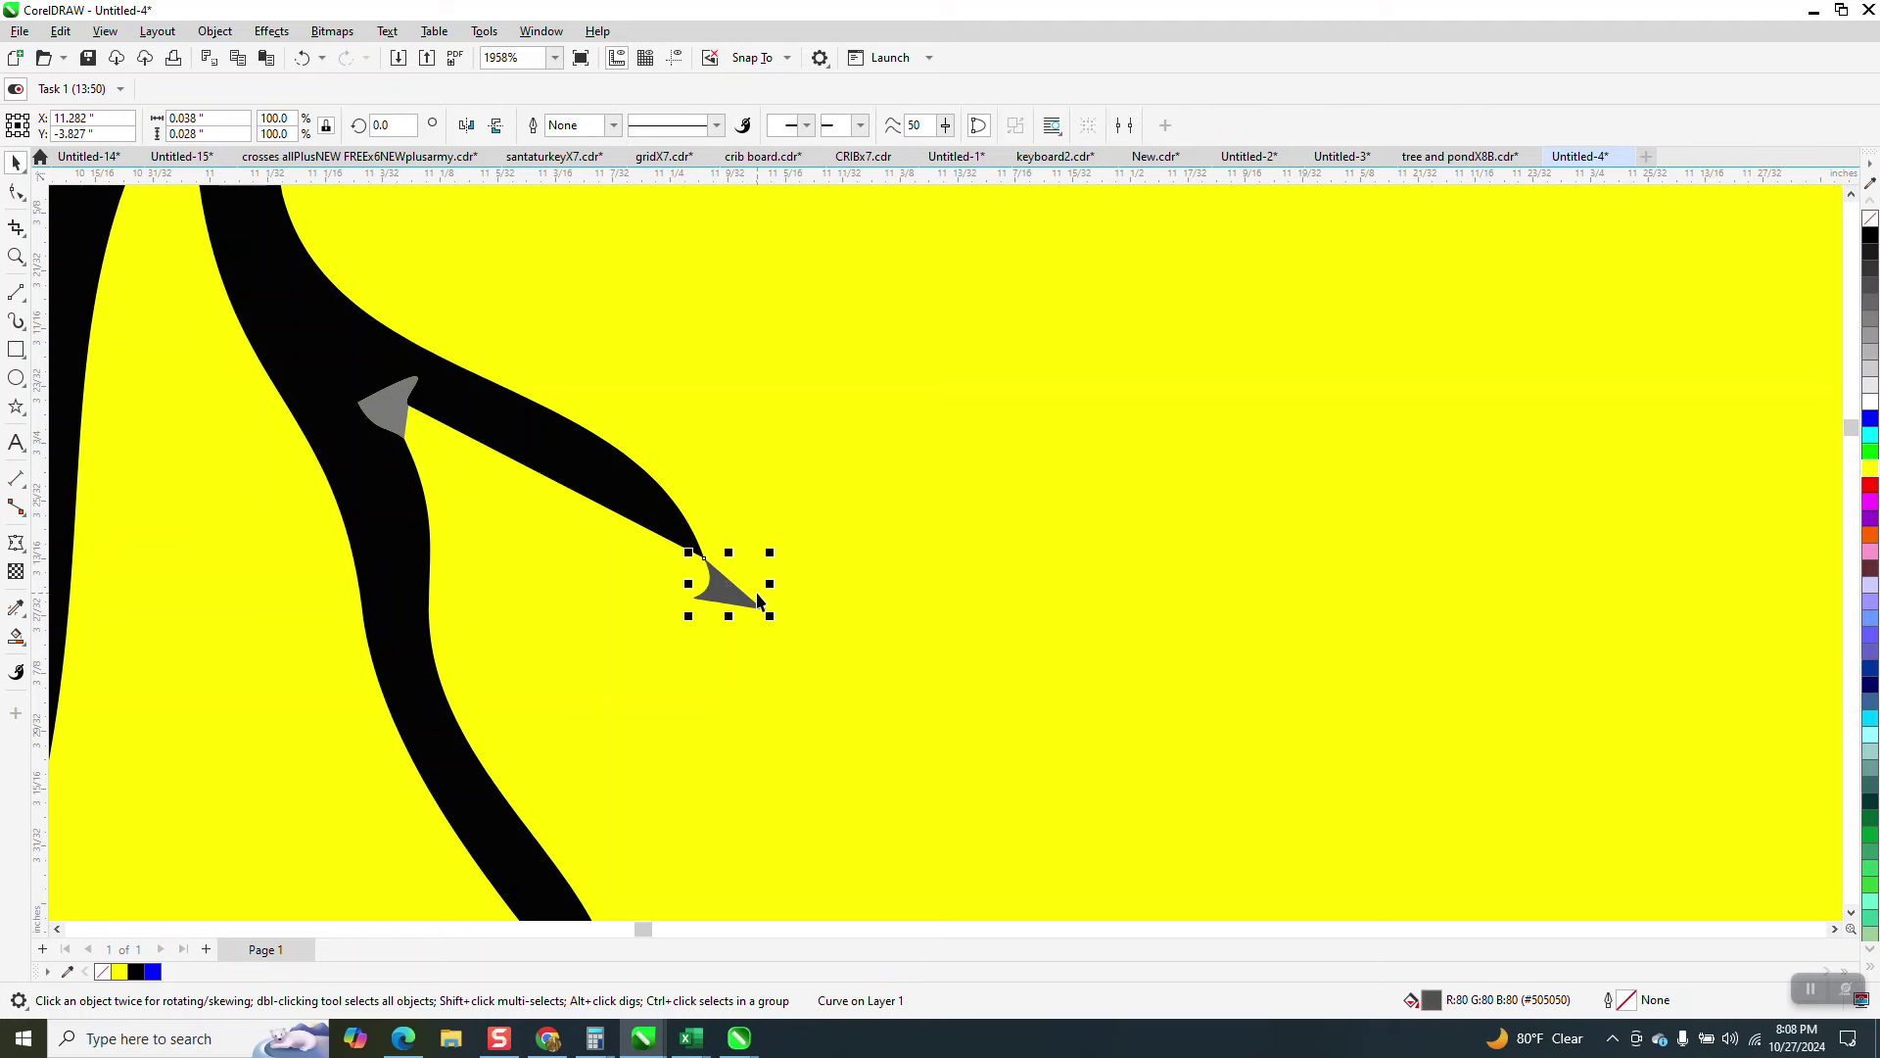
key(XF86Calculator)
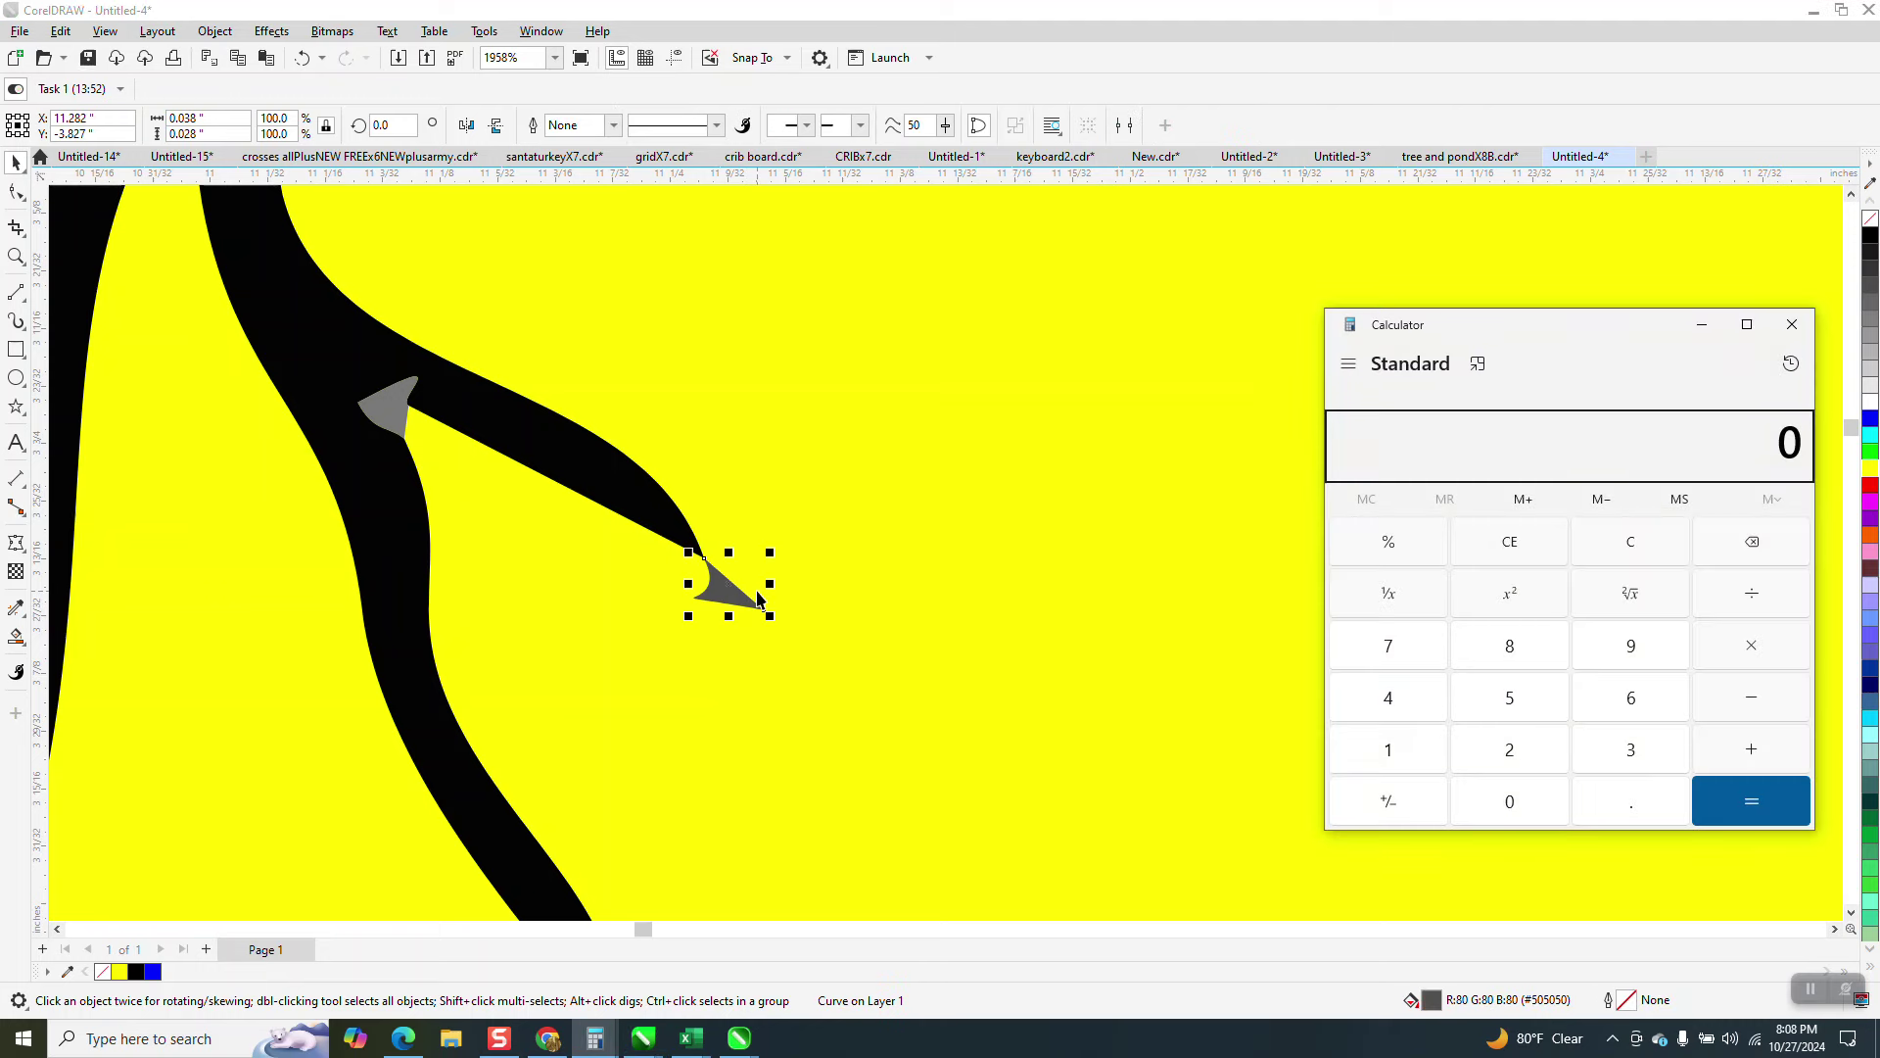
click(1791, 326)
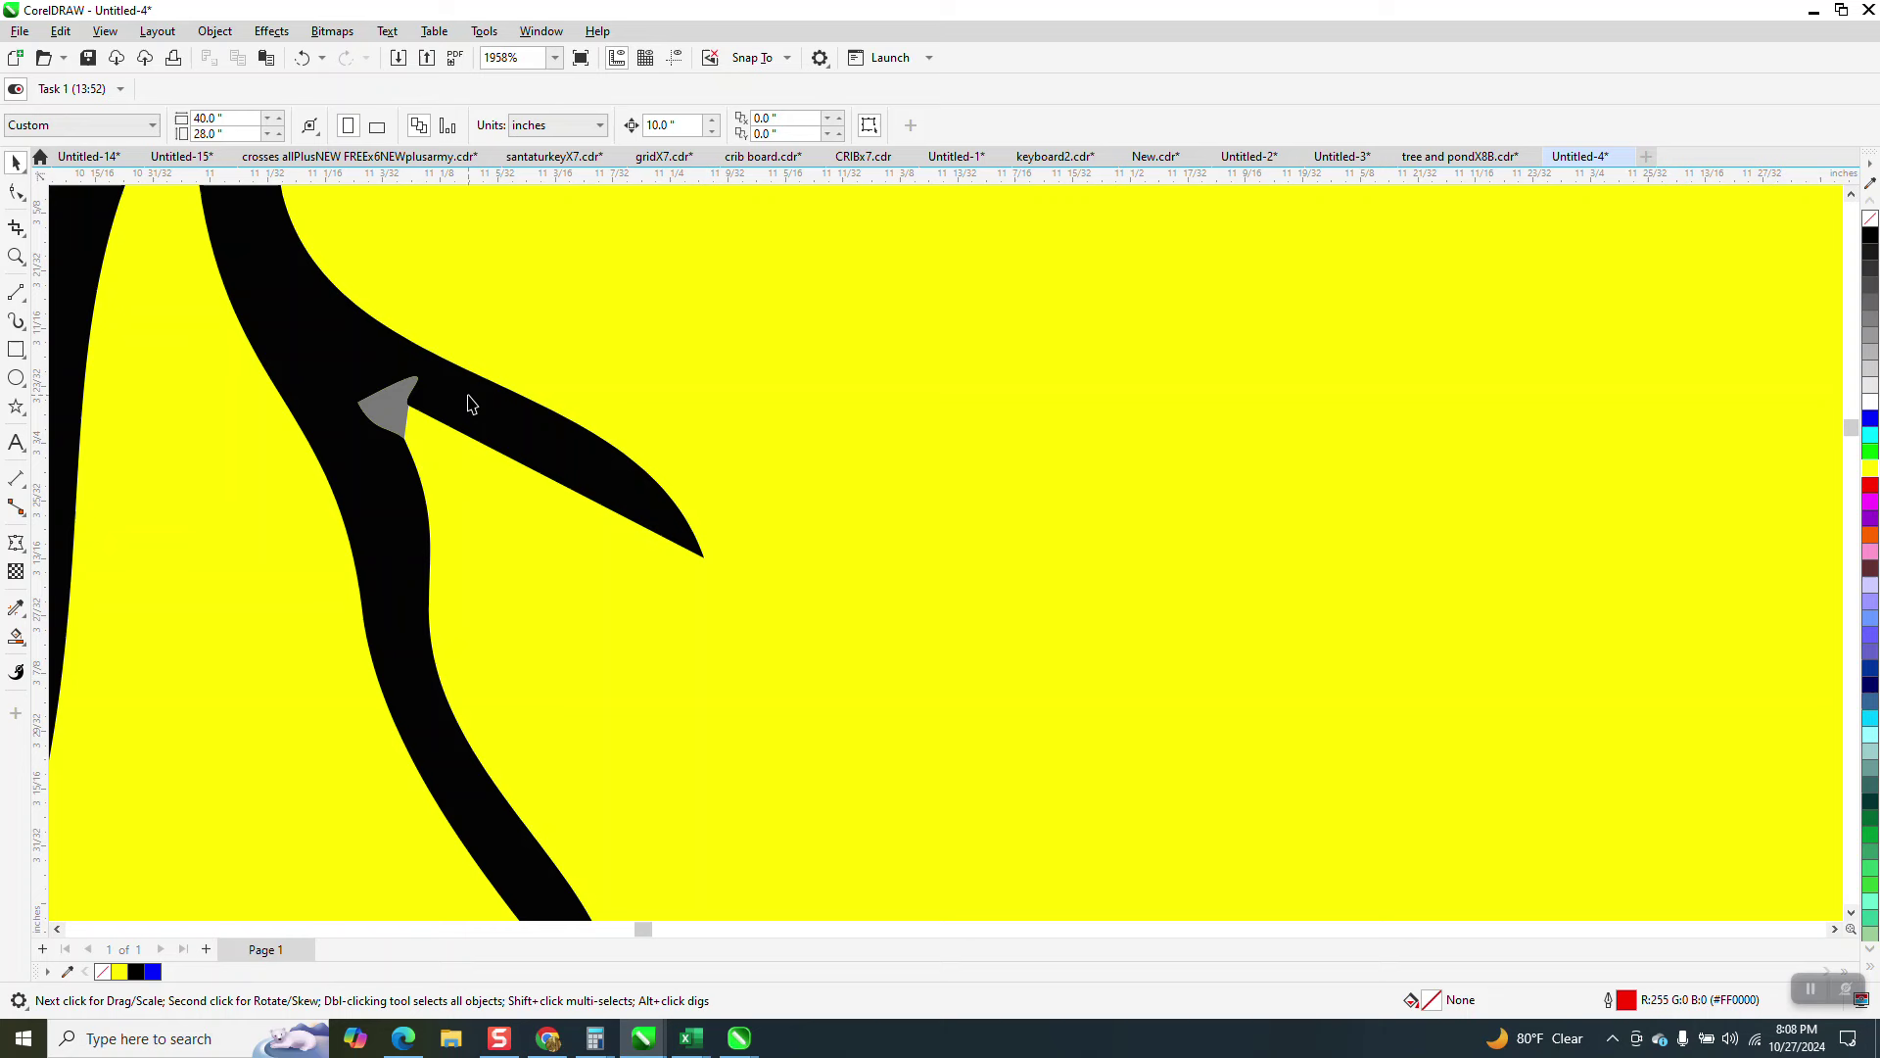
click(397, 388)
key(Delete)
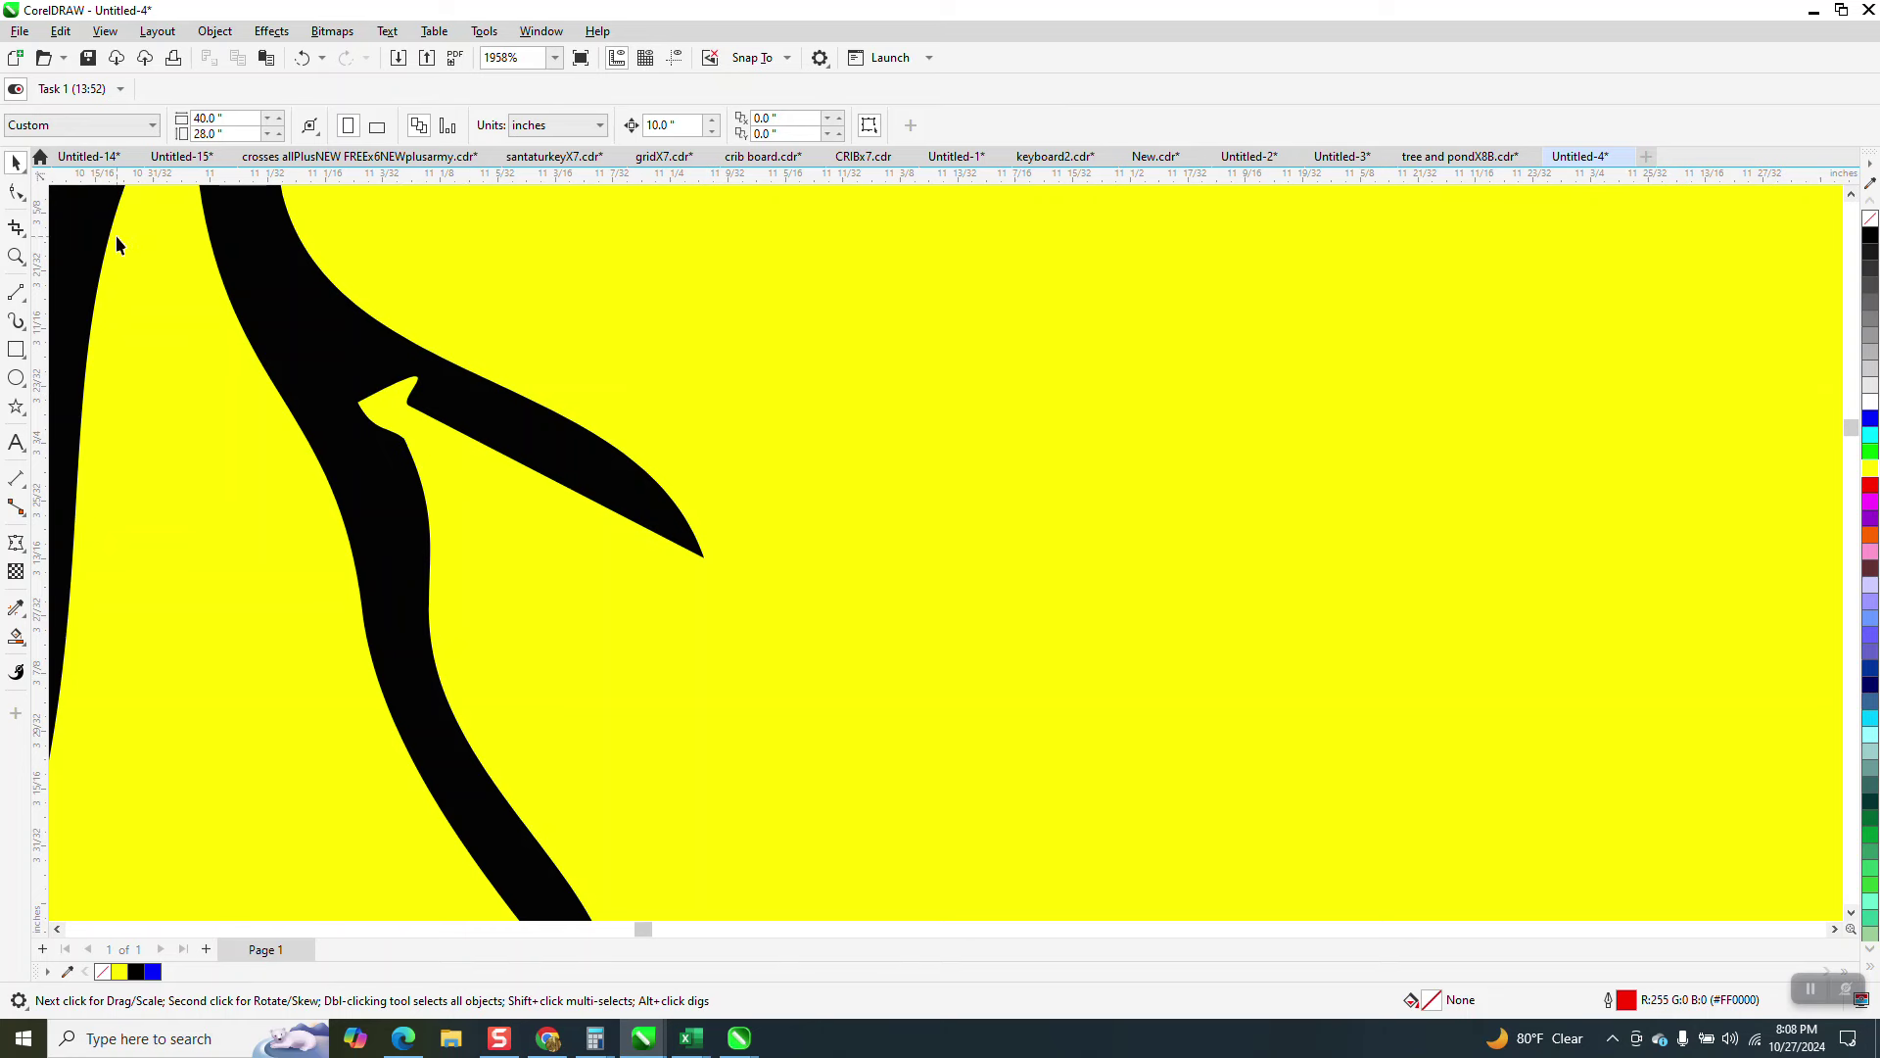
click(17, 257)
- Drag the notch corner node's handle with the Shape tool to flatten the fork notch
scroll(279, 391, up, 3)
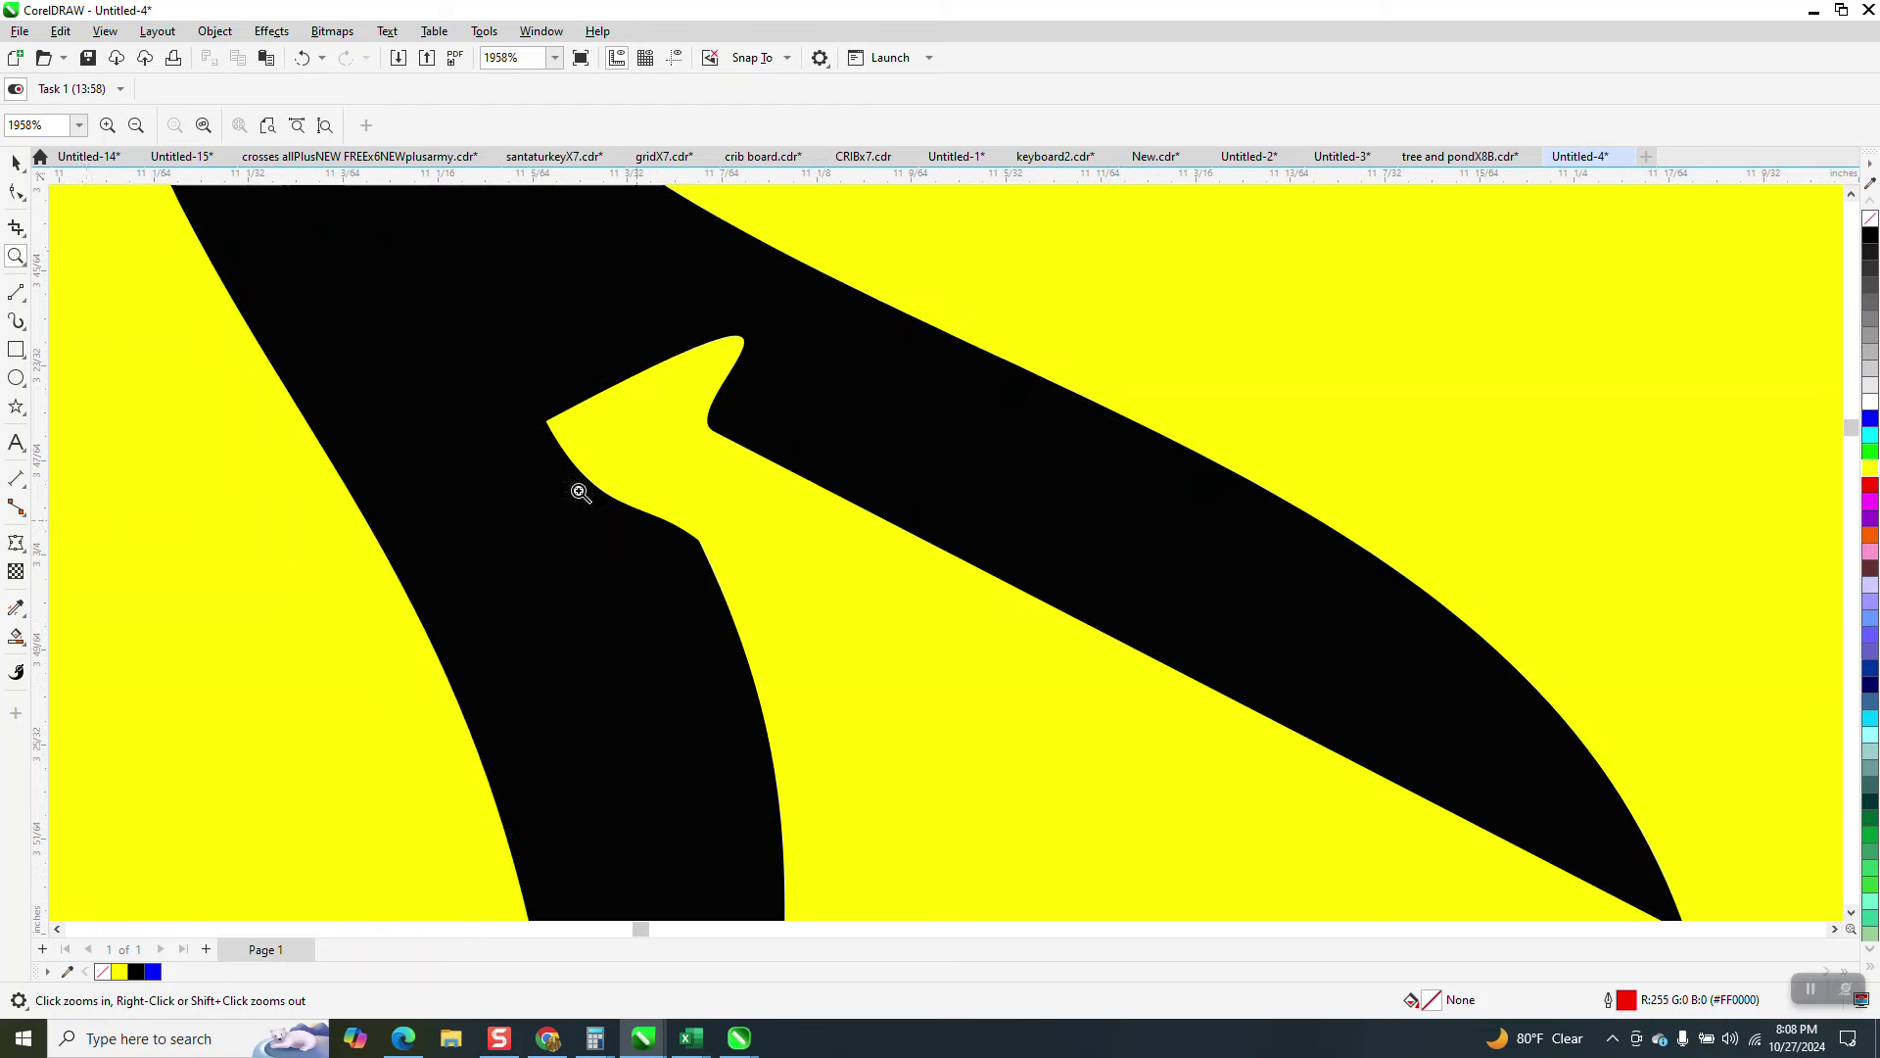
click(23, 200)
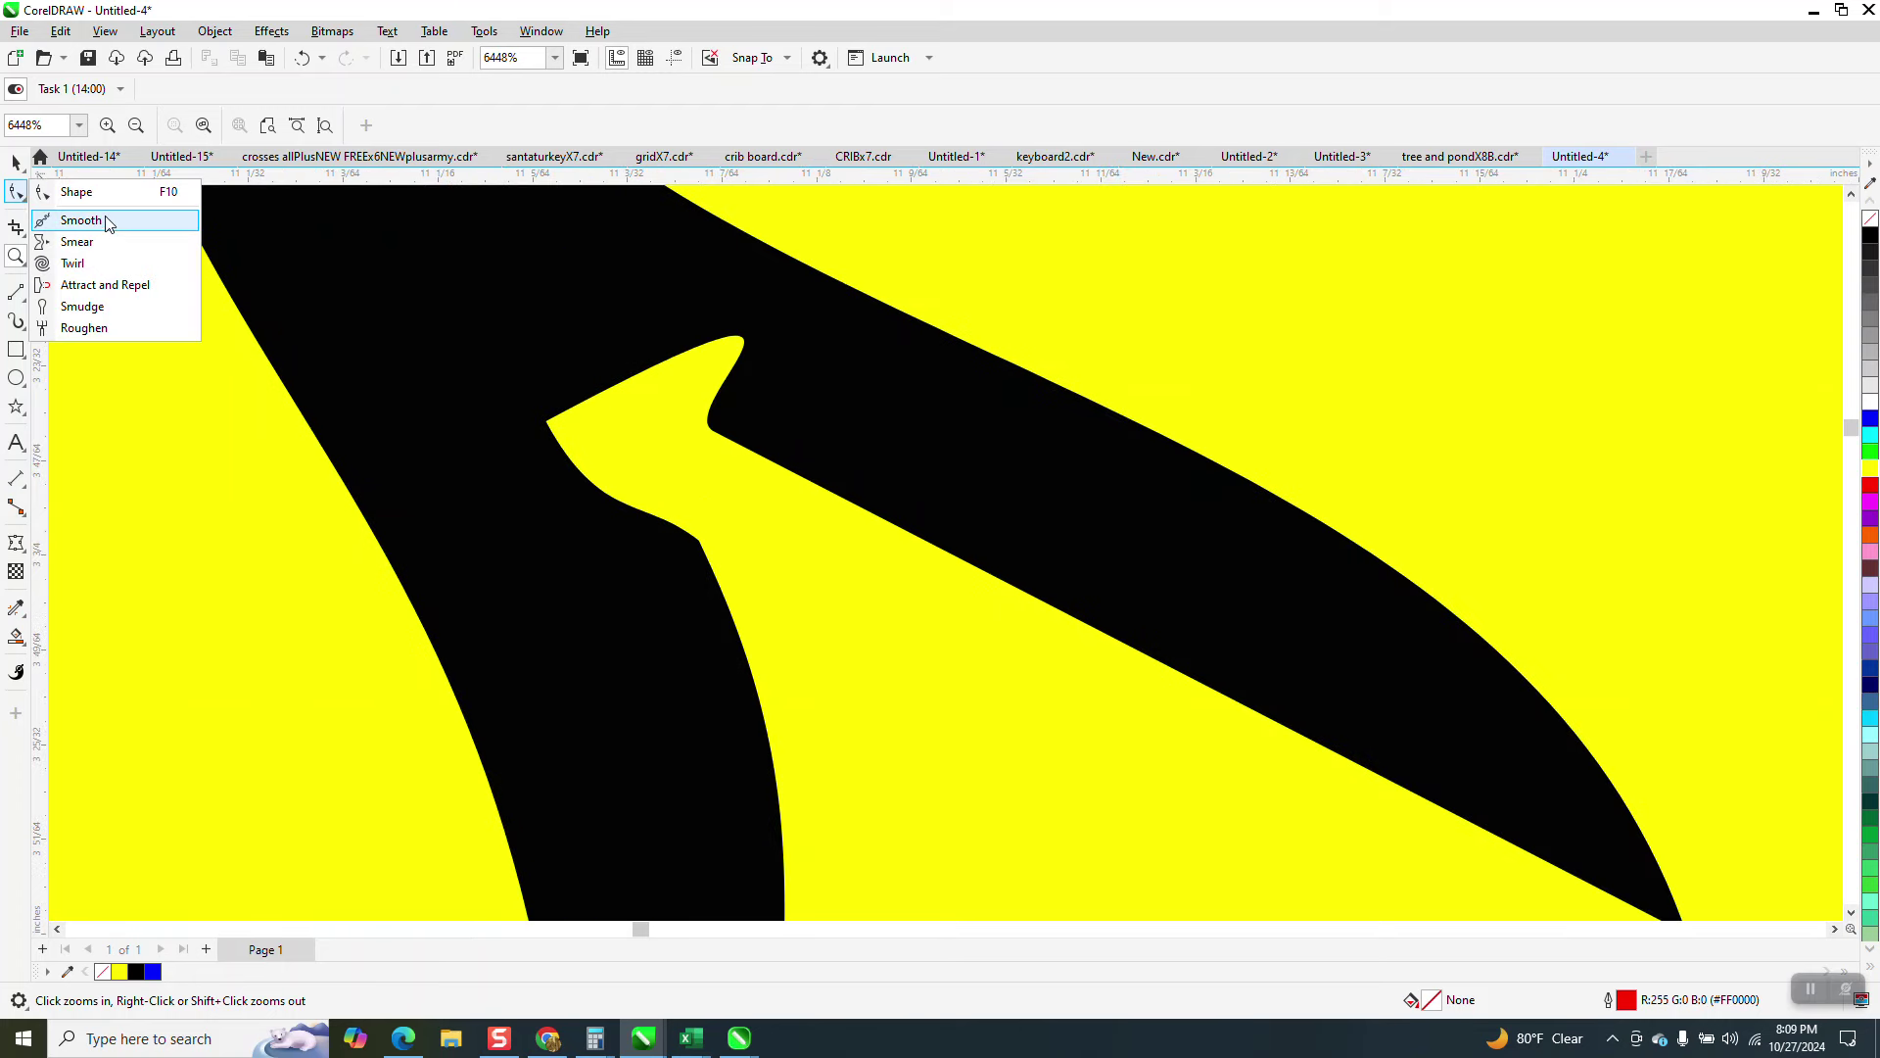
click(61, 189)
click(745, 438)
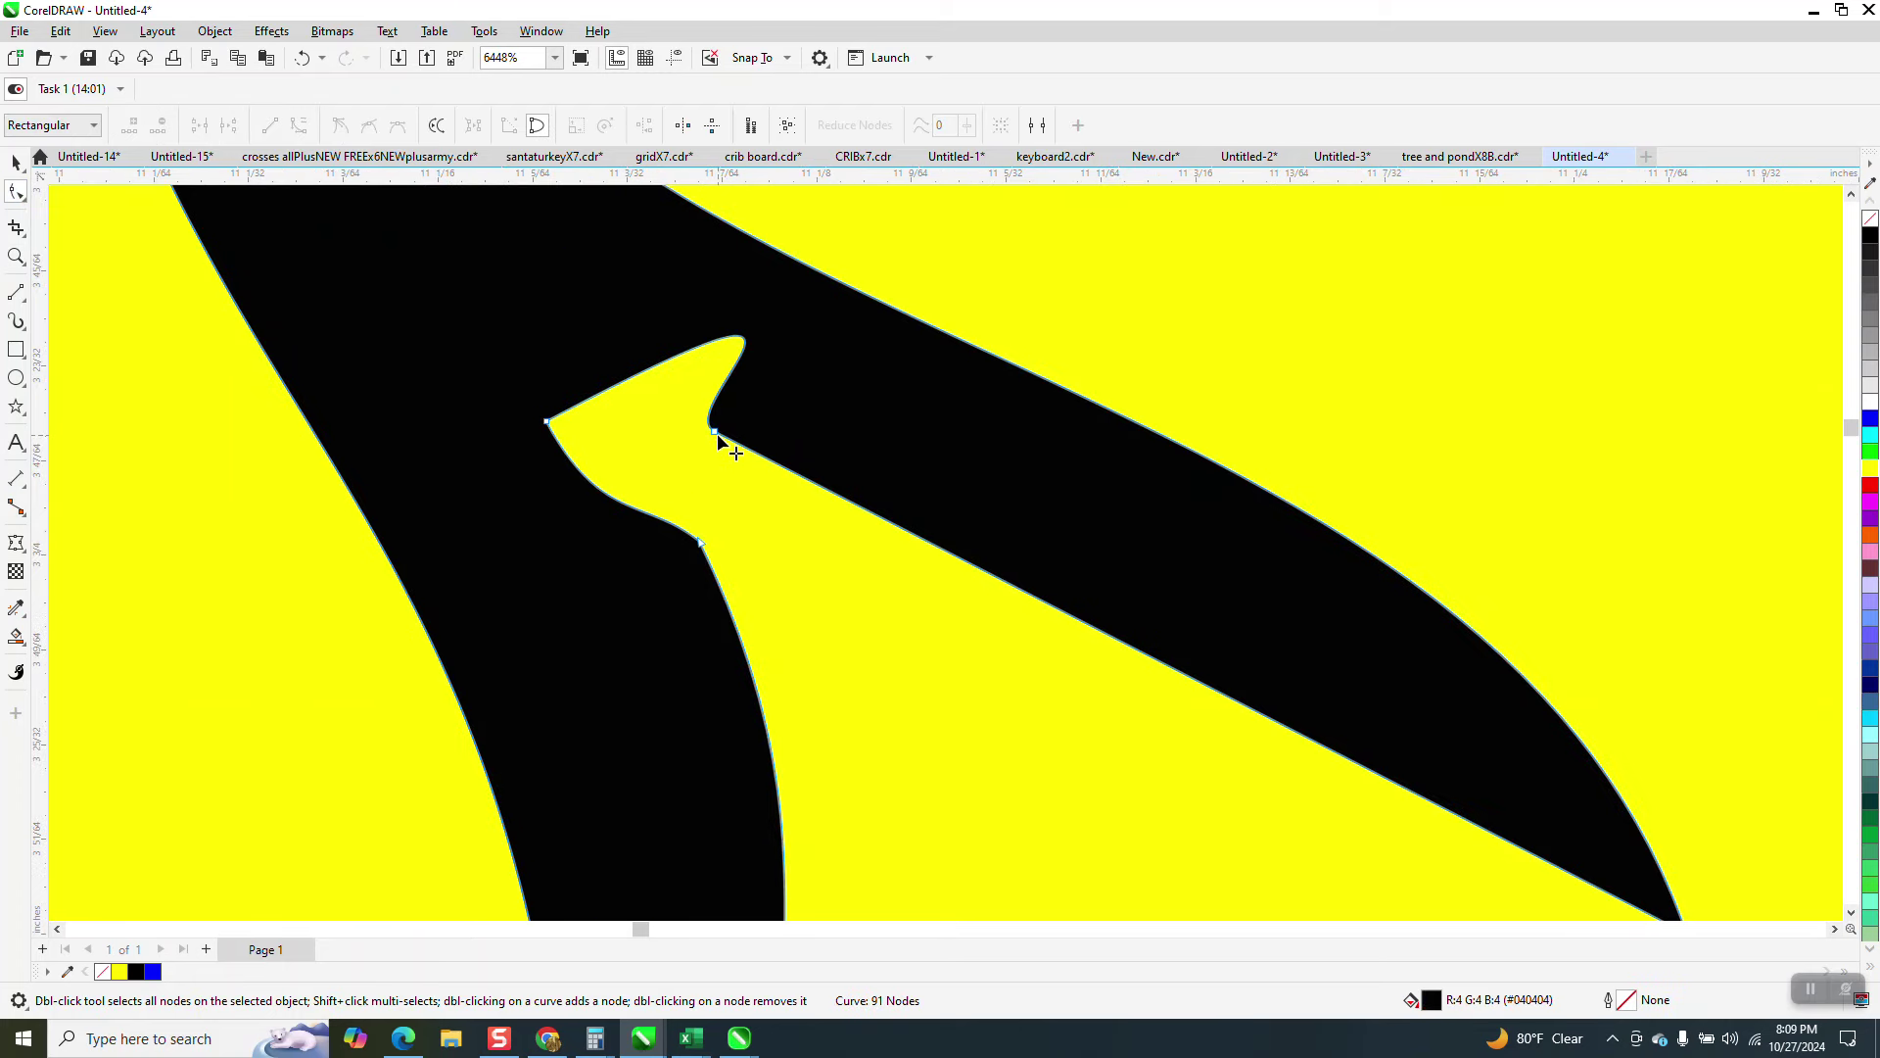
click(548, 422)
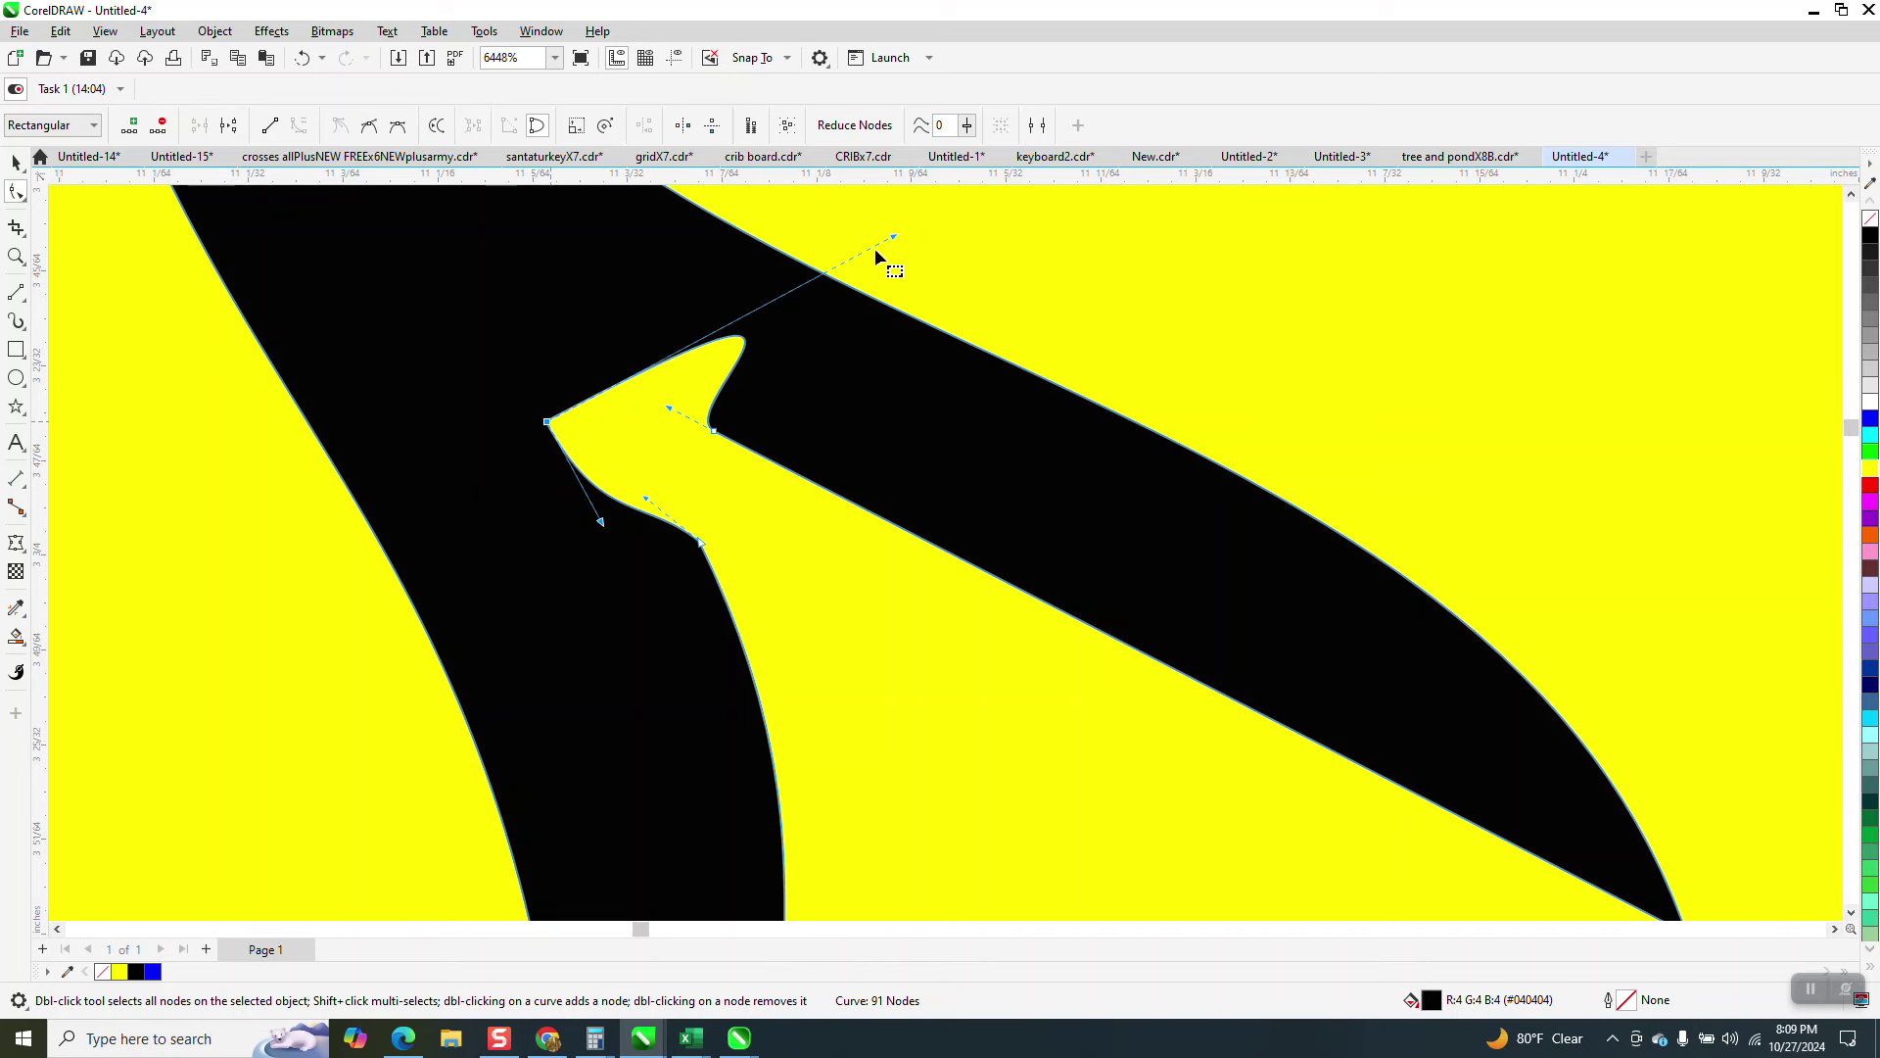
drag(893, 239, 650, 432)
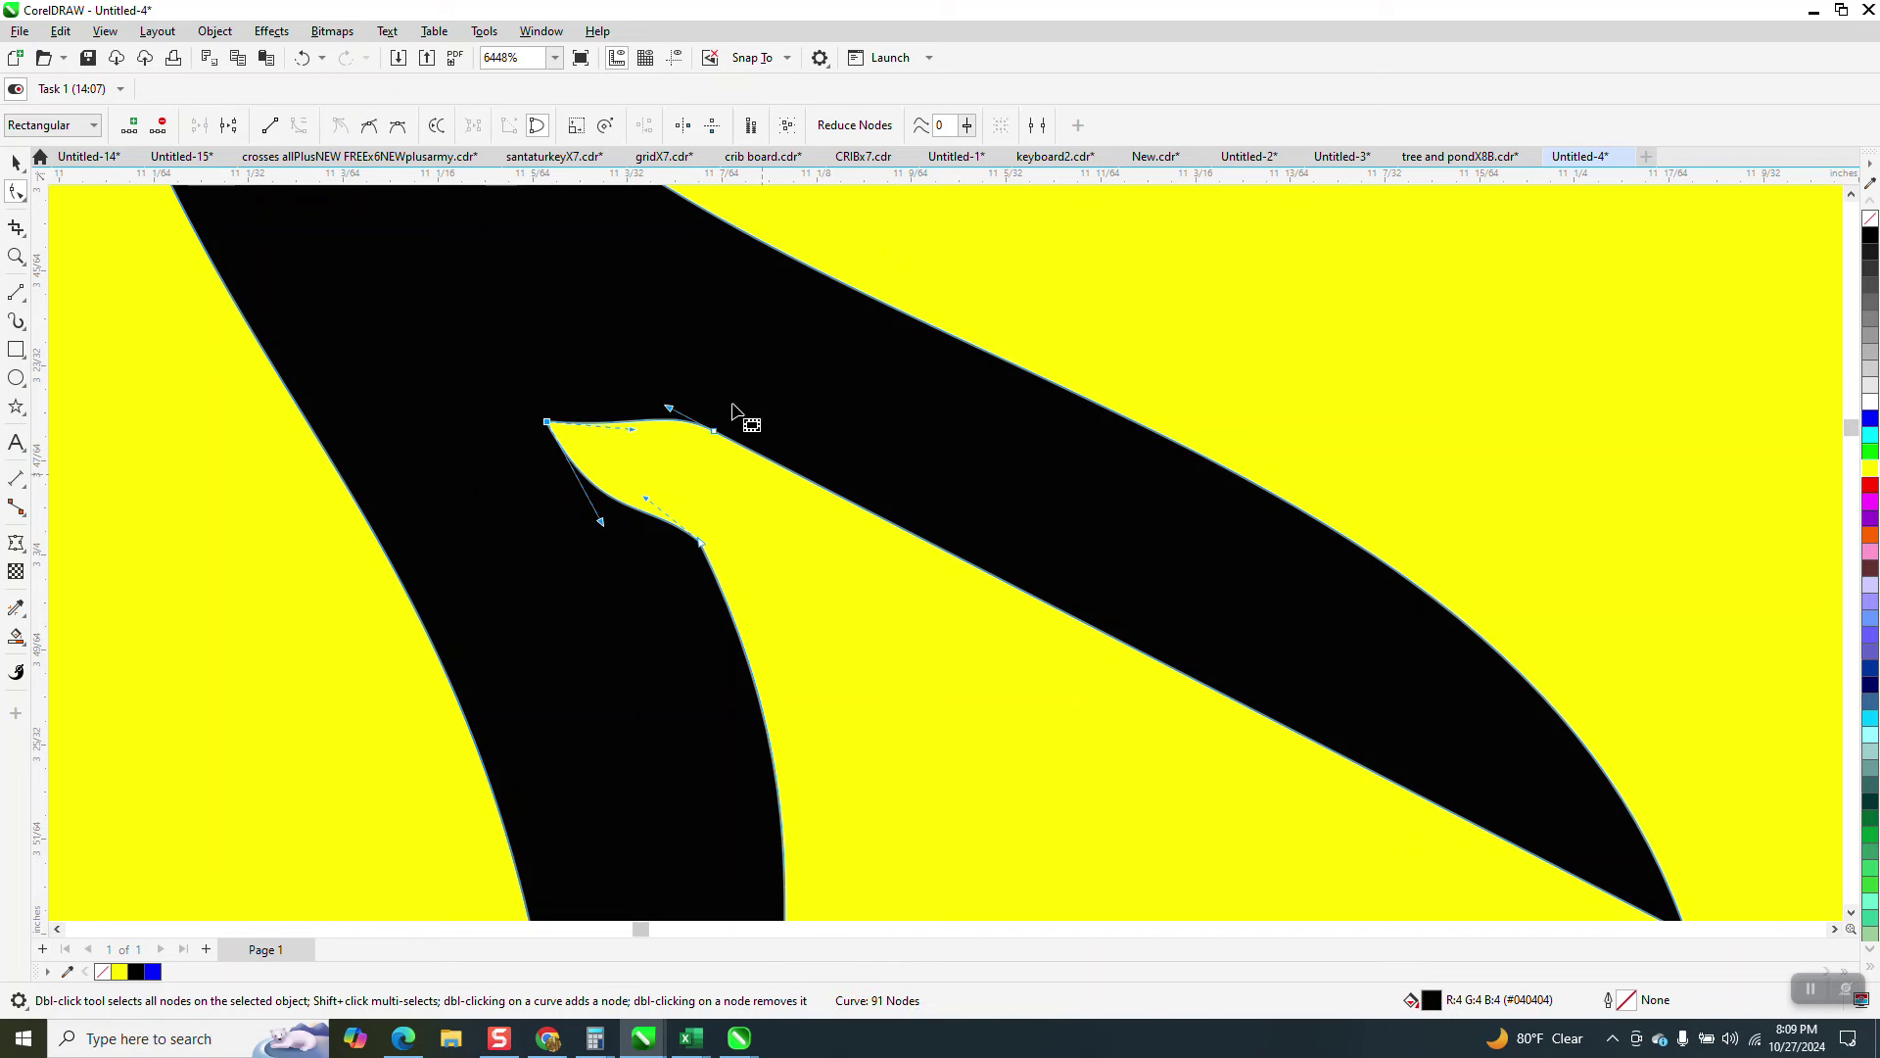
scroll(956, 415, down, 2)
scroll(977, 419, down, 4)
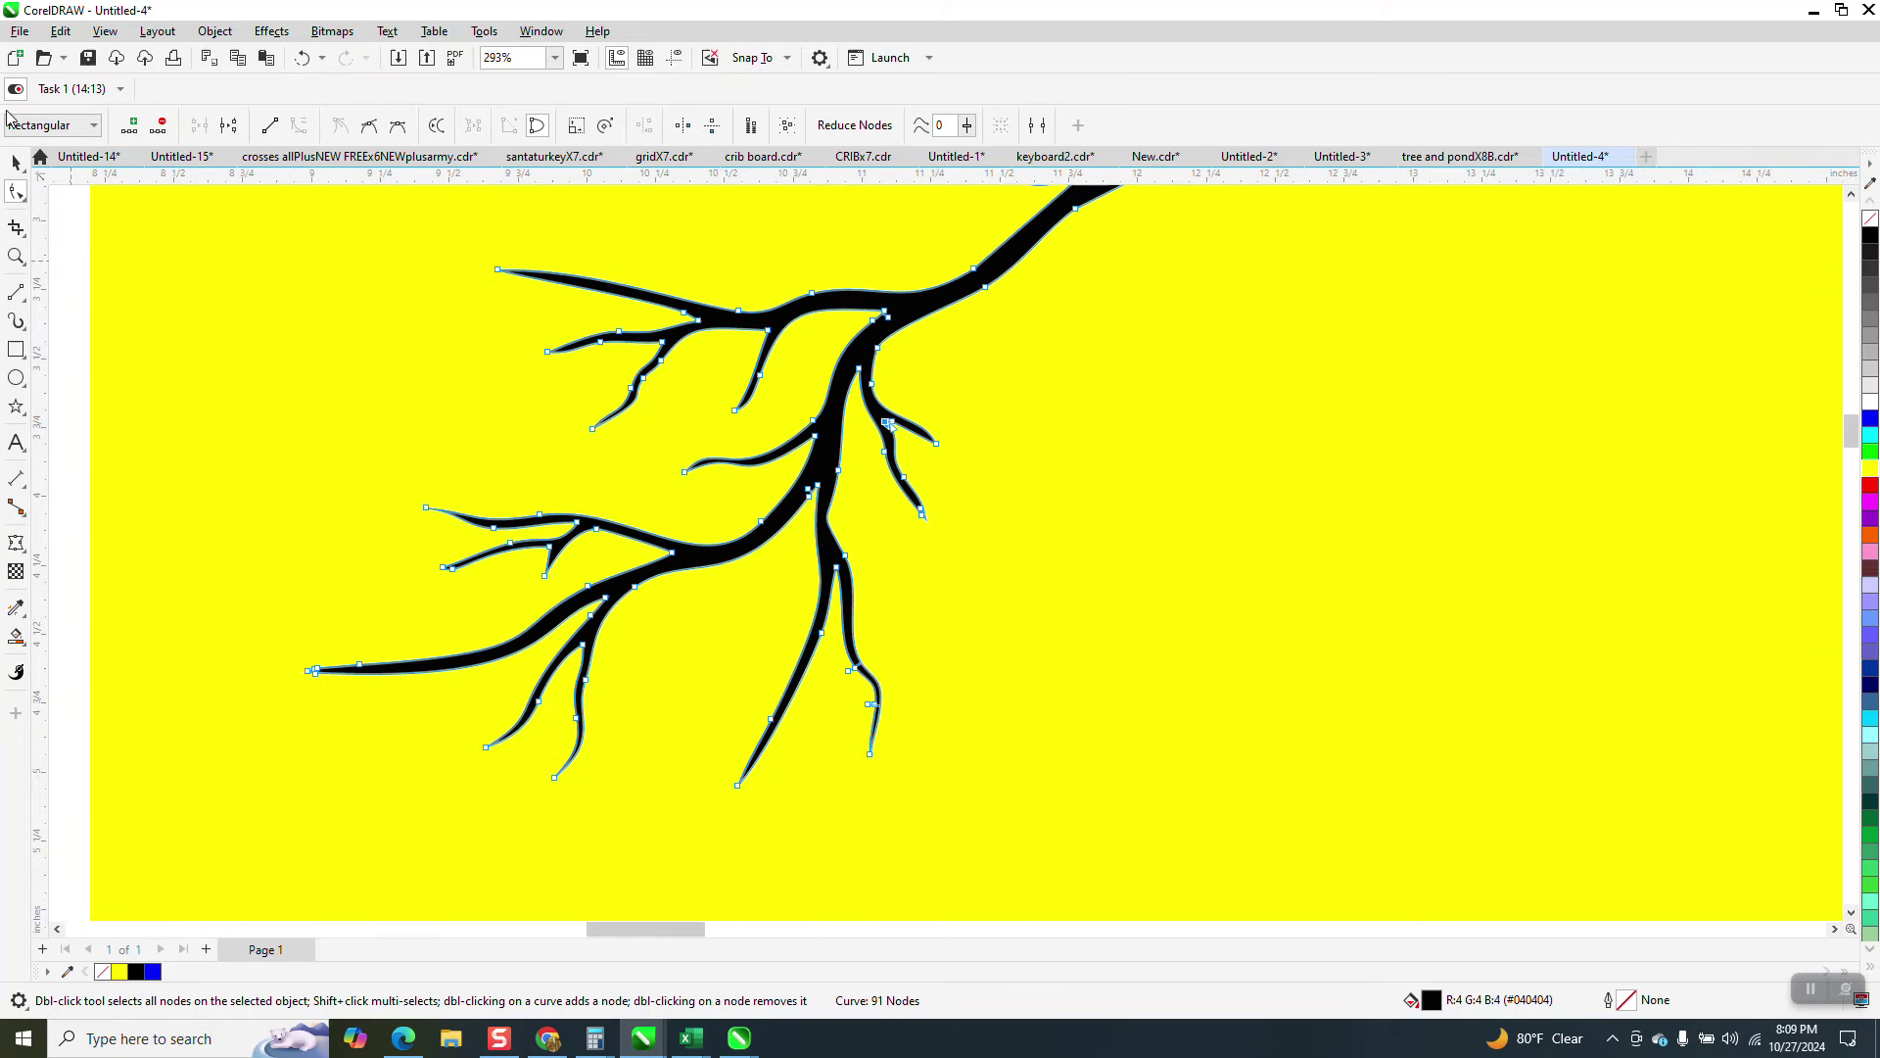
key(space)
scroll(566, 370, down, 1)
- Move the branch right, rotate it to about 325°, and move the yellow rectangle off-page left
scroll(927, 443, down, 5)
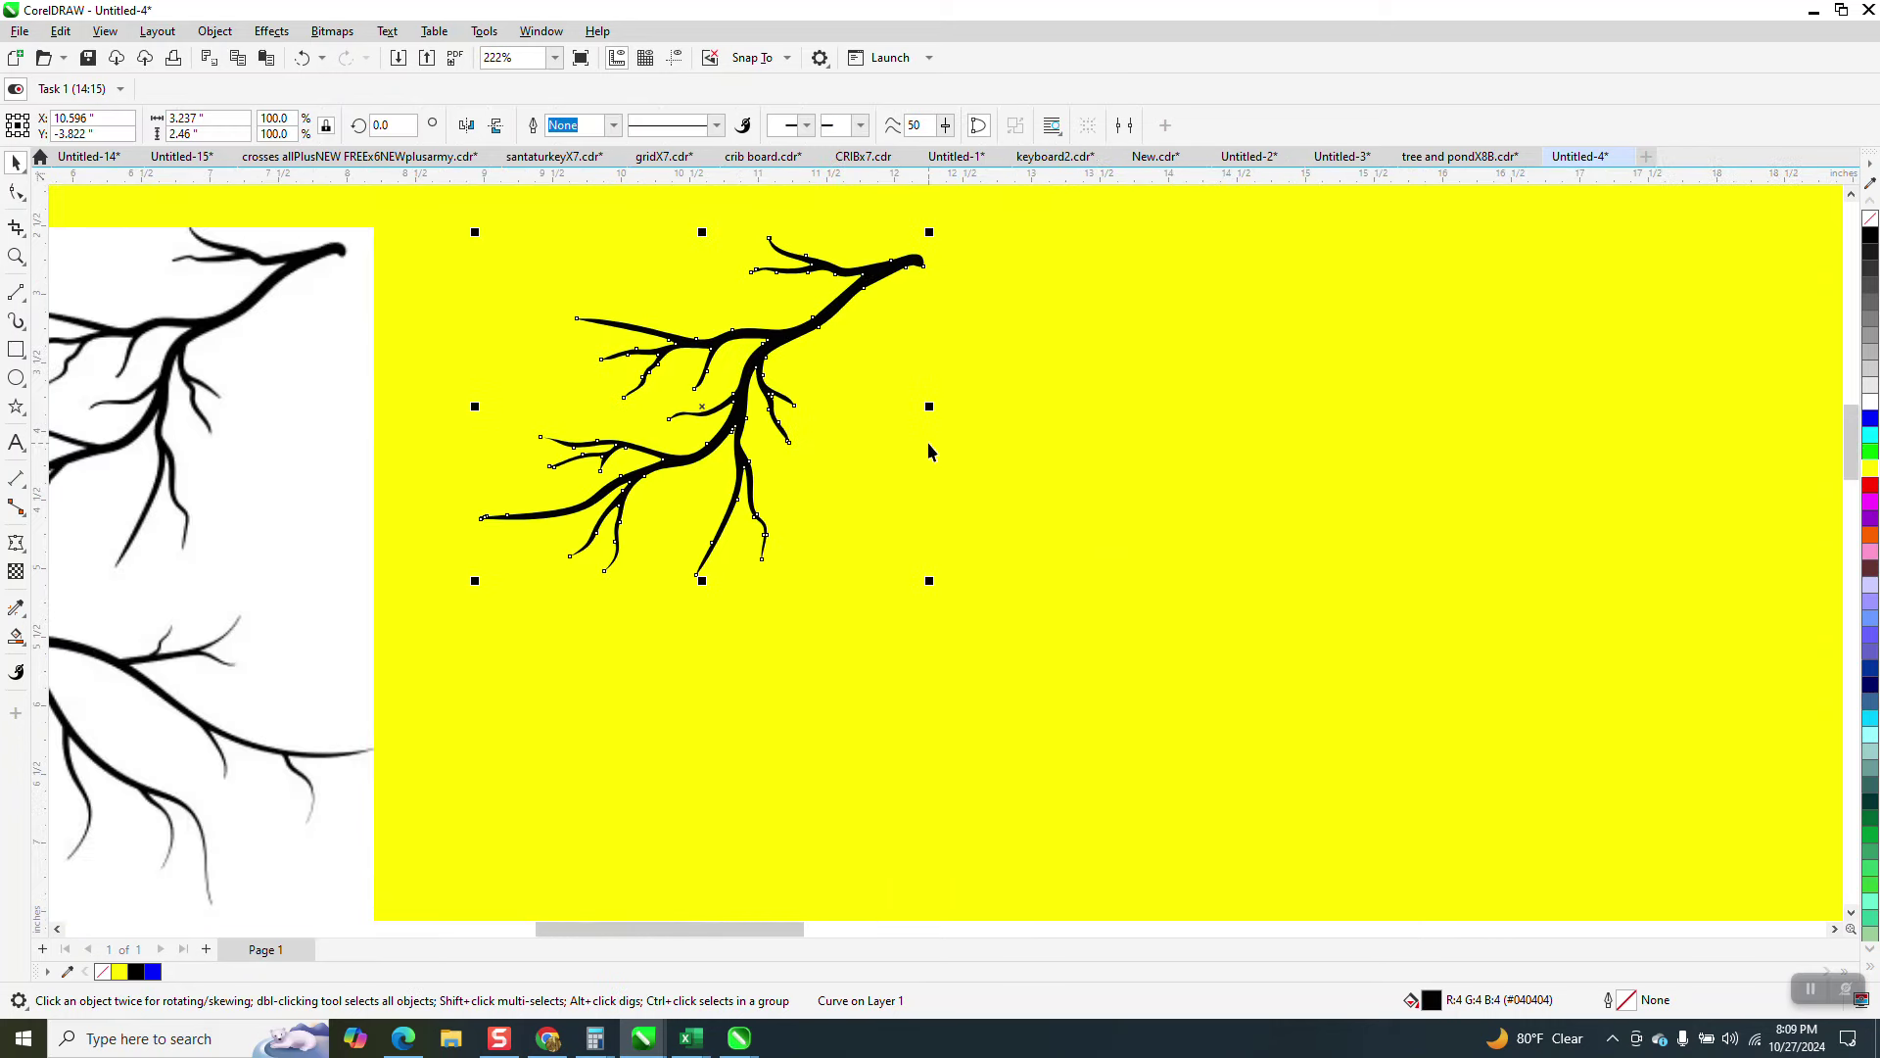
drag(915, 287, 1561, 378)
scroll(1221, 417, down, 3)
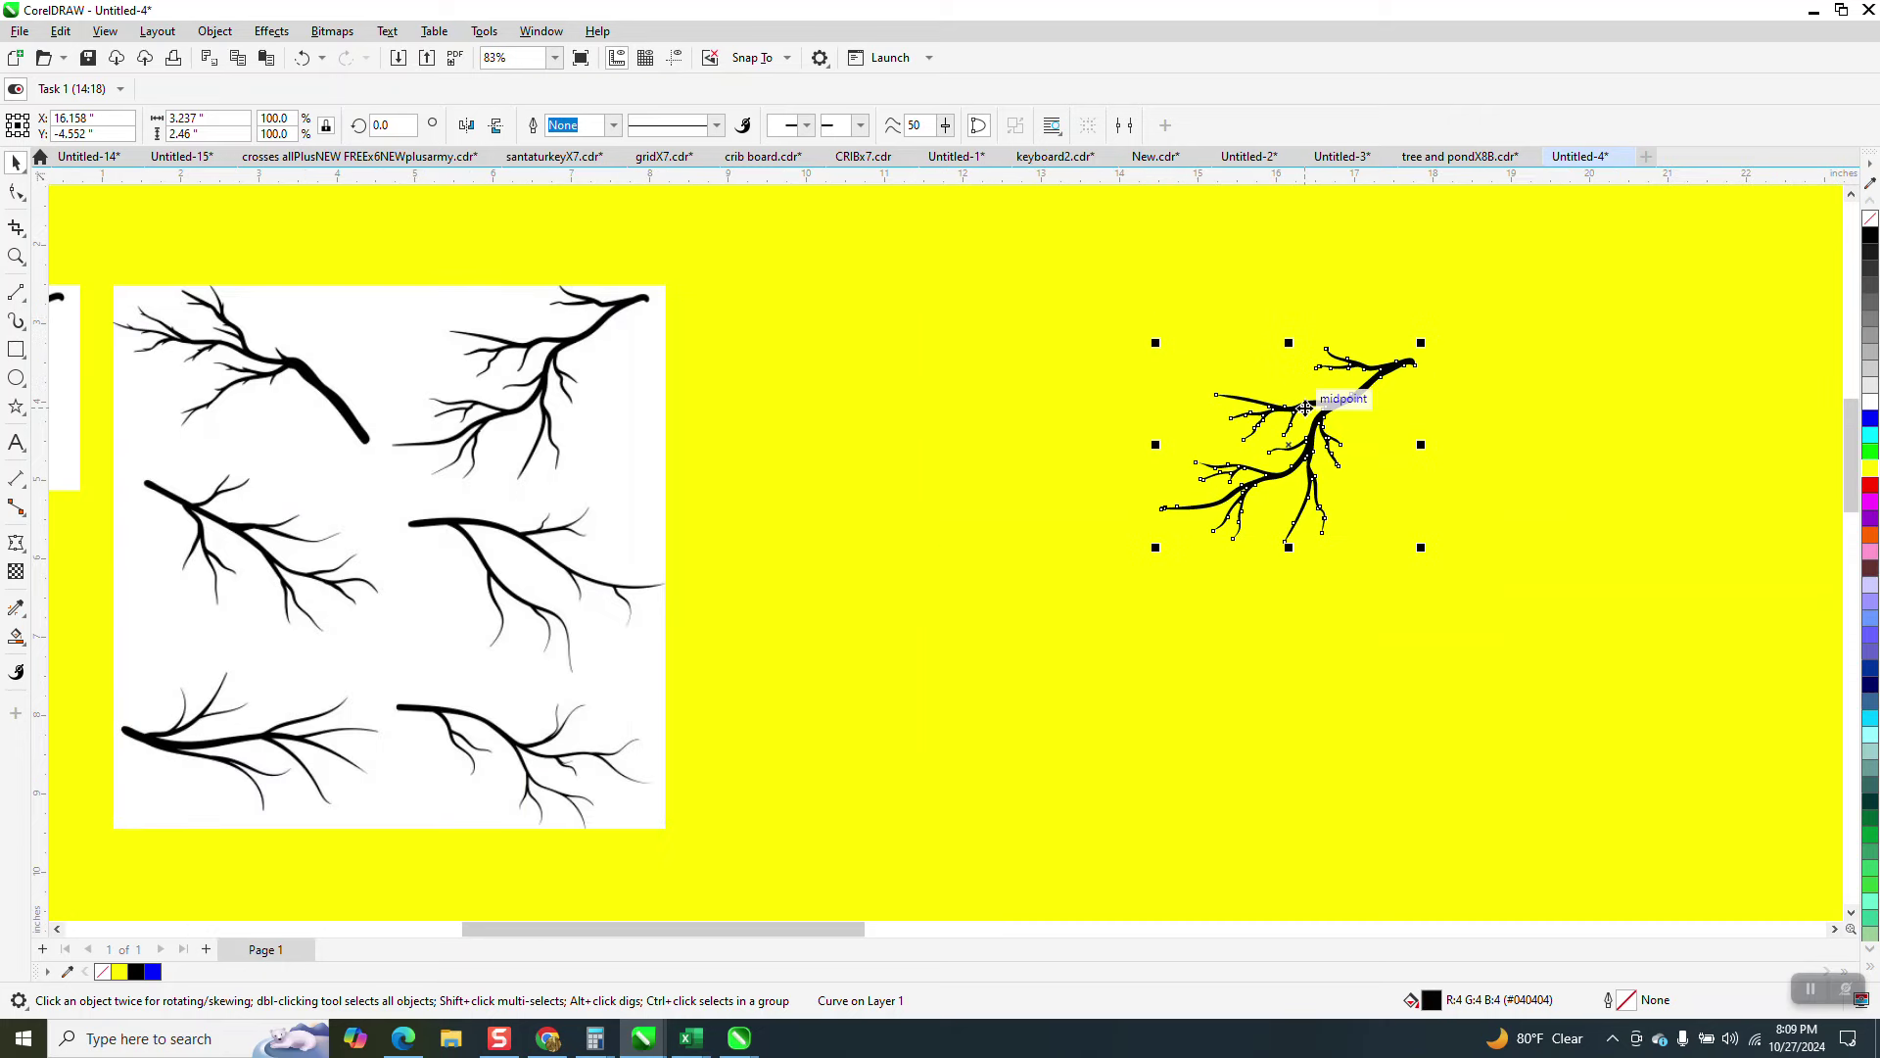
click(1351, 397)
drag(1430, 340, 1457, 441)
scroll(1246, 428, down, 2)
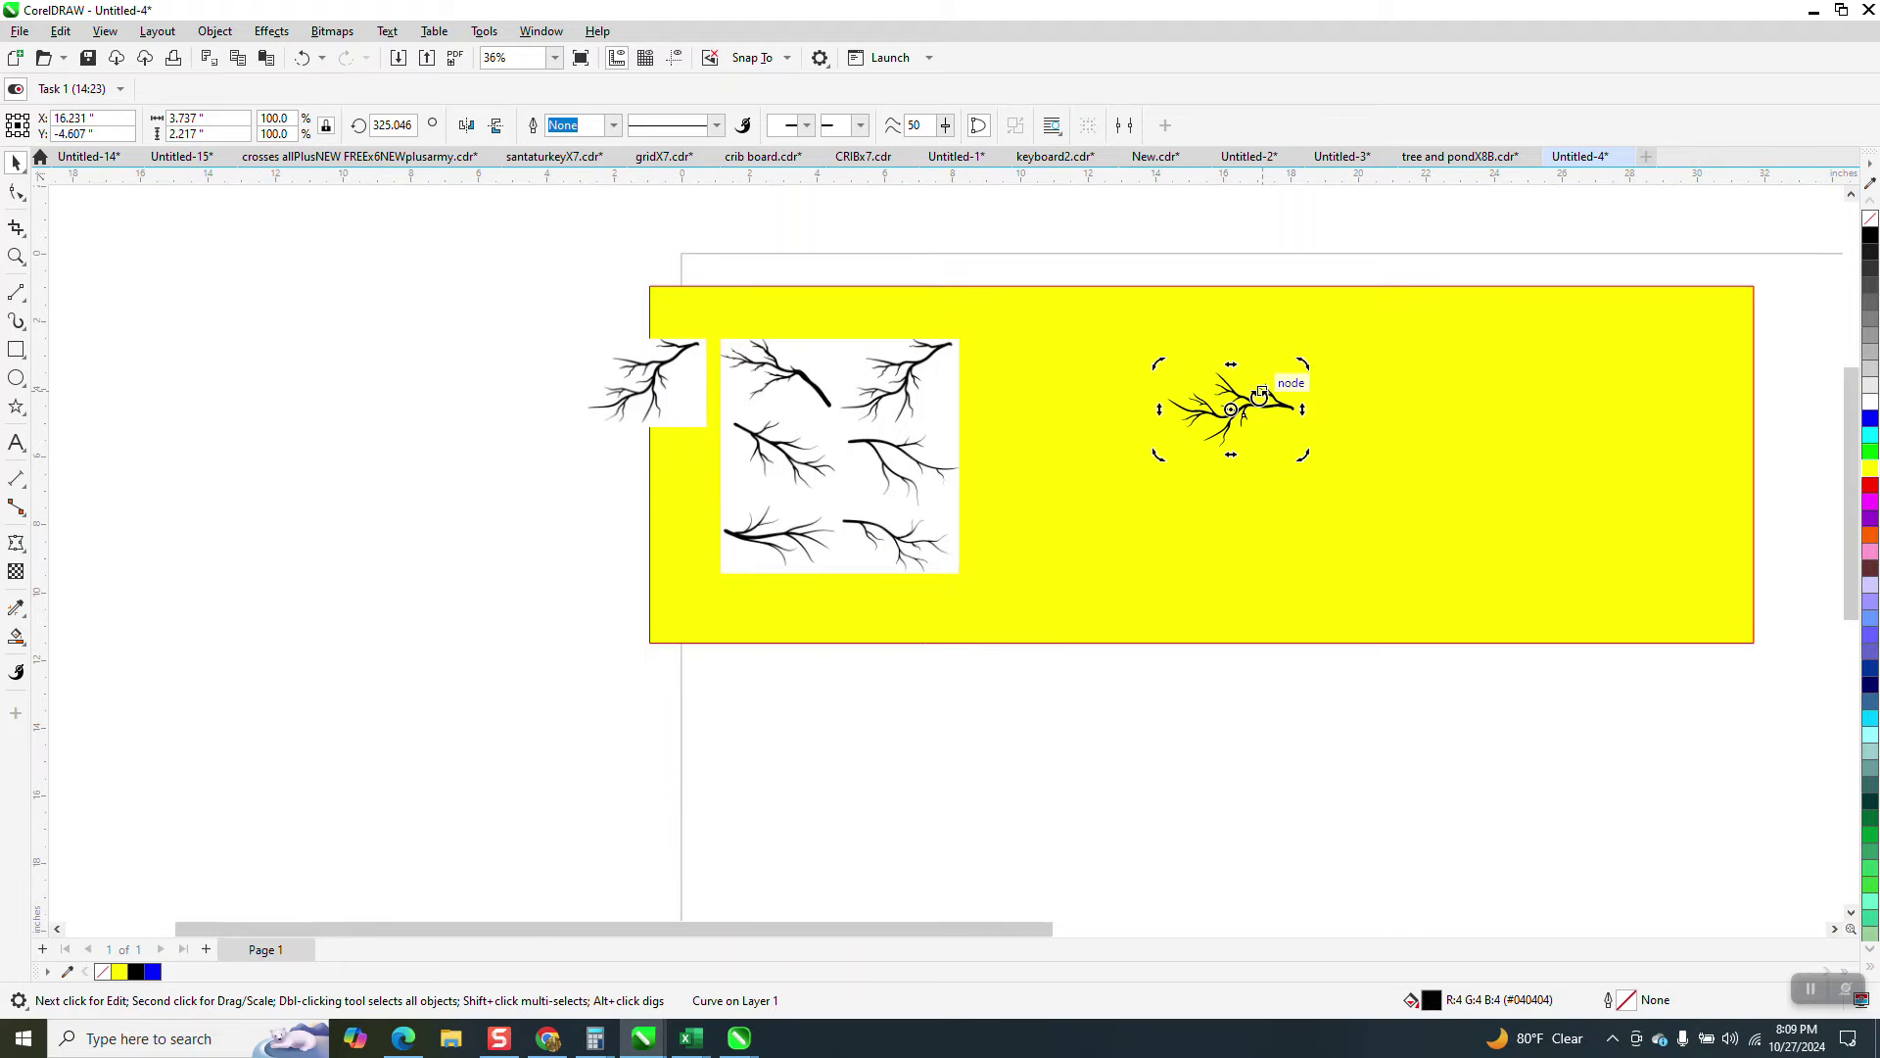
scroll(1259, 386, down, 2)
drag(1195, 446, 579, 389)
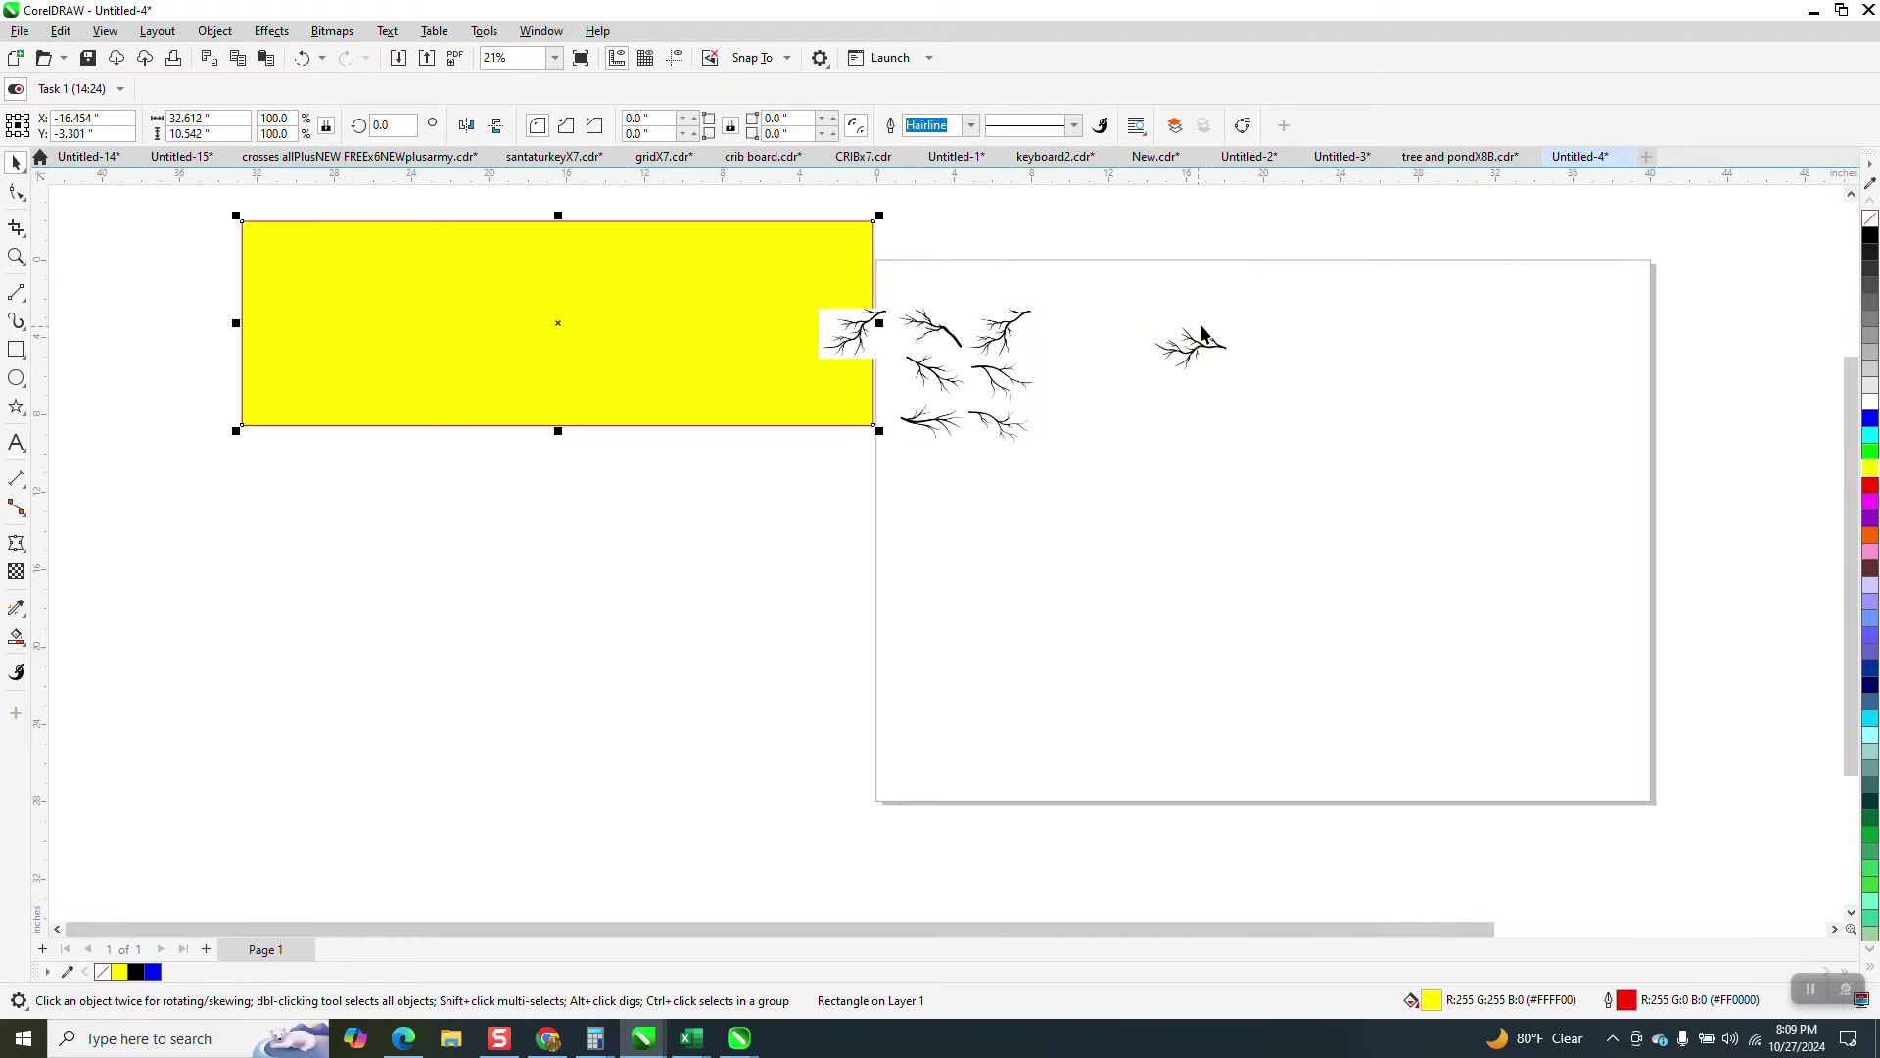
click(17, 378)
- Draw a 19.125-inch circle and a concentric 86.6% copy of 16.462 inches
drag(1431, 412, 1054, 596)
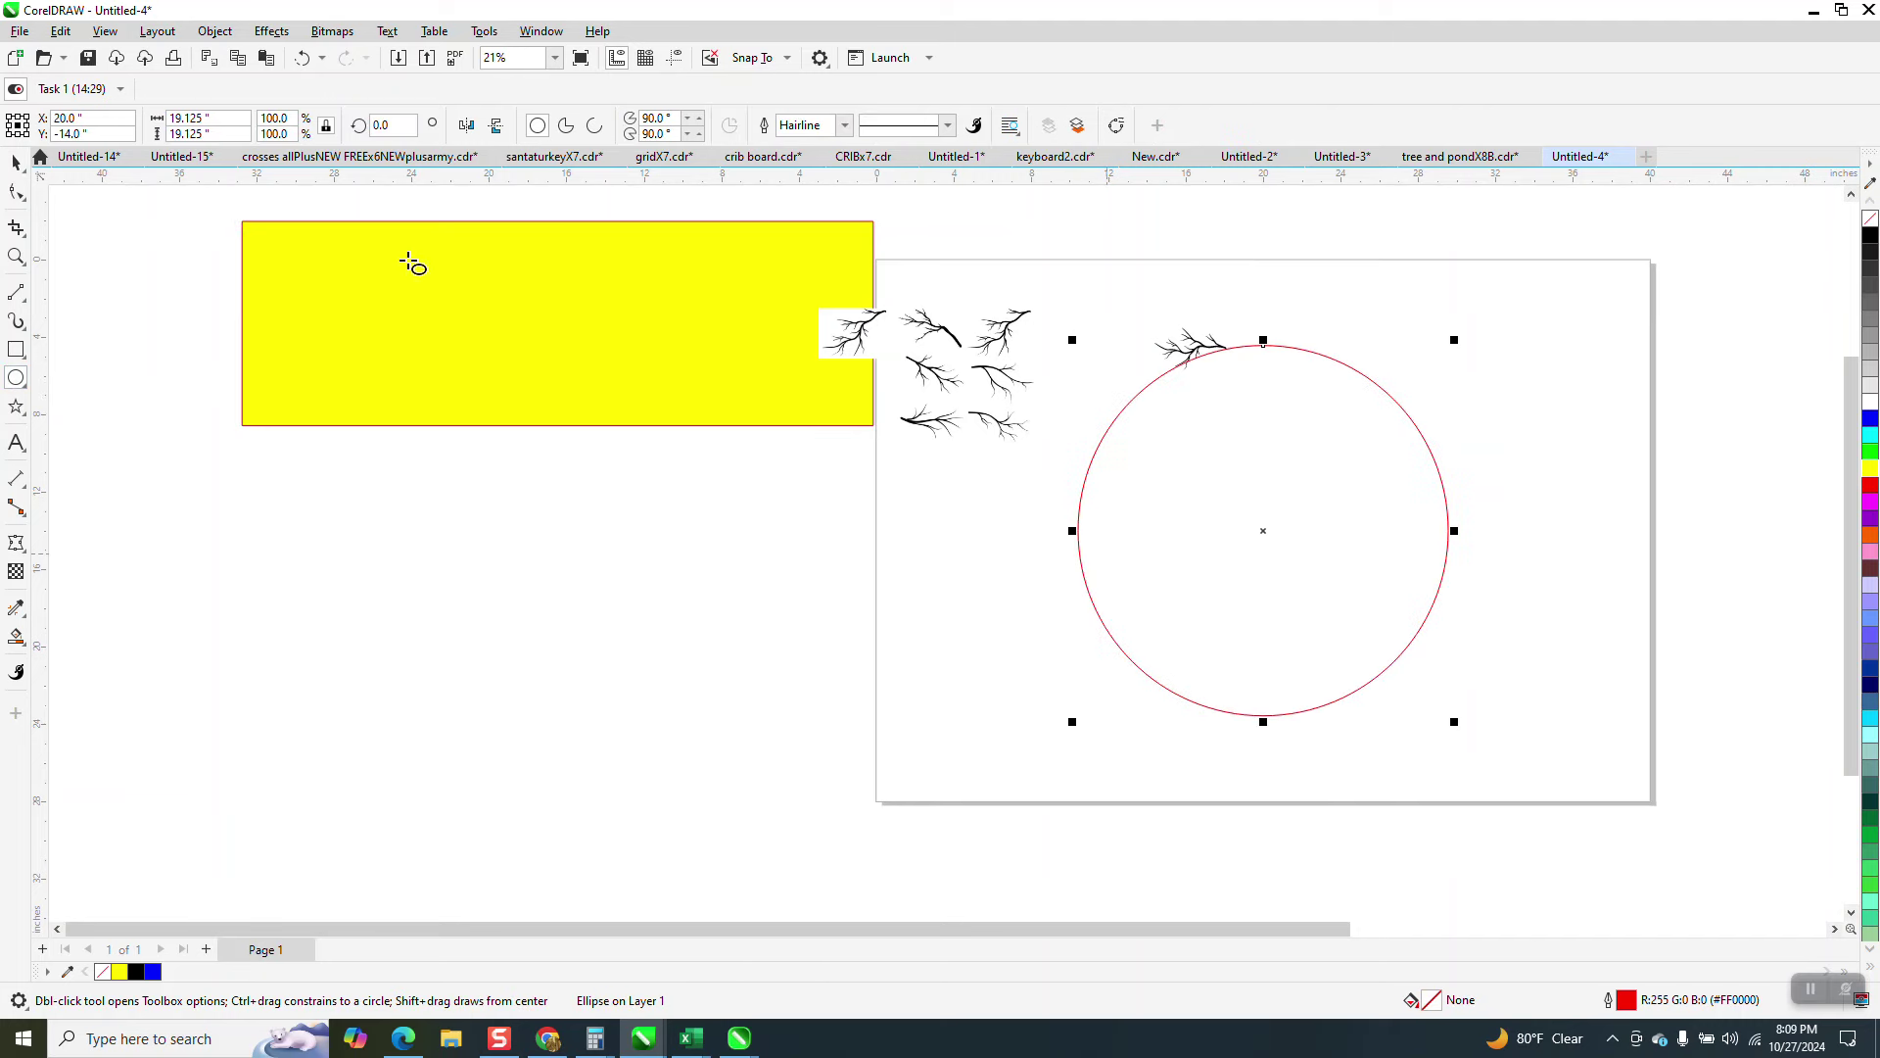
click(17, 162)
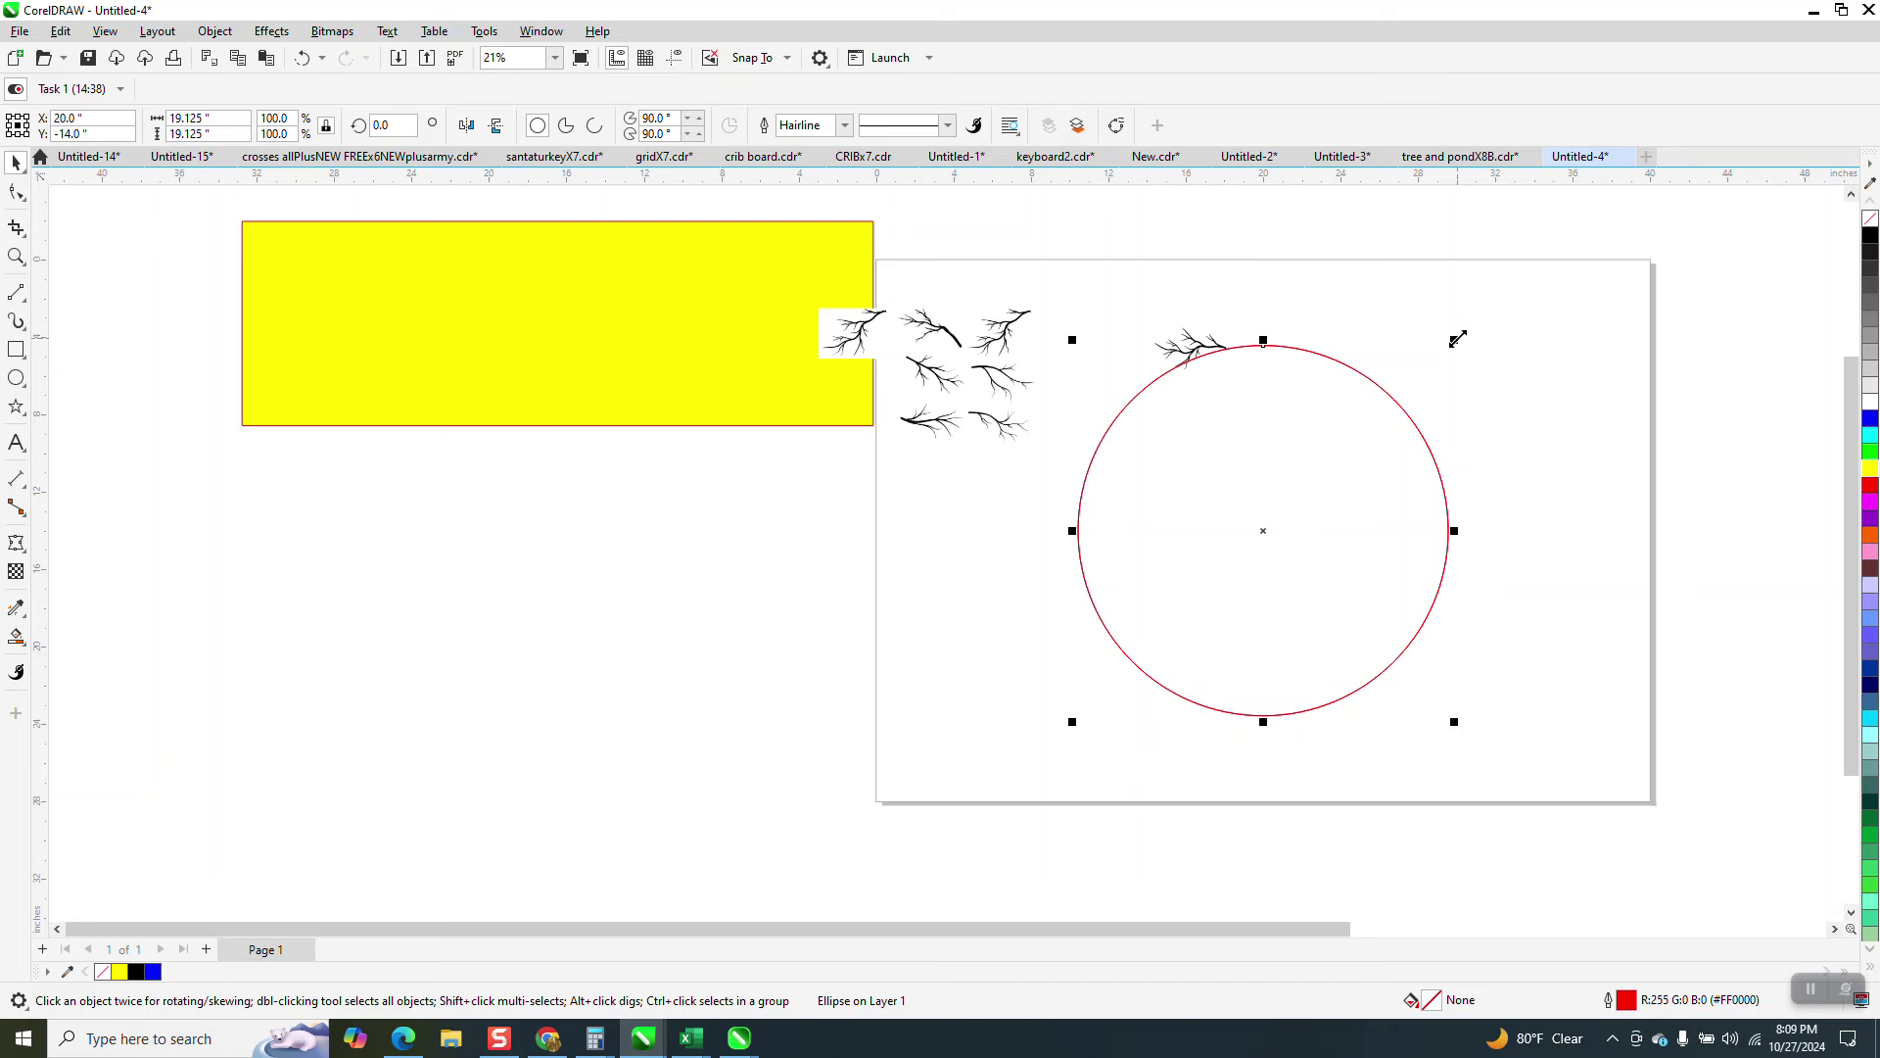
drag(1458, 339, 1430, 366)
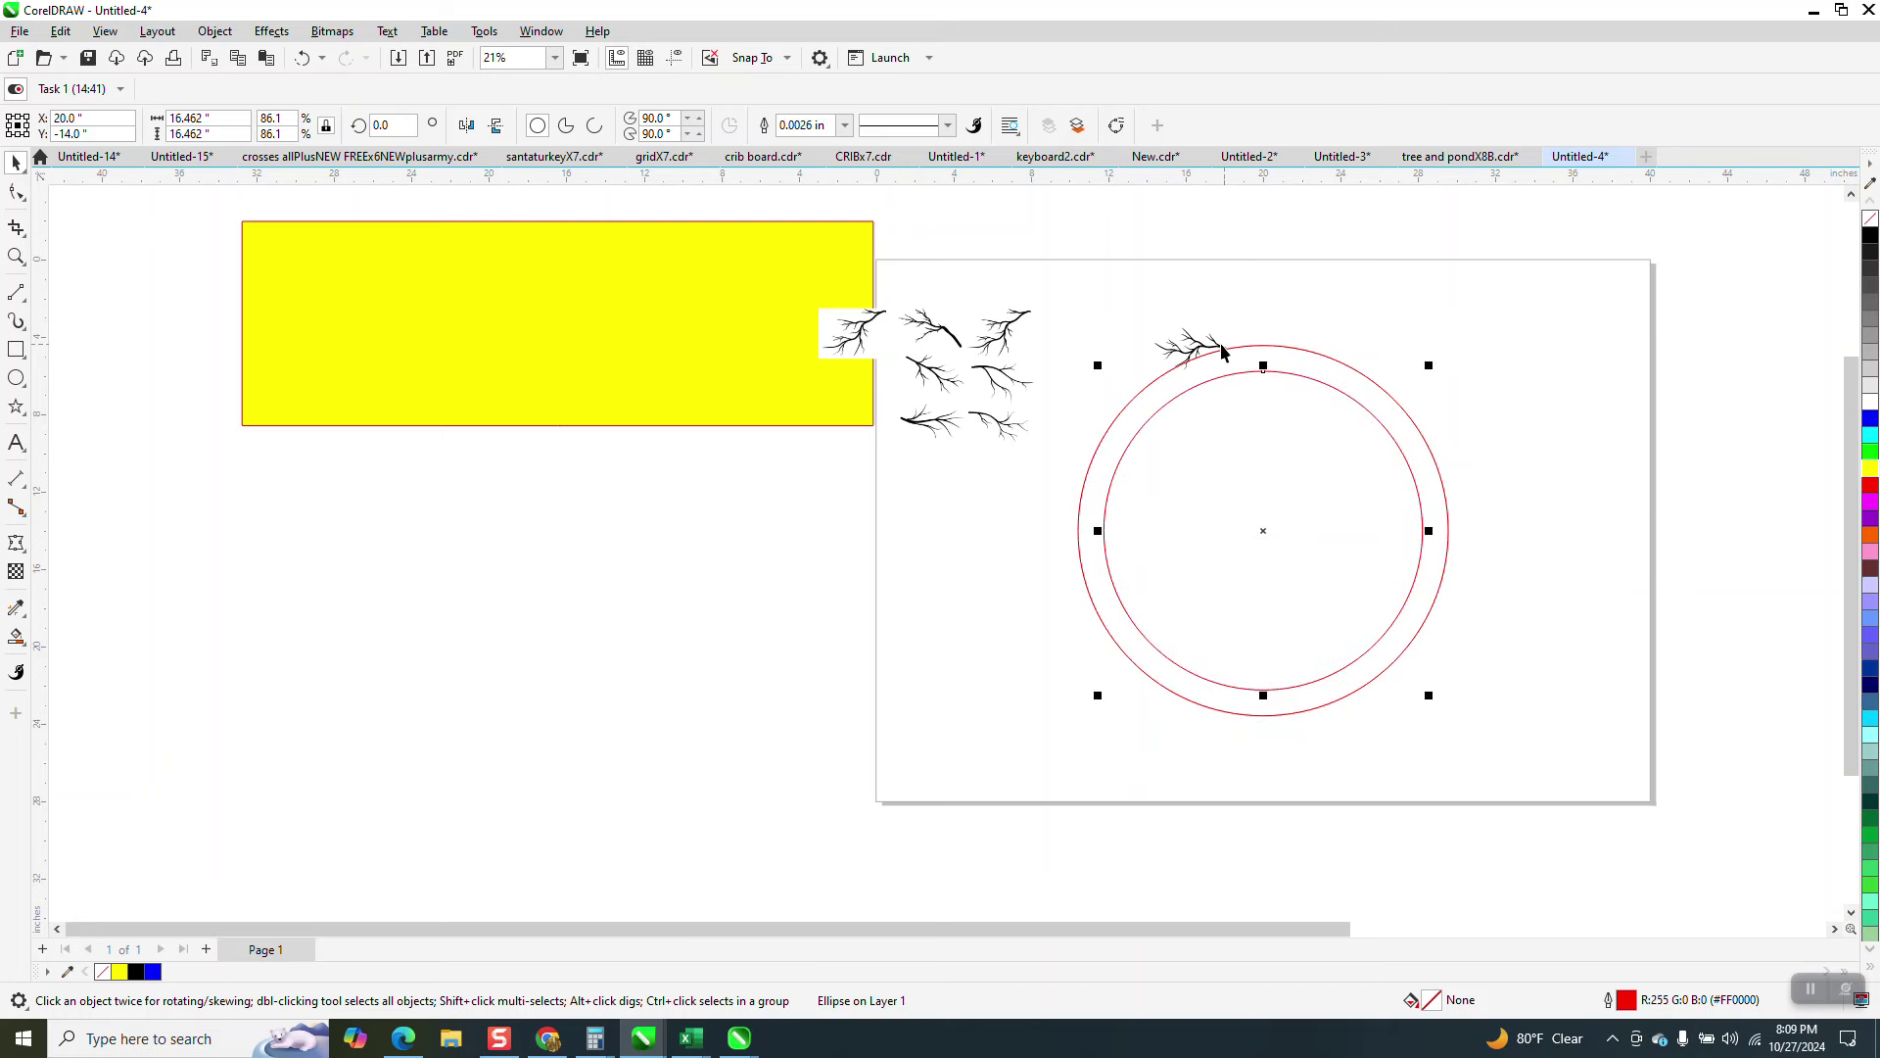
click(1222, 269)
- Raise the branch above the circle and add a 22.363-inch vertical line centred on the page
drag(1192, 348, 1192, 284)
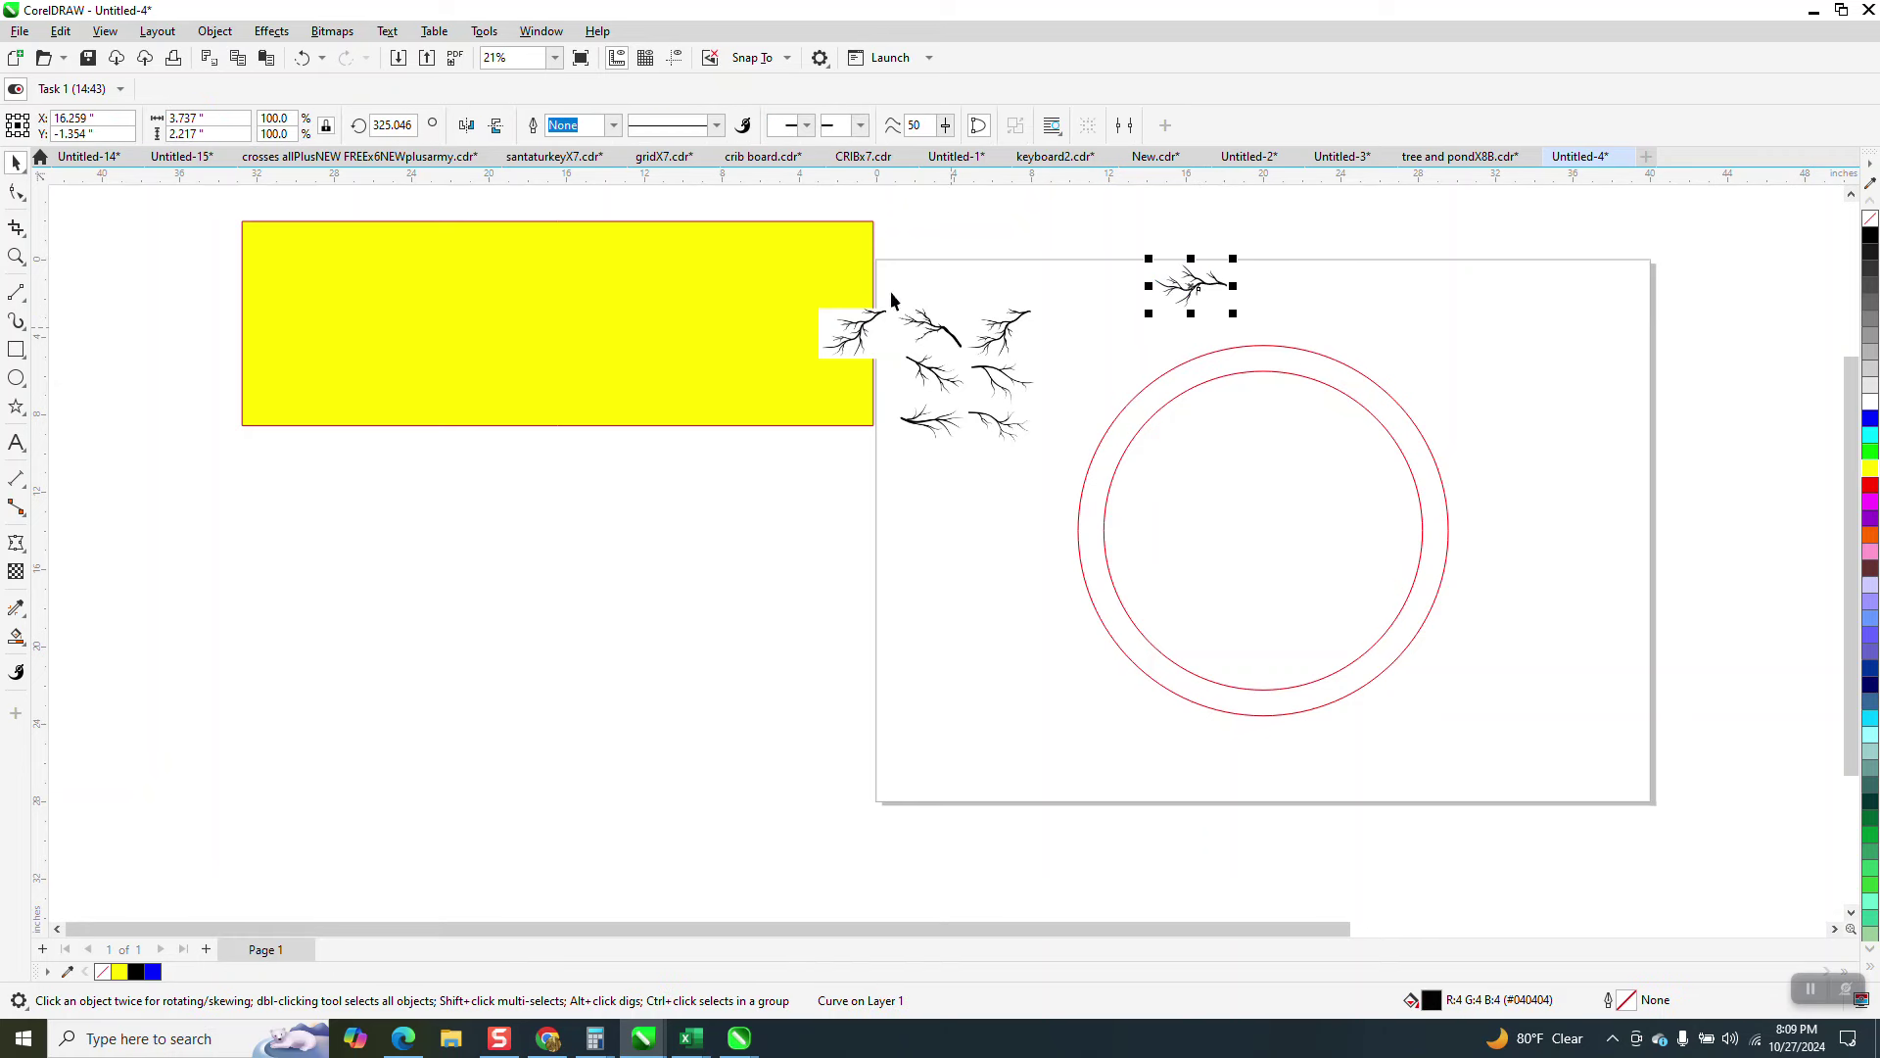
click(16, 292)
drag(1042, 290, 1019, 727)
key(p)
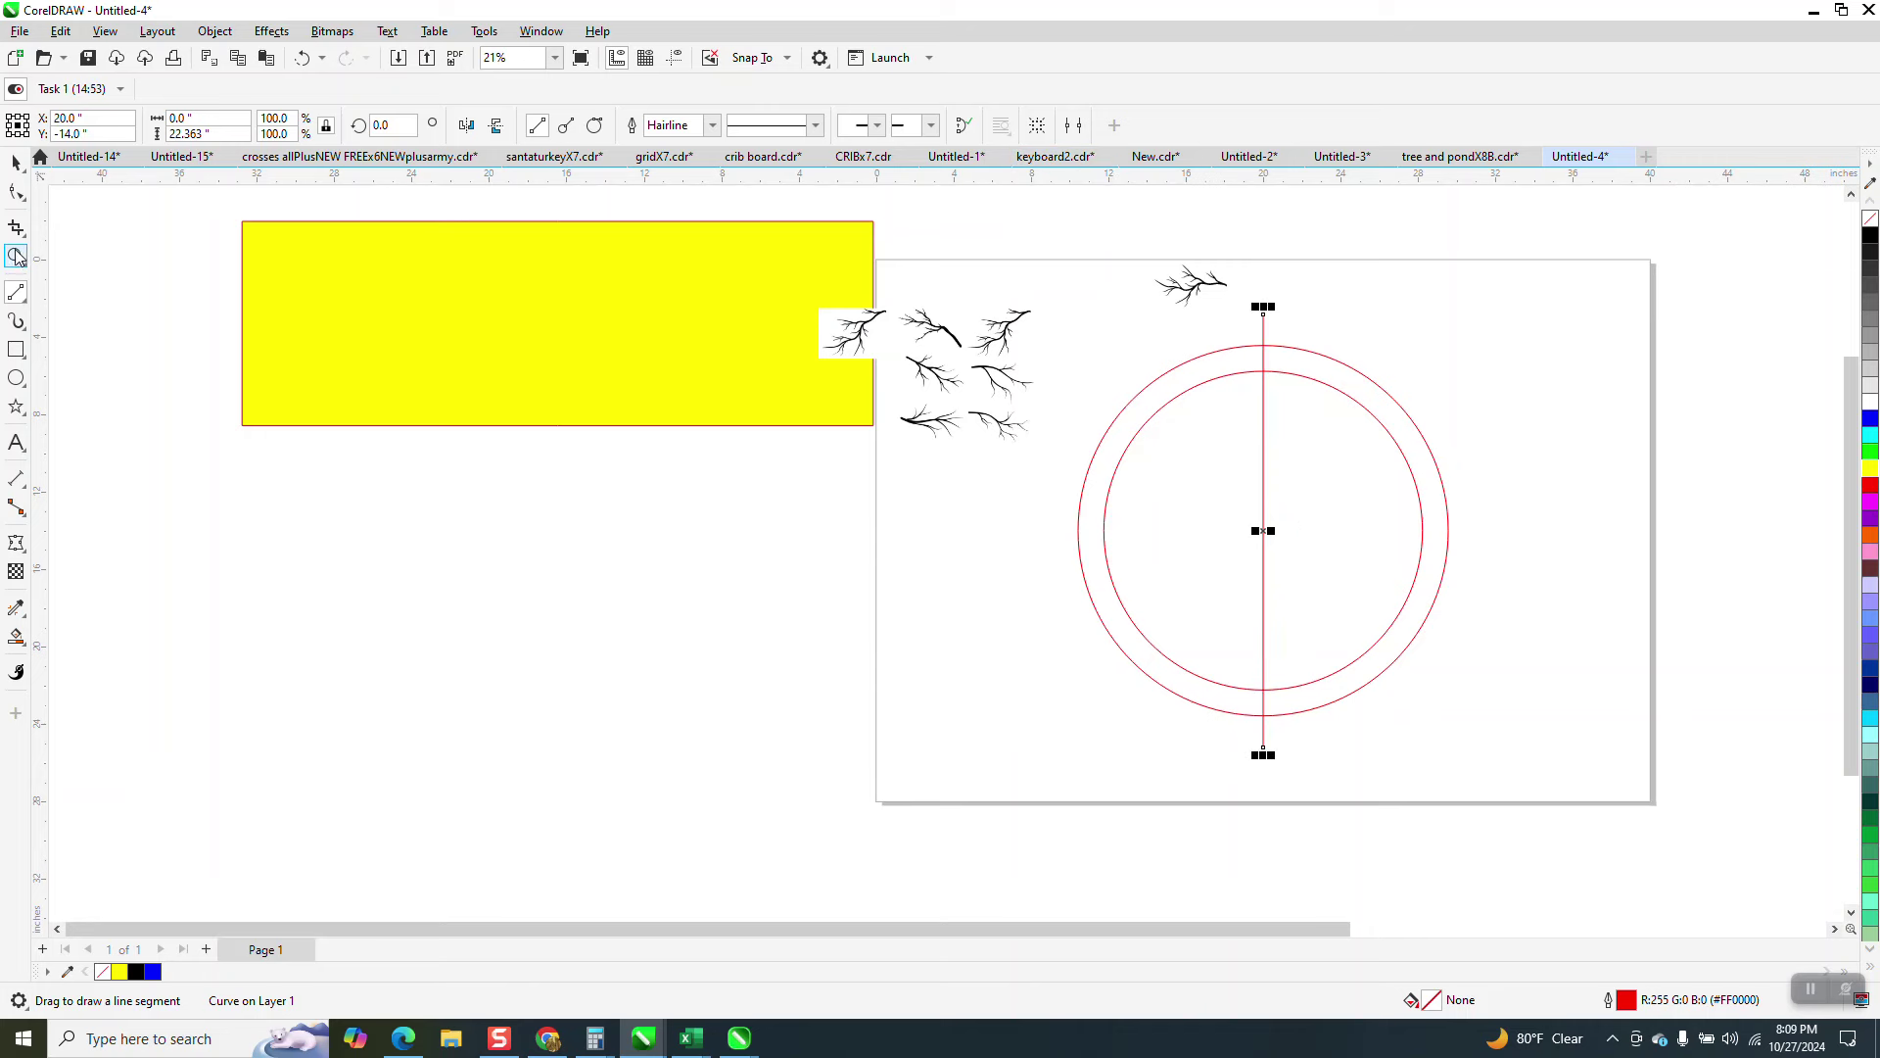
click(16, 257)
- Rotate the vertical red line to 10°
drag(1081, 258, 1432, 752)
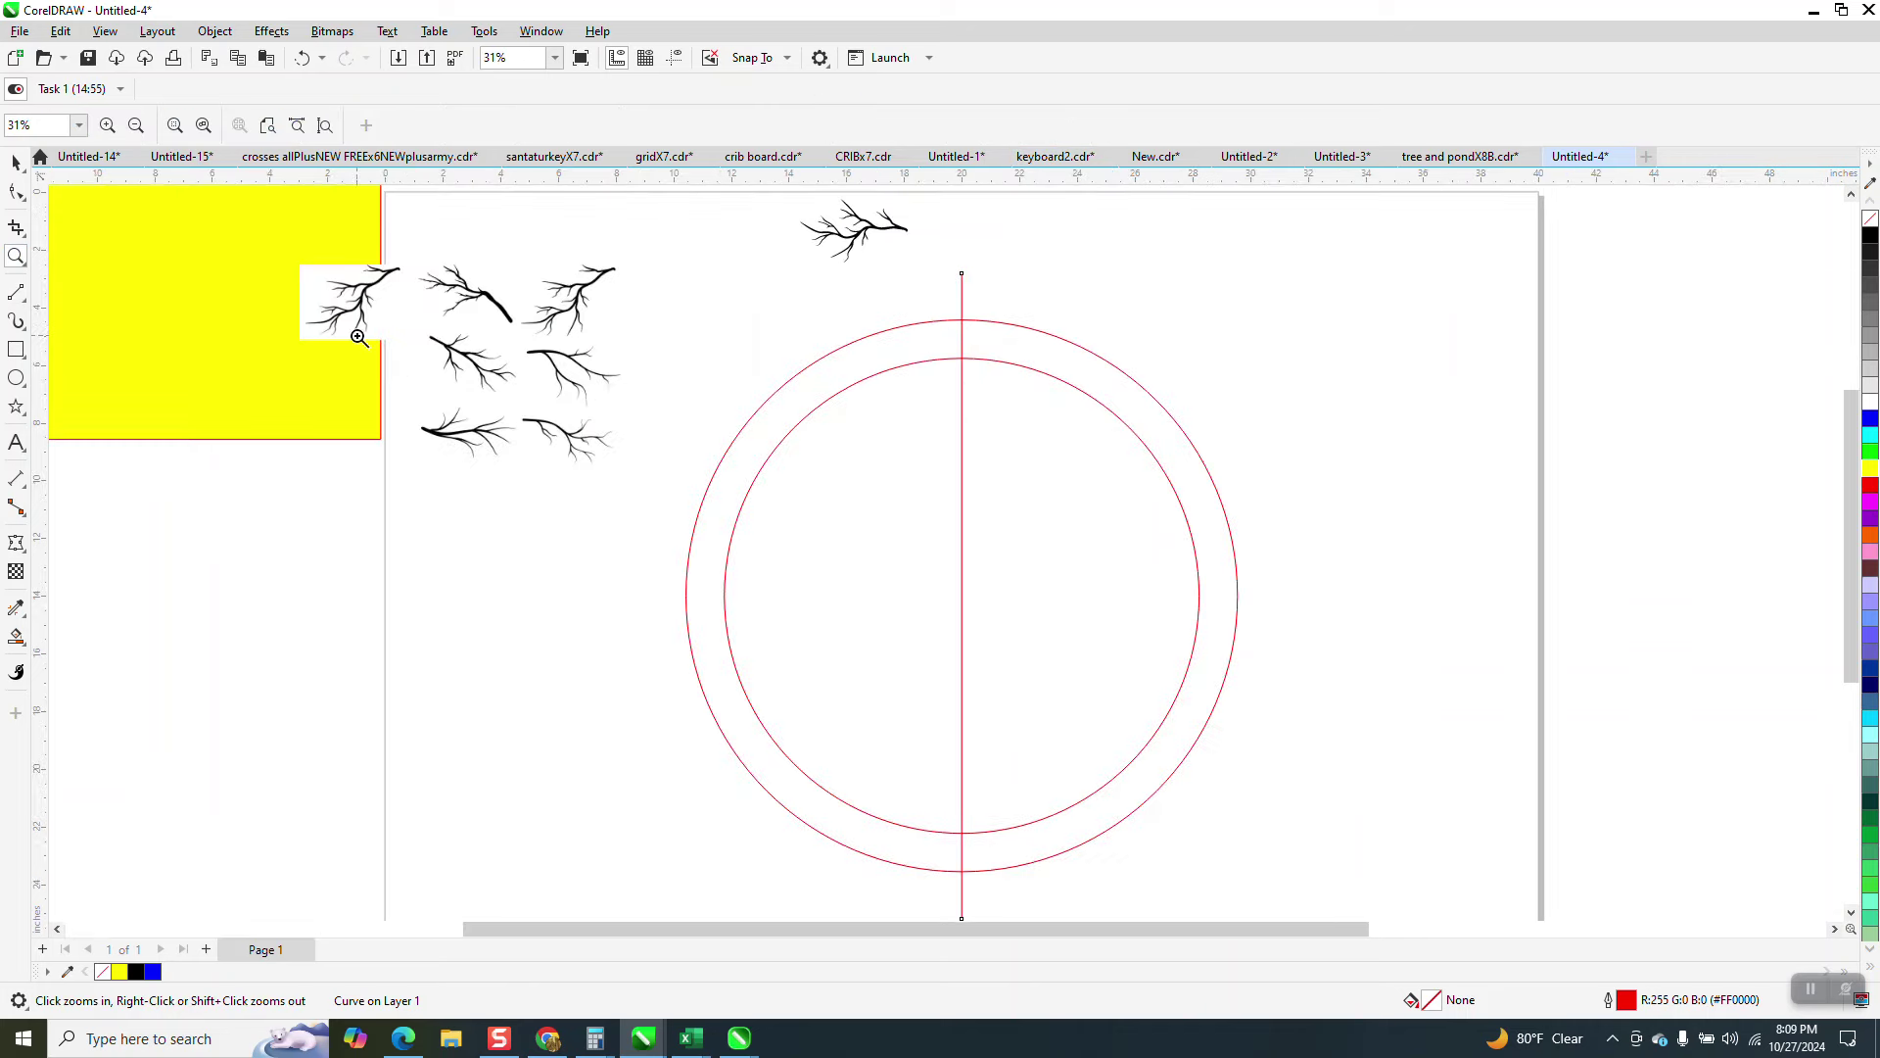
click(15, 164)
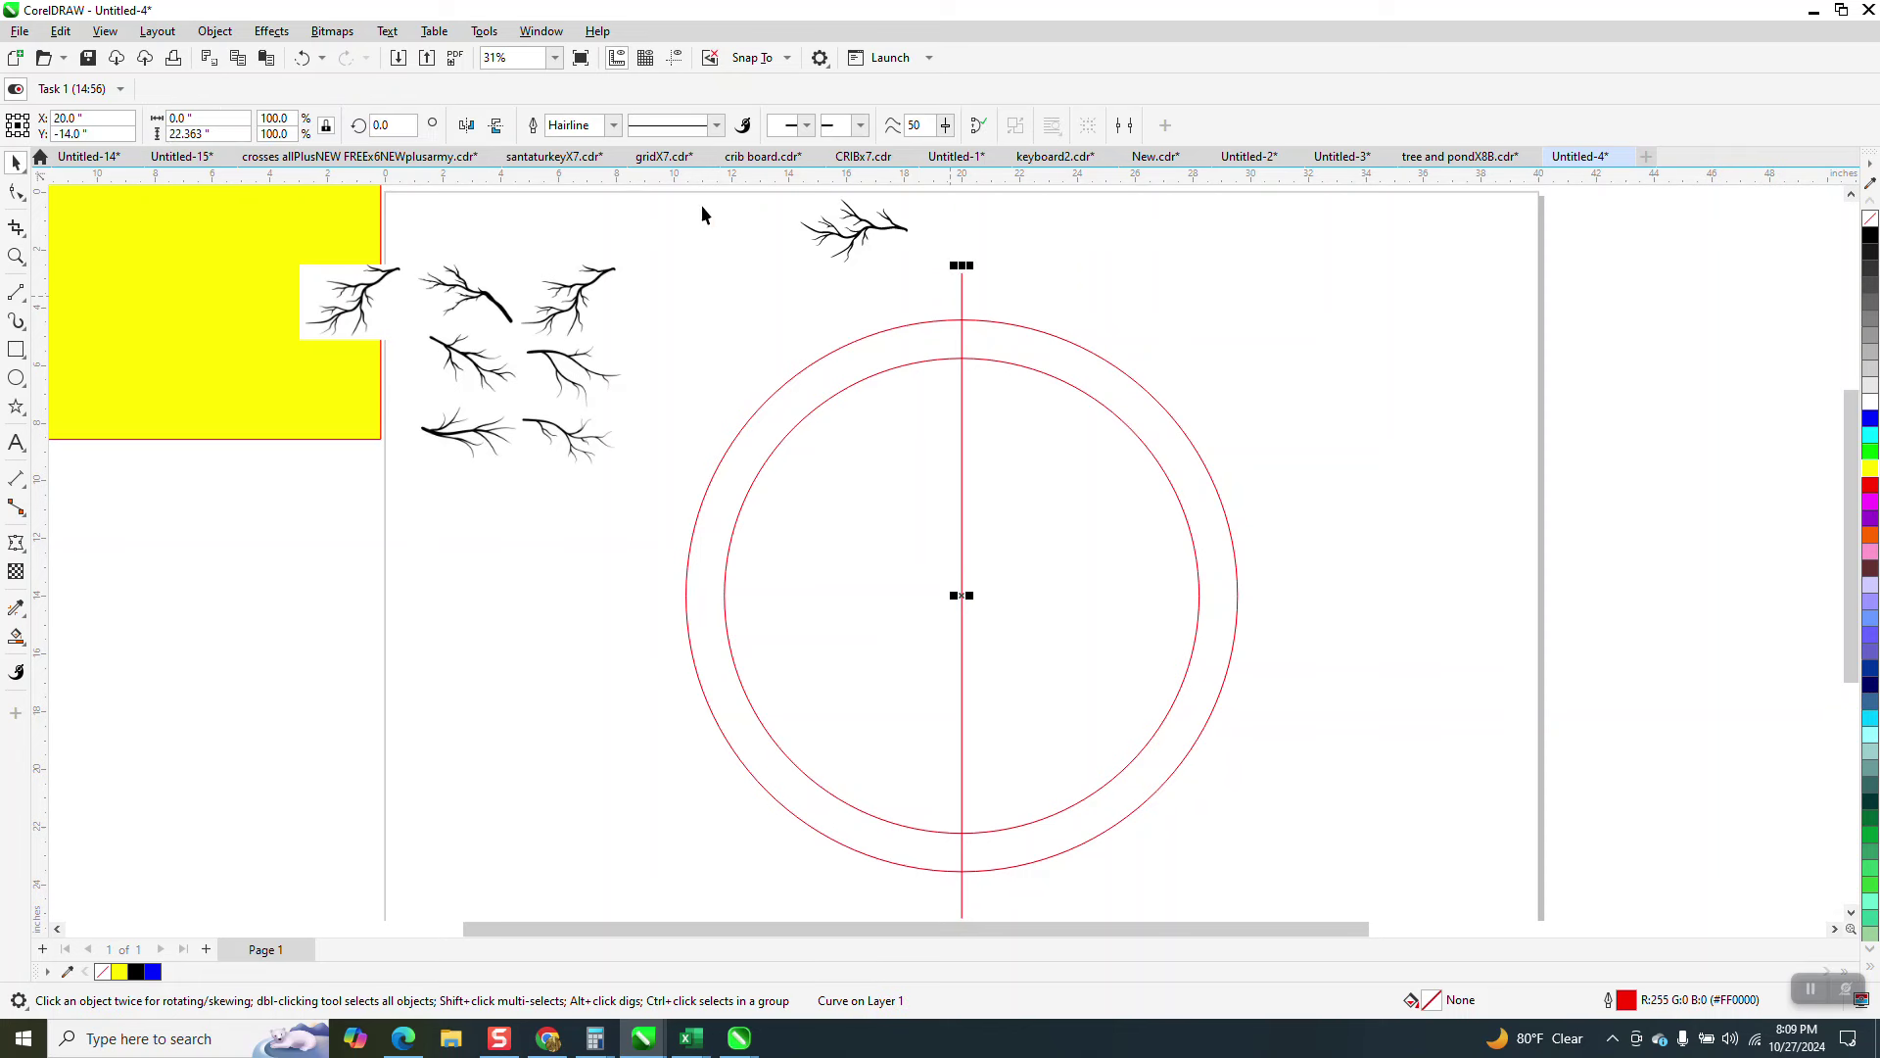
click(380, 125)
text(10)
key(Return)
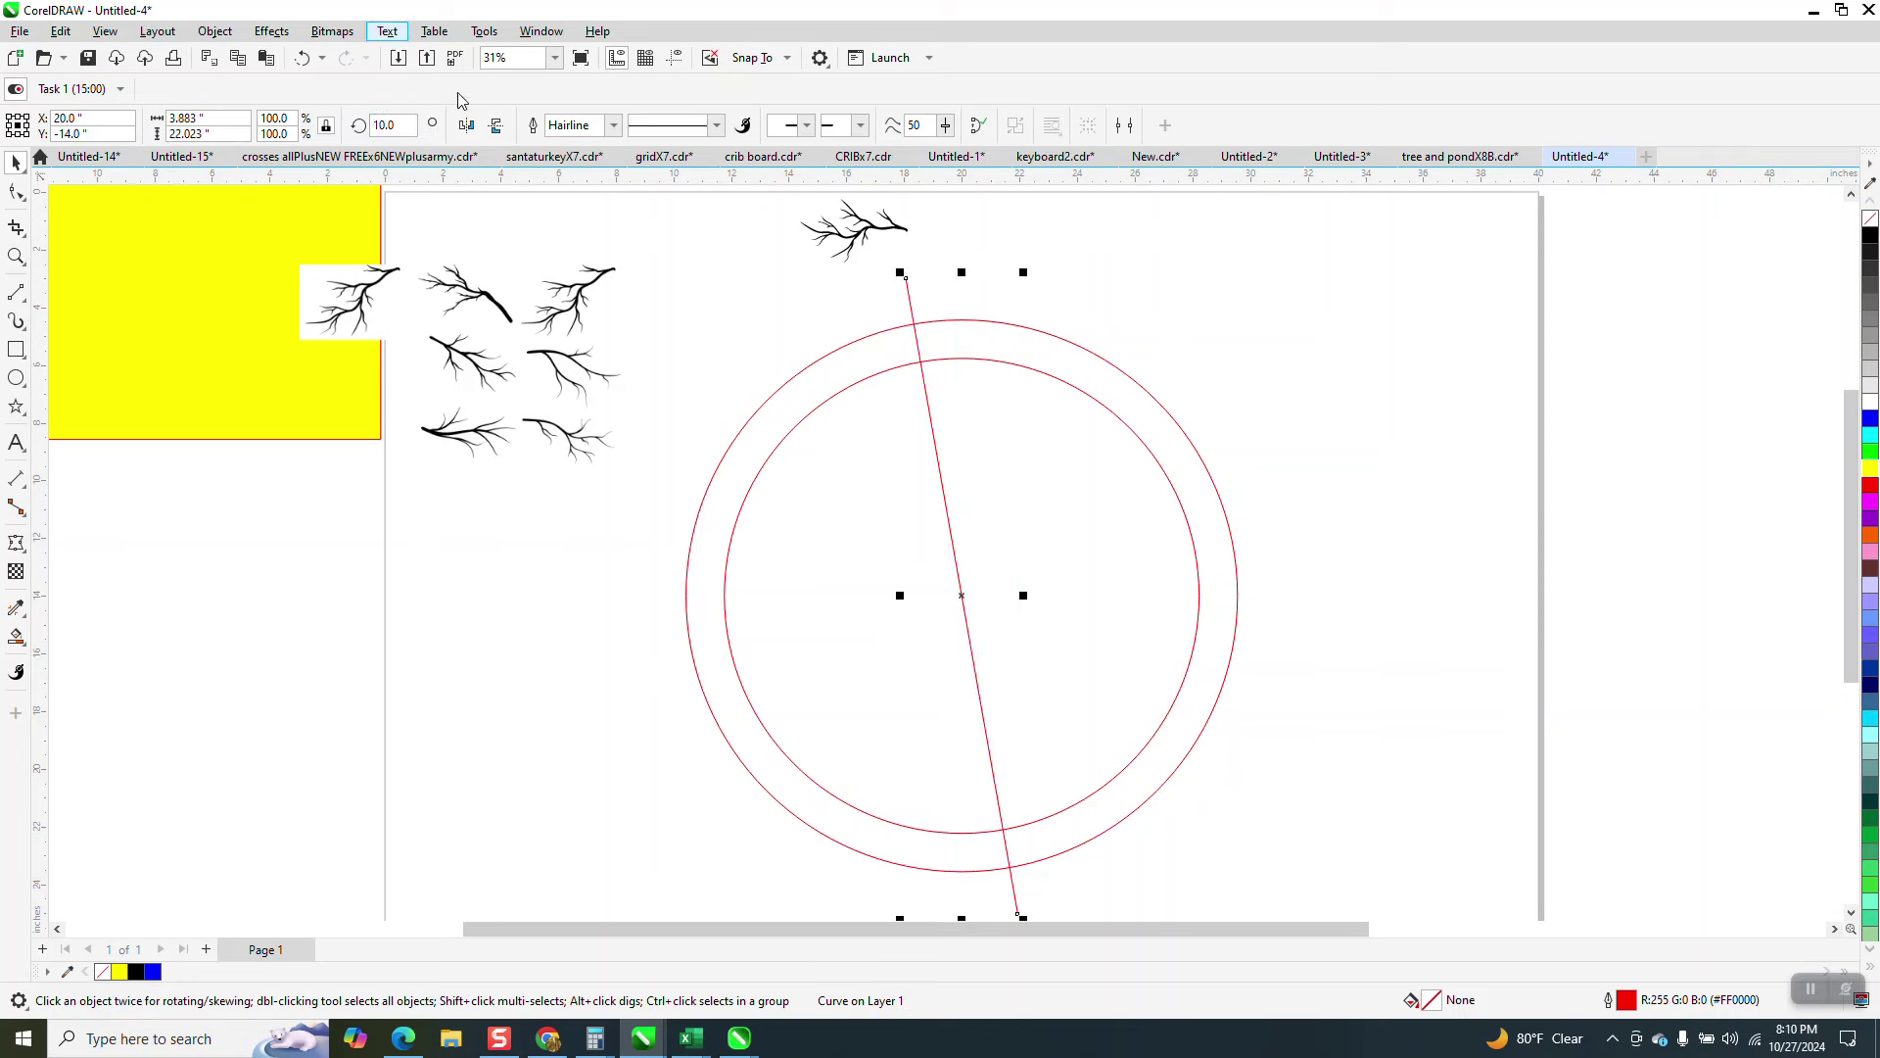
- Mirror the tilted line horizontally into a 170° copy, forming an X at the centre
click(650, 207)
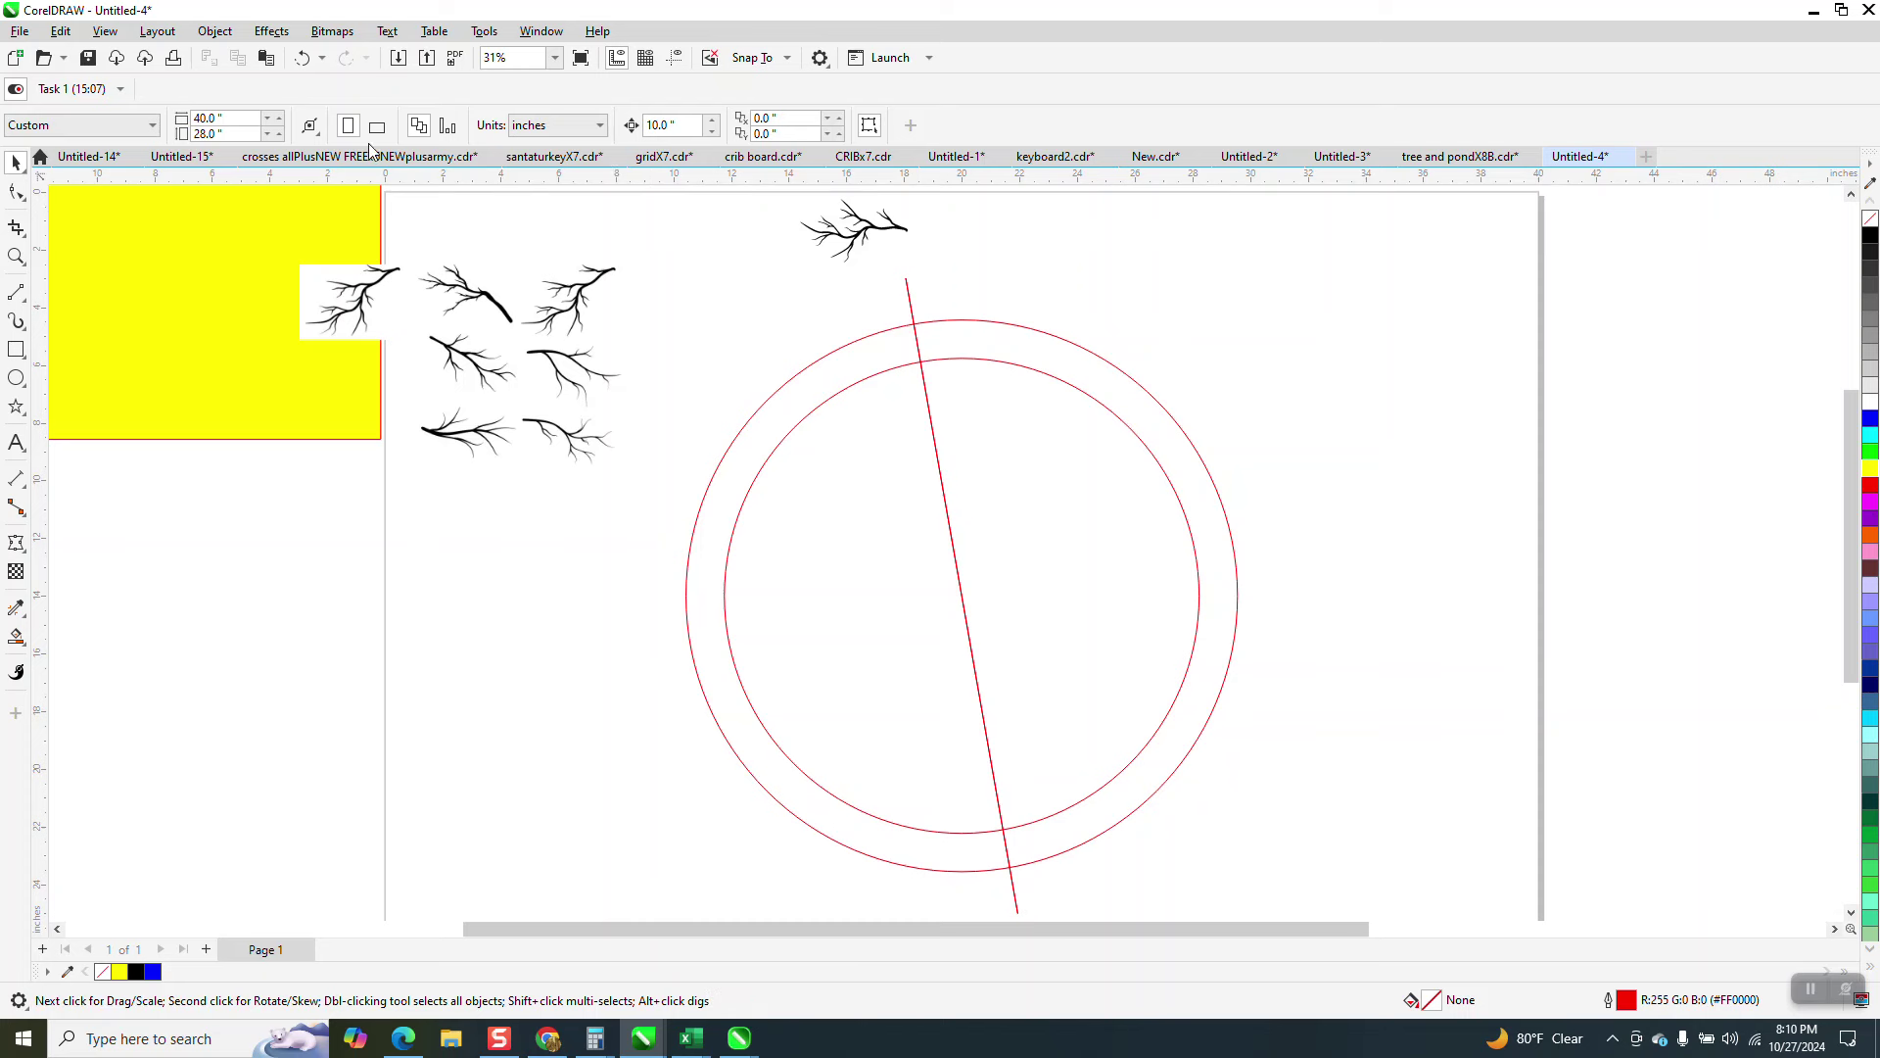
click(907, 290)
click(466, 125)
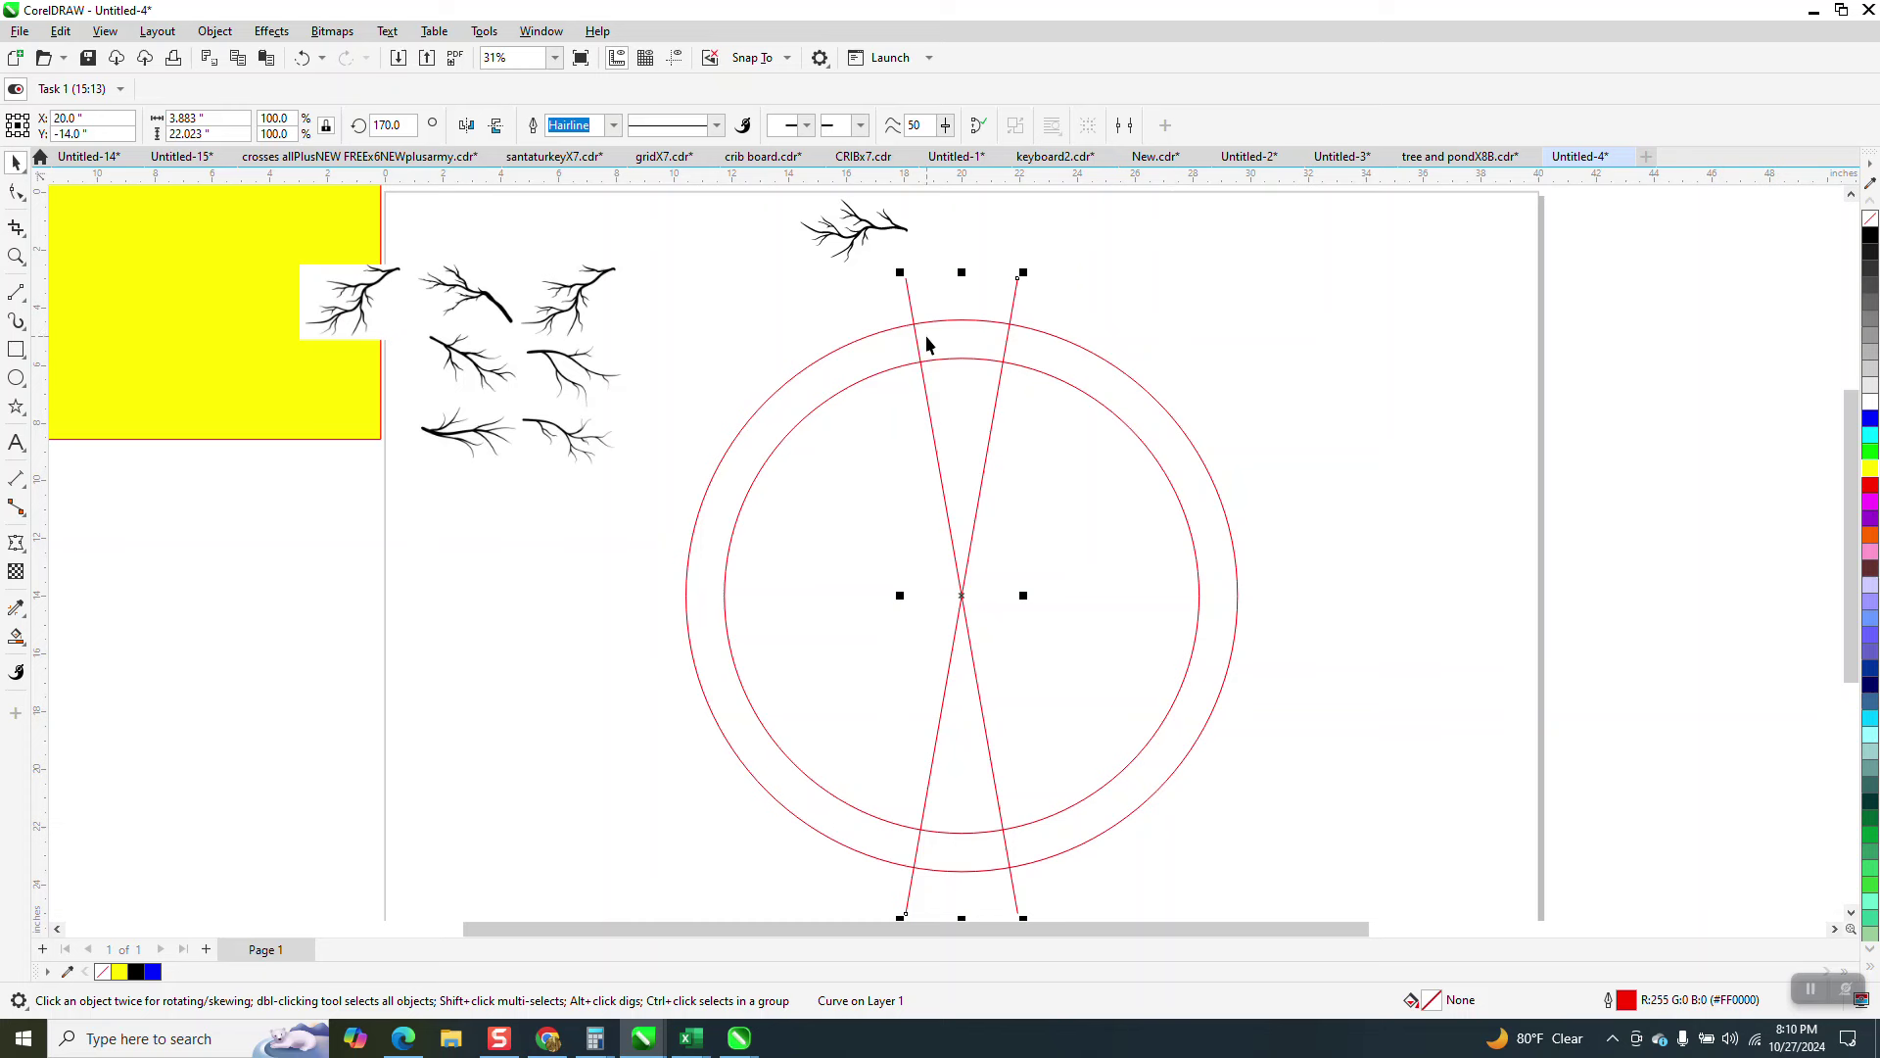
- Smart Fill the ring section between the lines, move it right, and give it no fill with a black outline
click(24, 641)
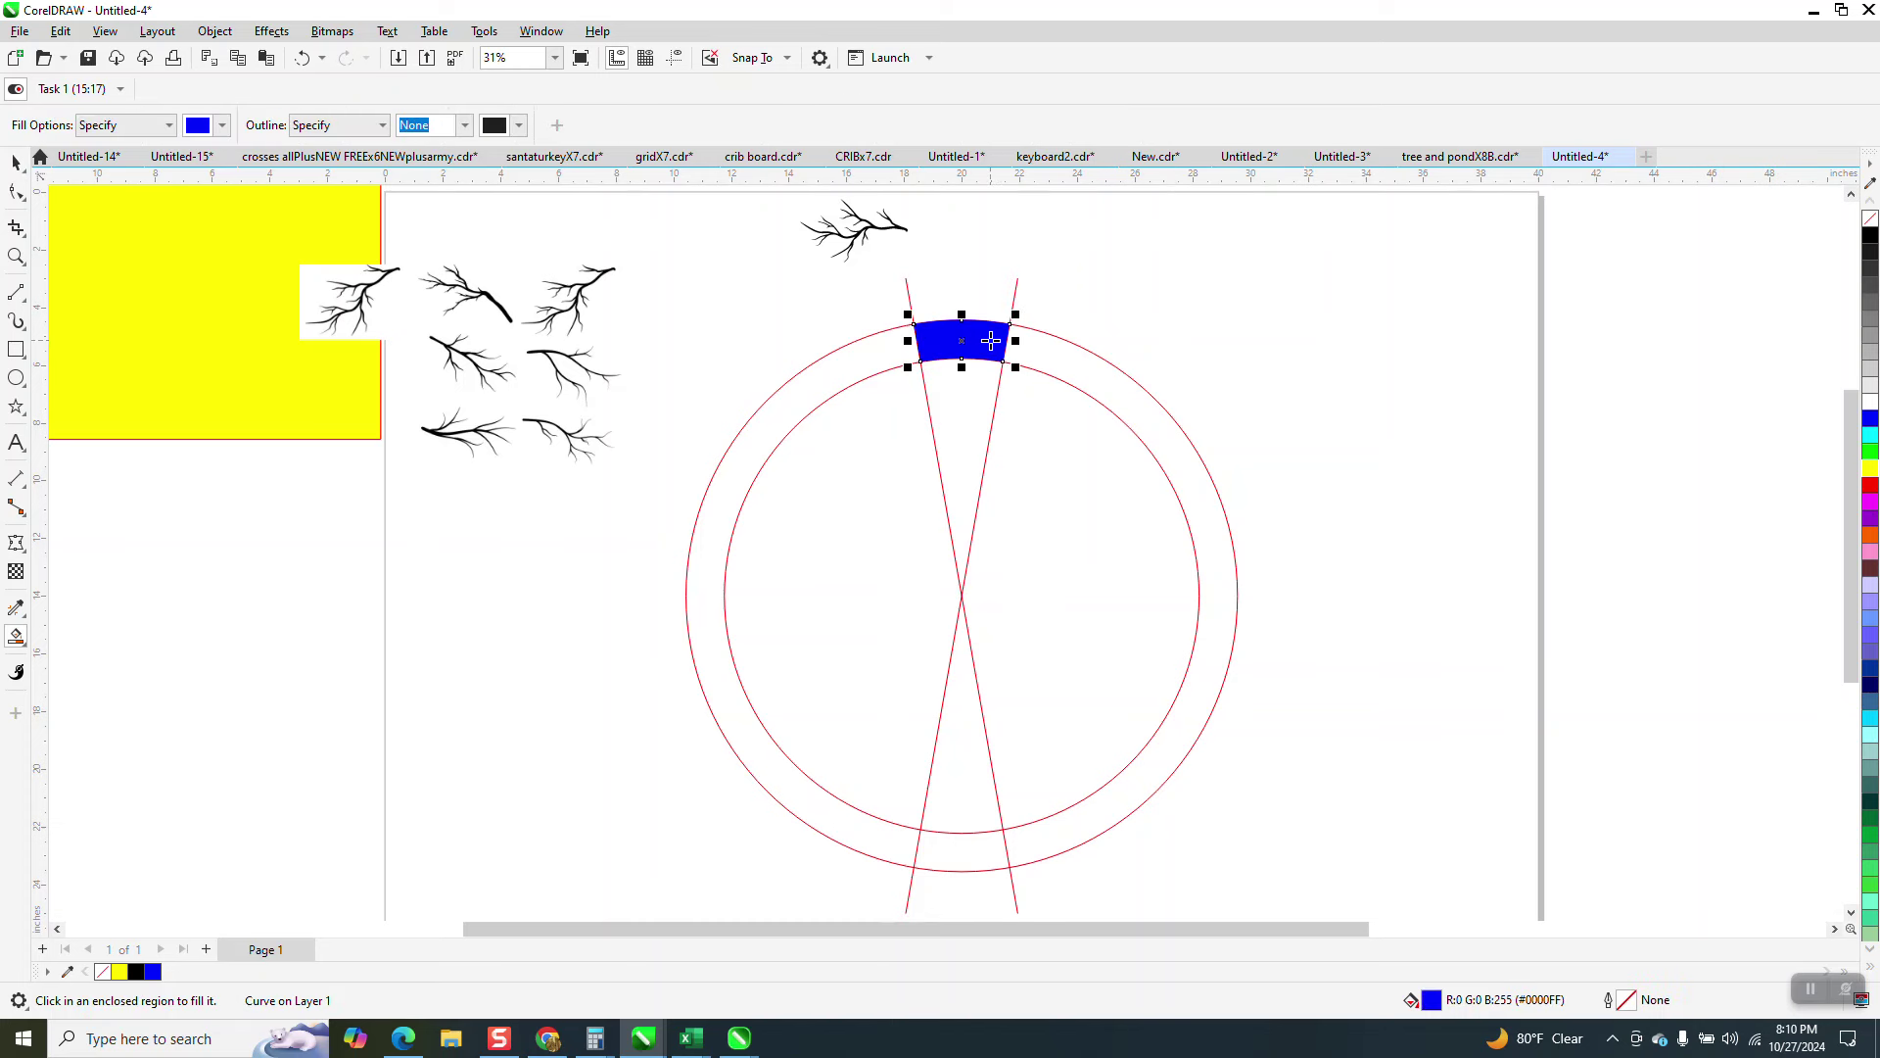
key(shift+Right)
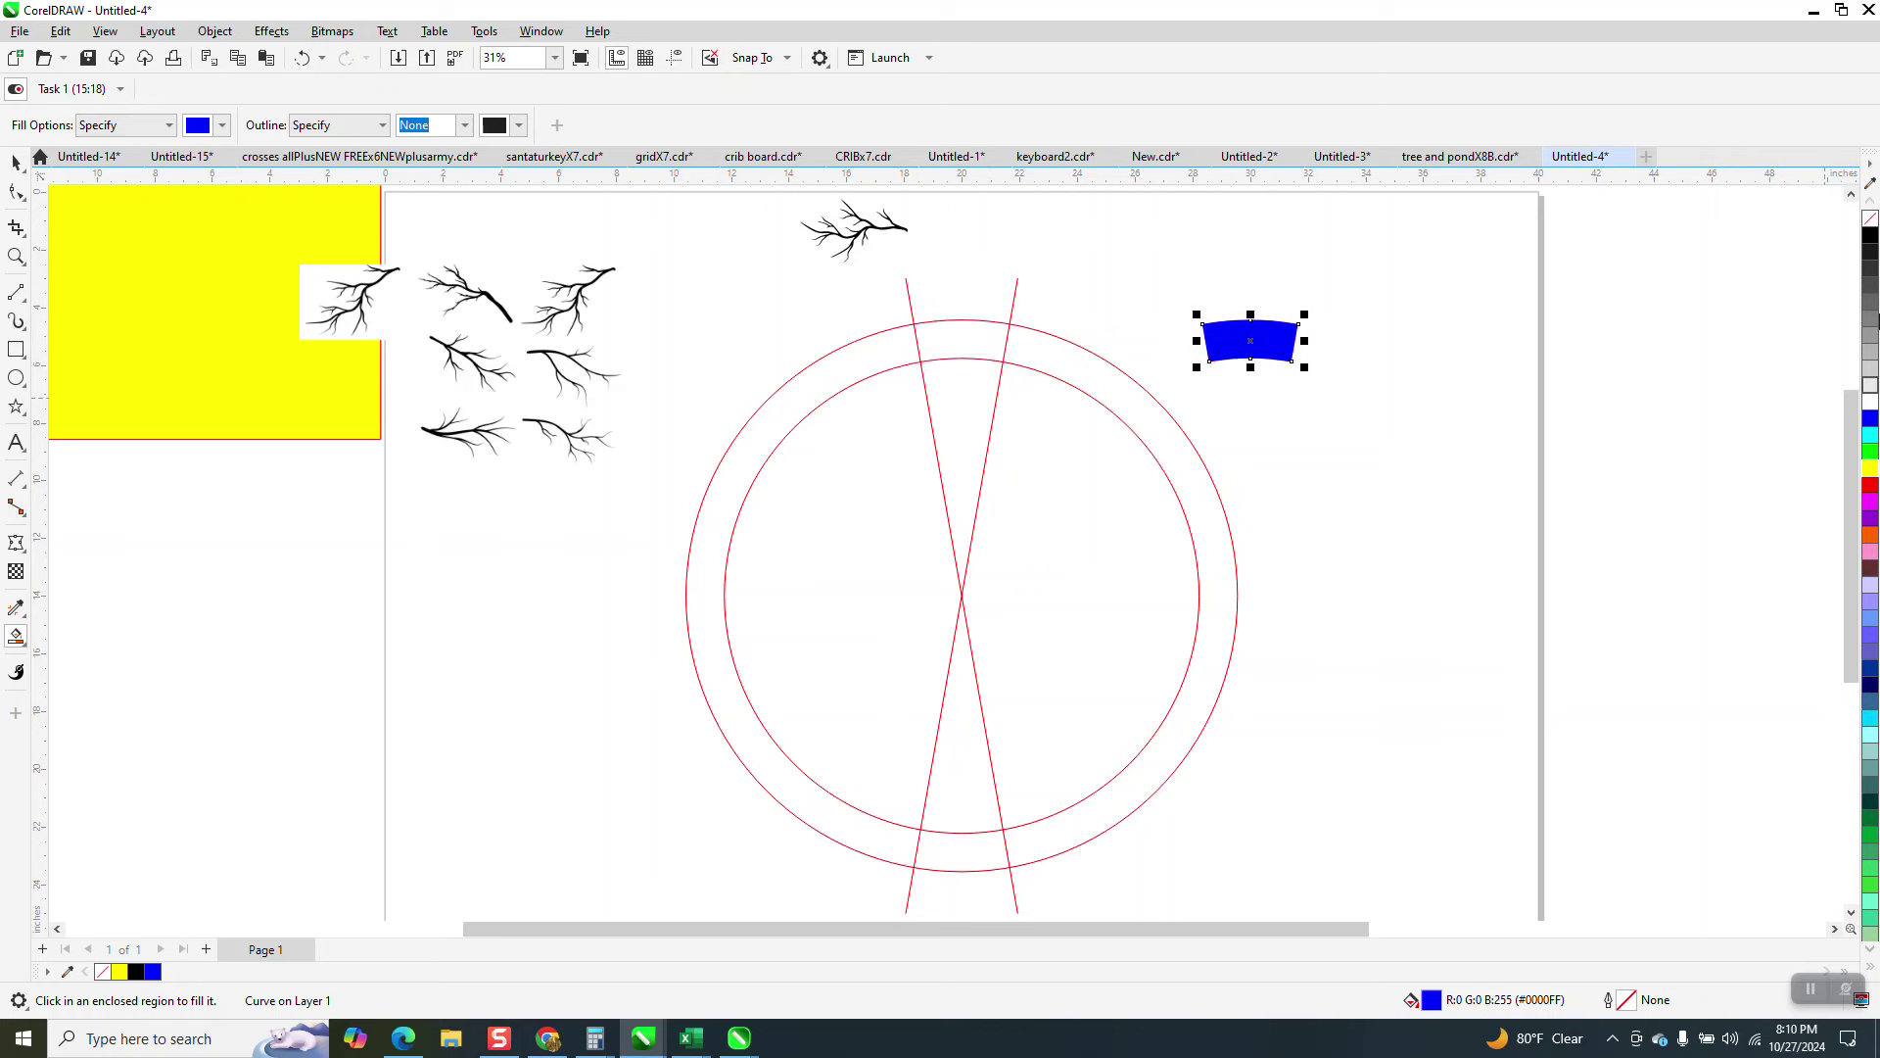
click(1871, 218)
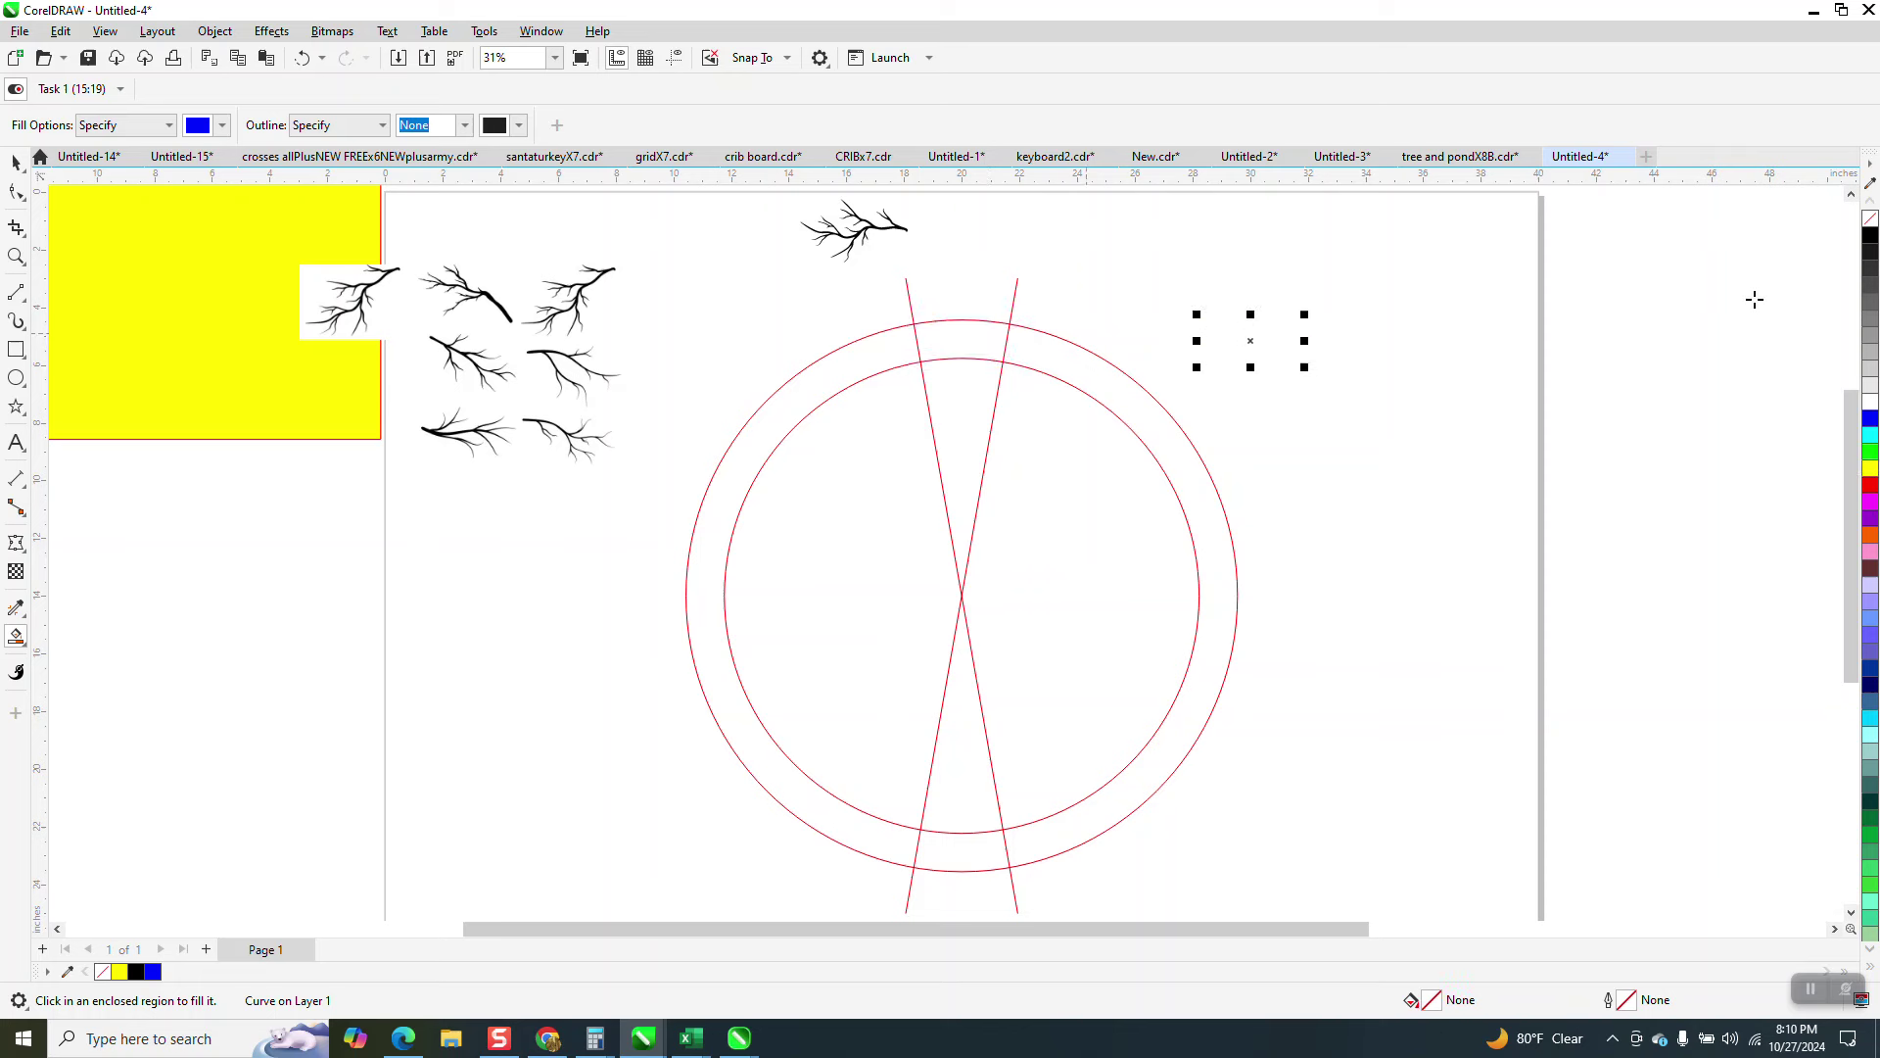
click(1253, 352)
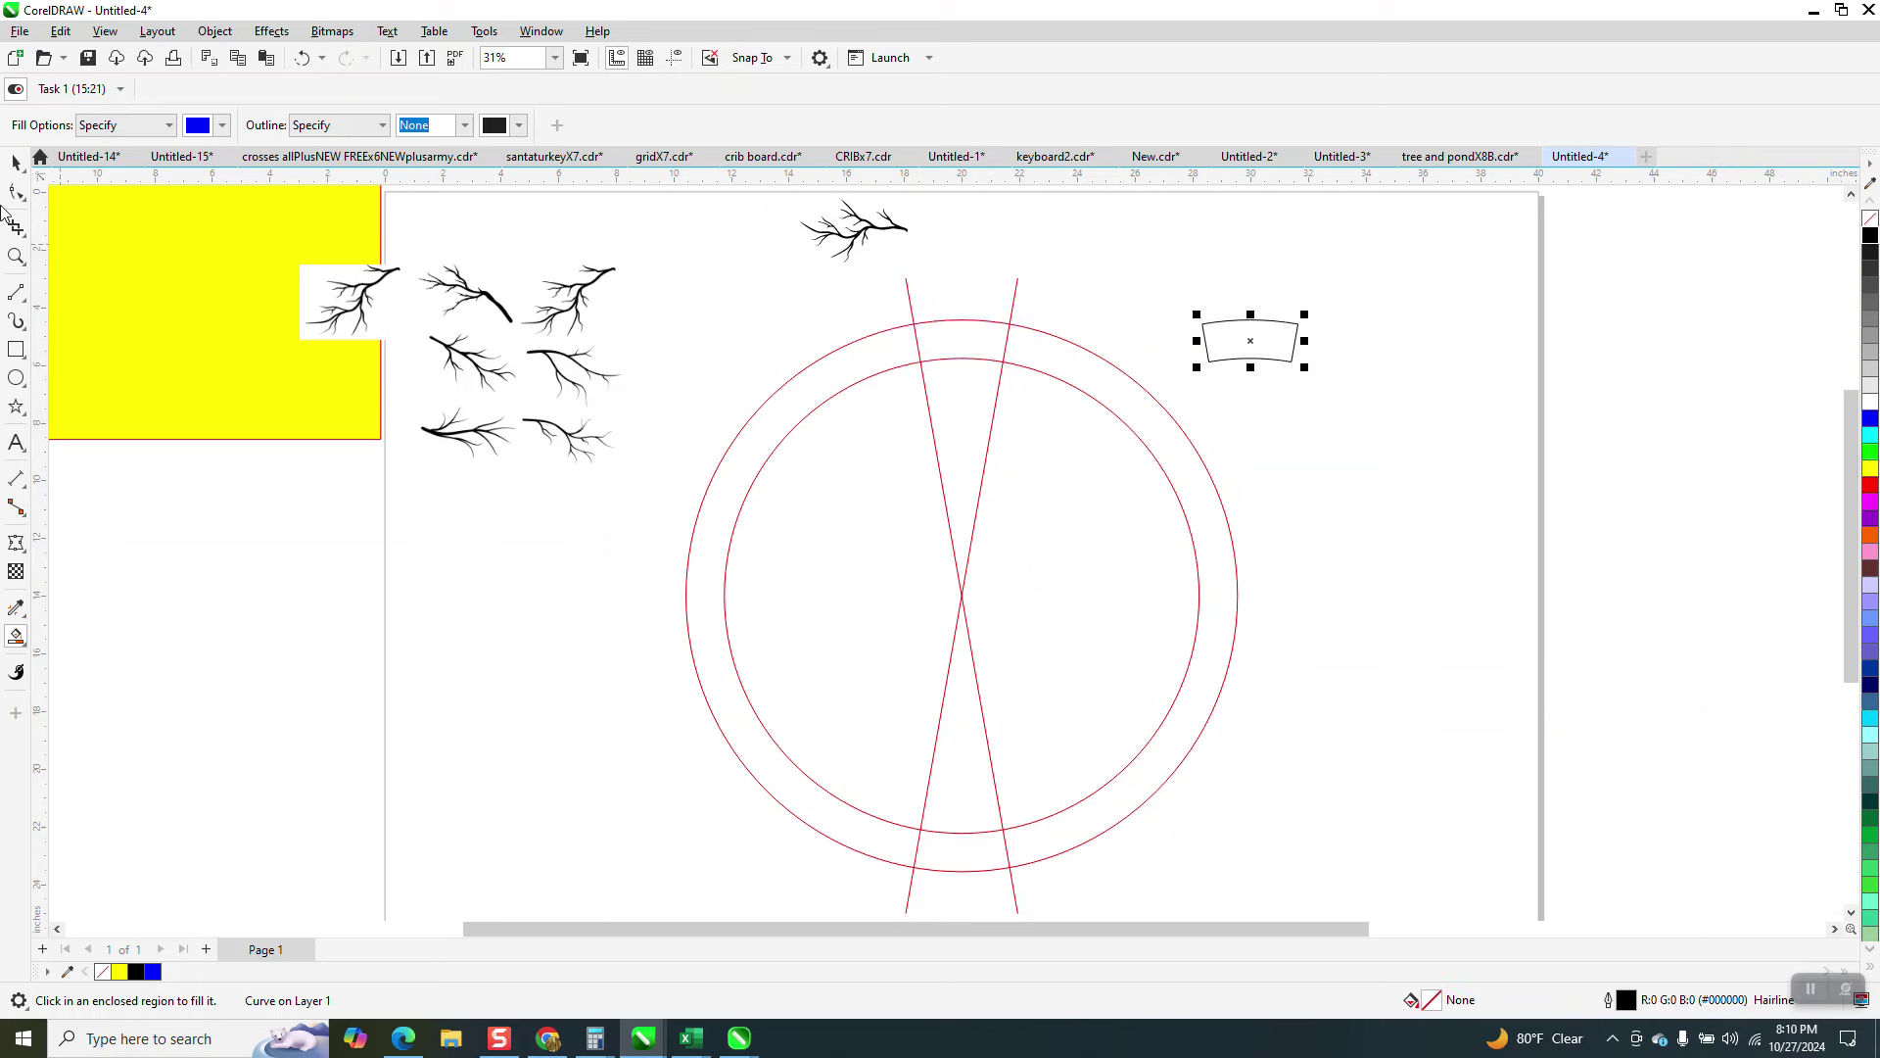
- Place the top branch just above the wedge shape and zoom in on both
click(16, 161)
drag(870, 235, 1258, 289)
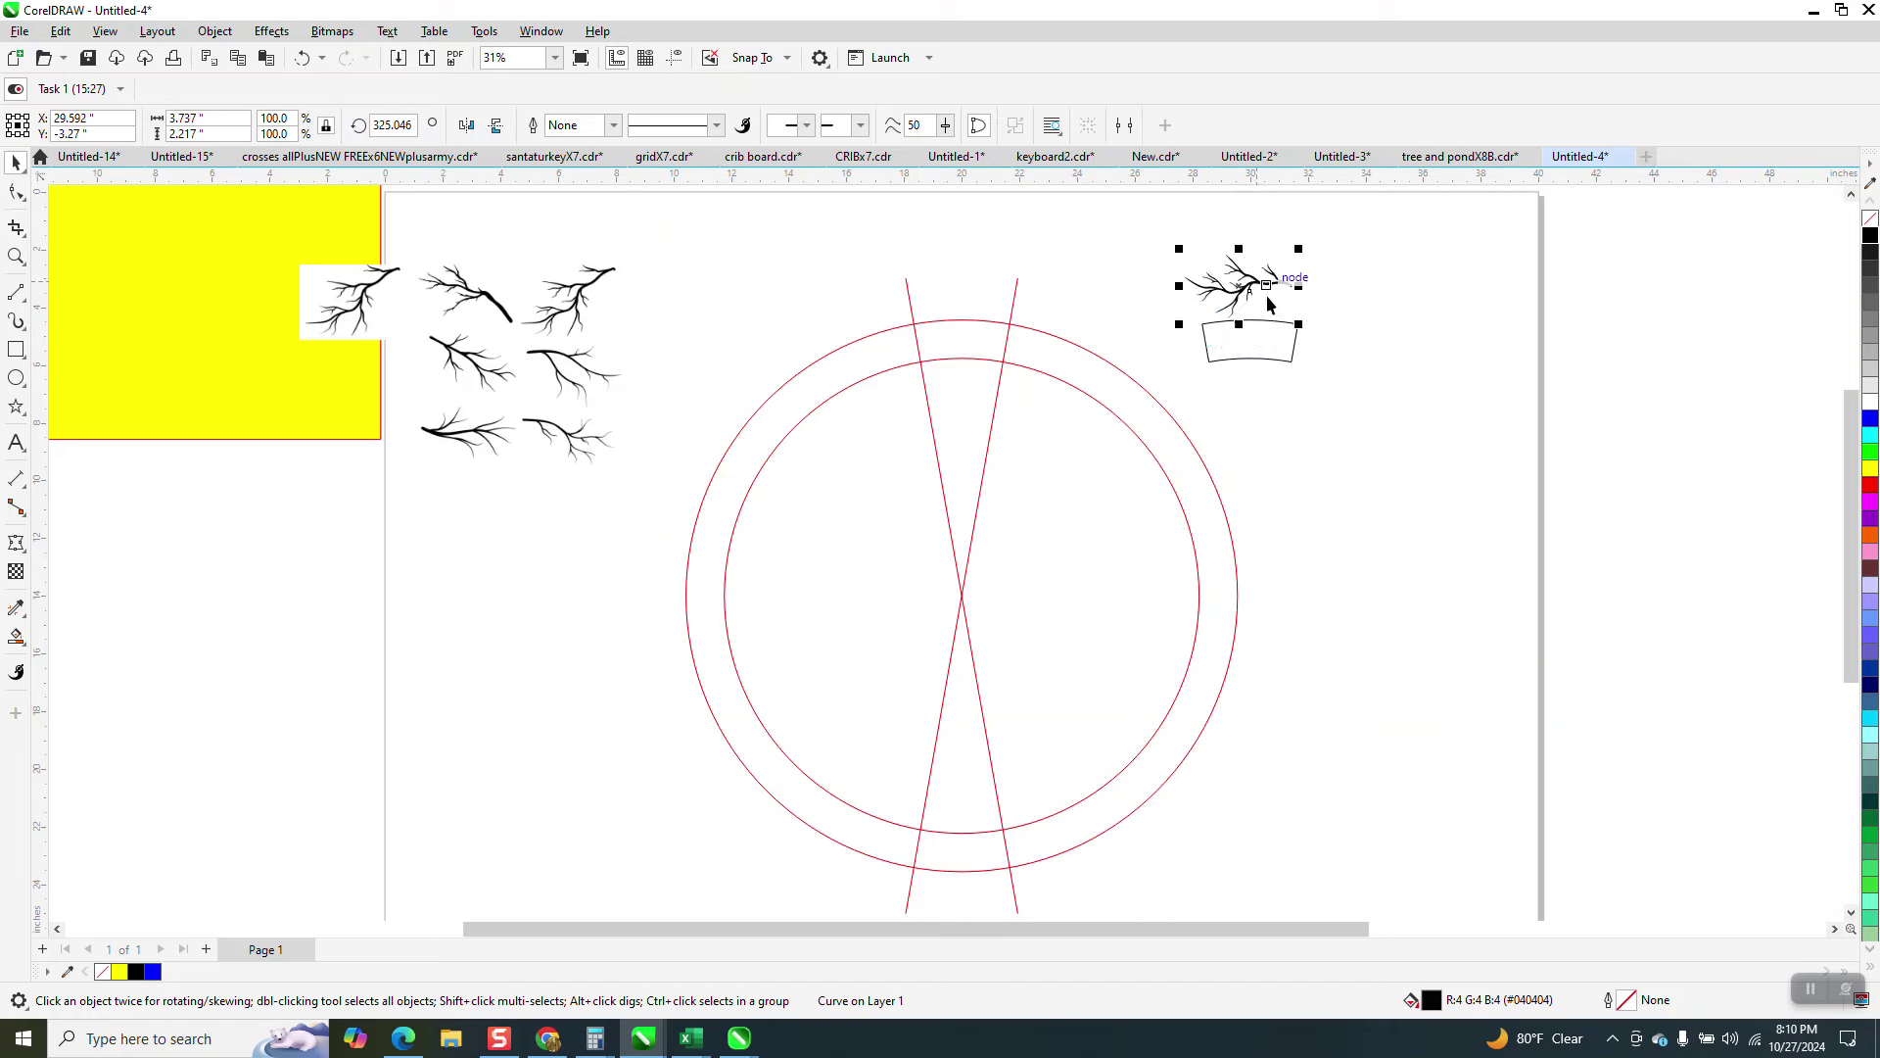
click(16, 257)
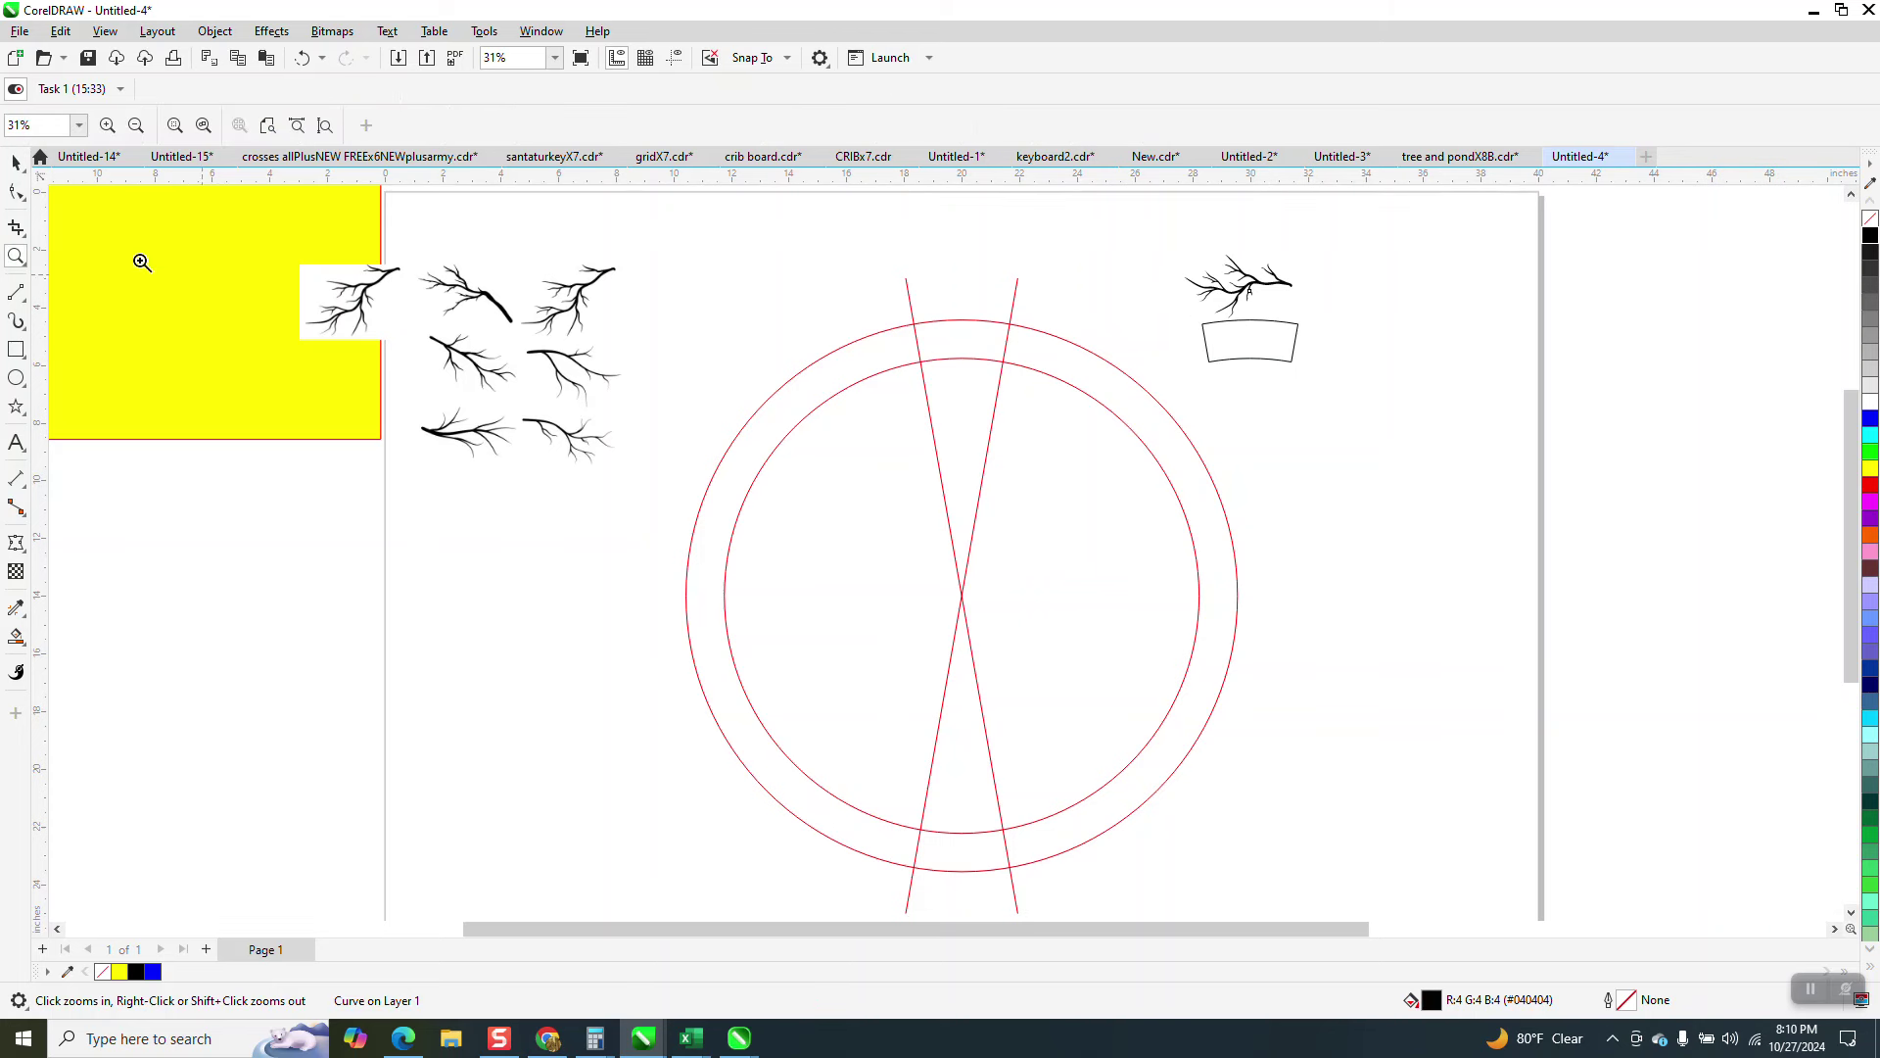
drag(1165, 247, 1410, 467)
click(16, 159)
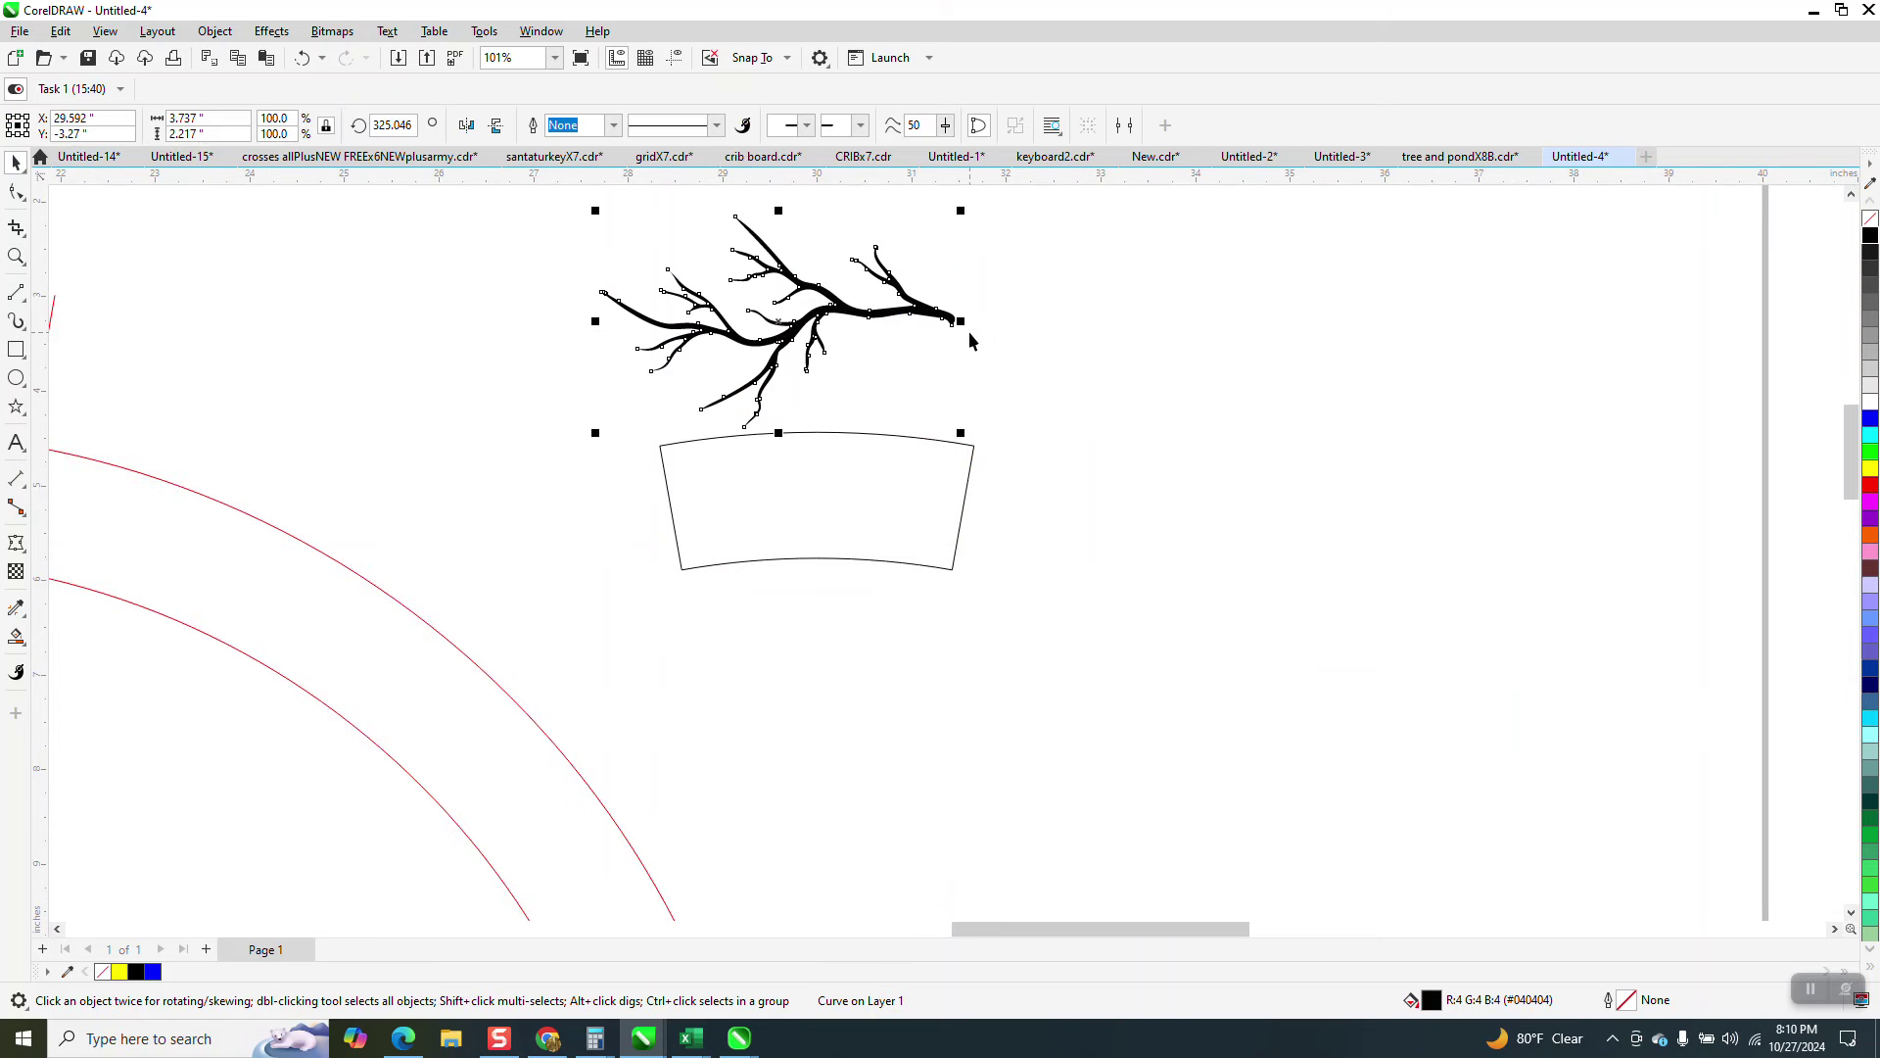
- Warp the branch with an envelope created from the wedge shape, then add the wedge to the selection
click(271, 31)
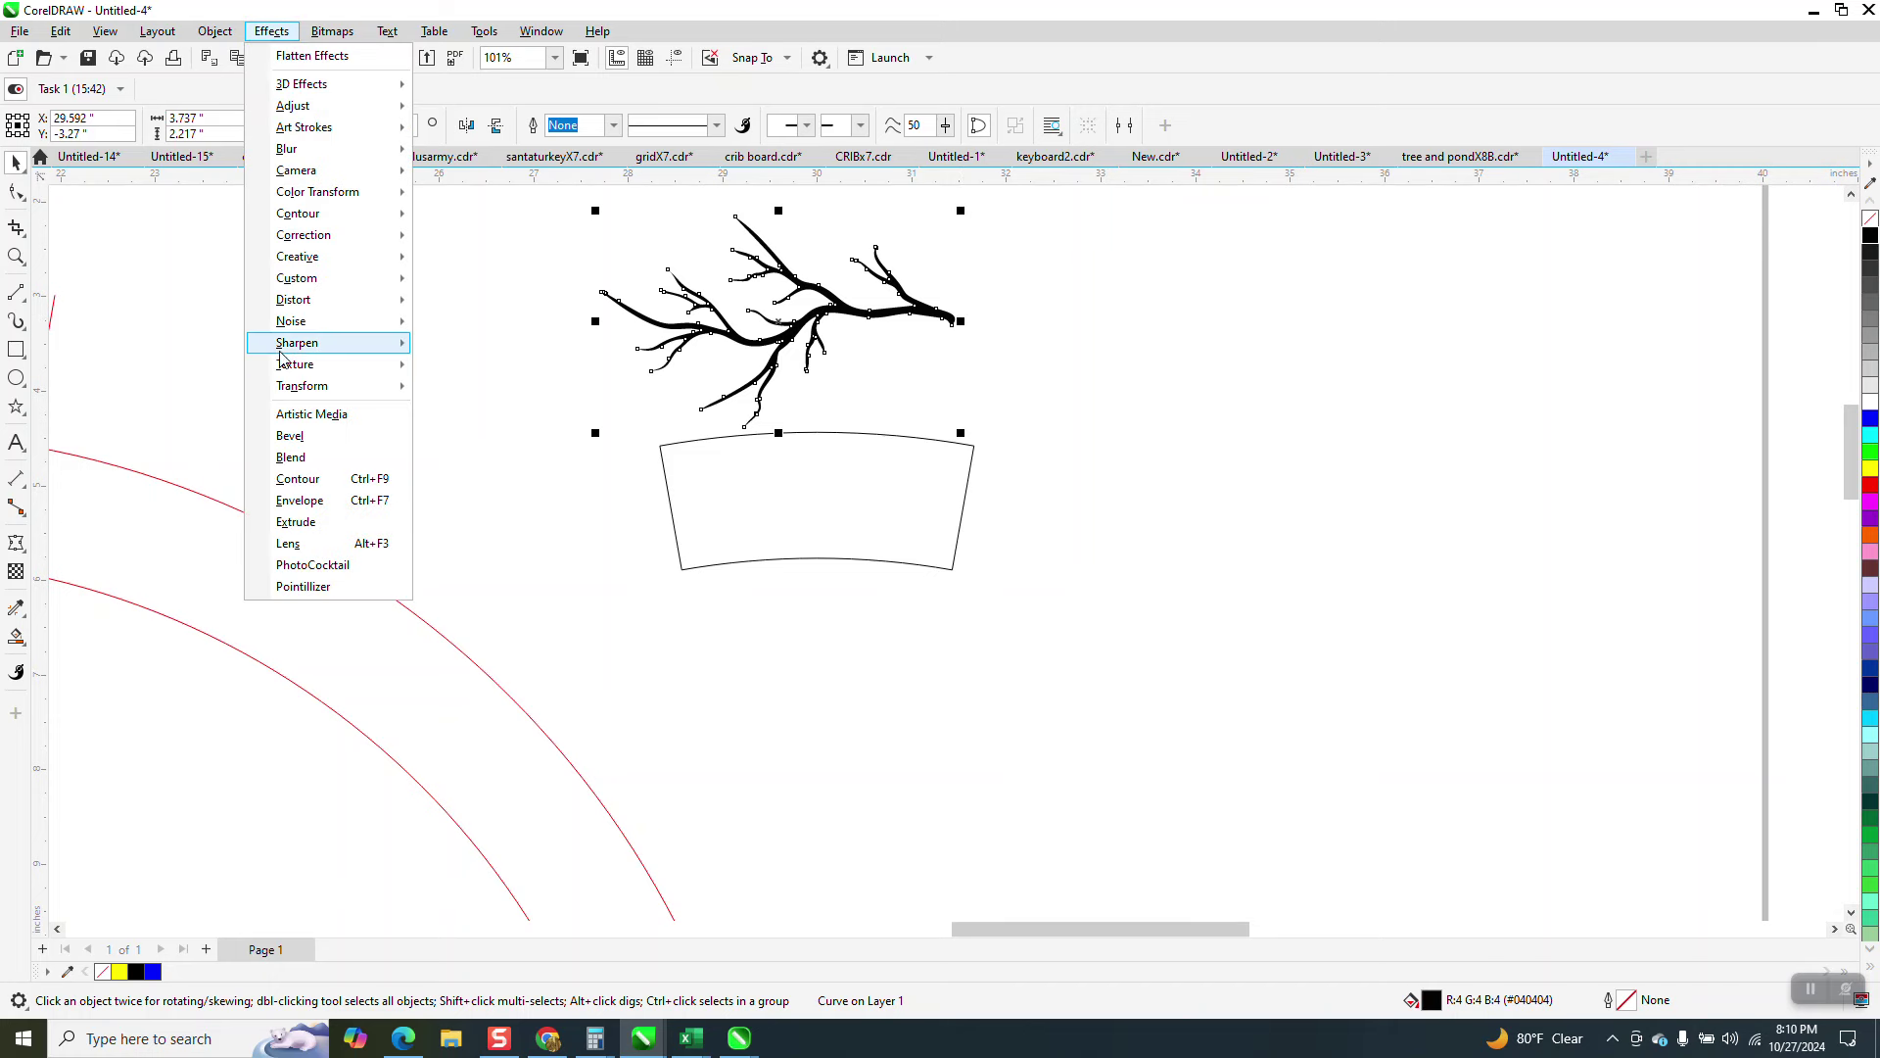
click(298, 500)
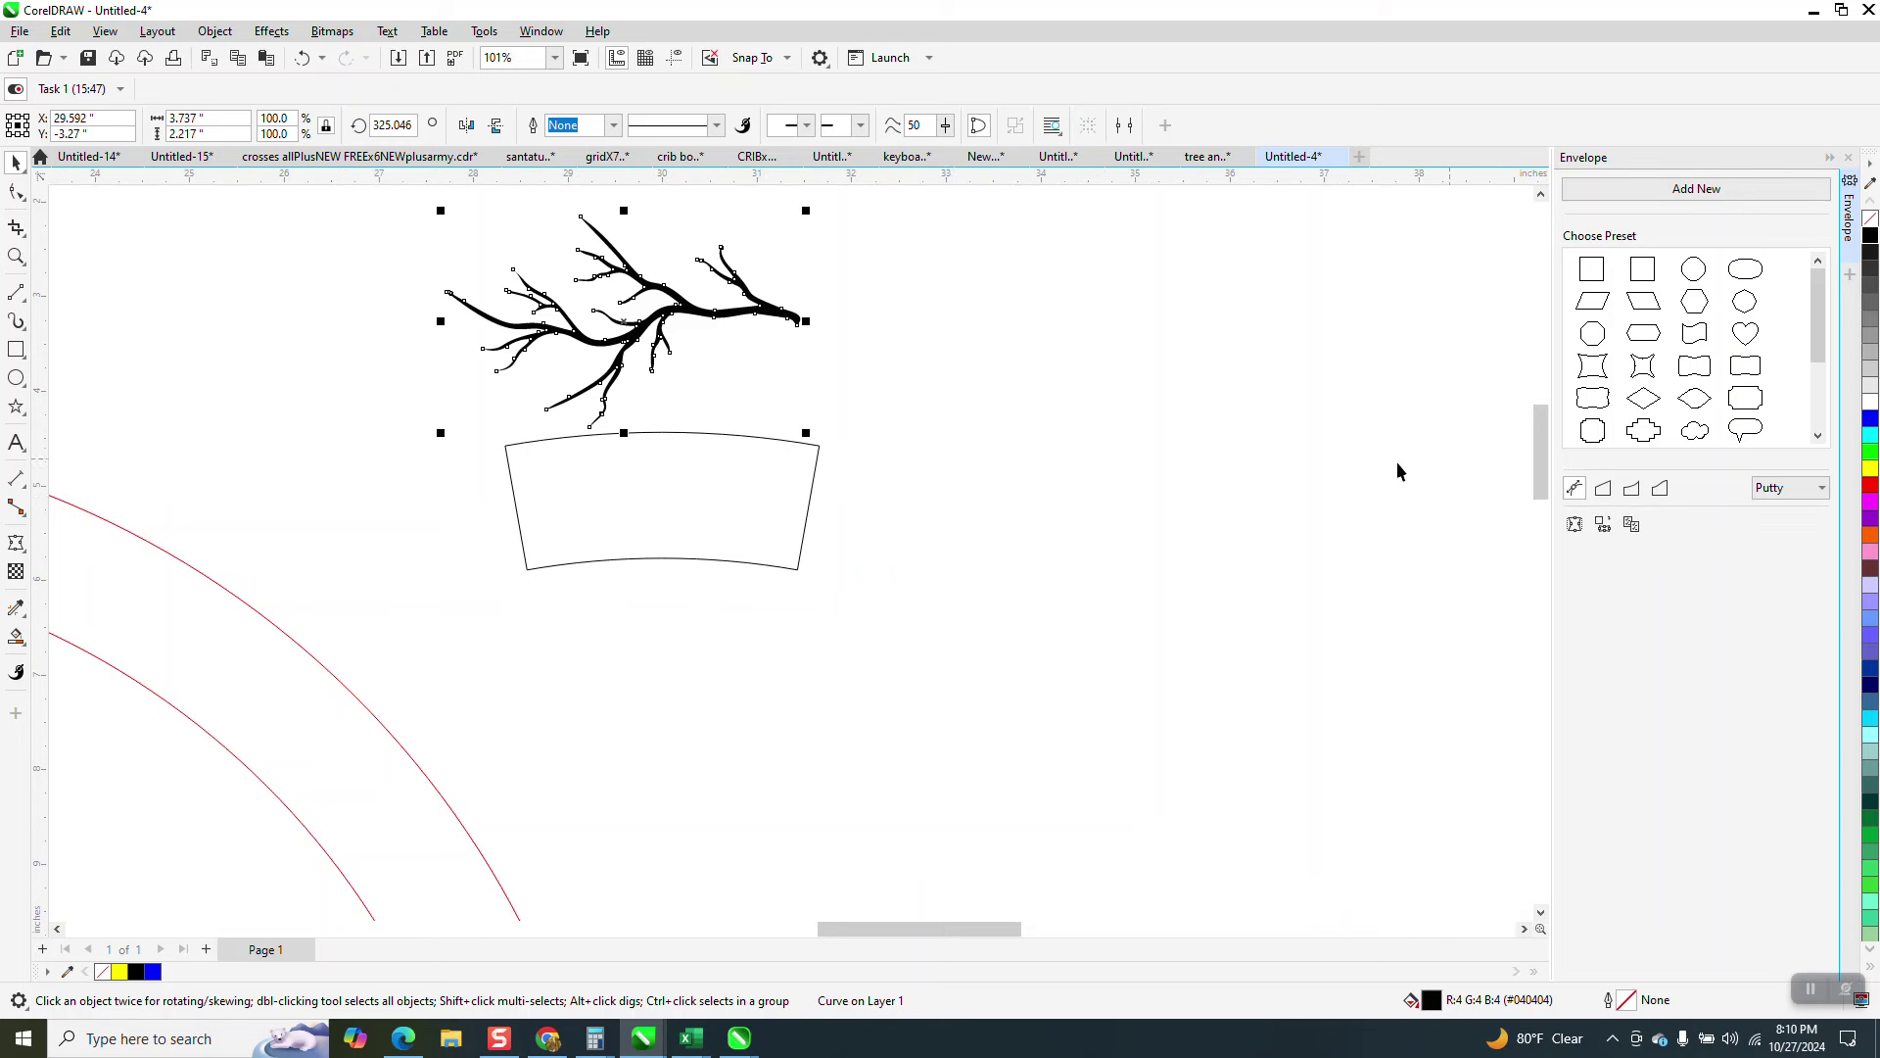
click(1603, 525)
click(668, 519)
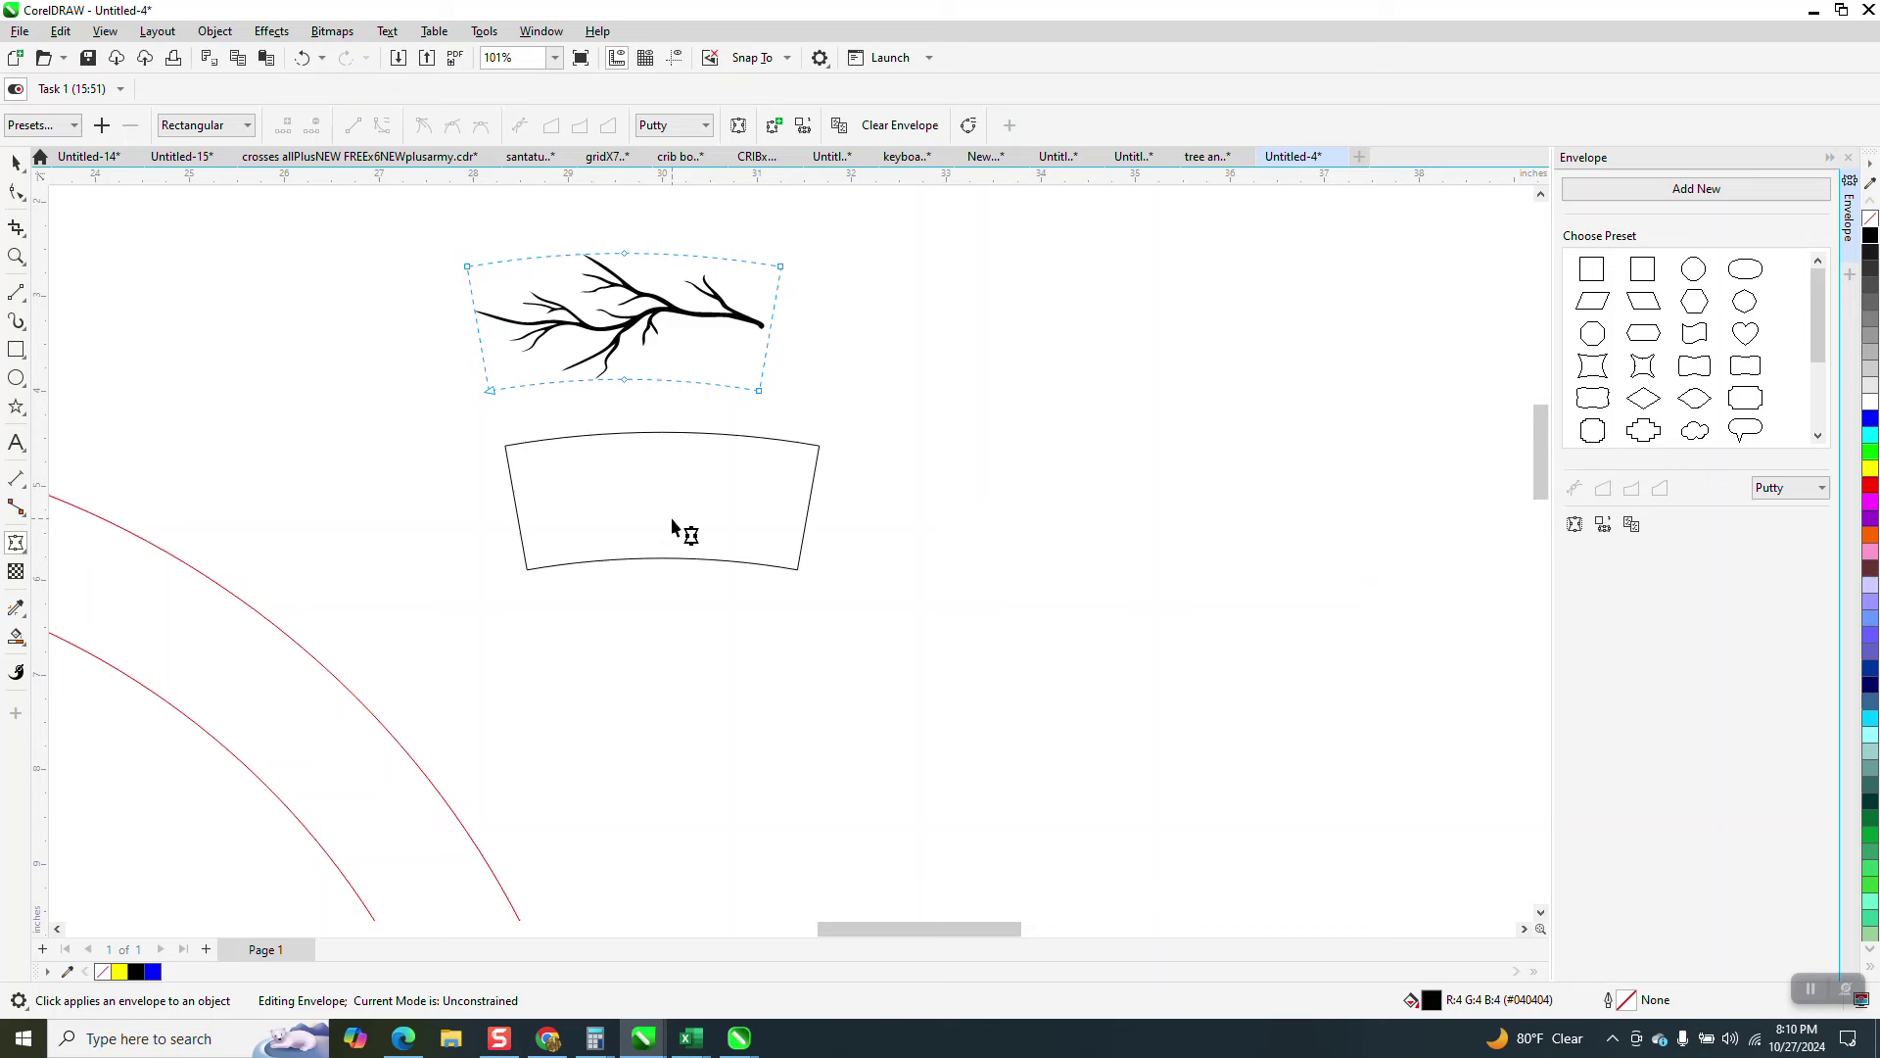
click(17, 163)
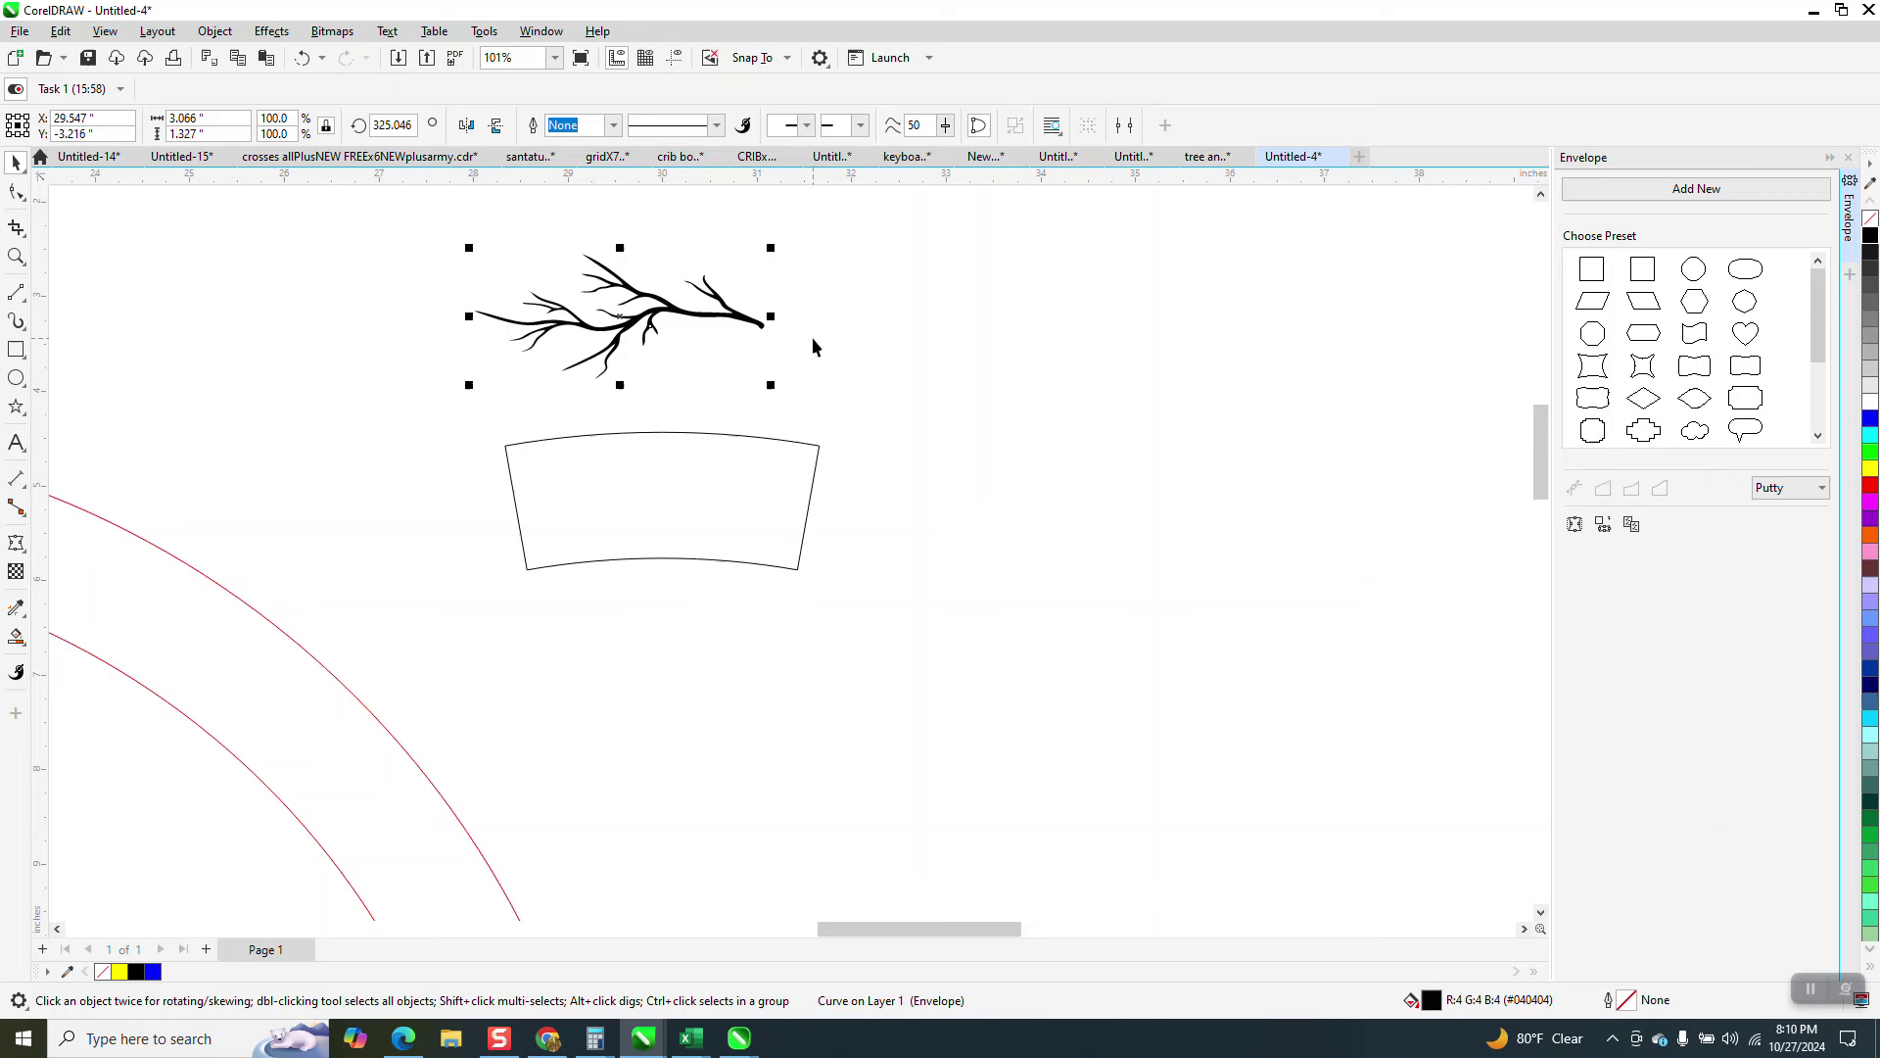
shift+click(773, 443)
- Centre the branch in the wedge and horizontally on the page, then delete the empty wedge outline
key(e)
key(c)
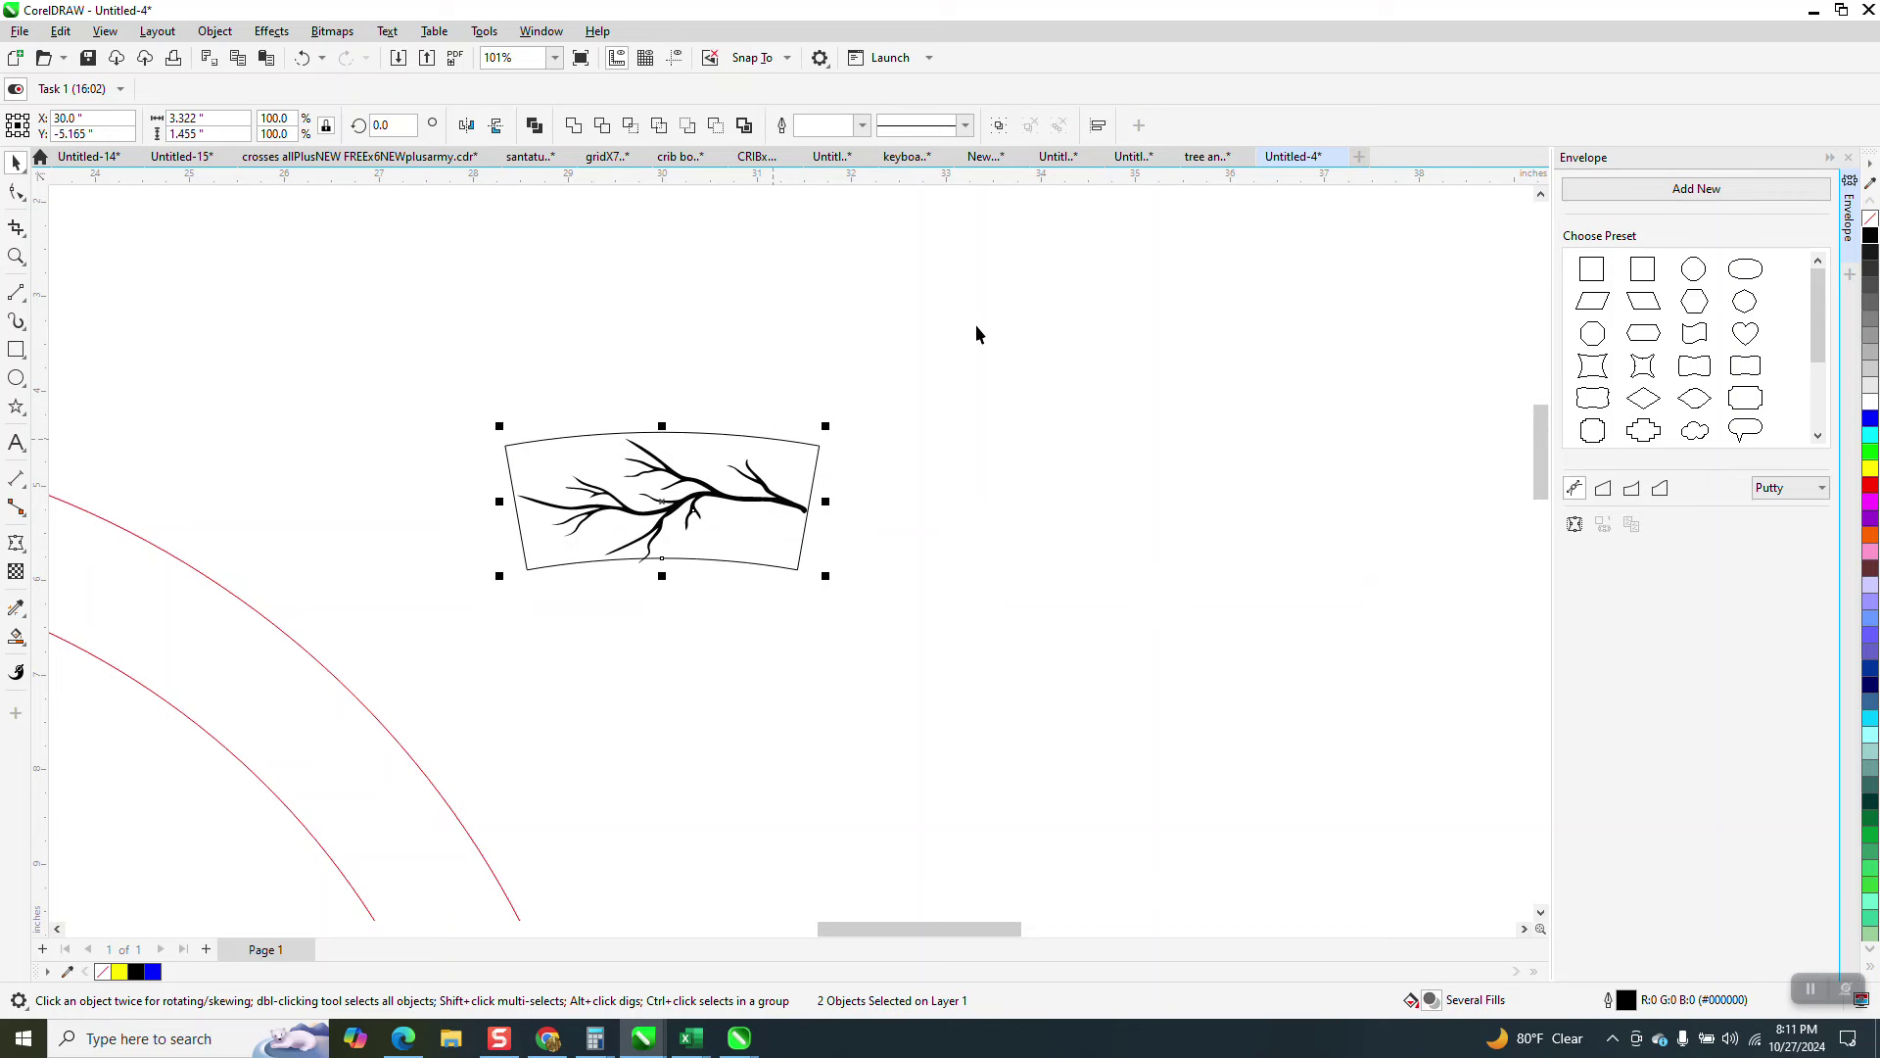
scroll(1073, 414, down, 4)
click(1044, 339)
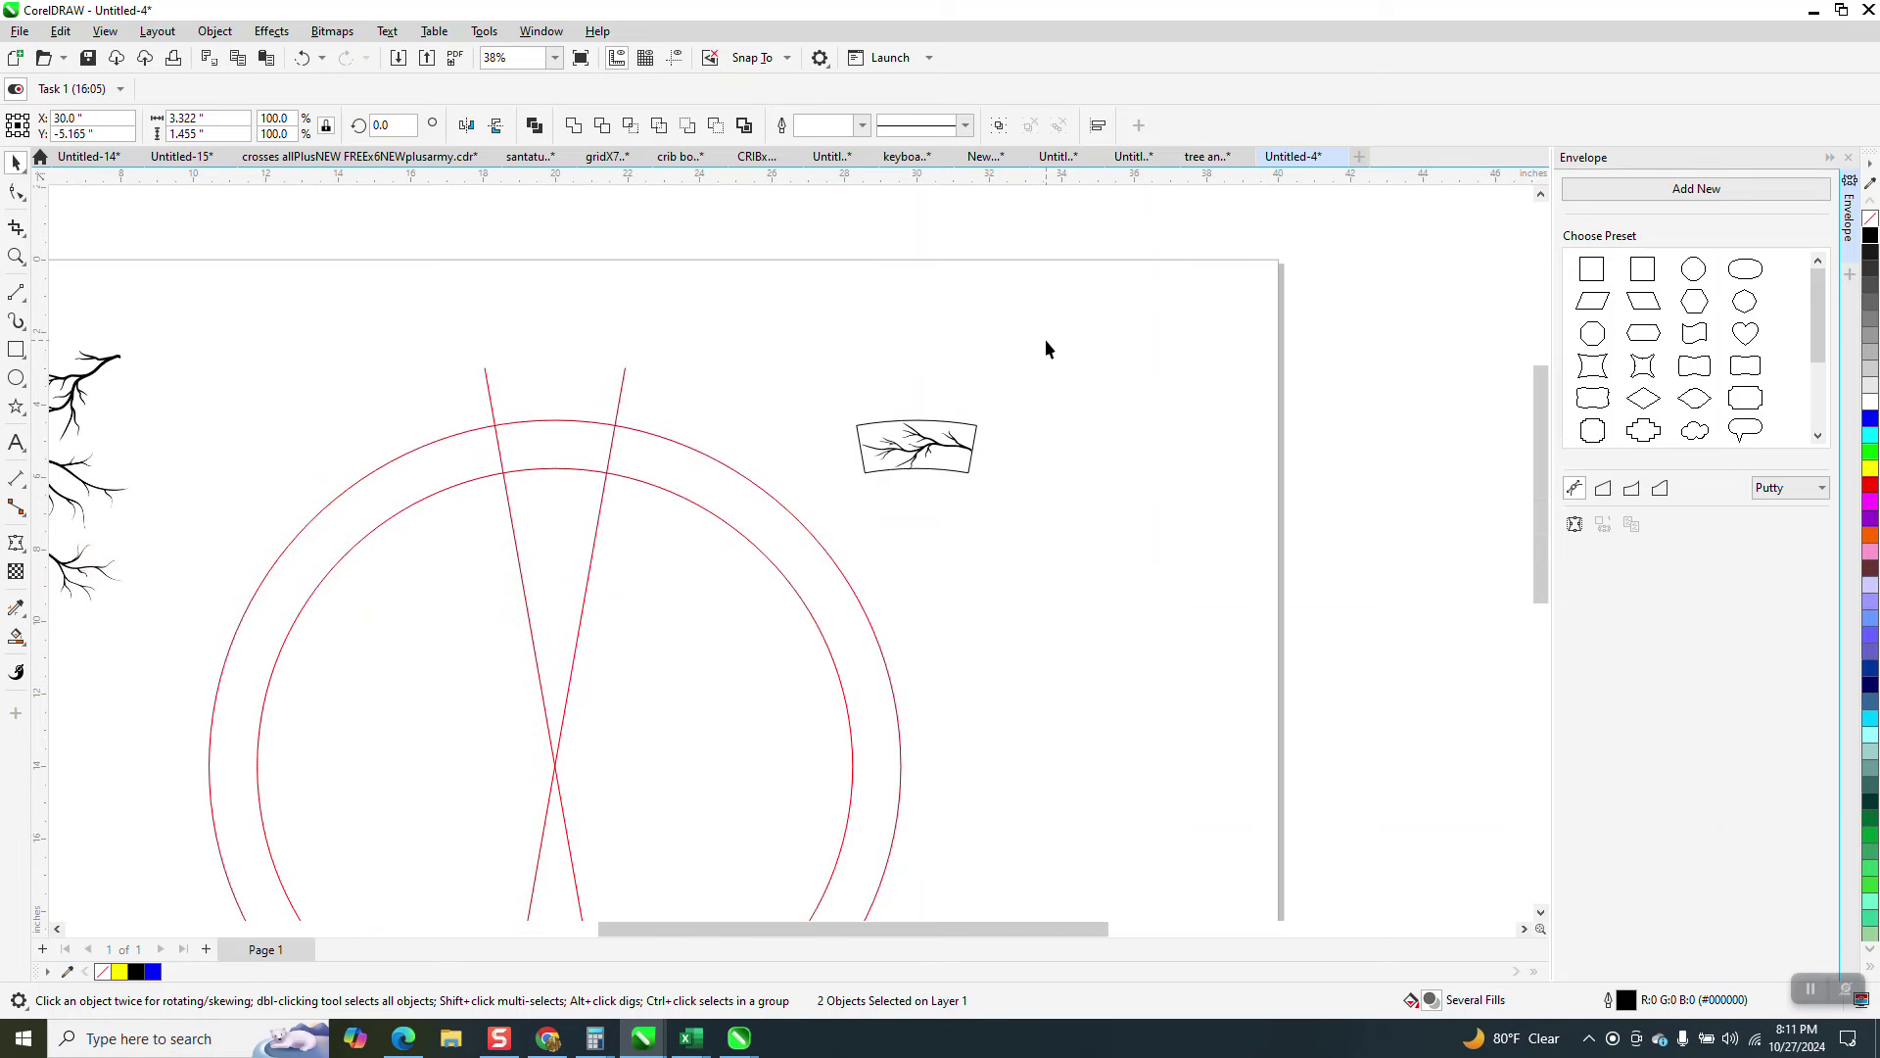
click(964, 453)
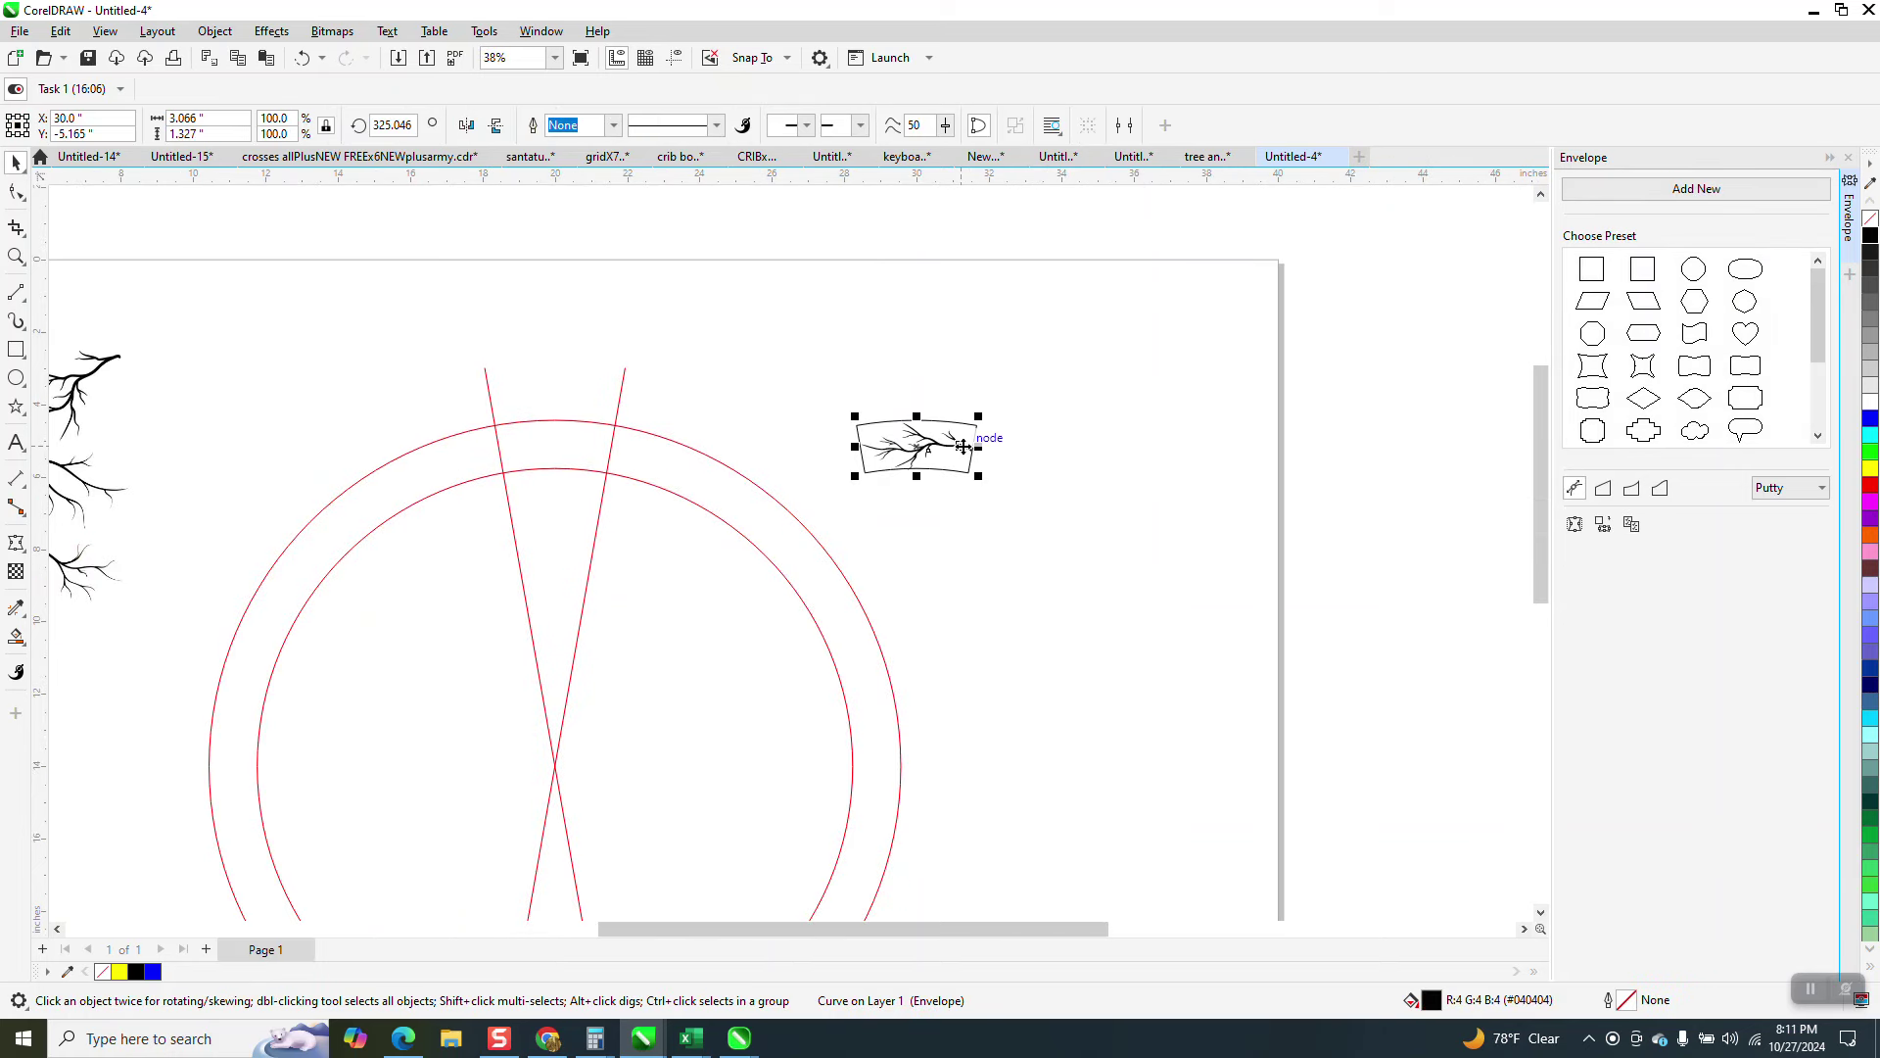
key(c)
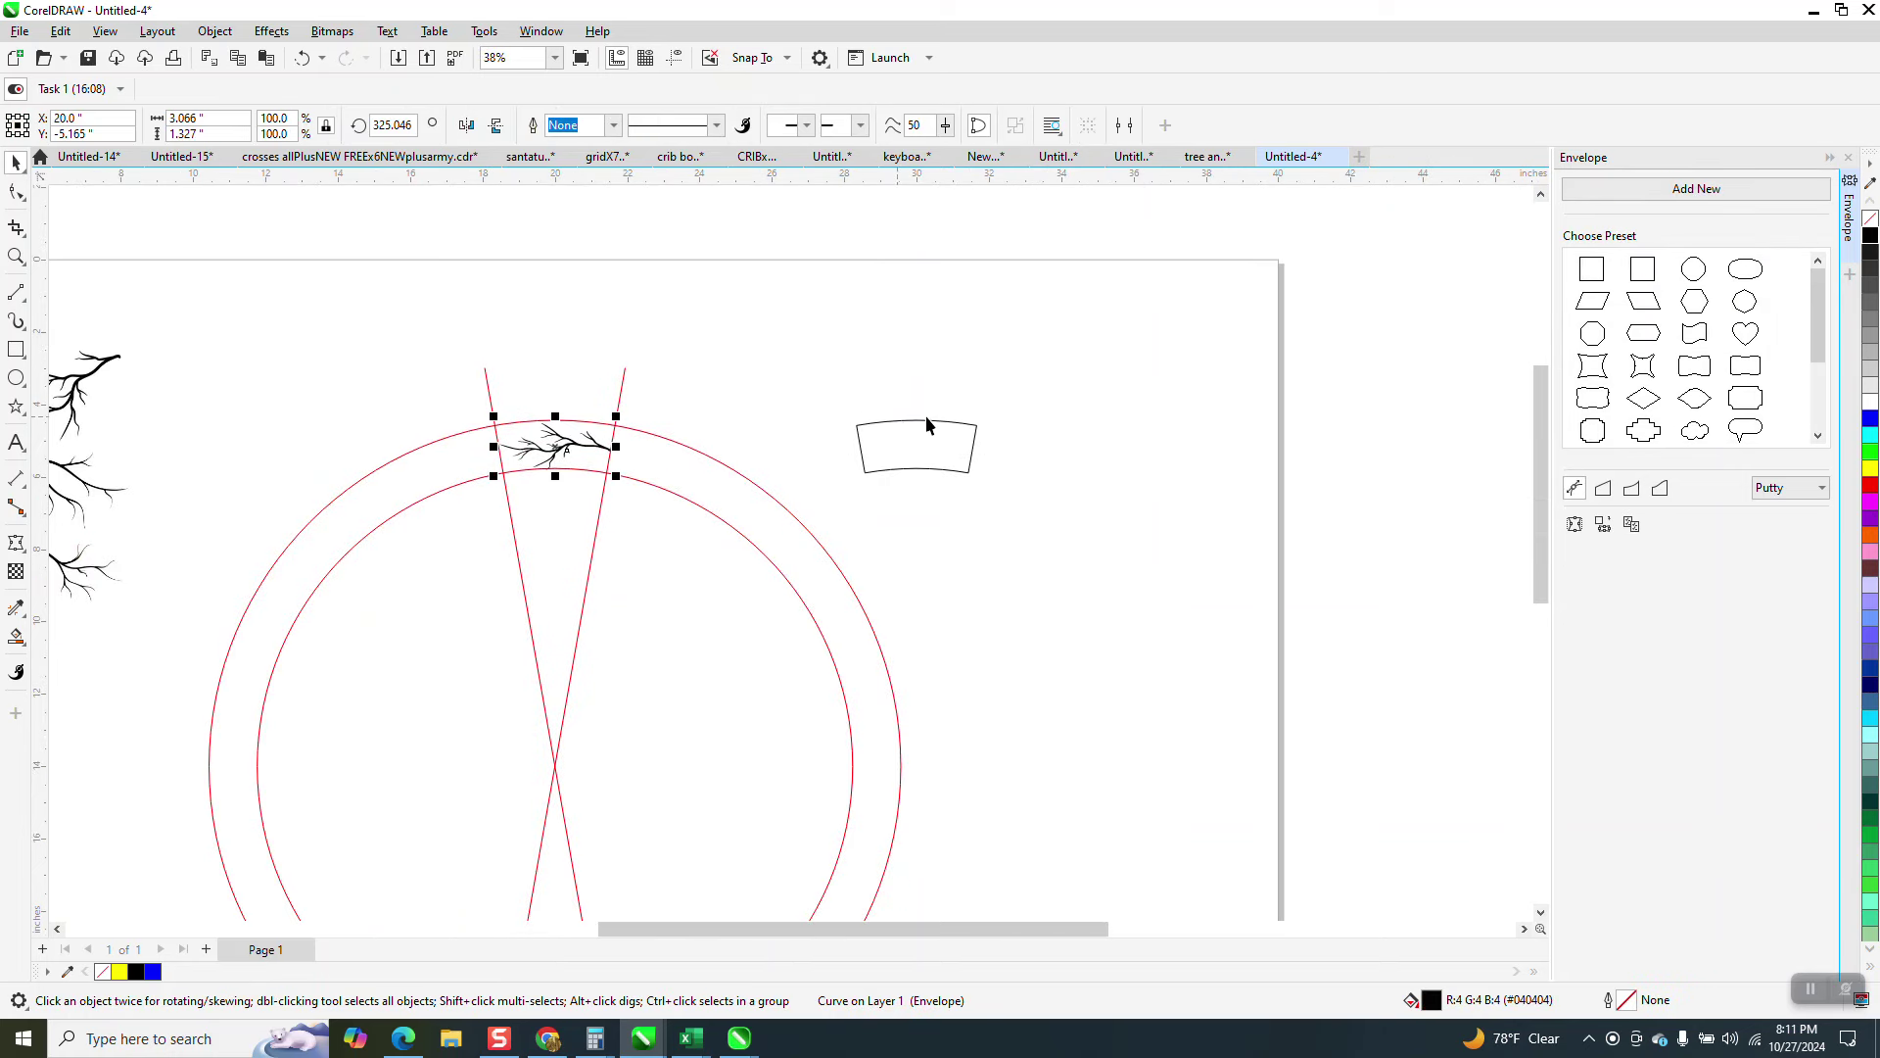
drag(802, 378, 1094, 480)
key(Delete)
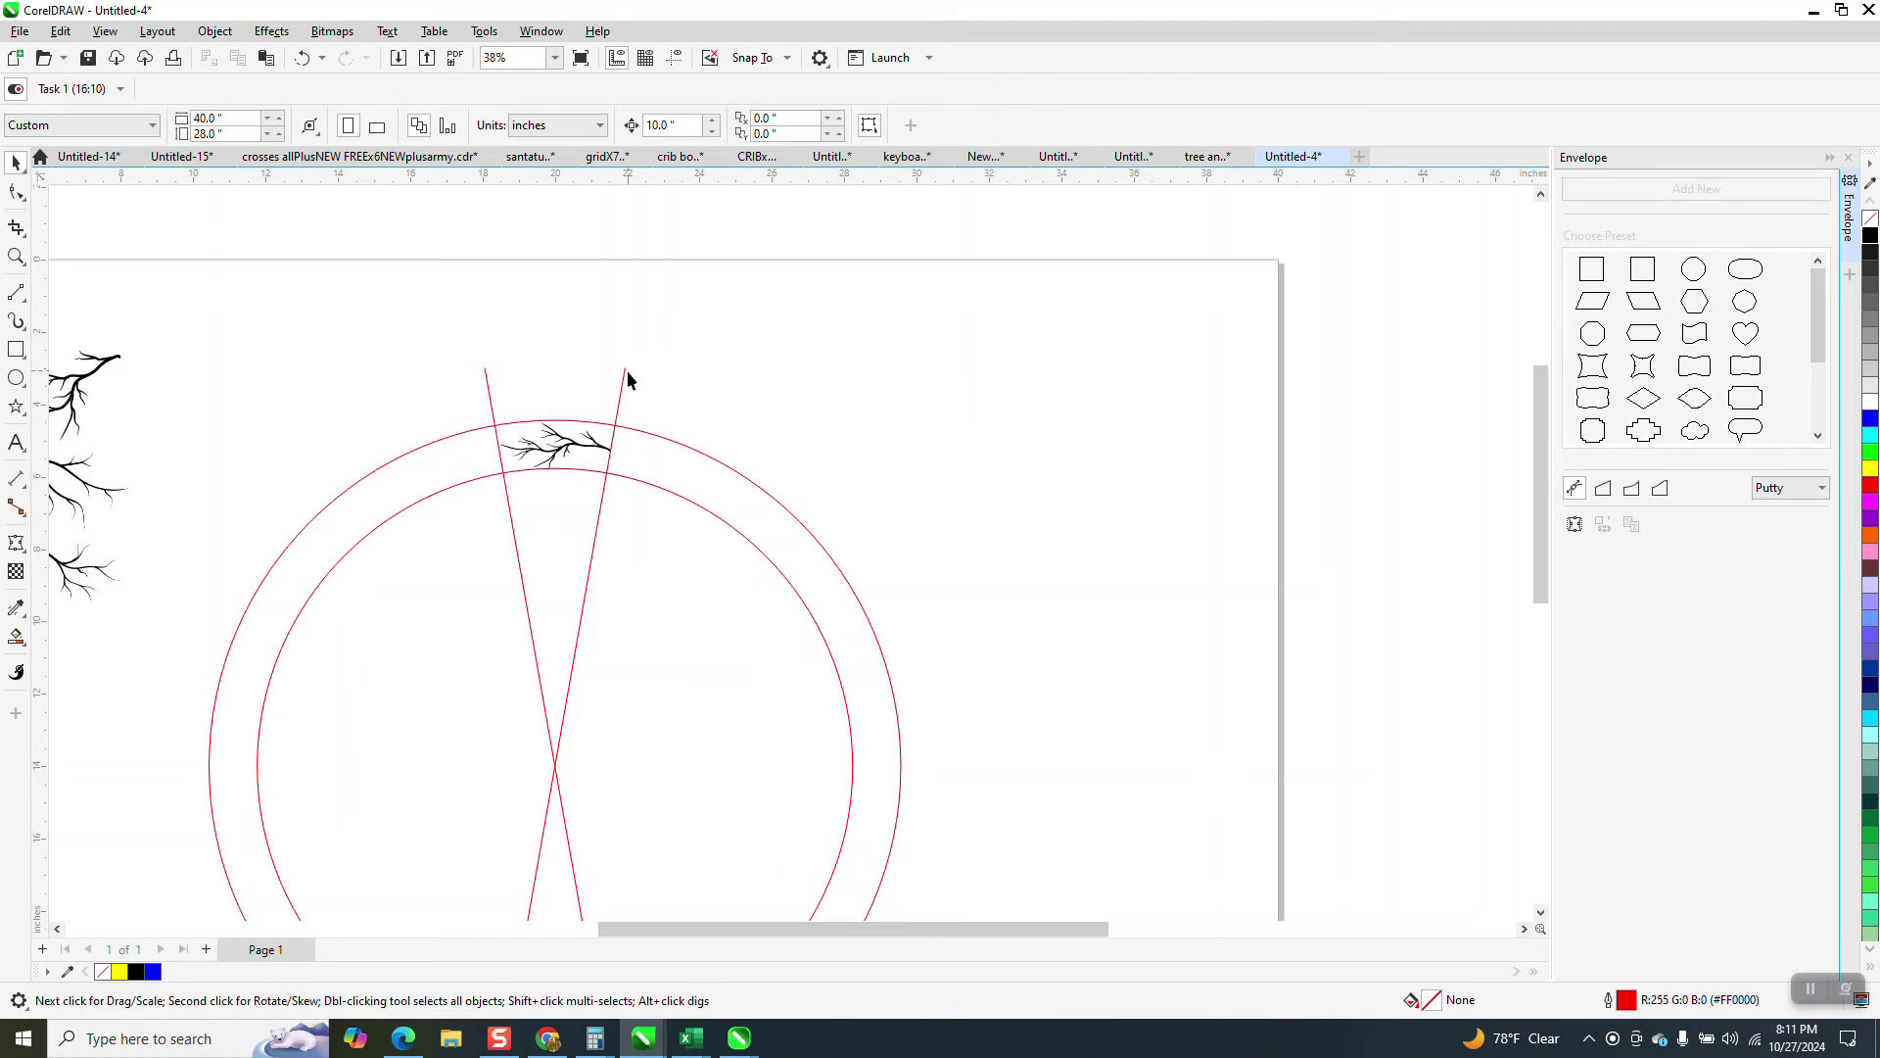
- Nudge the red circles and lines right onto the sample wreath, leaving the branch on the page
scroll(628, 387, down, 2)
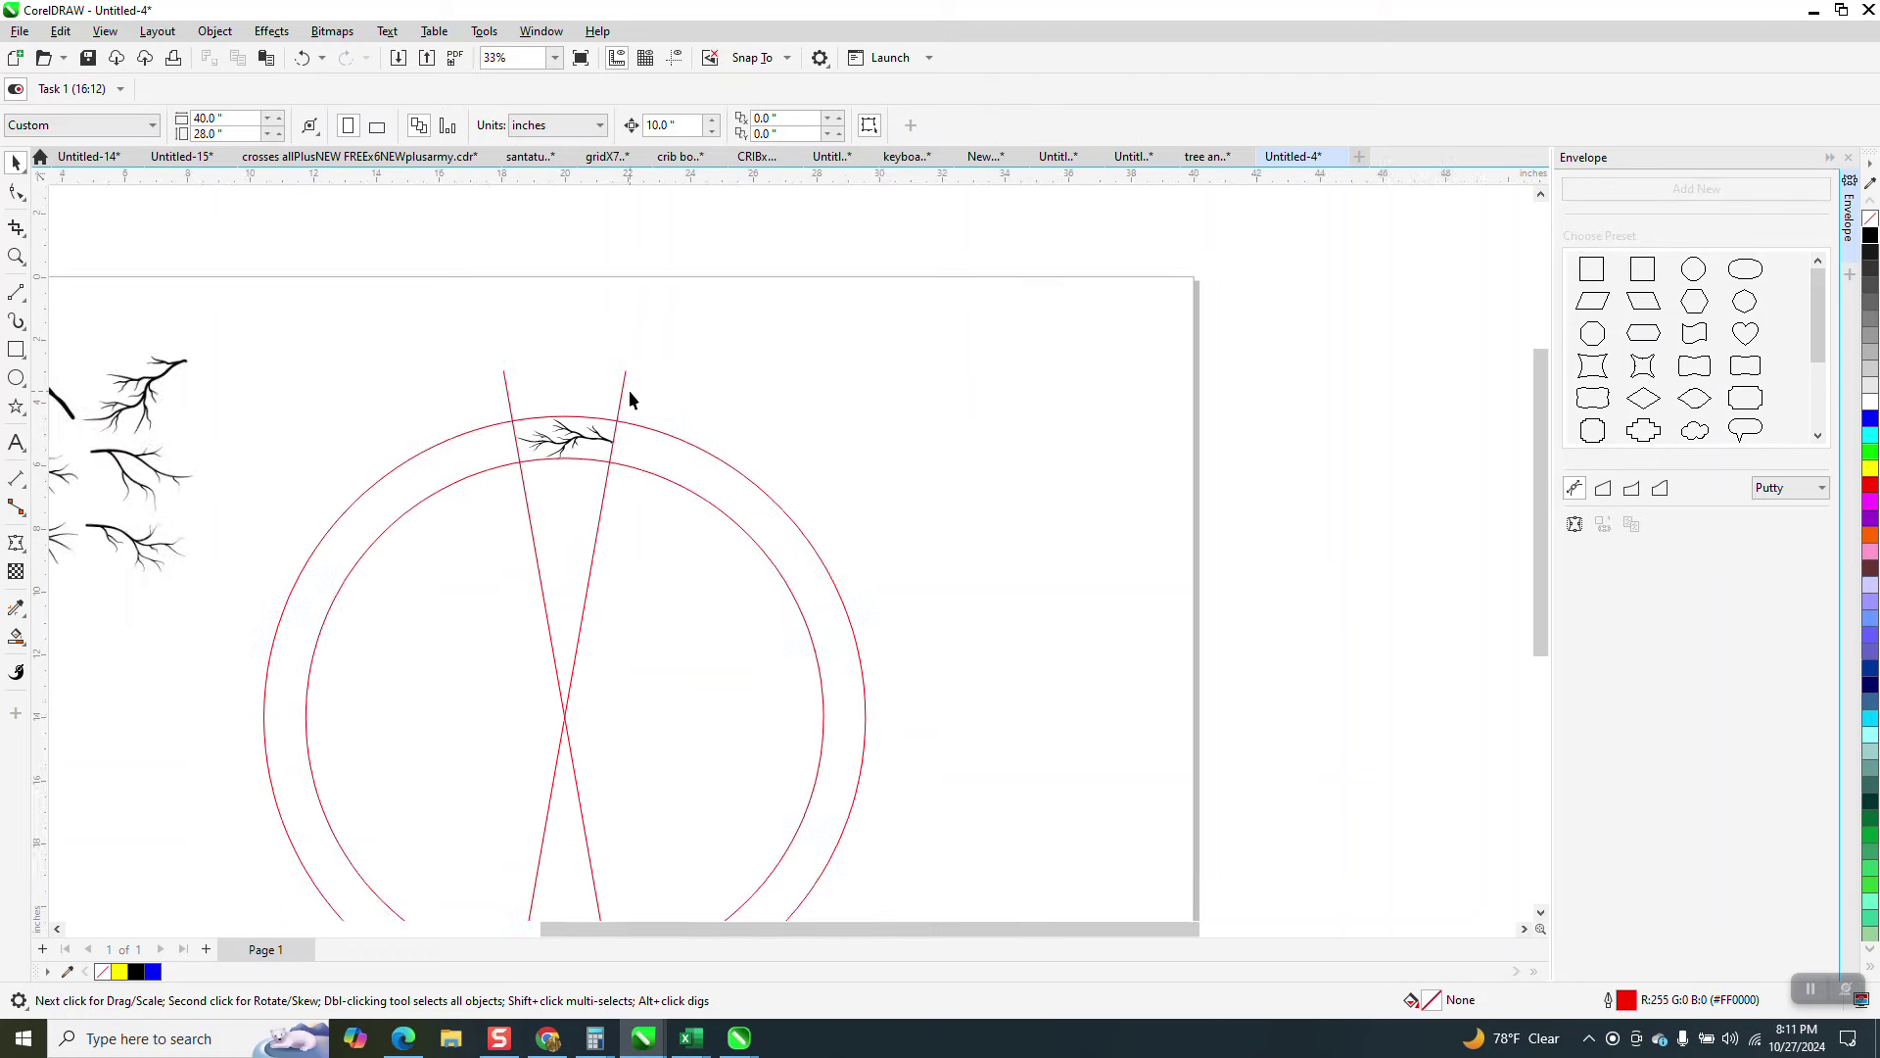
click(591, 426)
key(Up)
scroll(596, 419, down, 2)
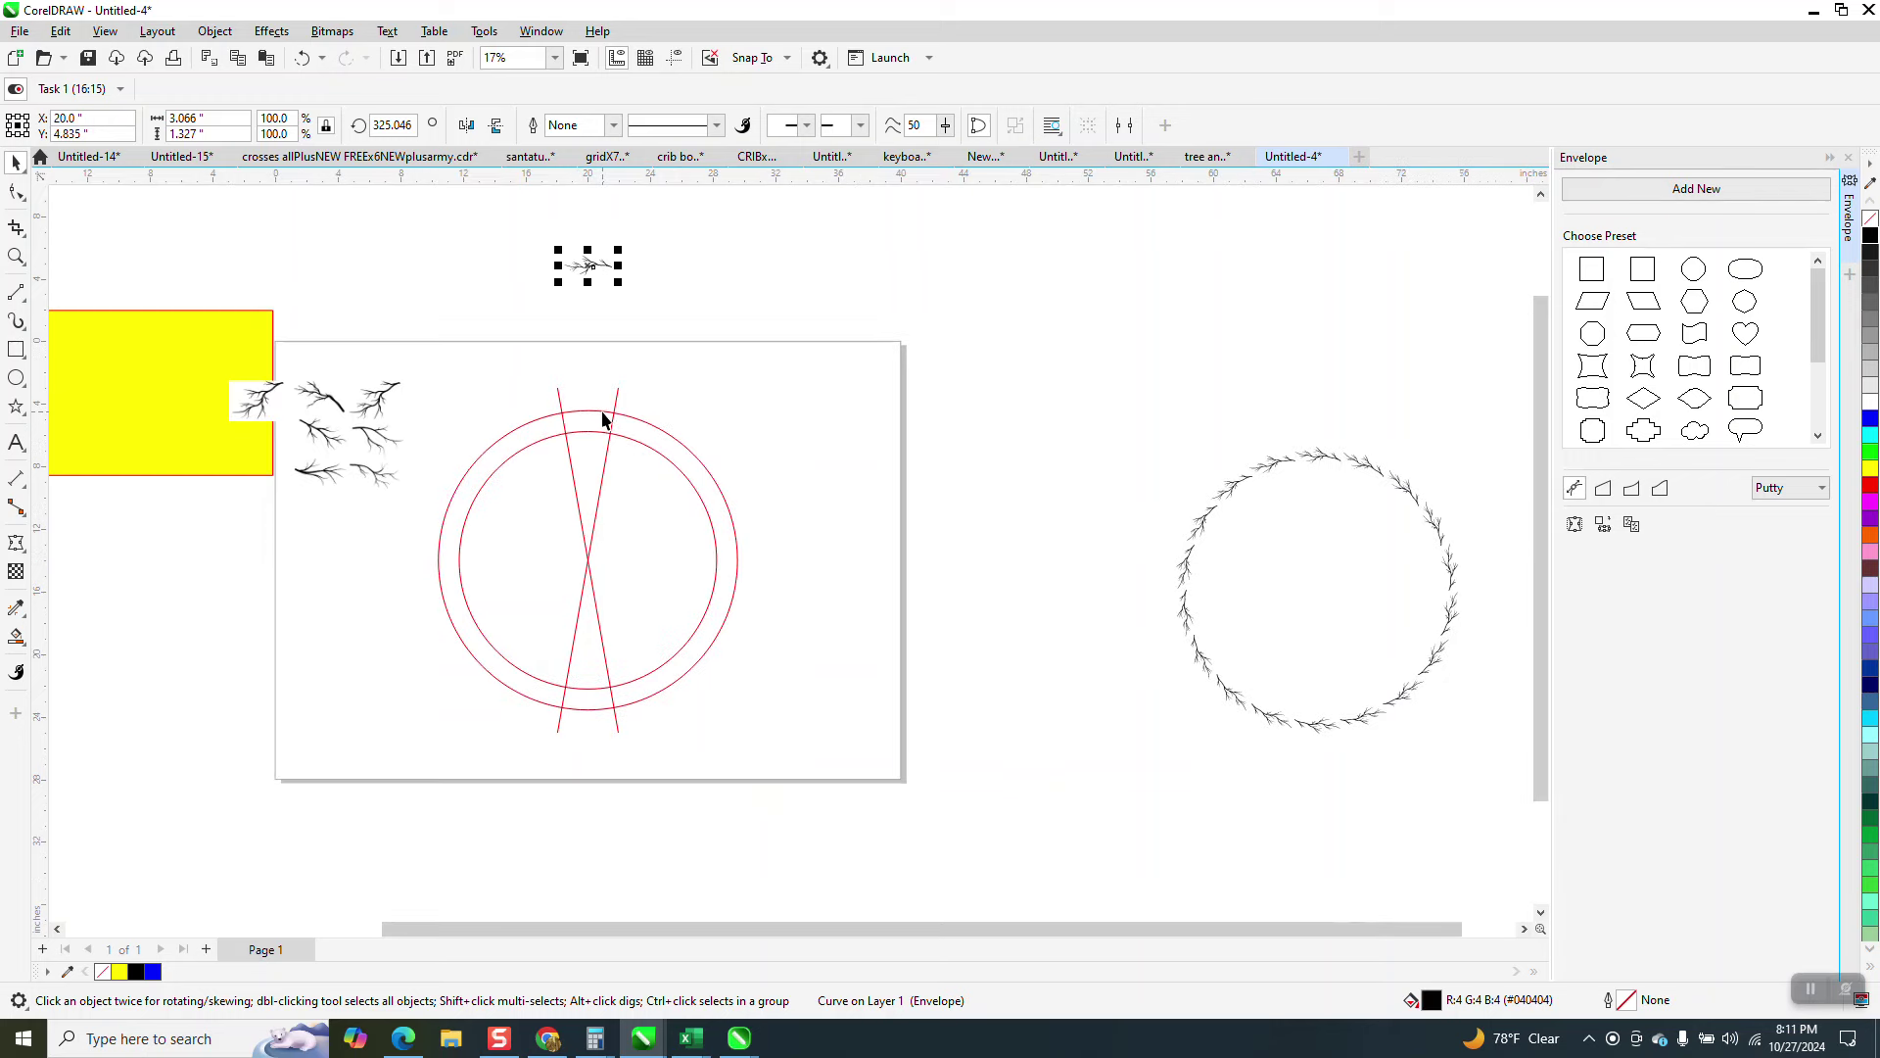
drag(379, 342, 419, 492)
drag(807, 703, 838, 725)
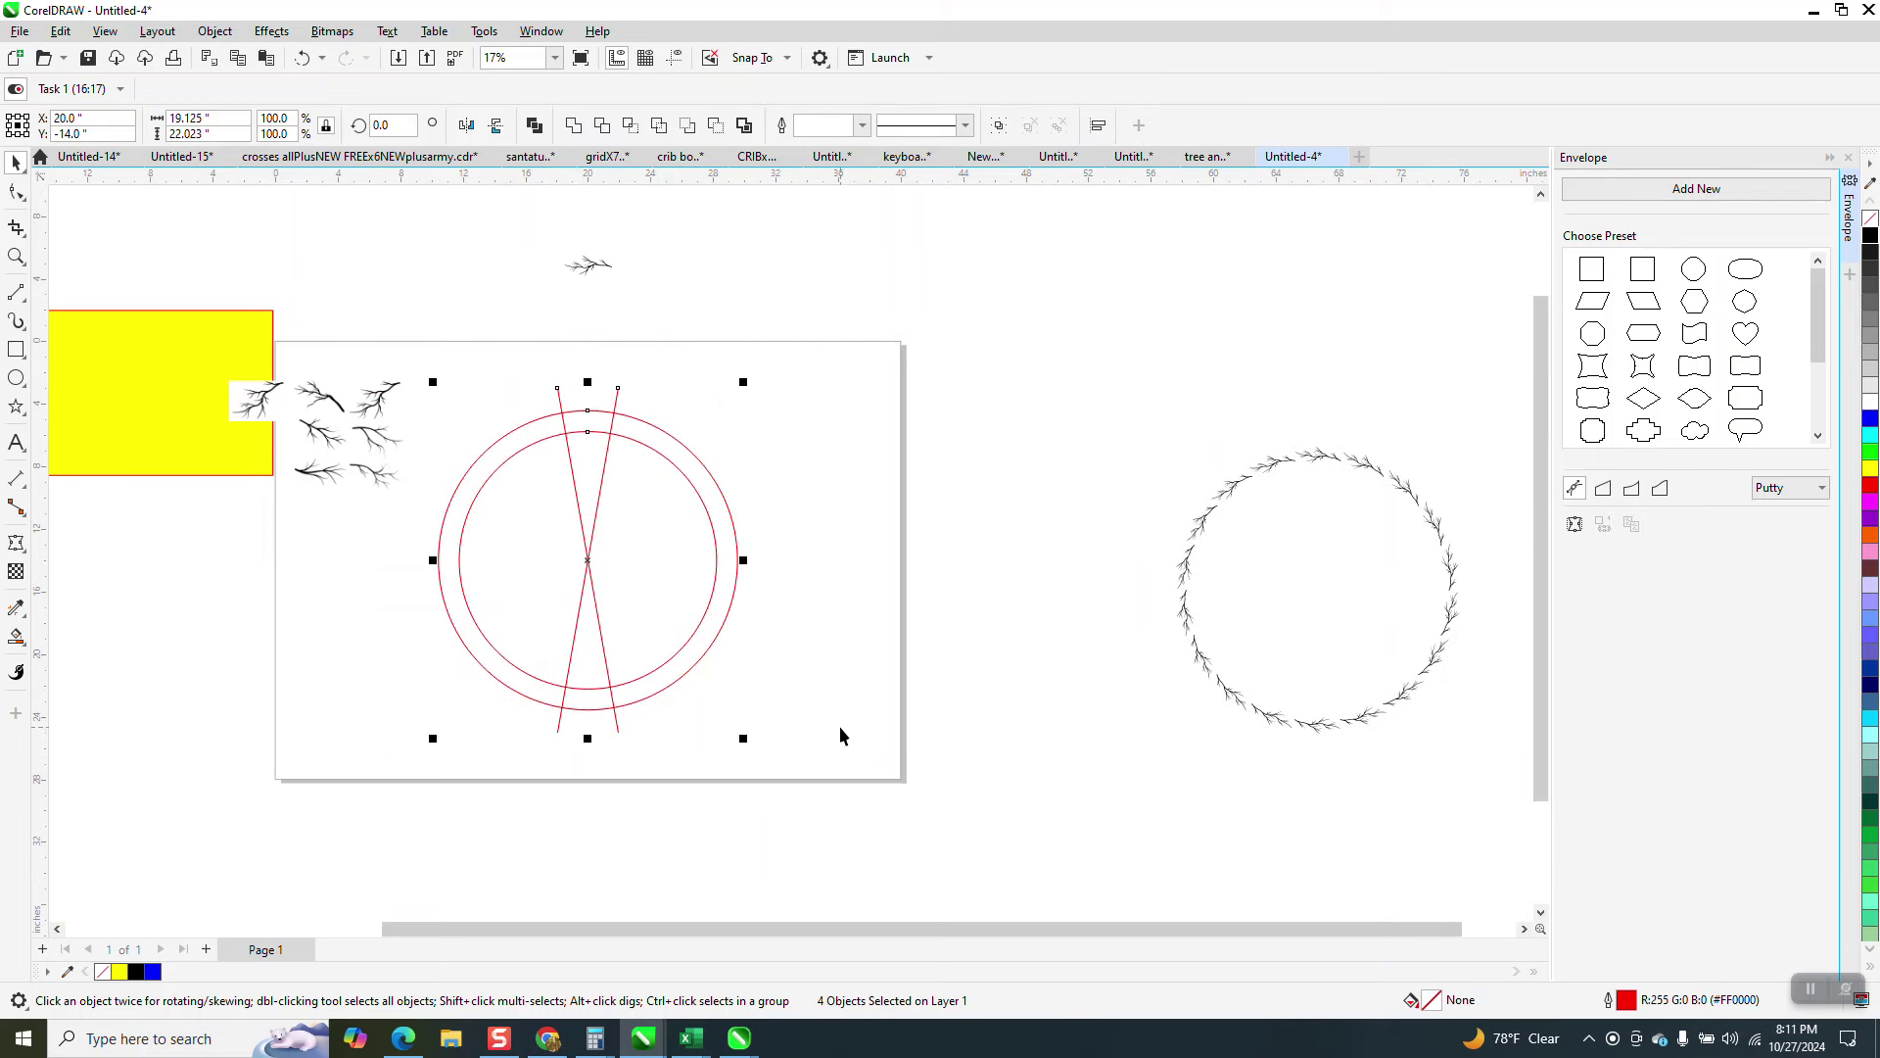
key(Right)
key(Right)
key(Right)
key(Right)
click(587, 278)
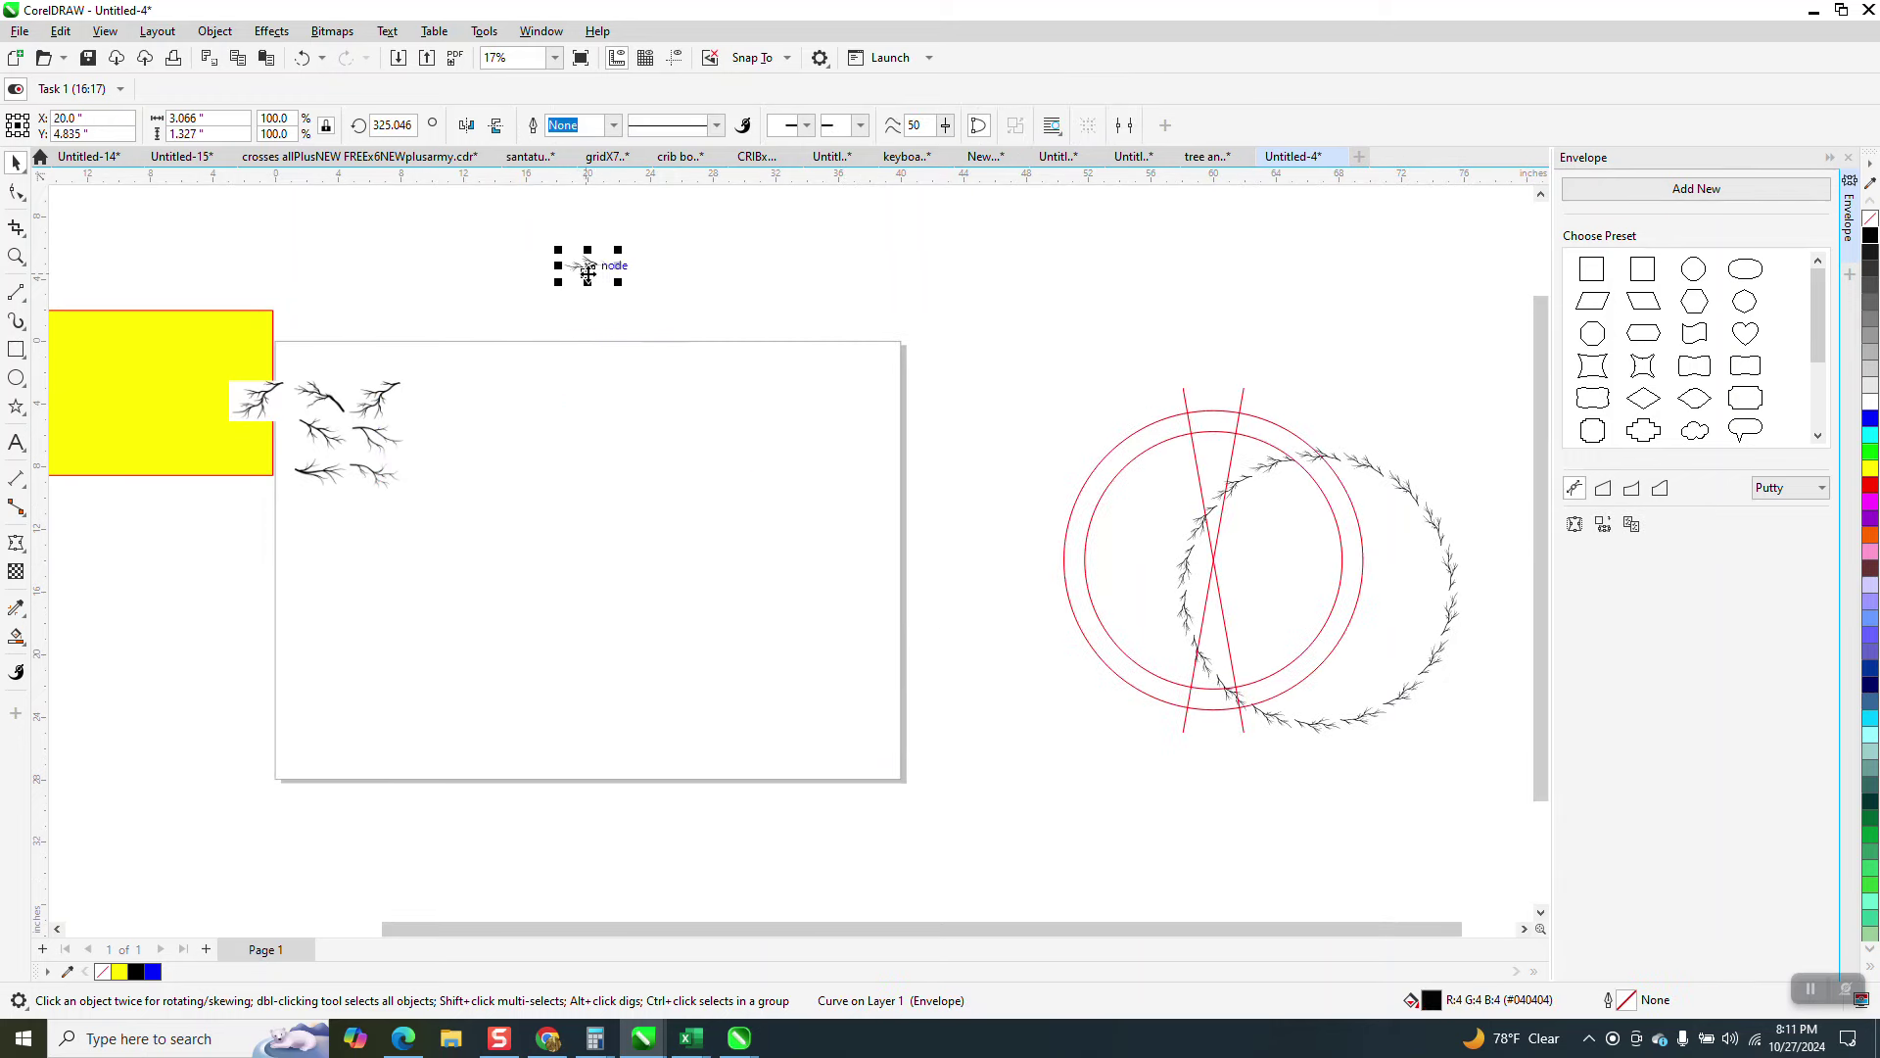
key(Down)
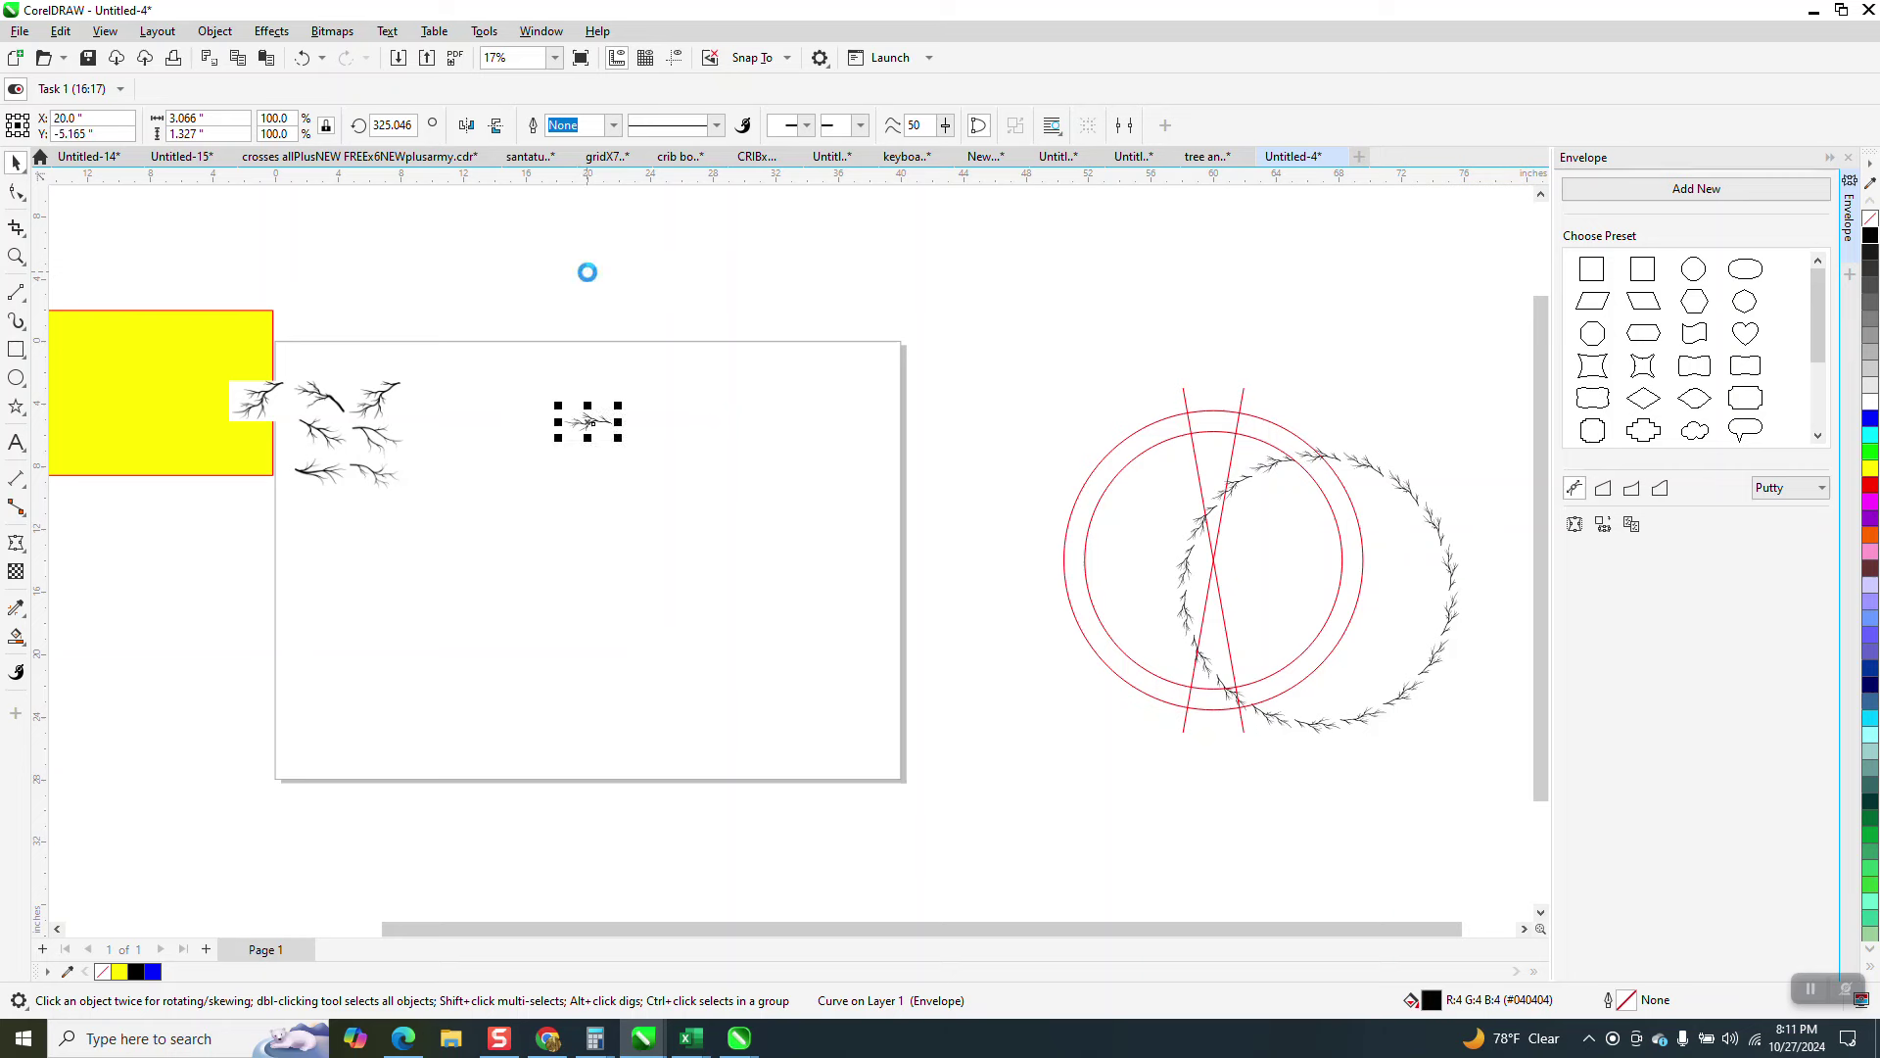
- Turn on Dynamic Guides and zoom in on the branch
click(677, 59)
click(15, 256)
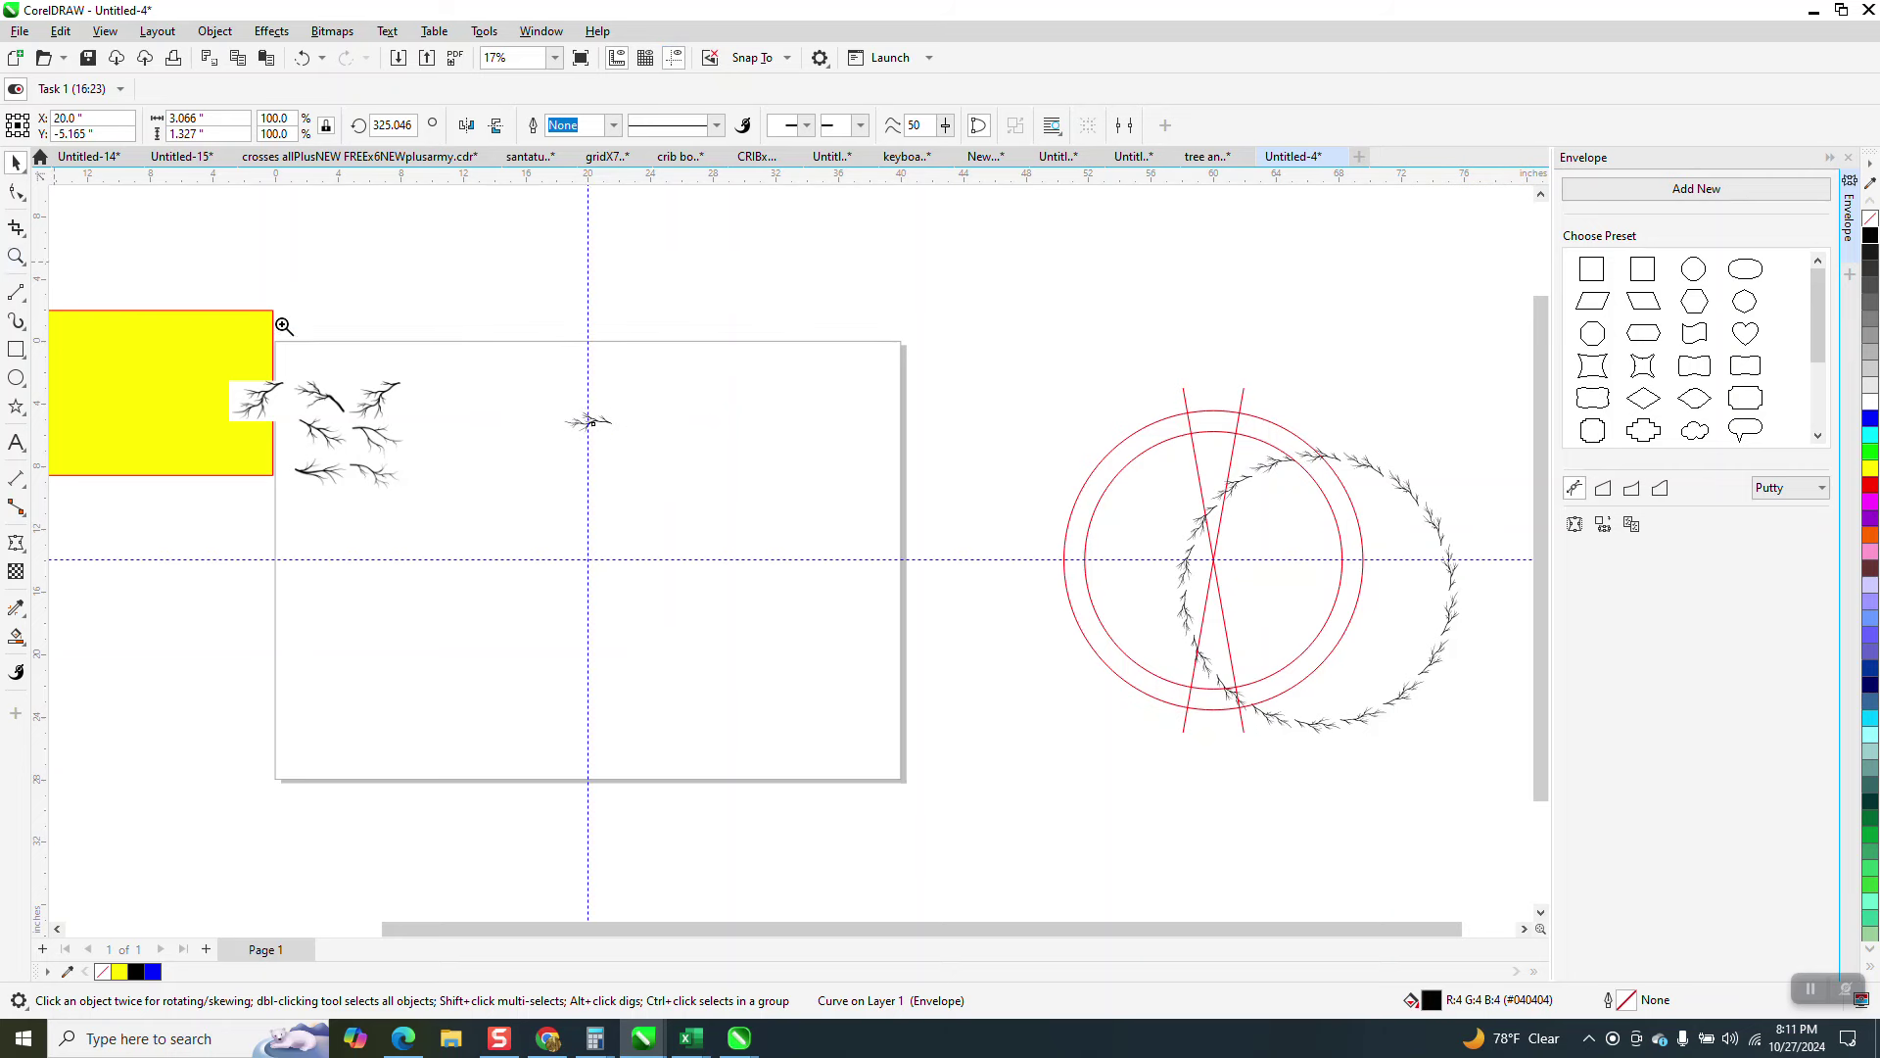
drag(545, 390, 716, 507)
- Show the branch's rotation handles and move its rotation centre down to the guideline crossing
click(16, 161)
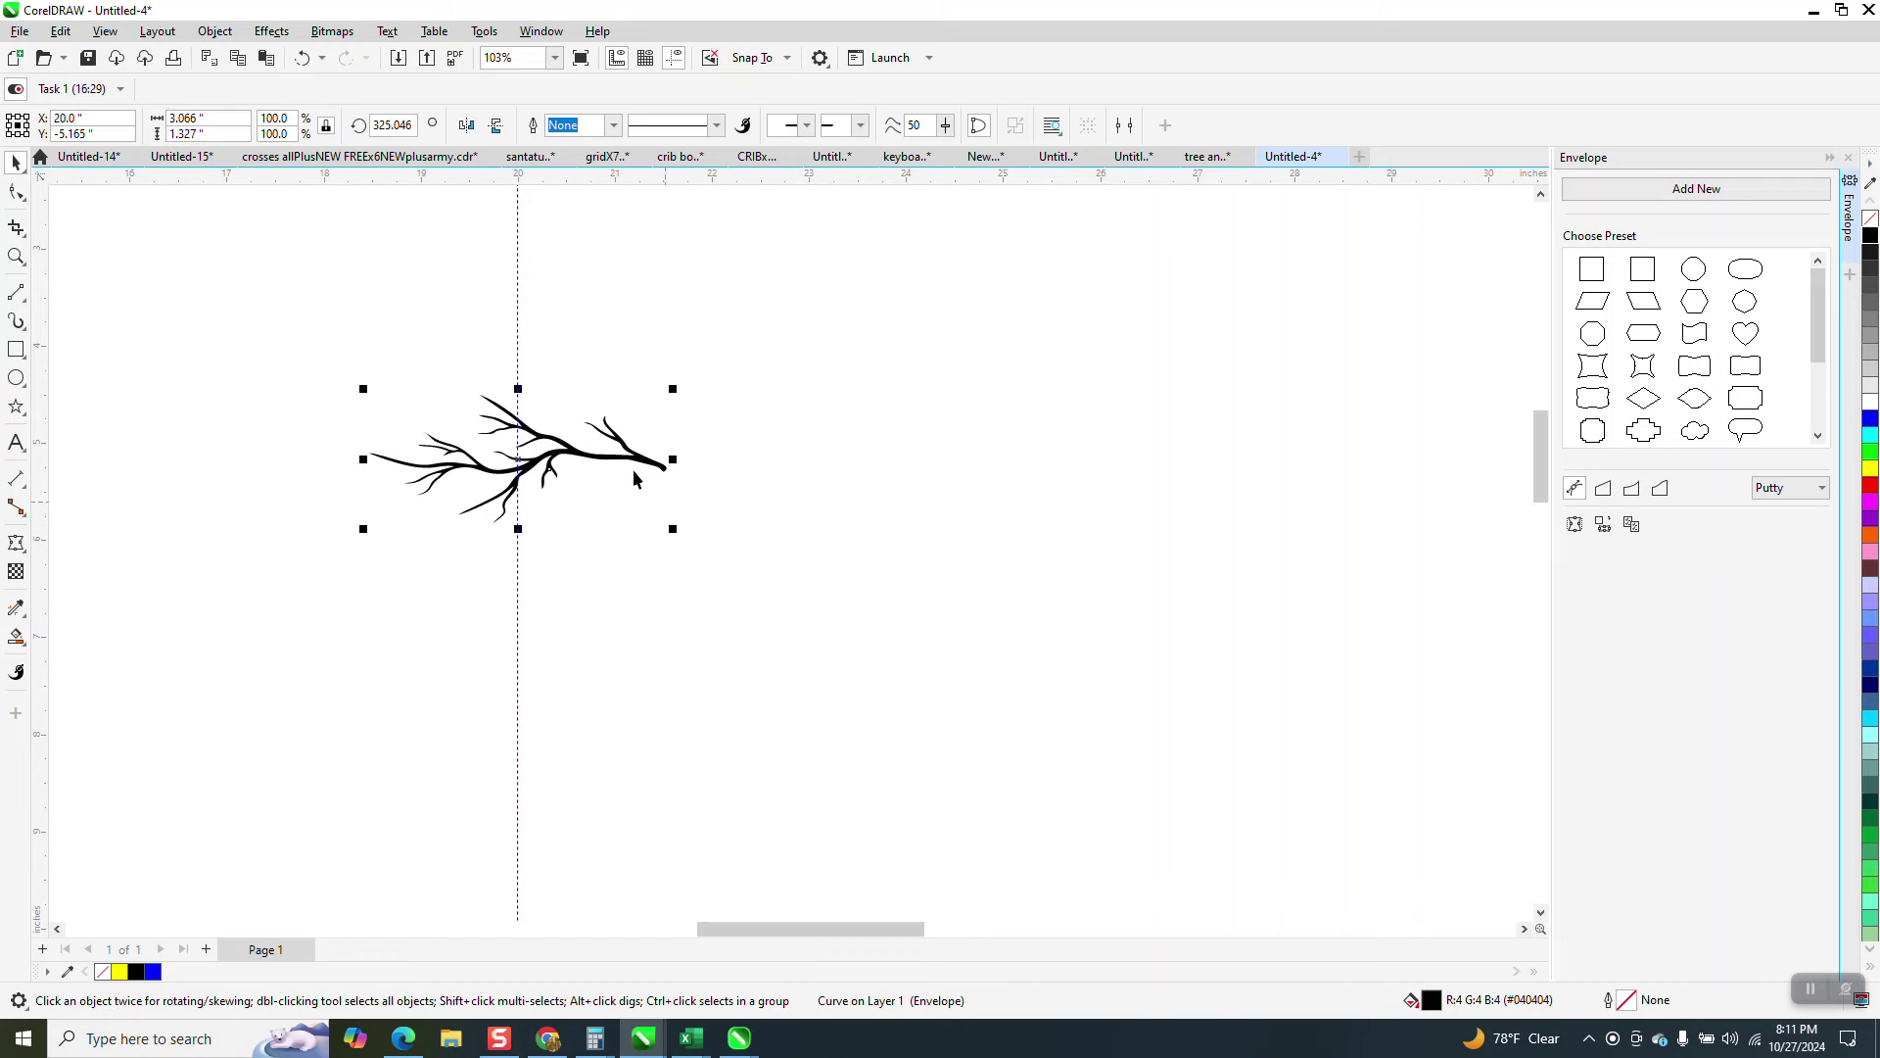
scroll(646, 421, down, 2)
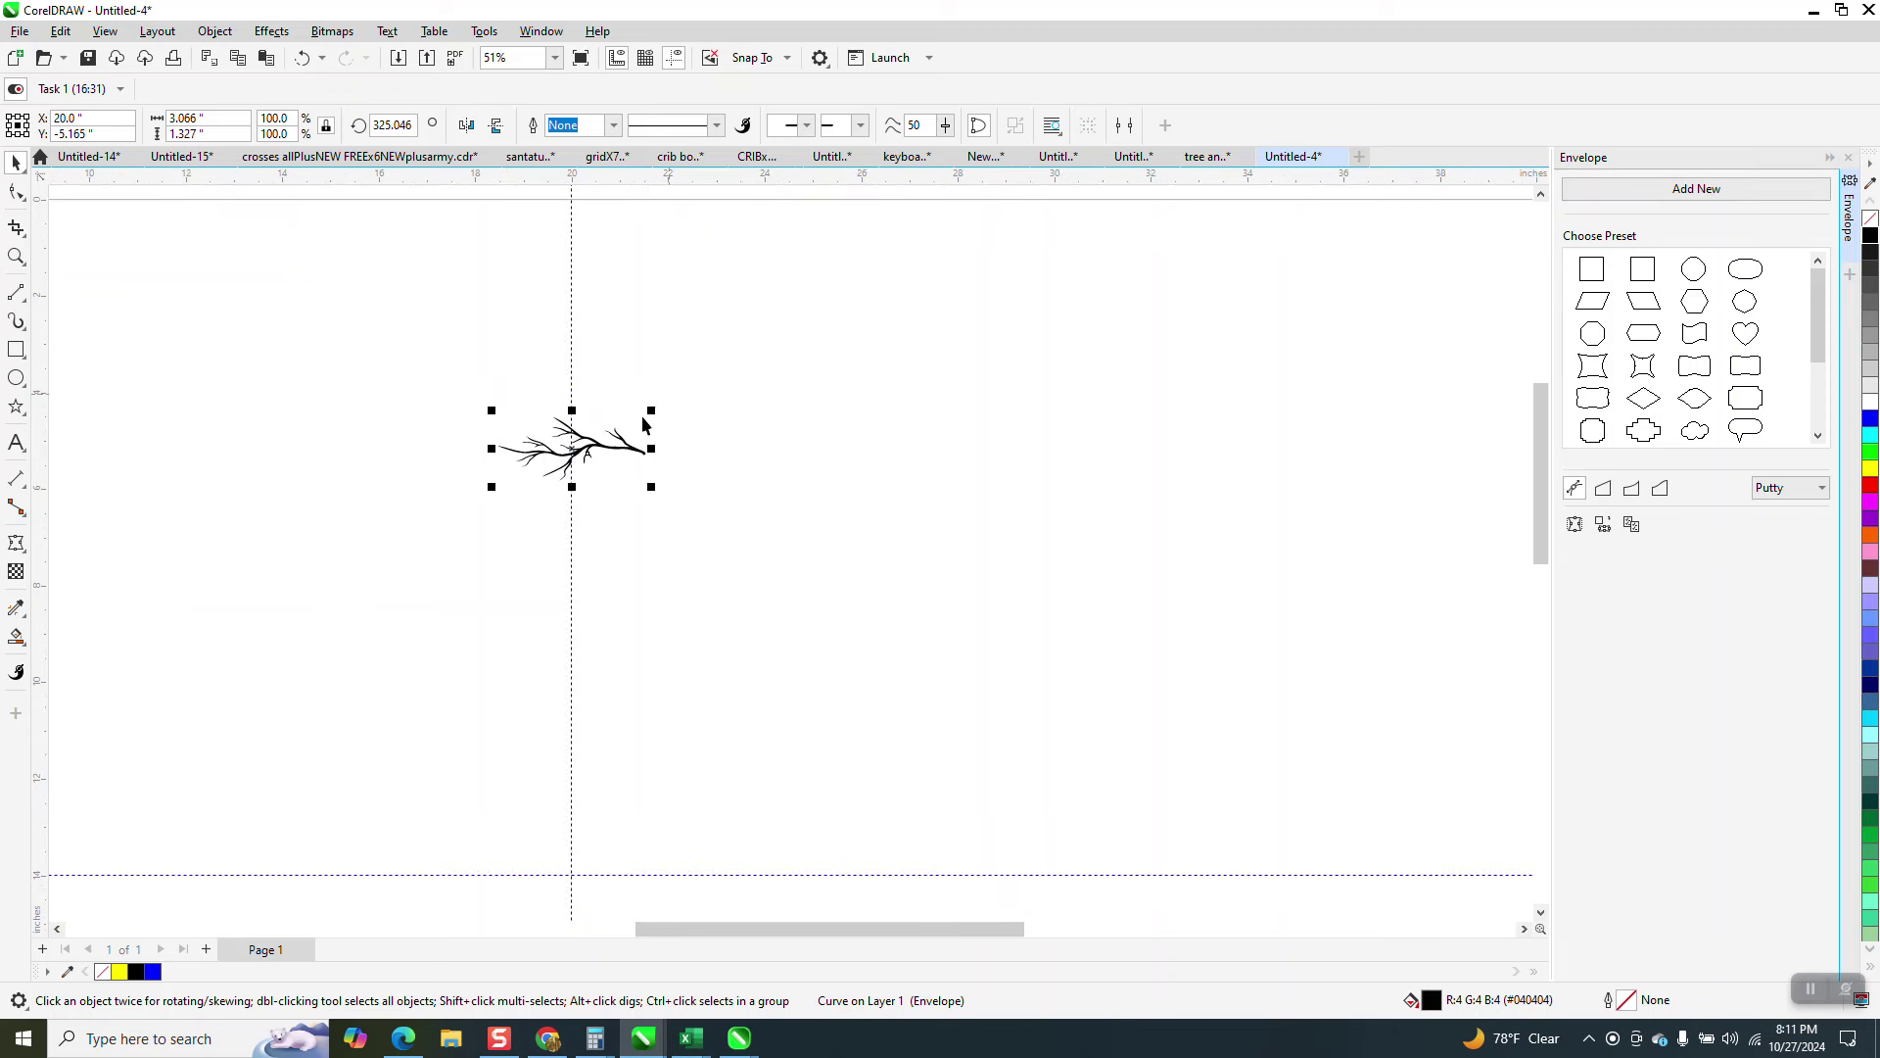
drag(576, 452, 578, 453)
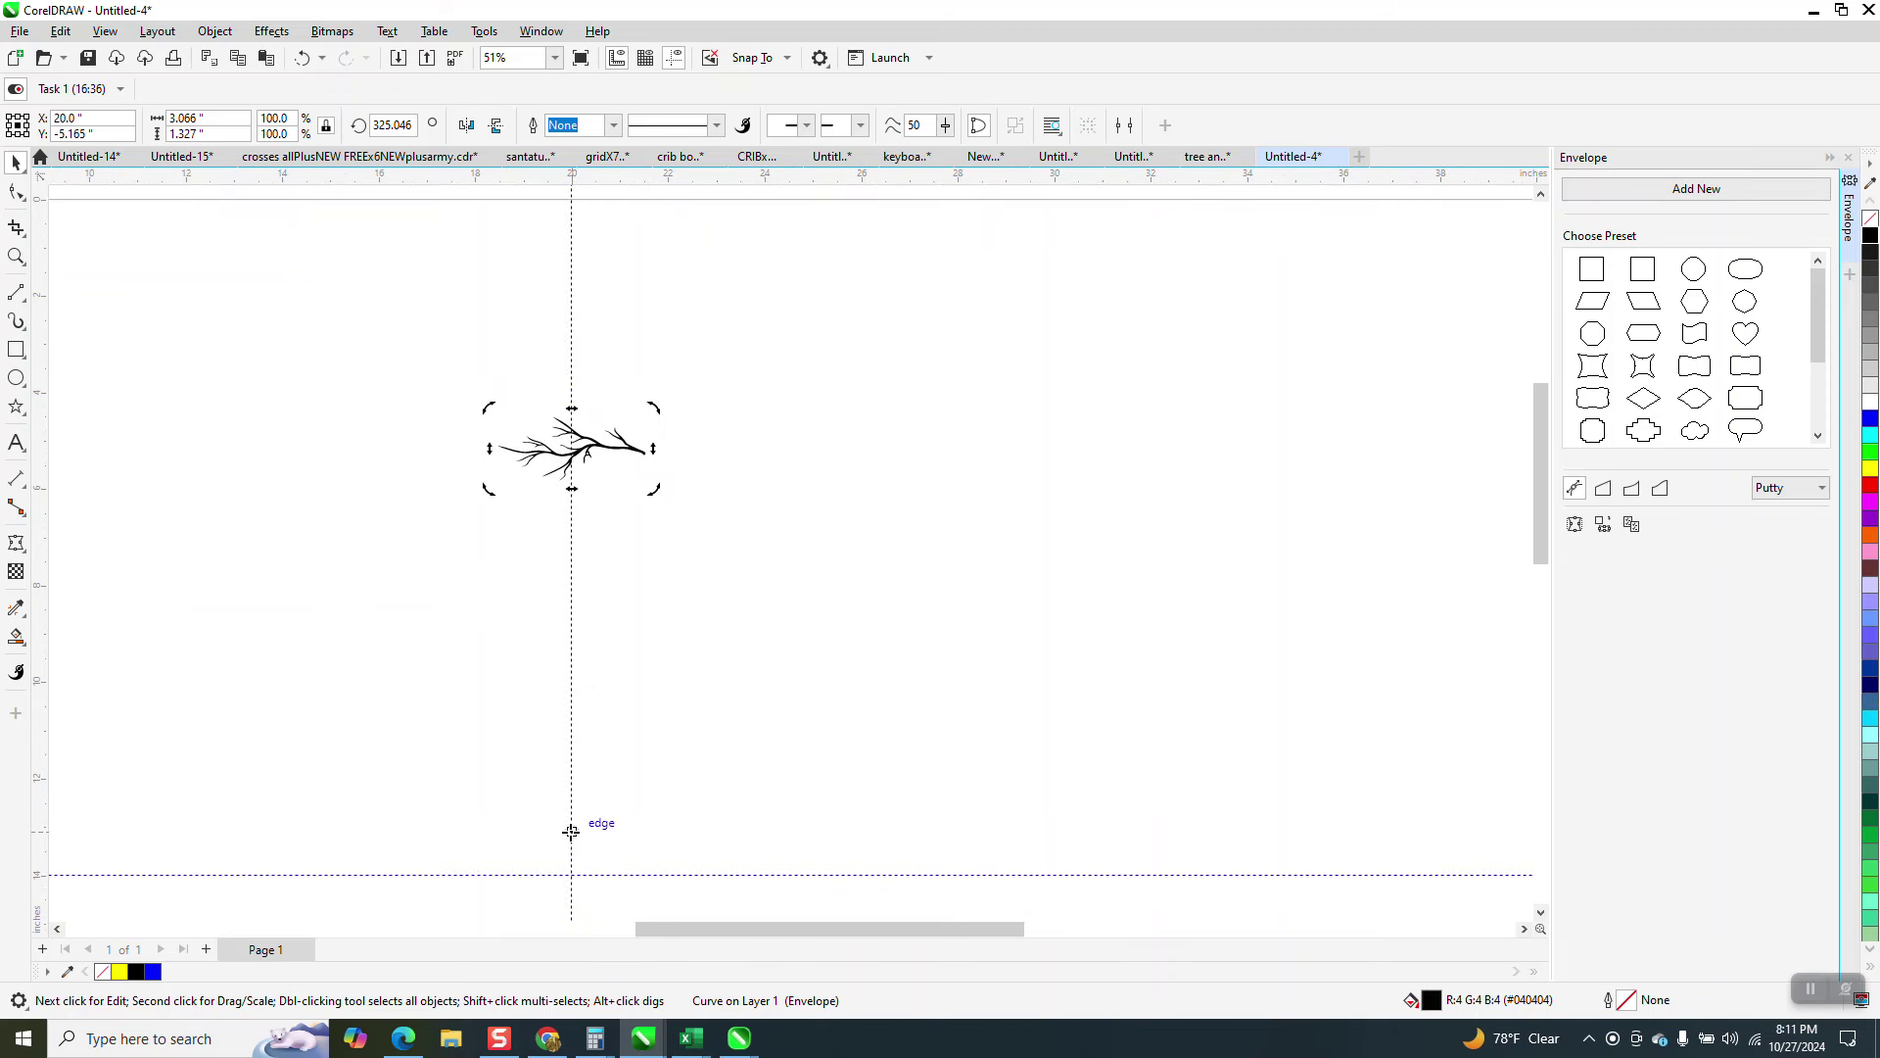
click(587, 454)
click(587, 453)
double_click(586, 449)
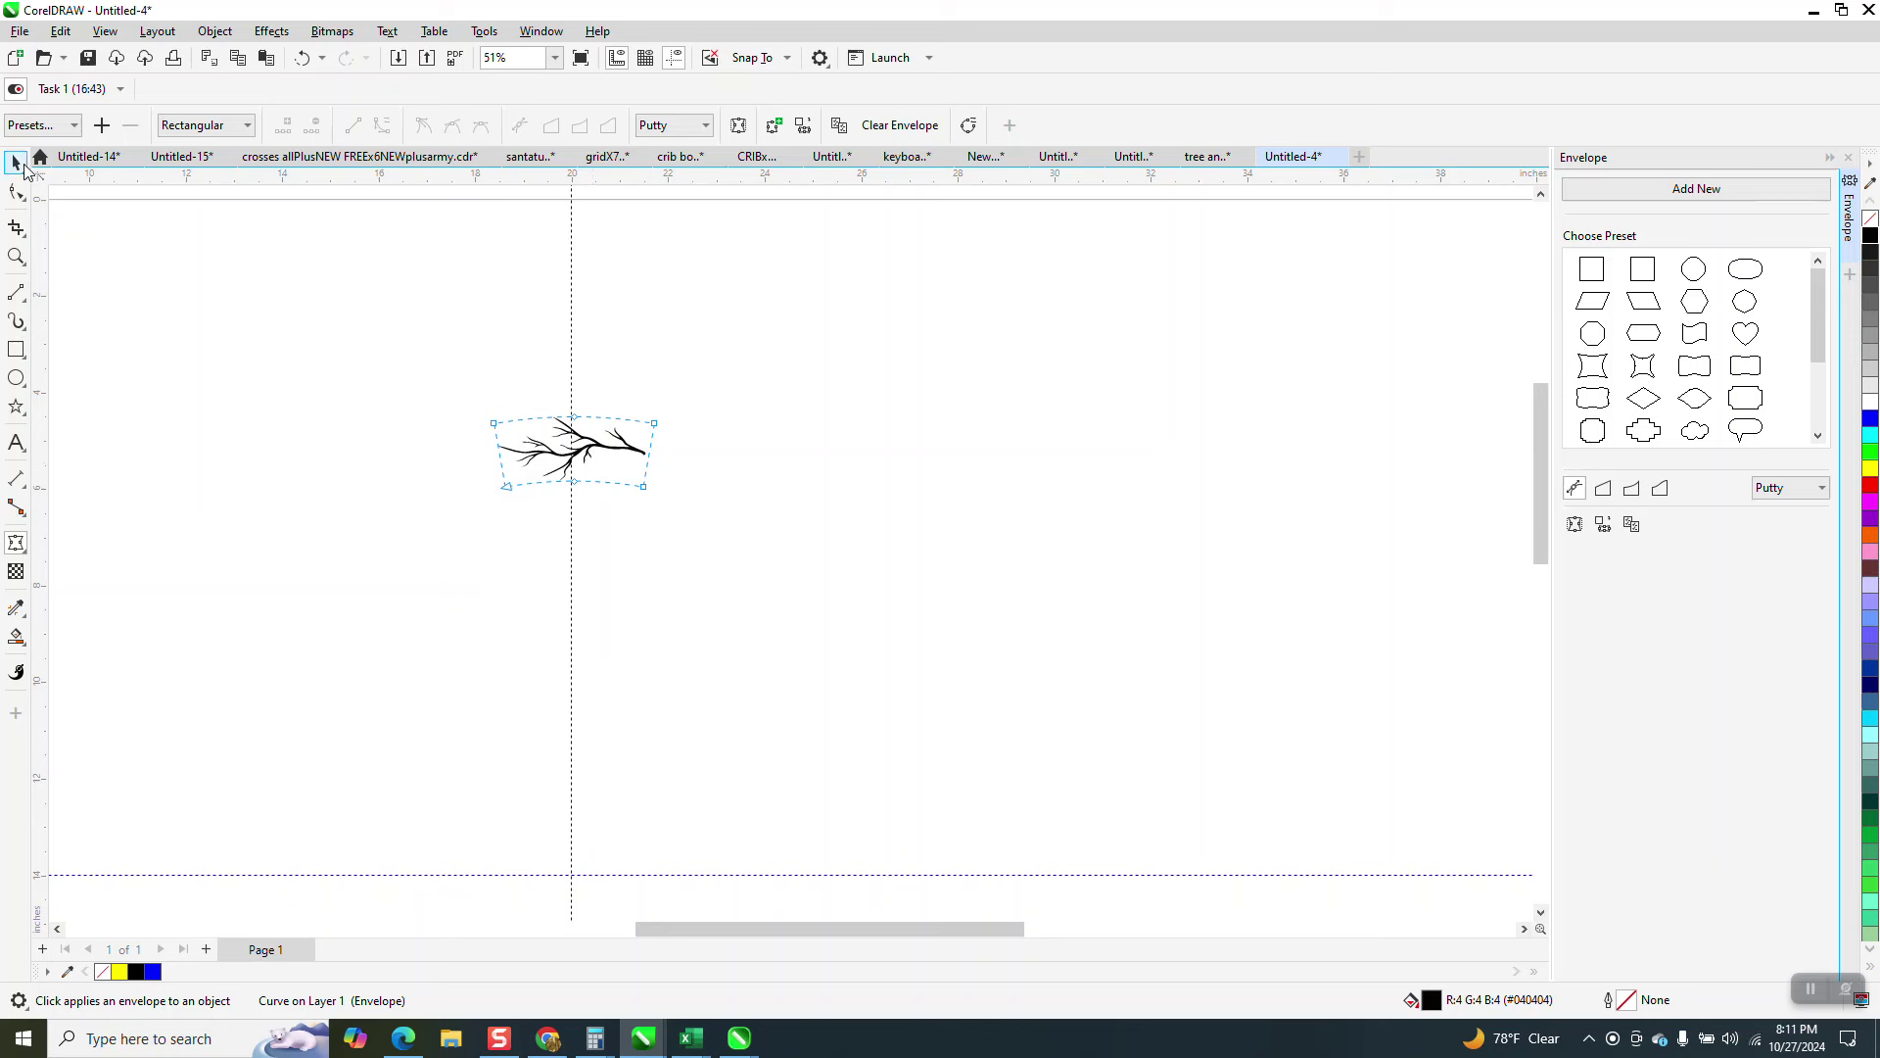
click(22, 167)
click(578, 457)
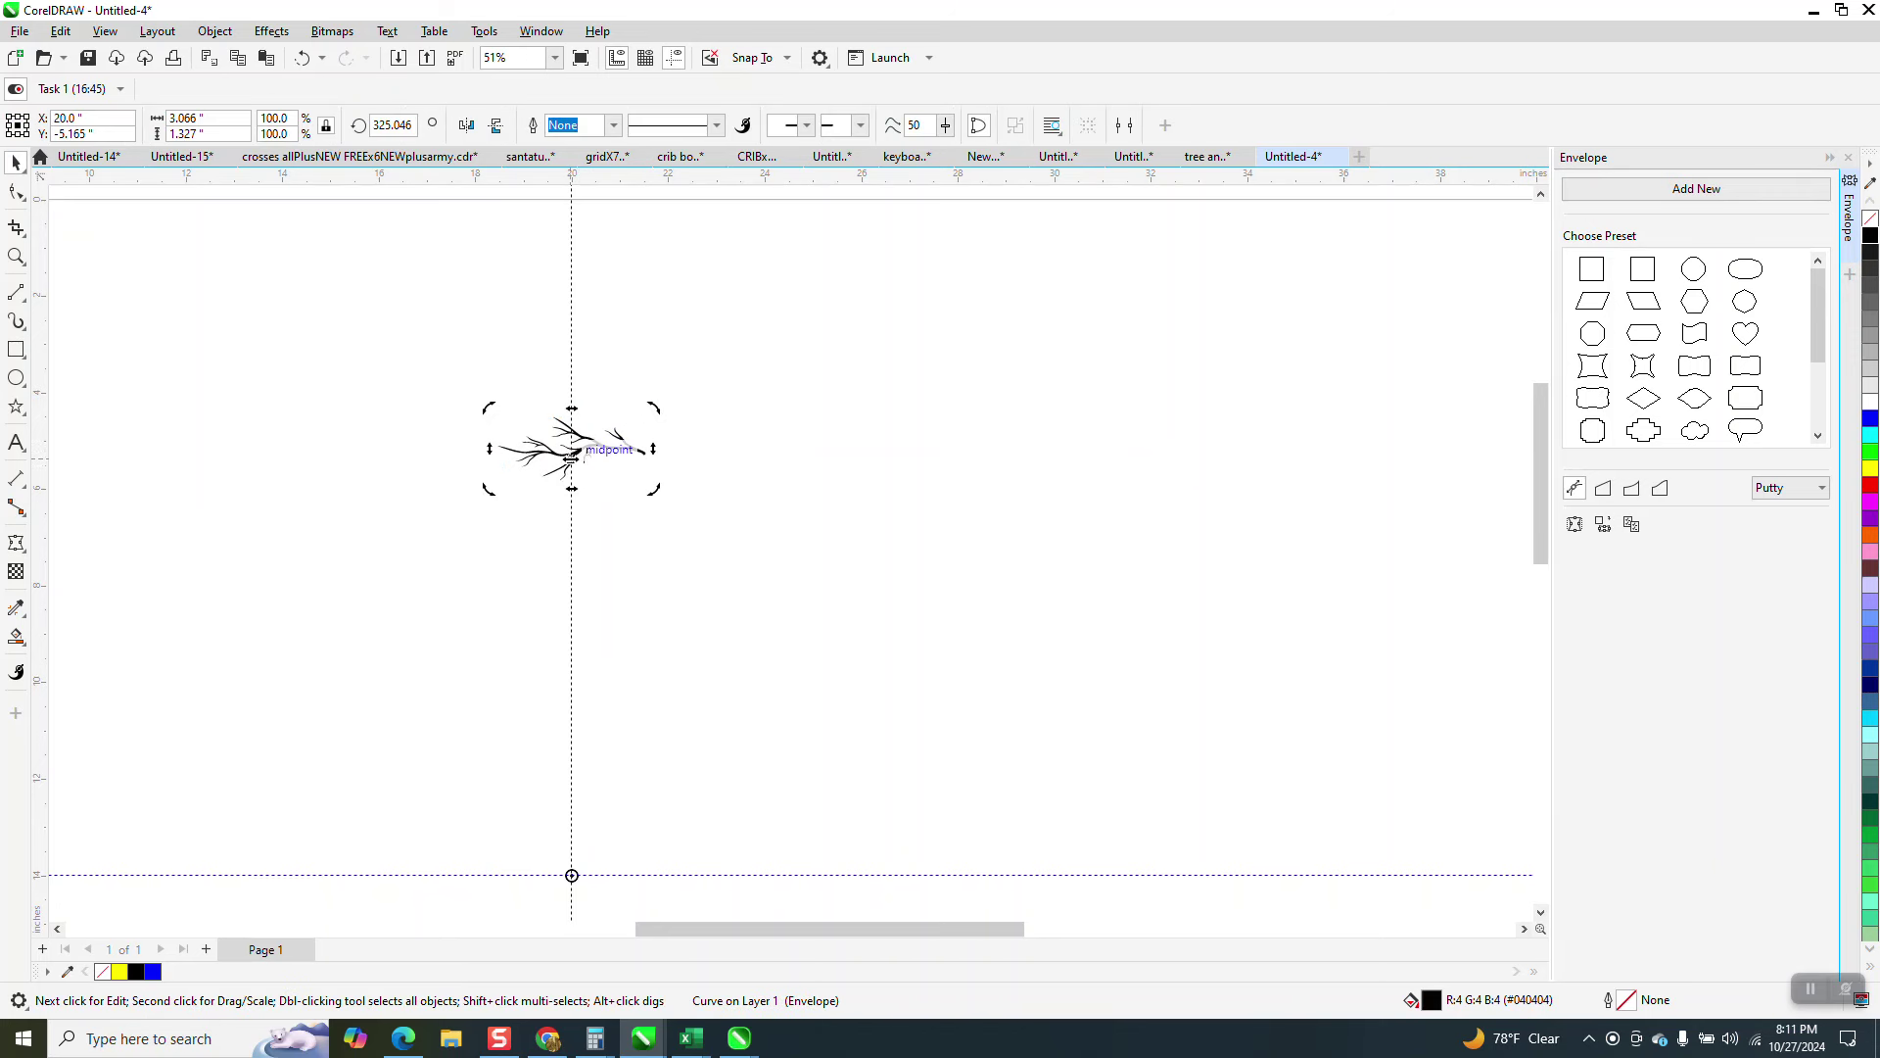
- Use the Transform docker's Rotate settings to make 17 copies at 20° angle steps
click(541, 31)
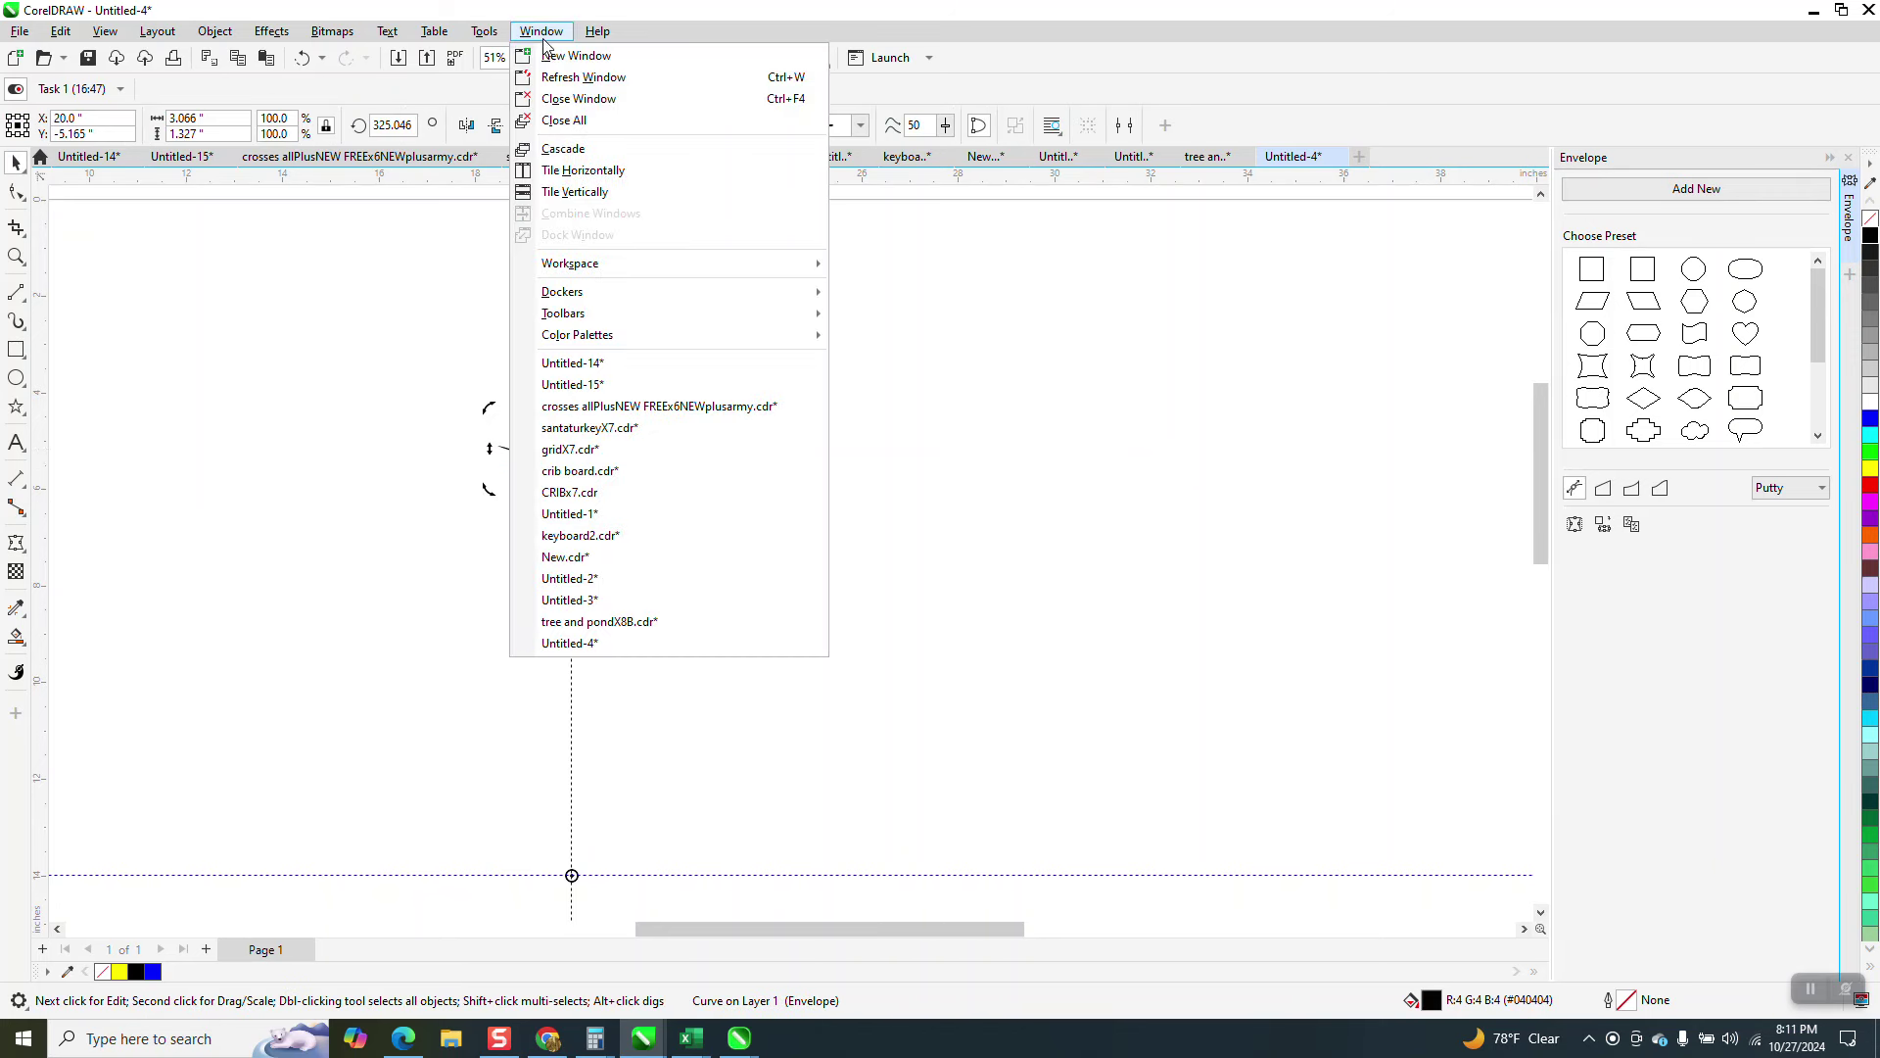
mouse_move(573, 294)
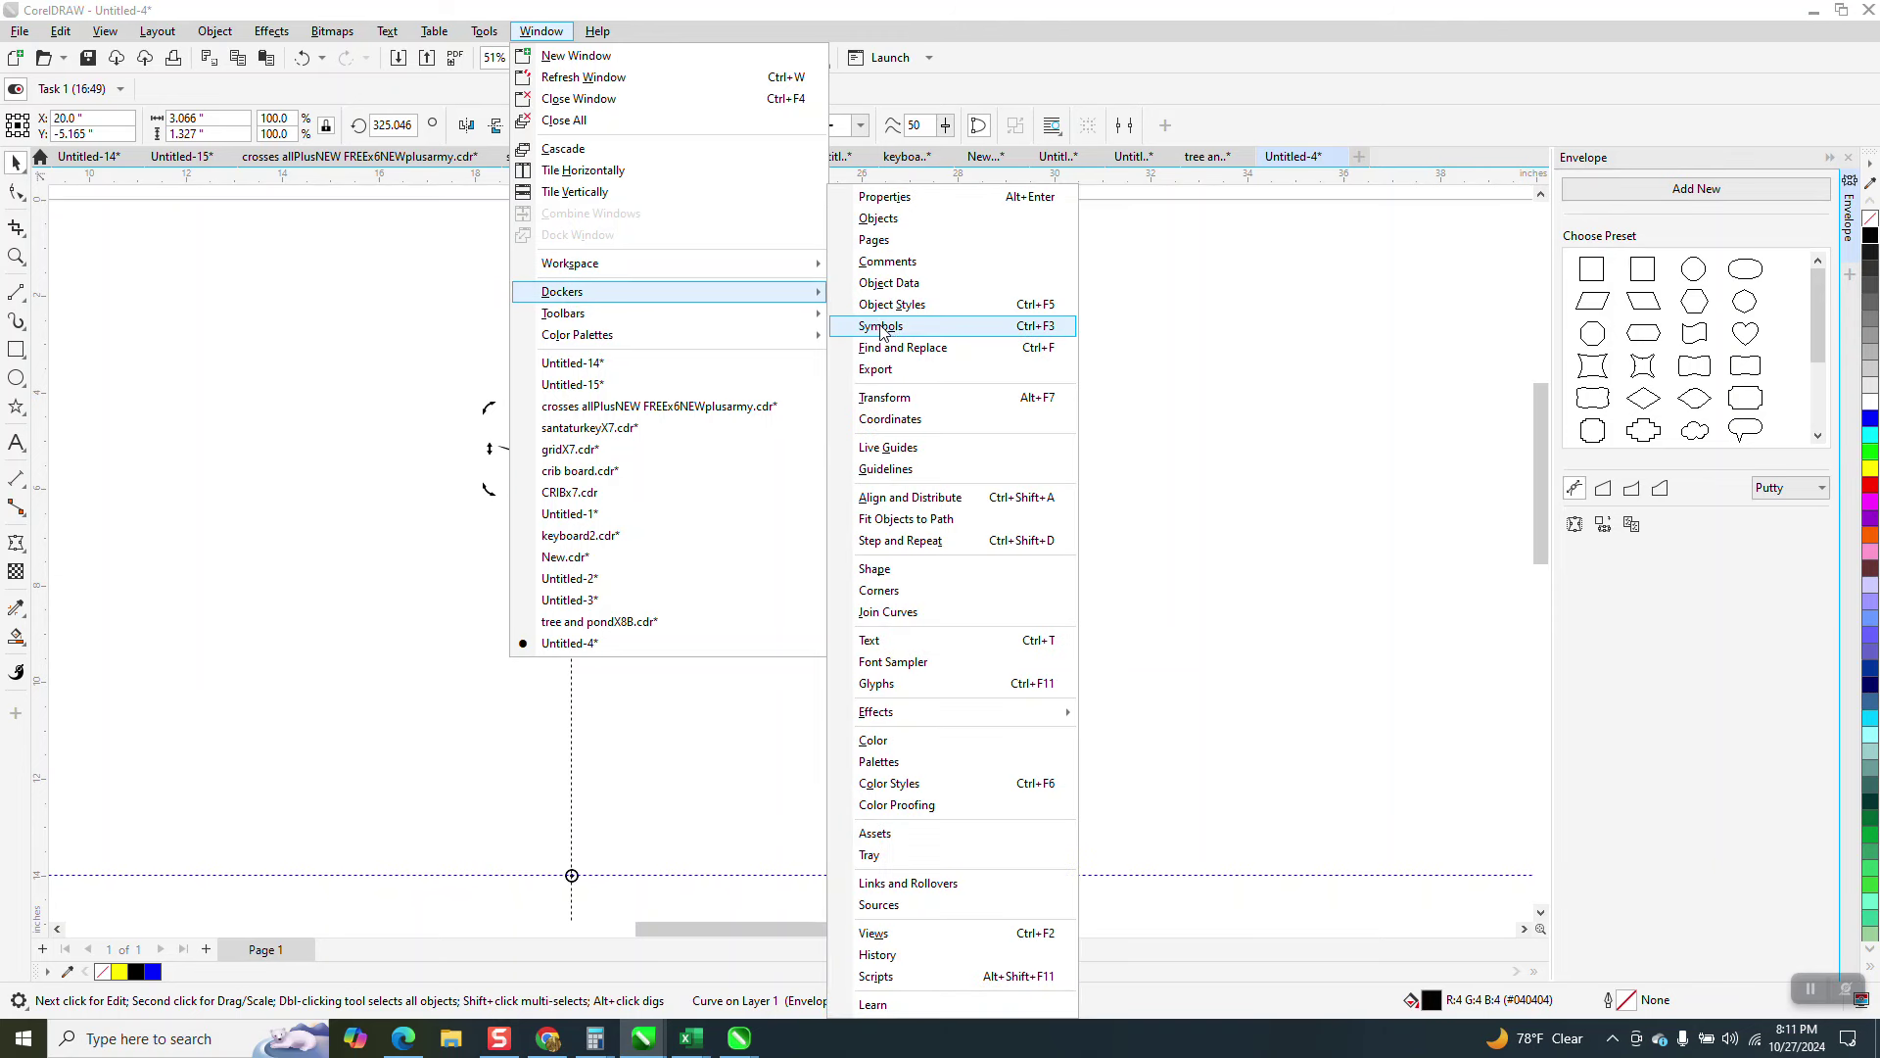
click(885, 400)
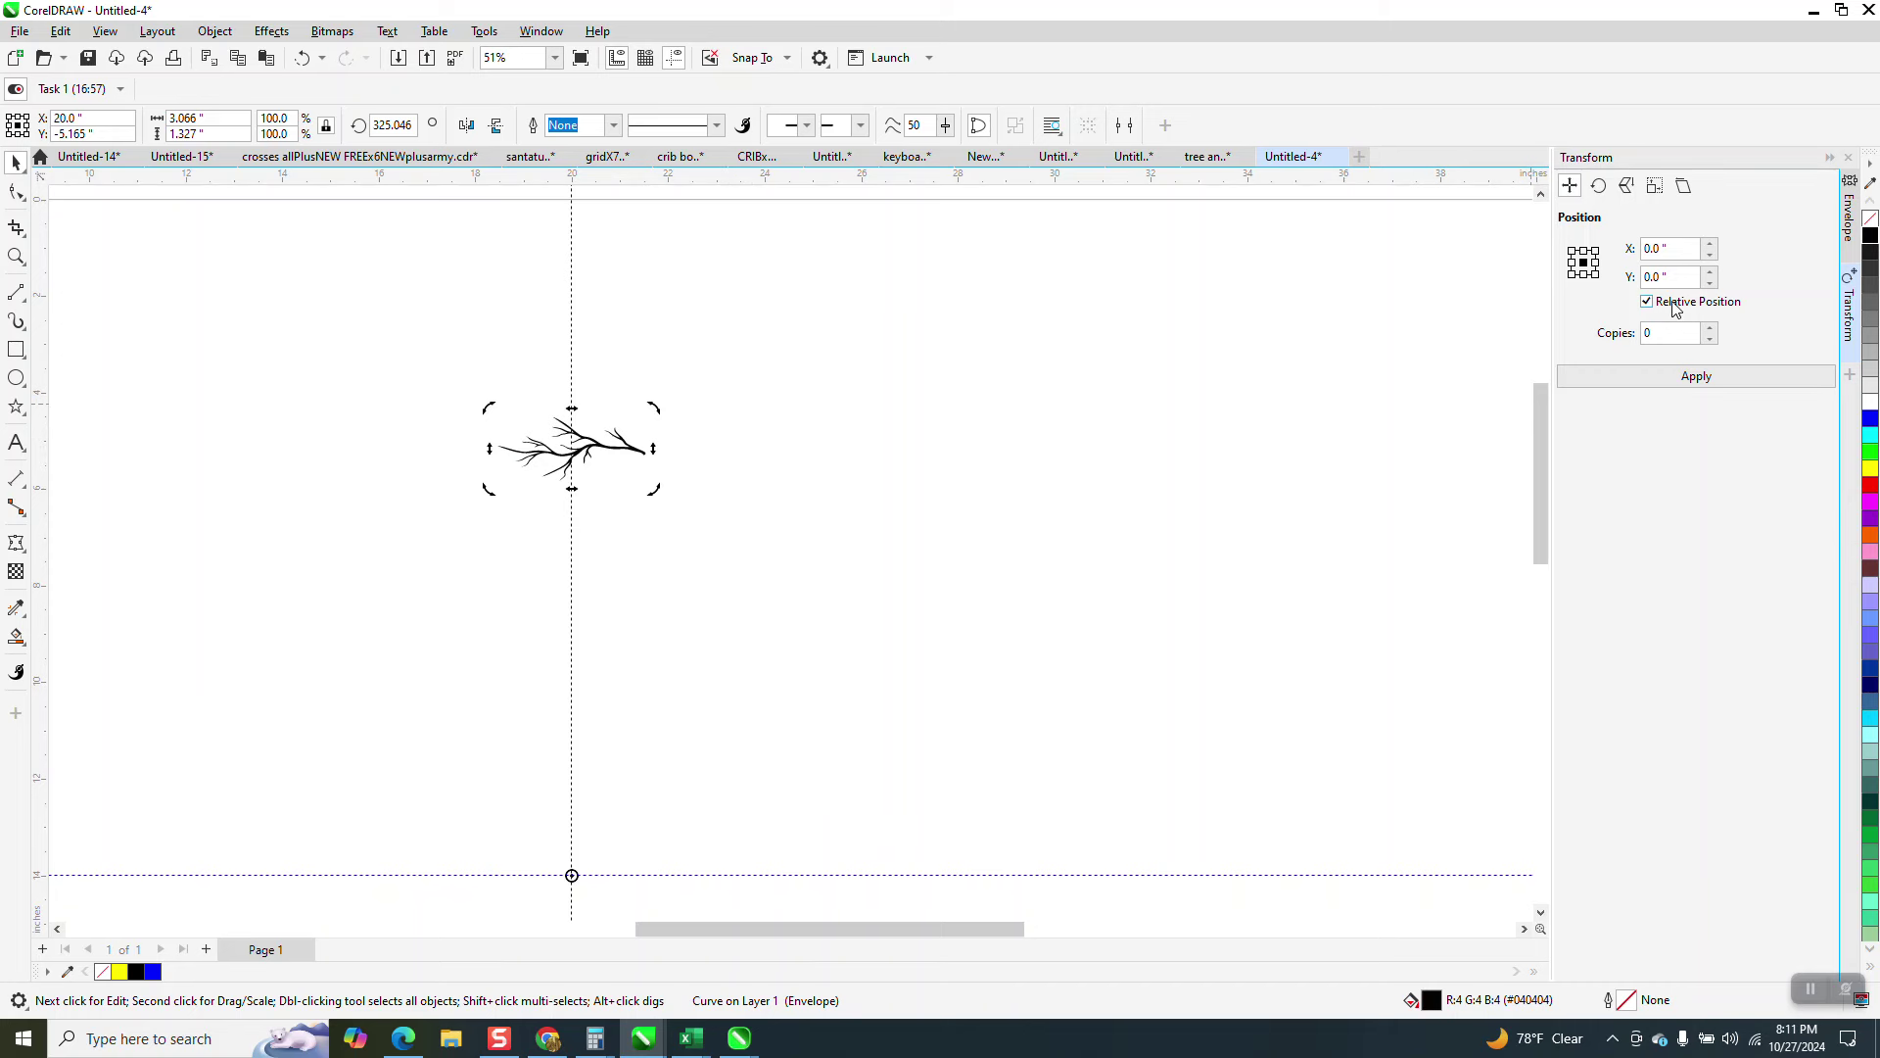
click(1598, 186)
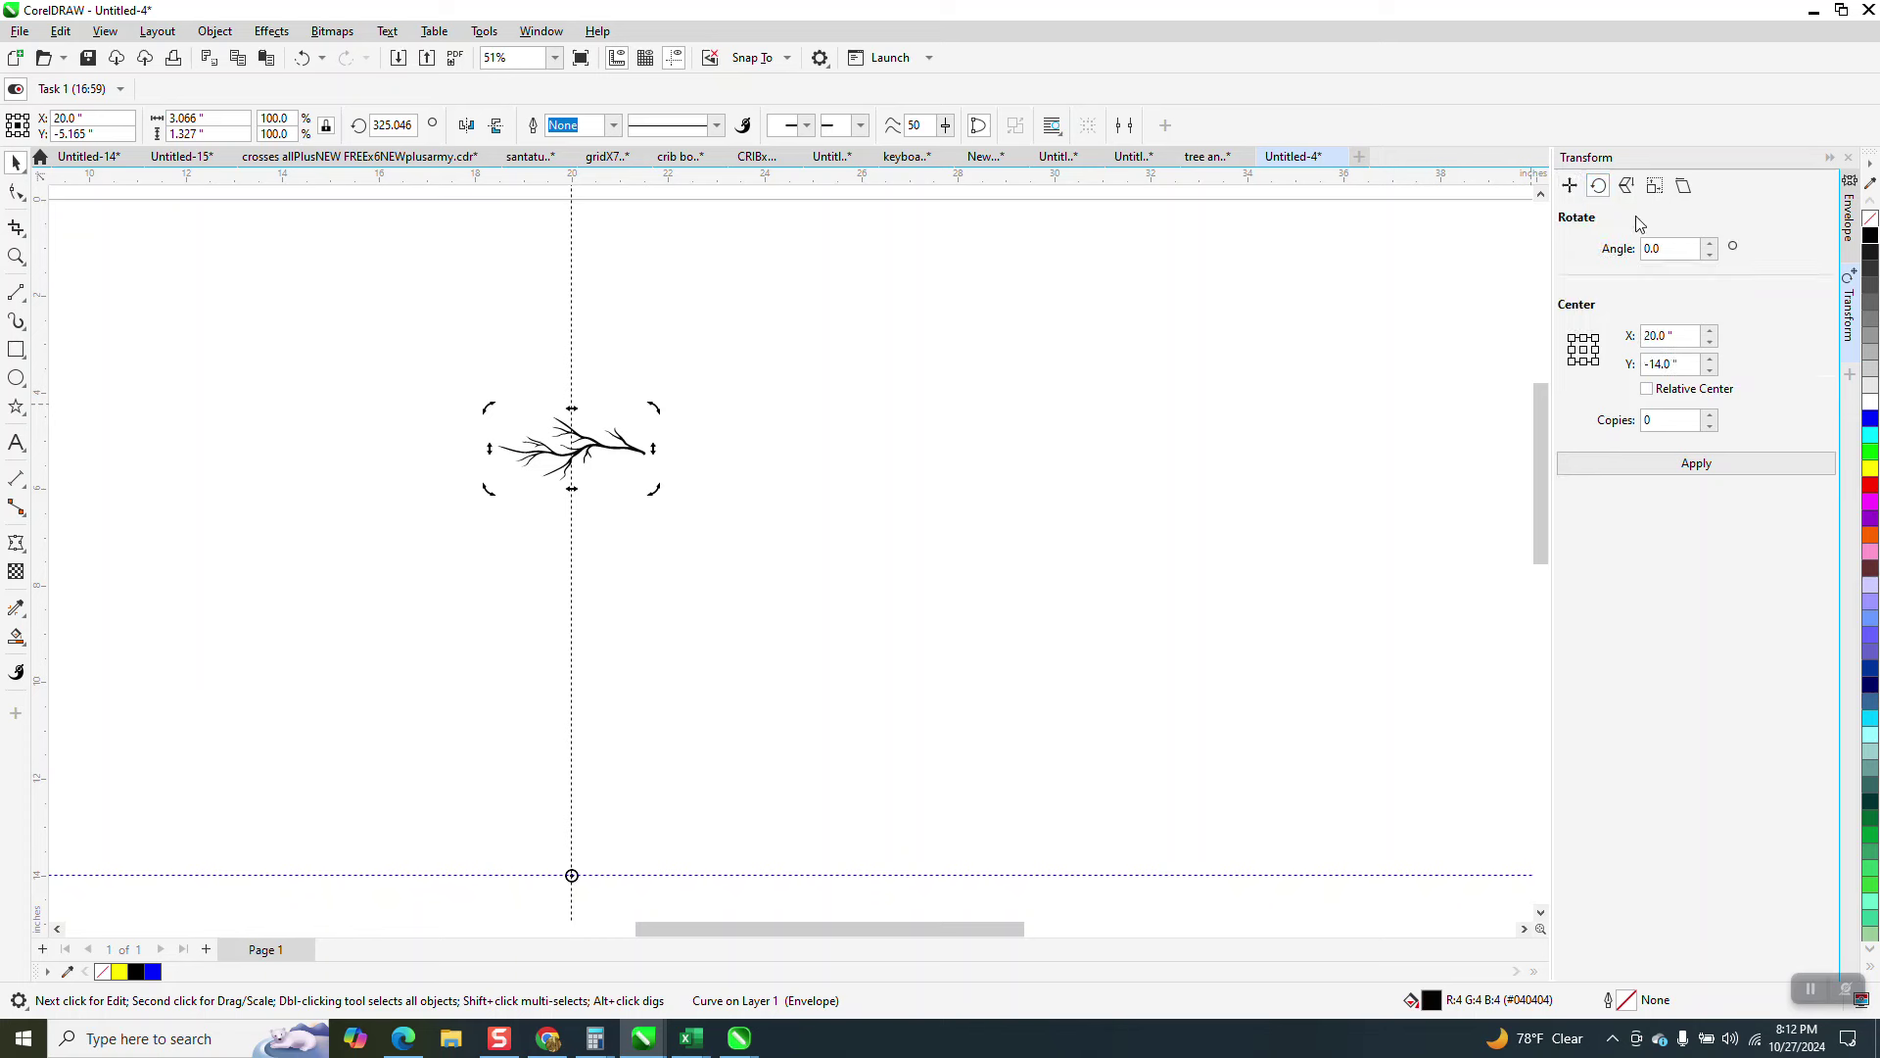
text(20)
click(1659, 422)
text(17)
click(1704, 462)
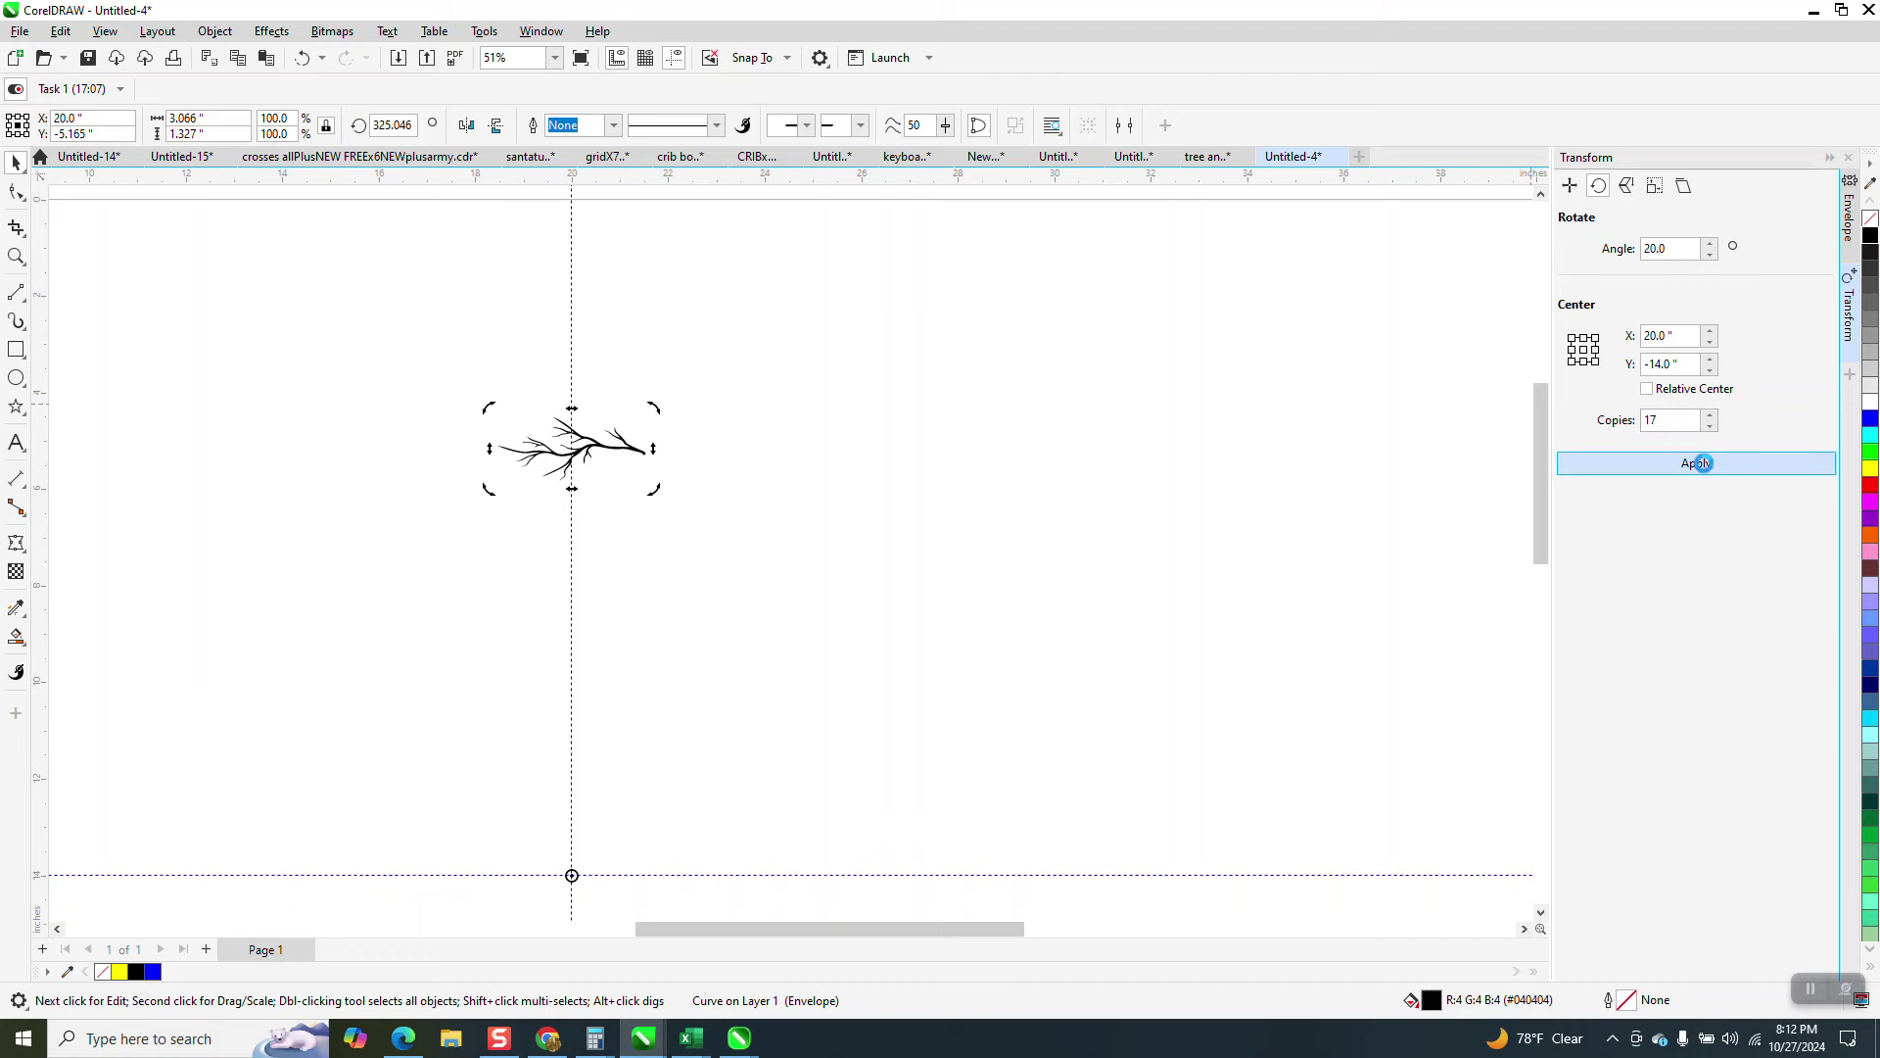
scroll(1118, 453, down, 2)
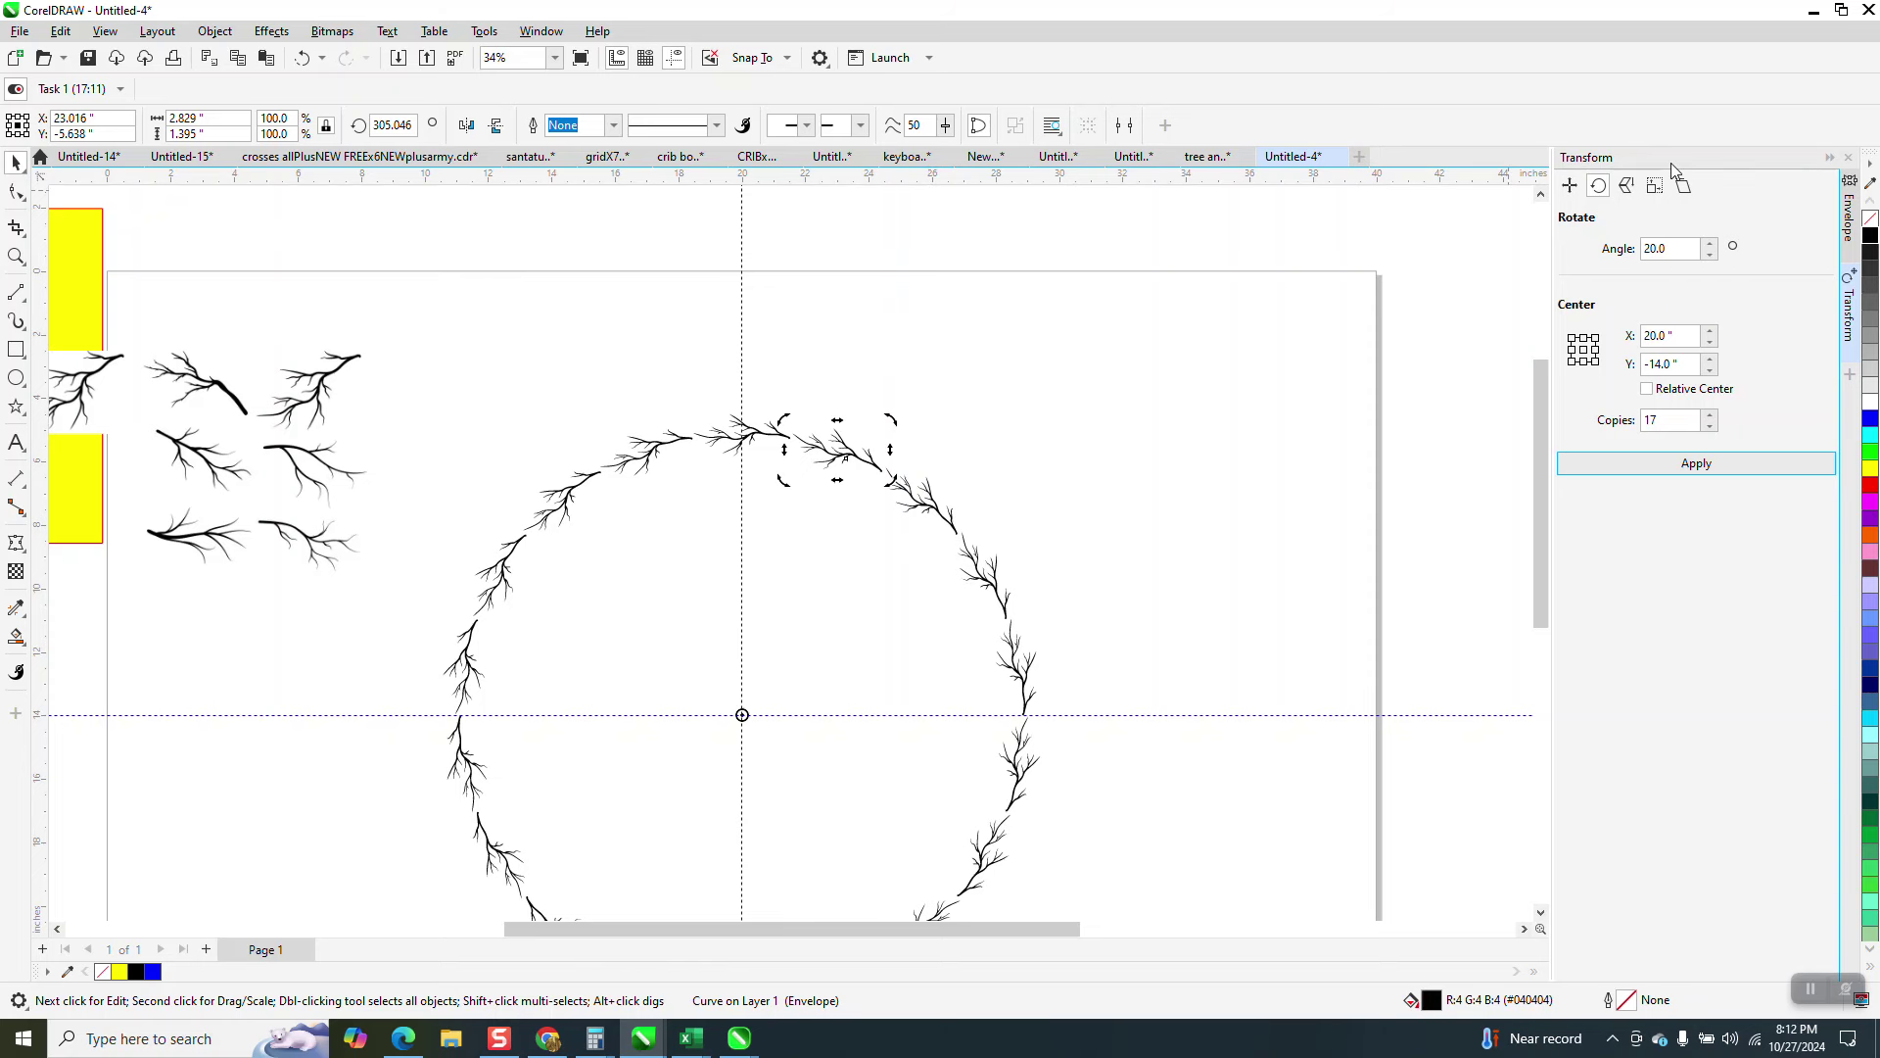
click(15, 256)
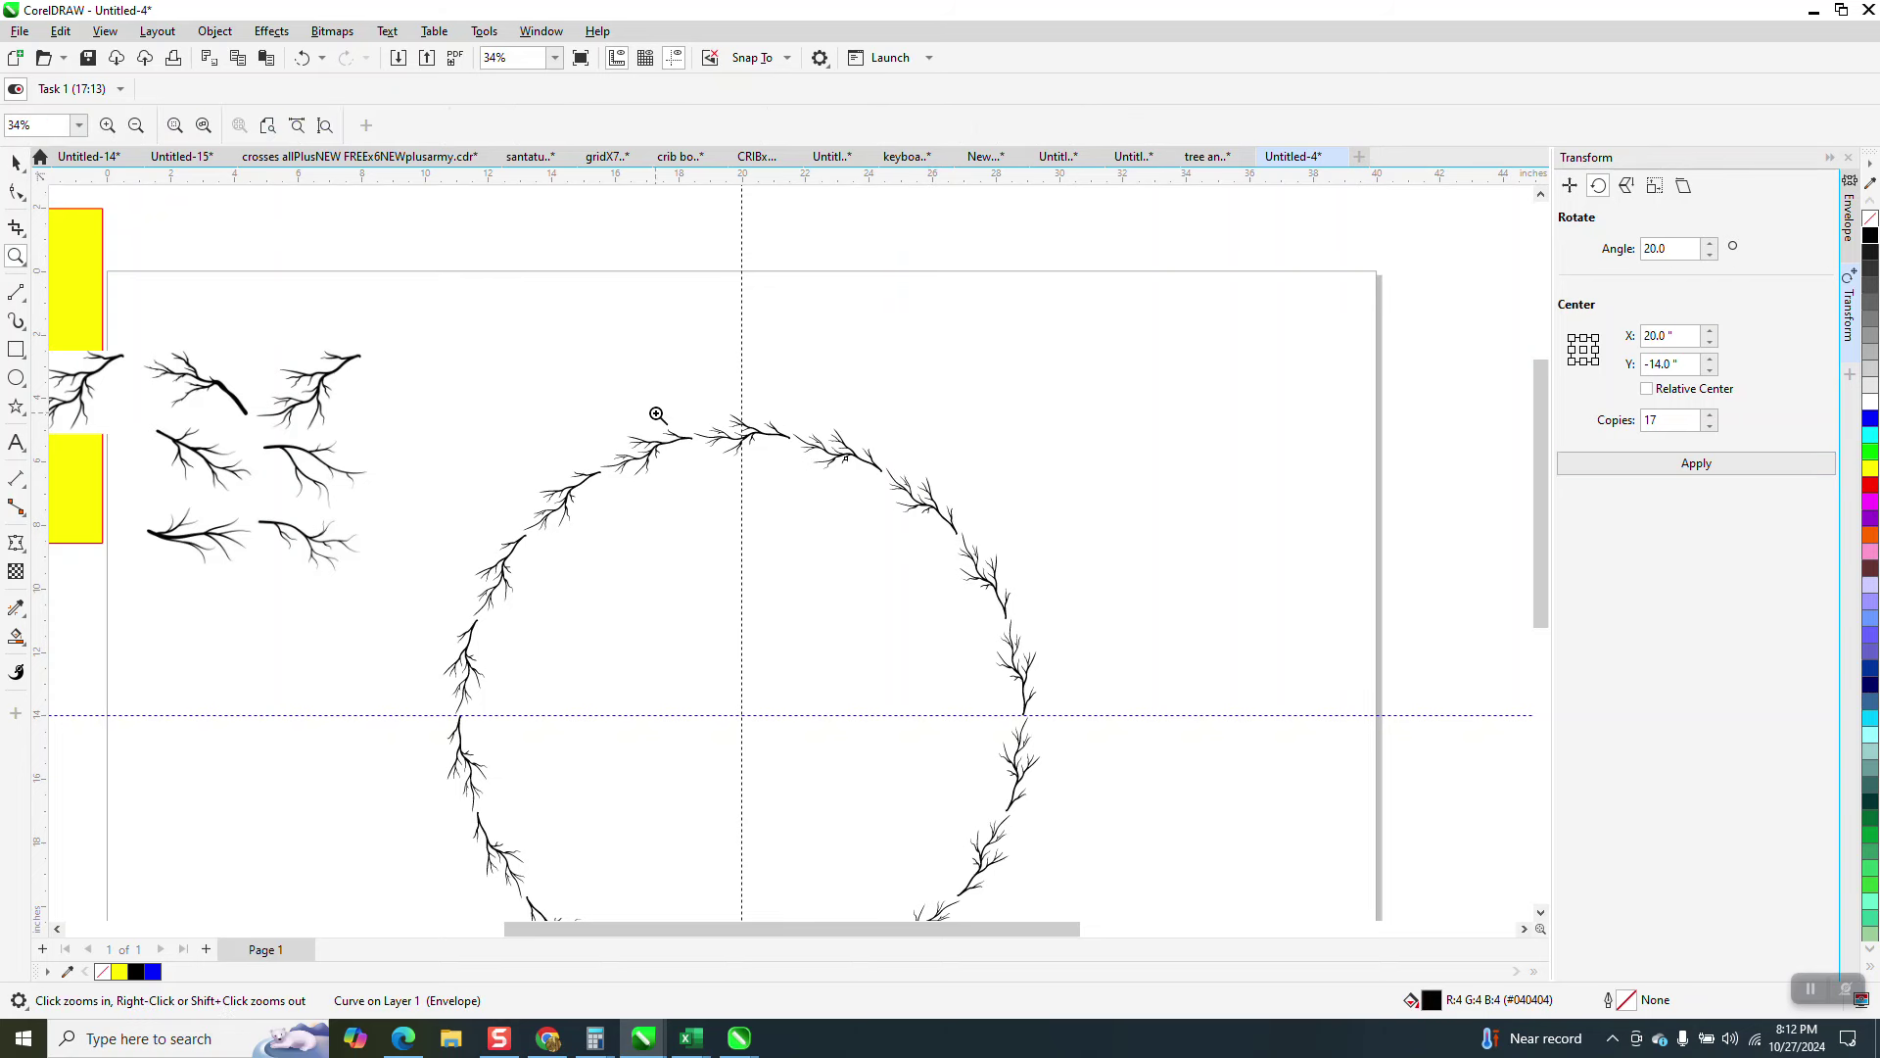
drag(656, 415, 837, 489)
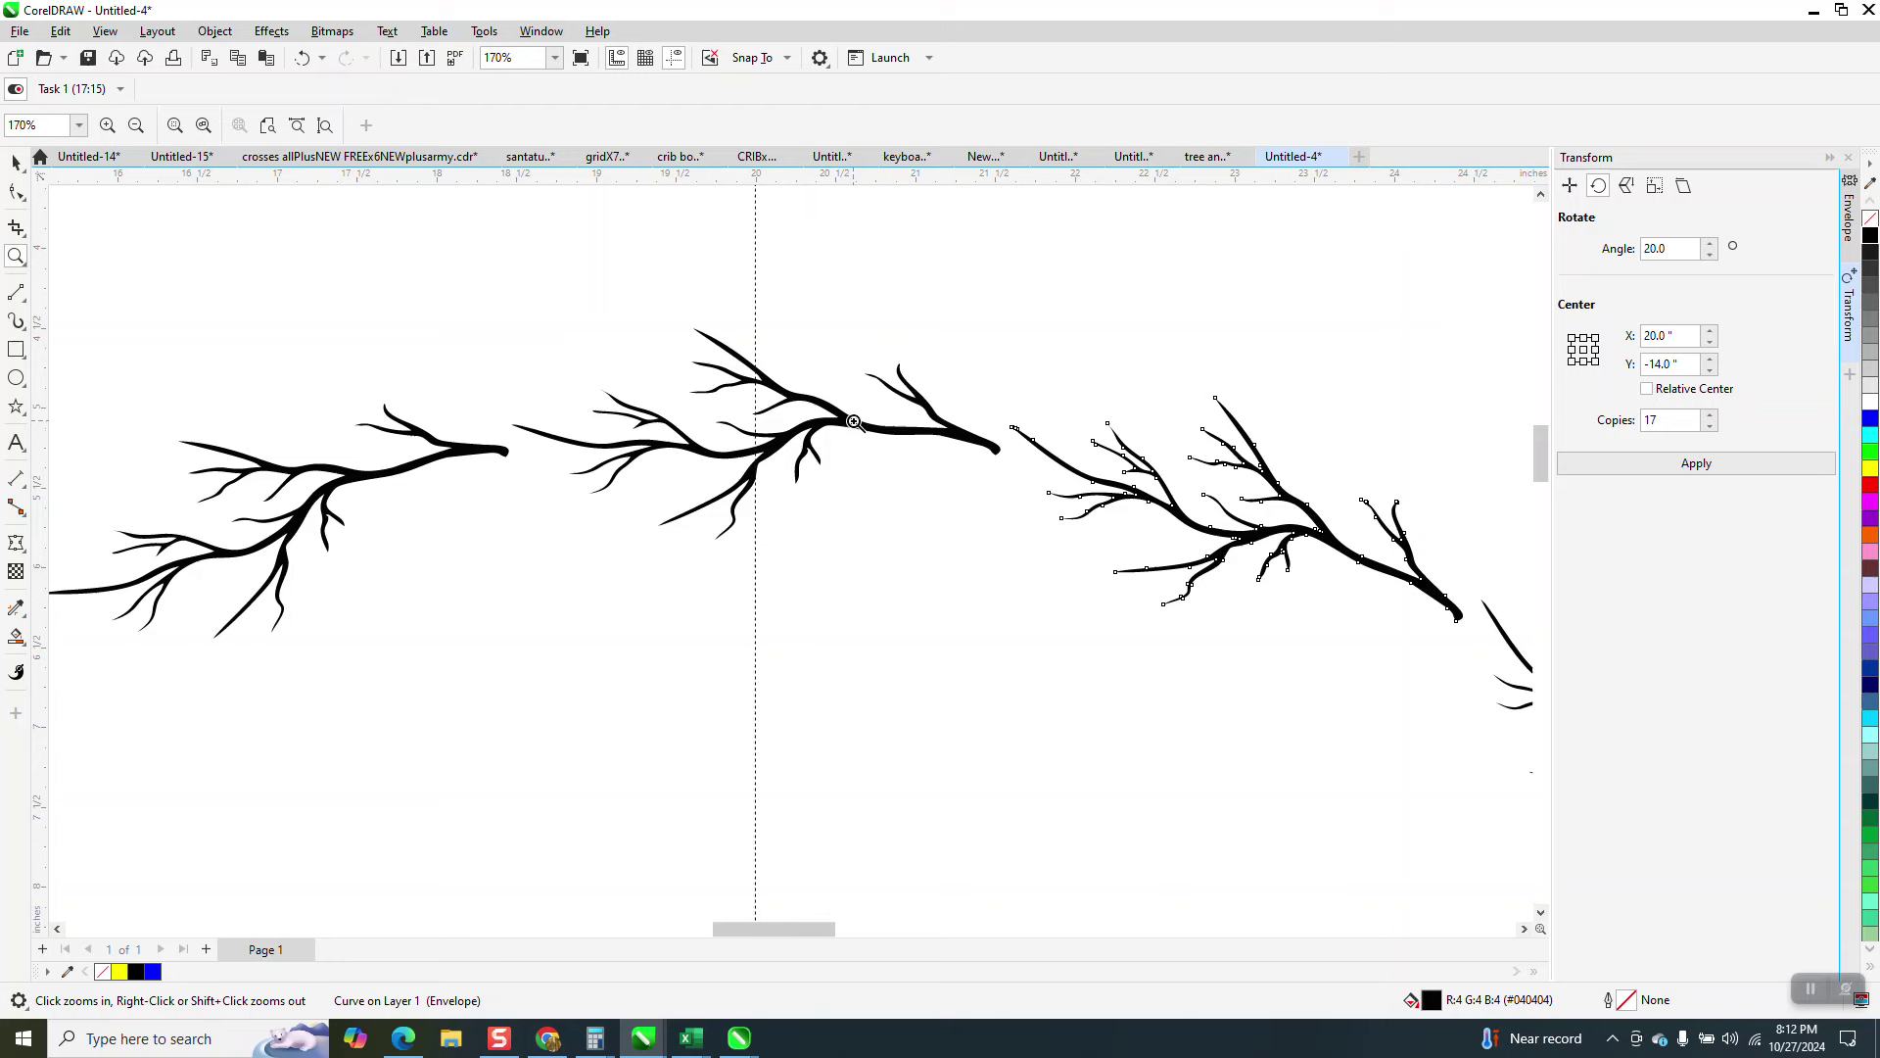
scroll(854, 421, down, 8)
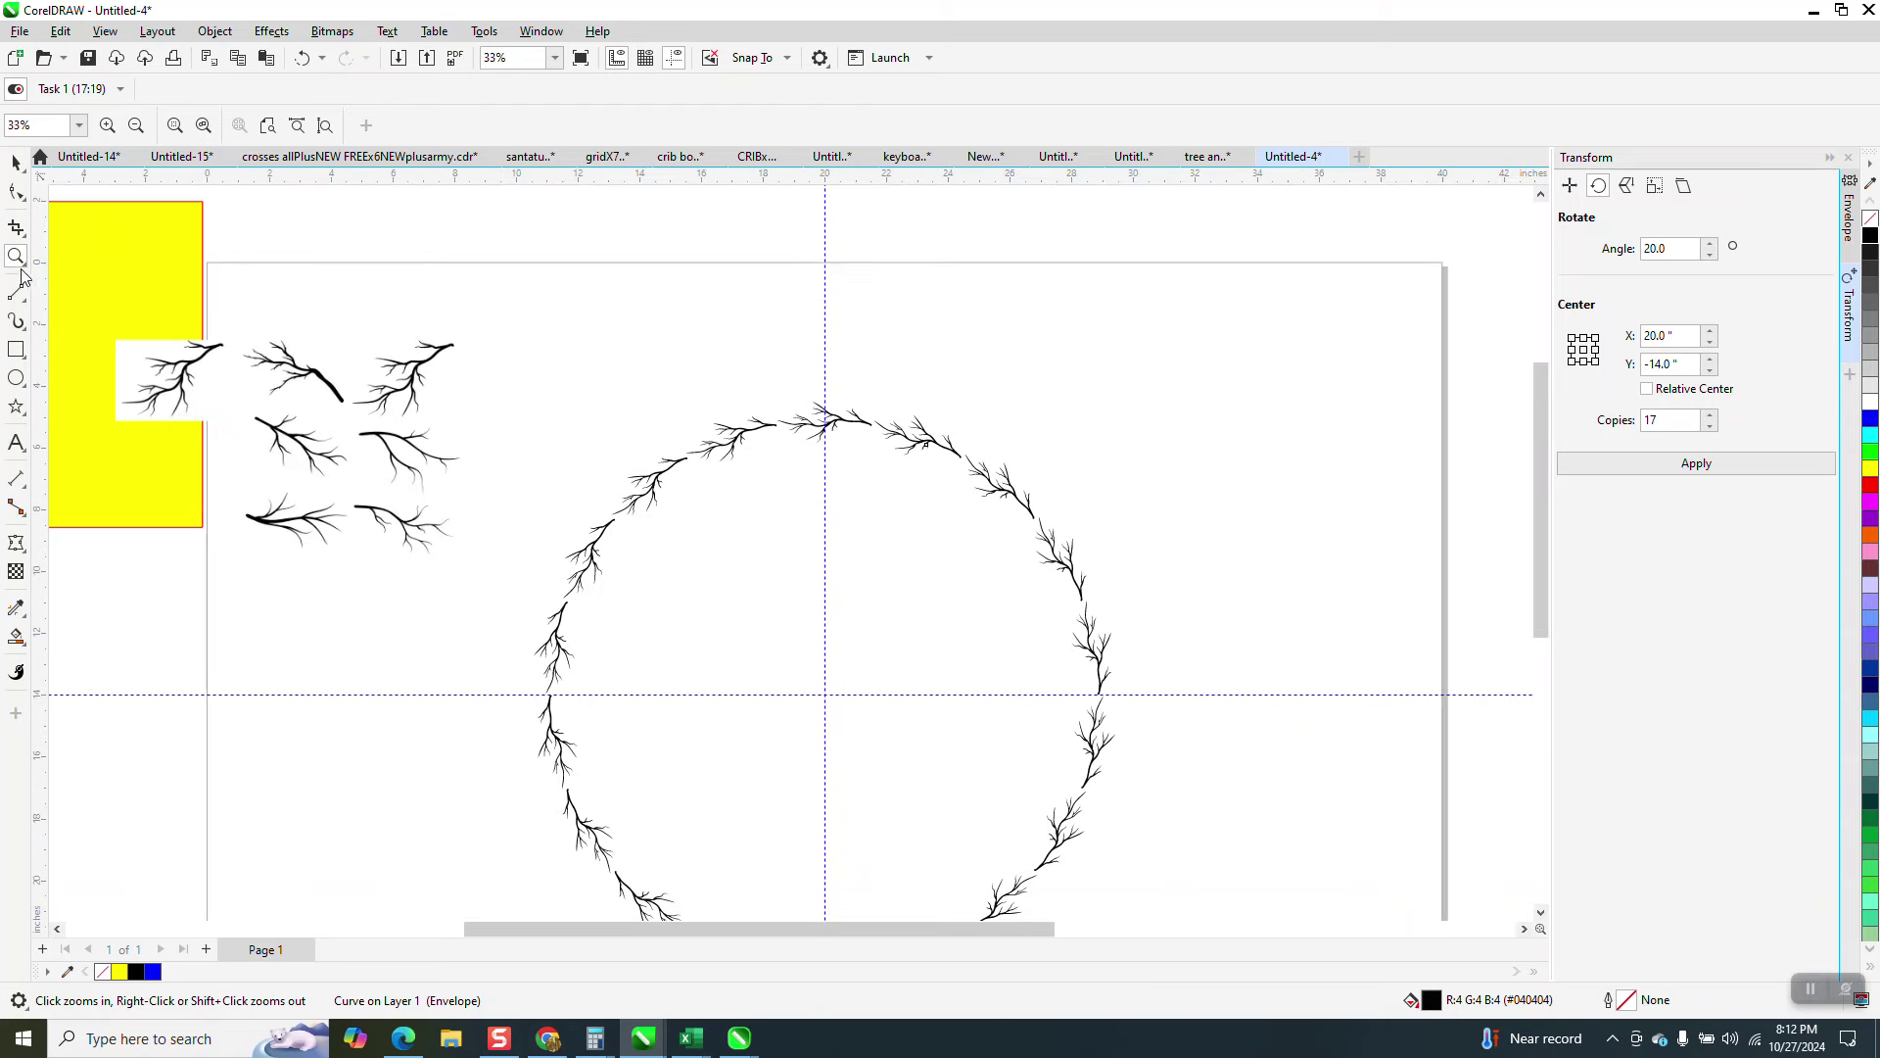
drag(770, 387, 942, 491)
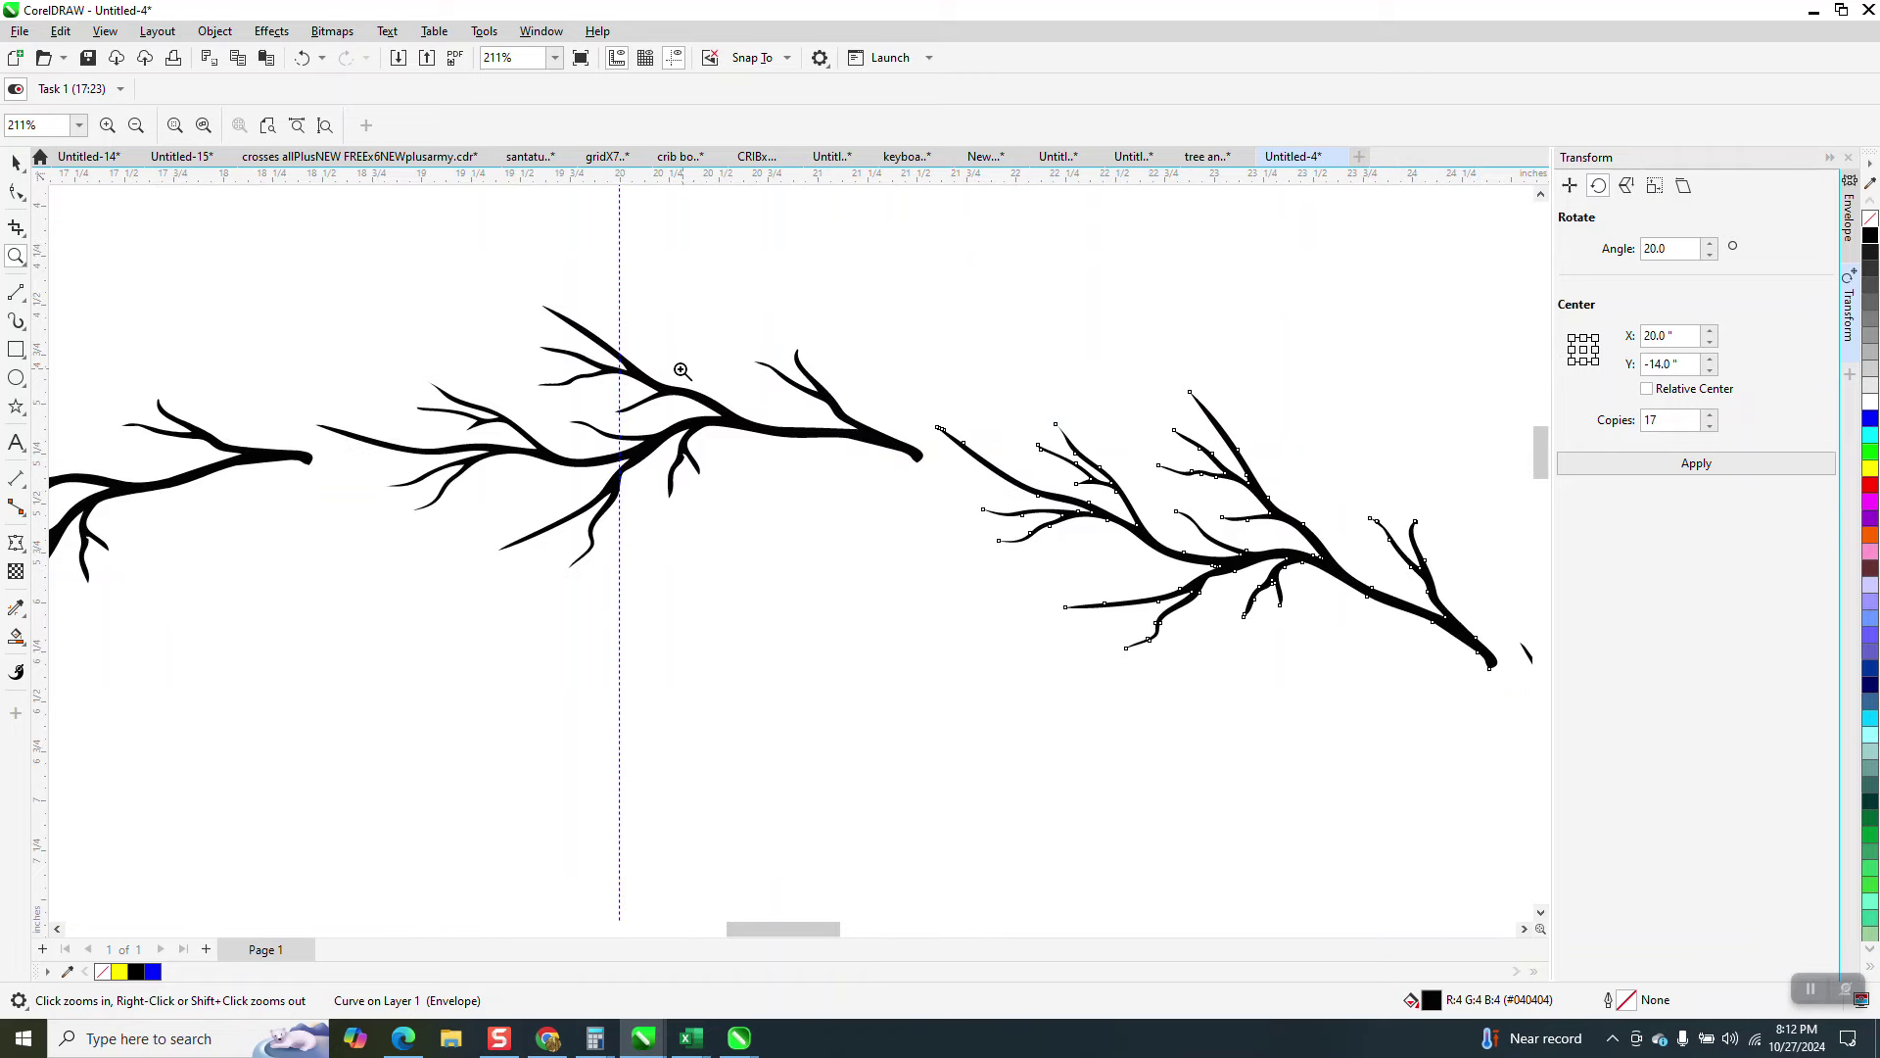
scroll(683, 371, down, 8)
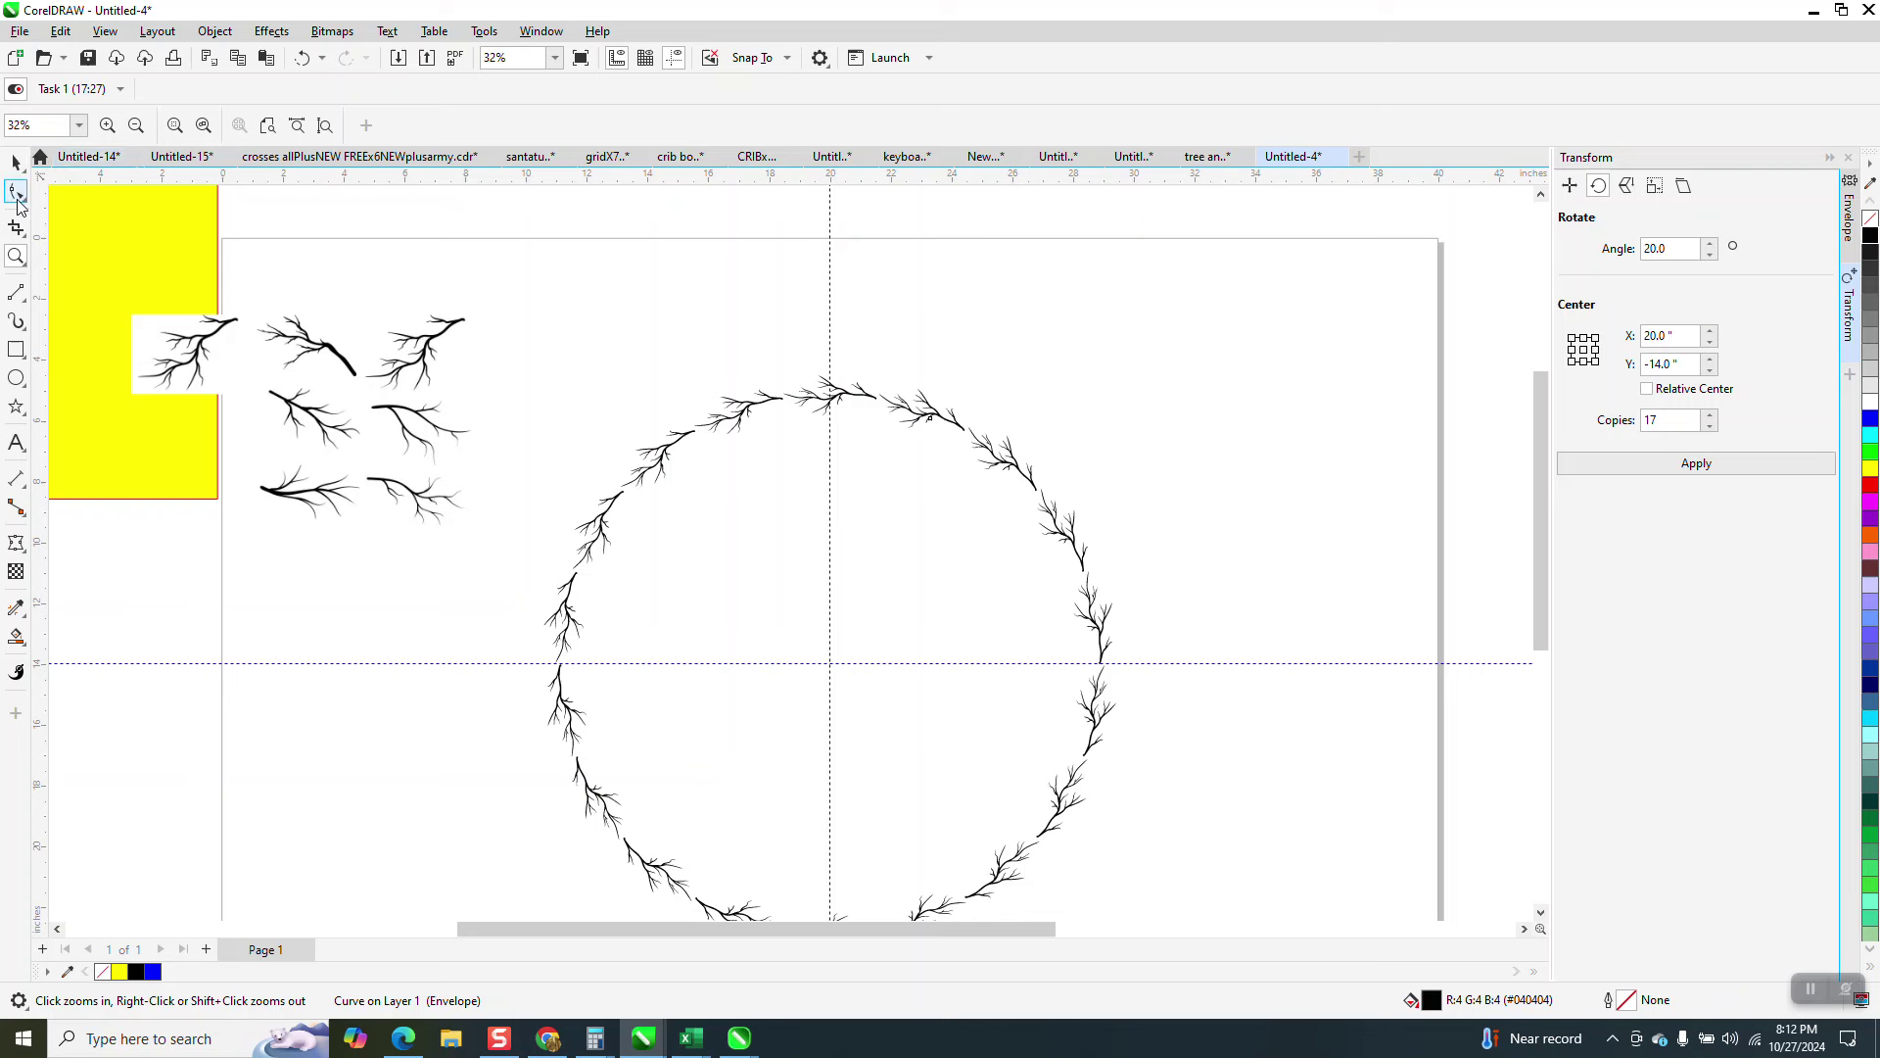
click(17, 164)
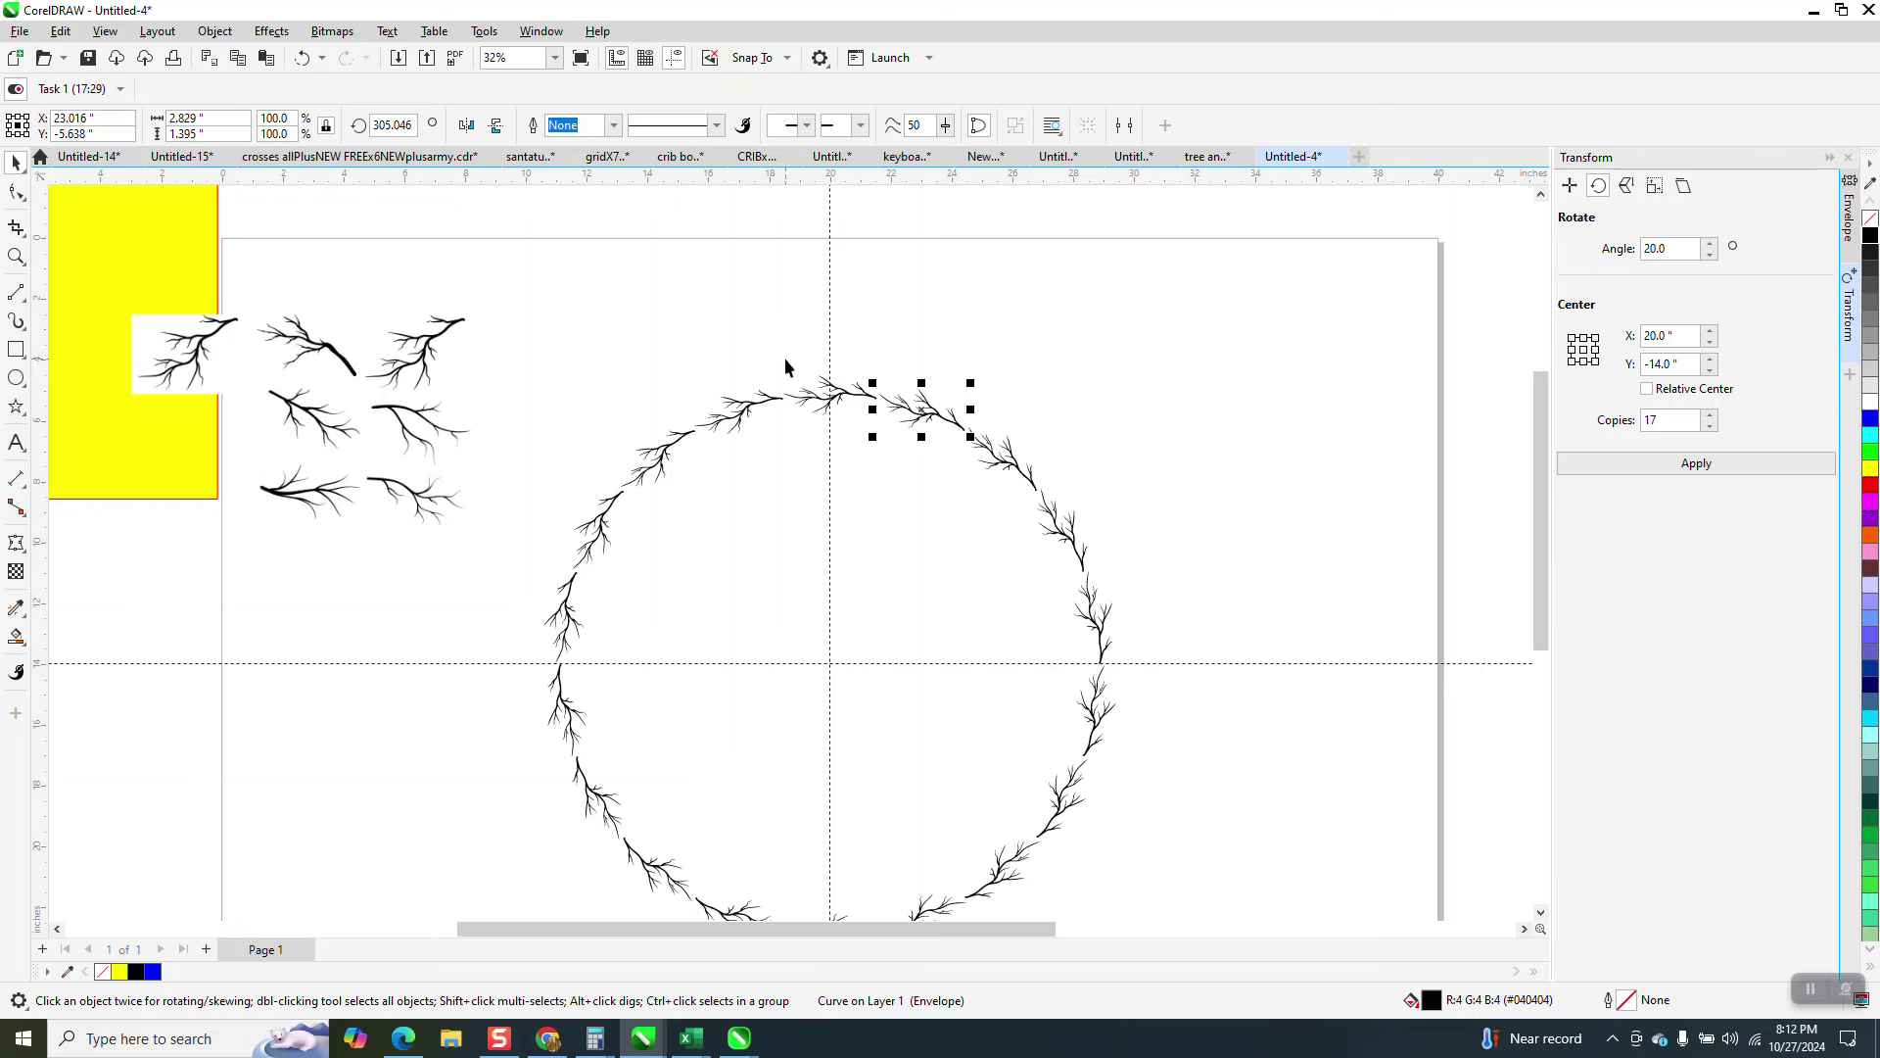
- Undo the rotated copies and try adding +20 to the branch's rotation angle
click(302, 58)
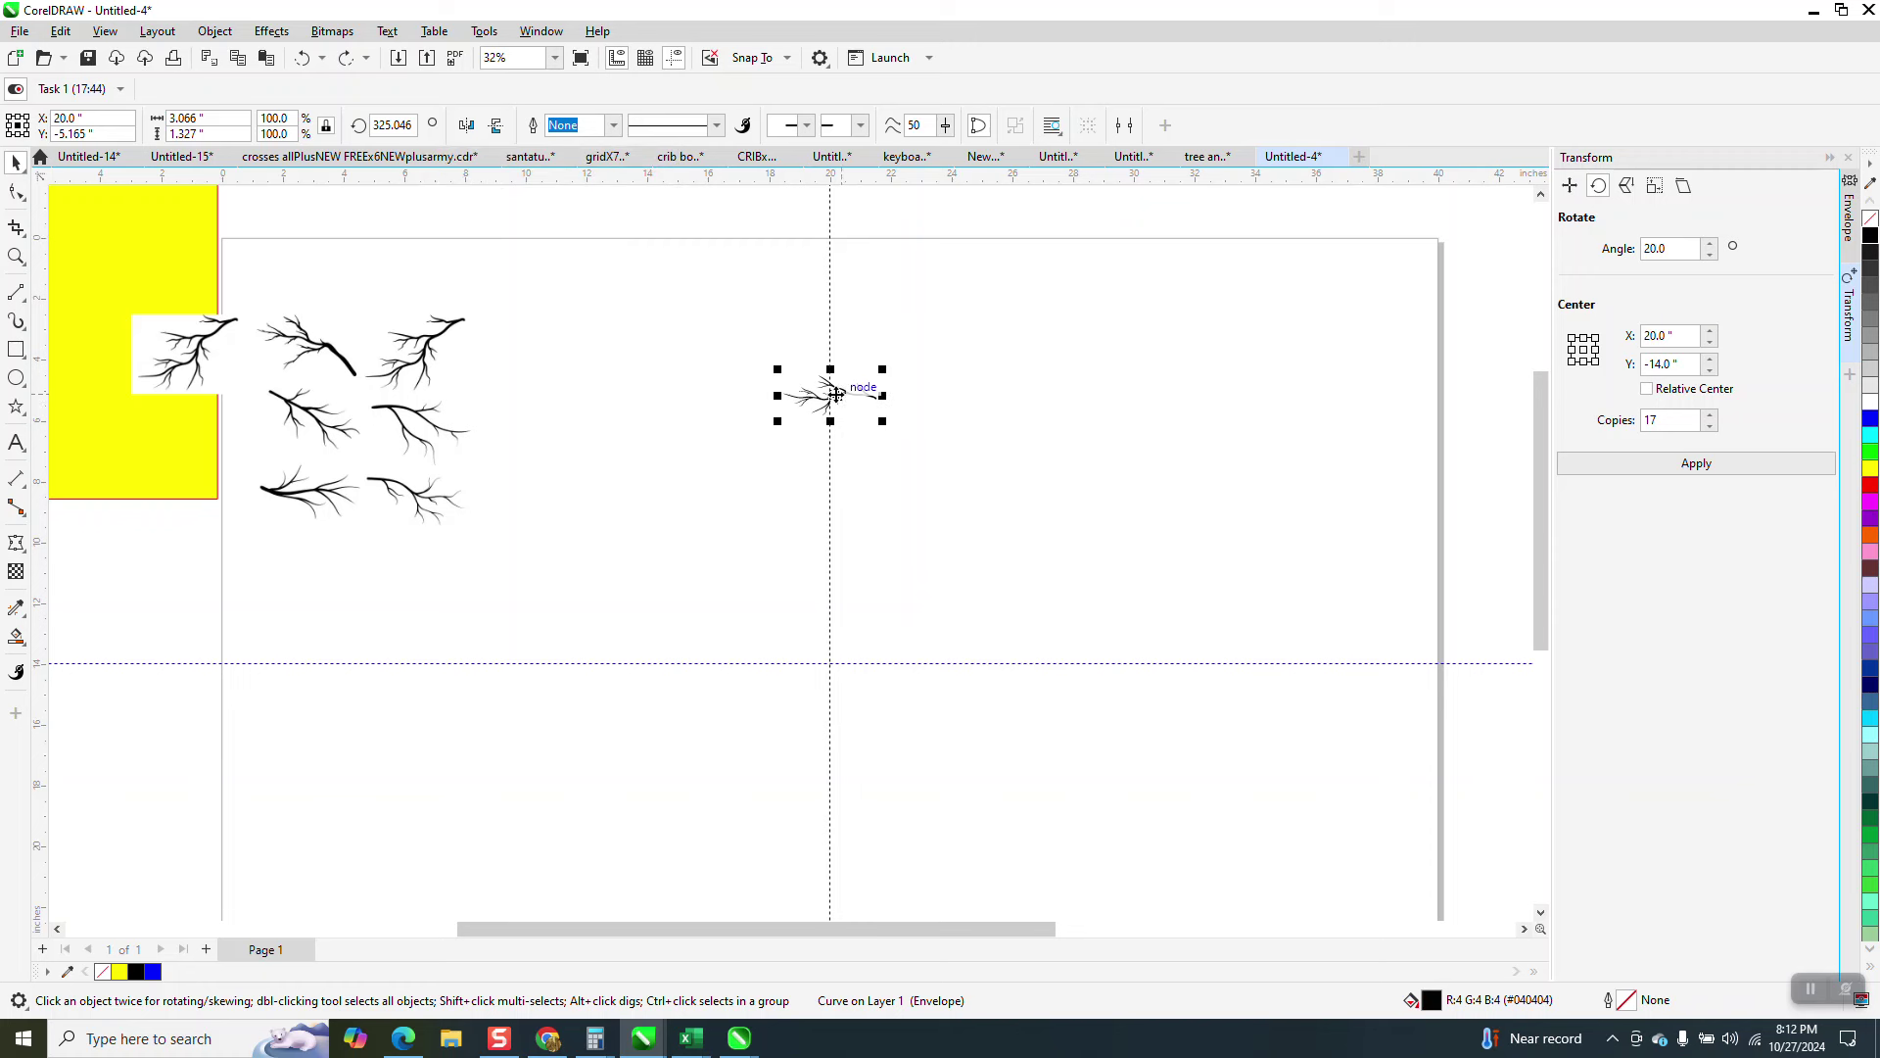
click(837, 396)
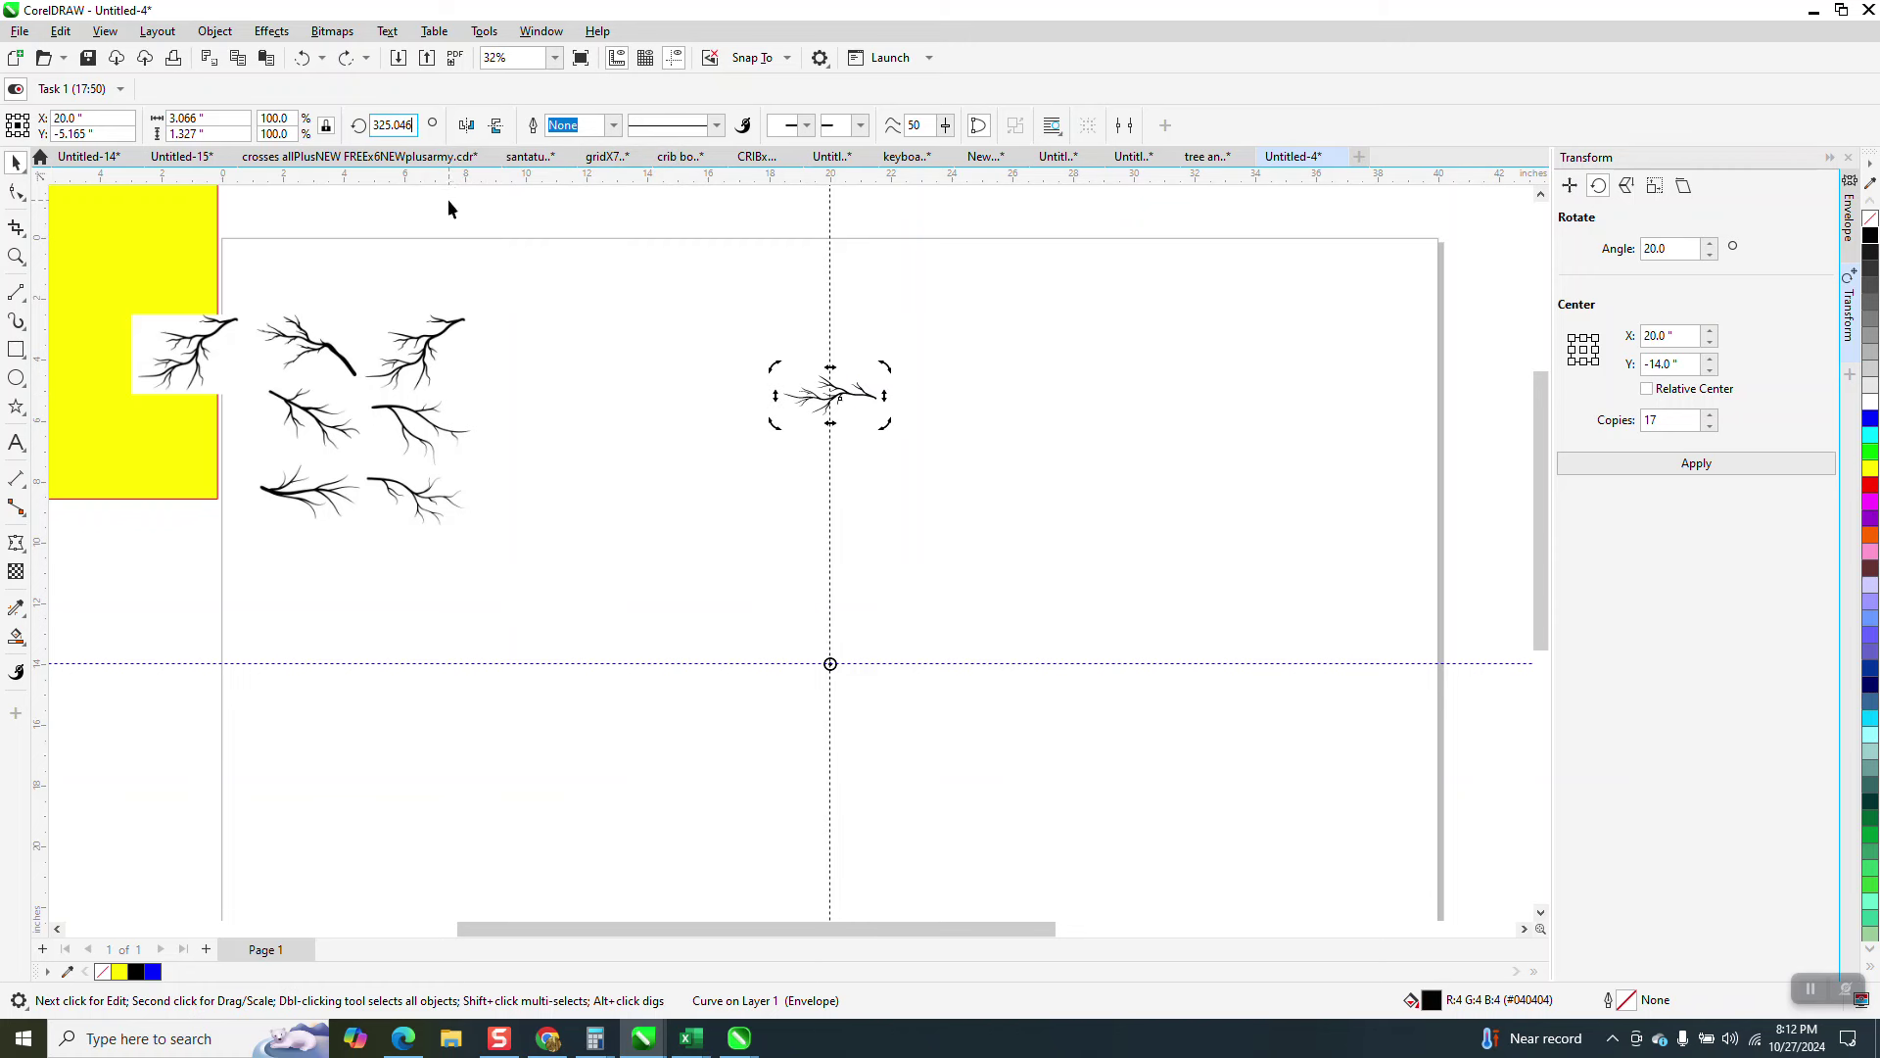
text(+20)
key(Return)
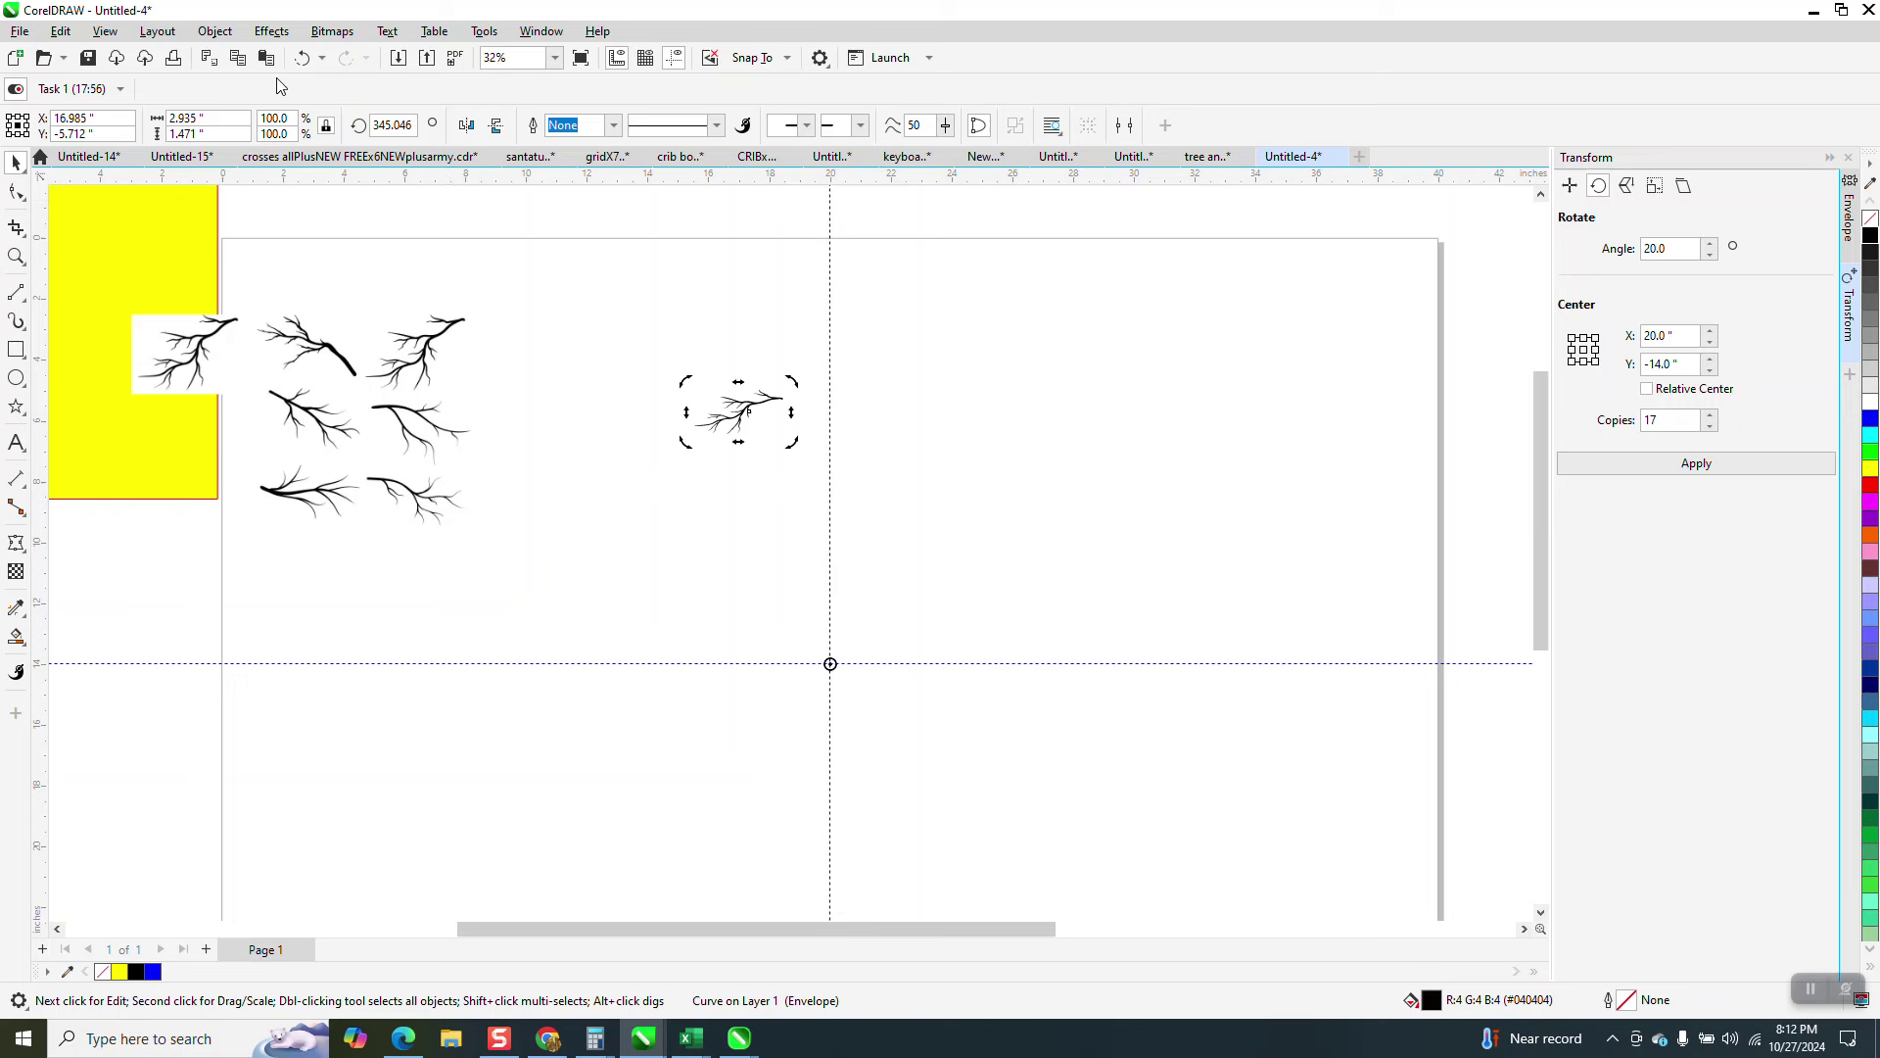
click(304, 56)
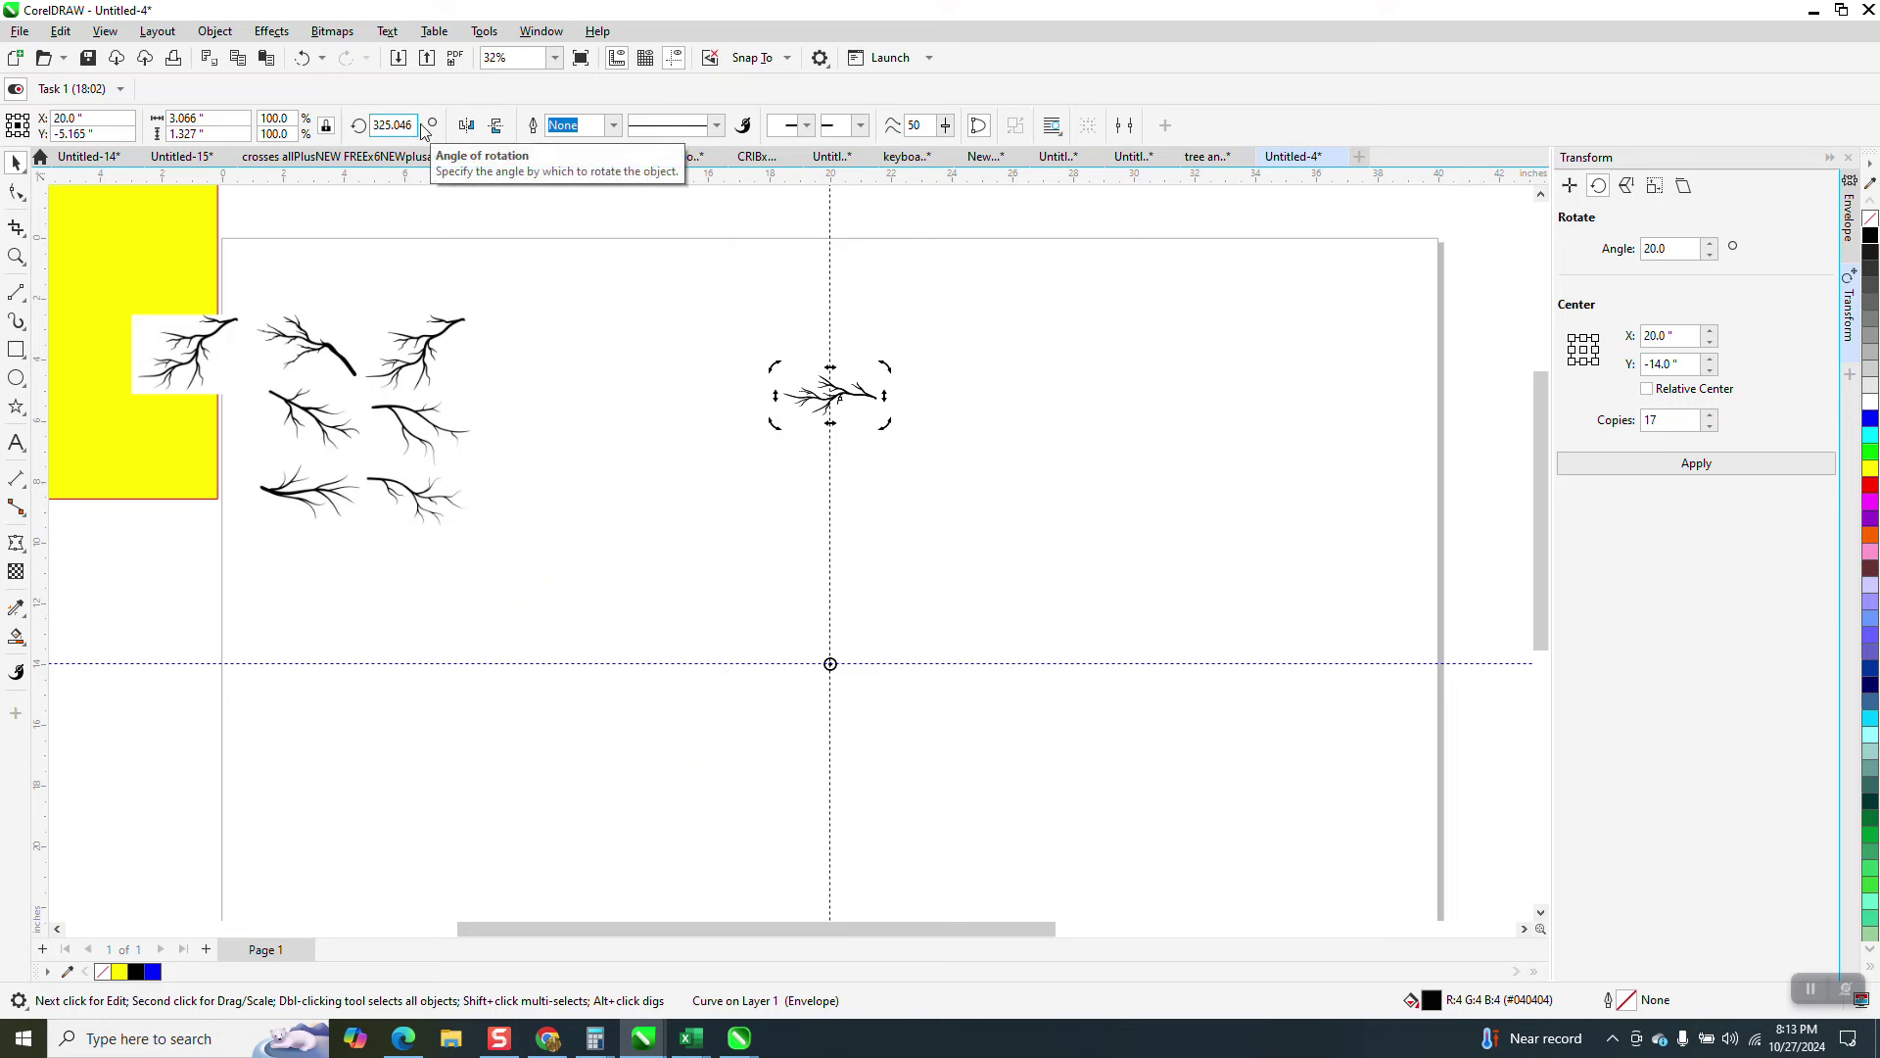
text(+20)
key(Return)
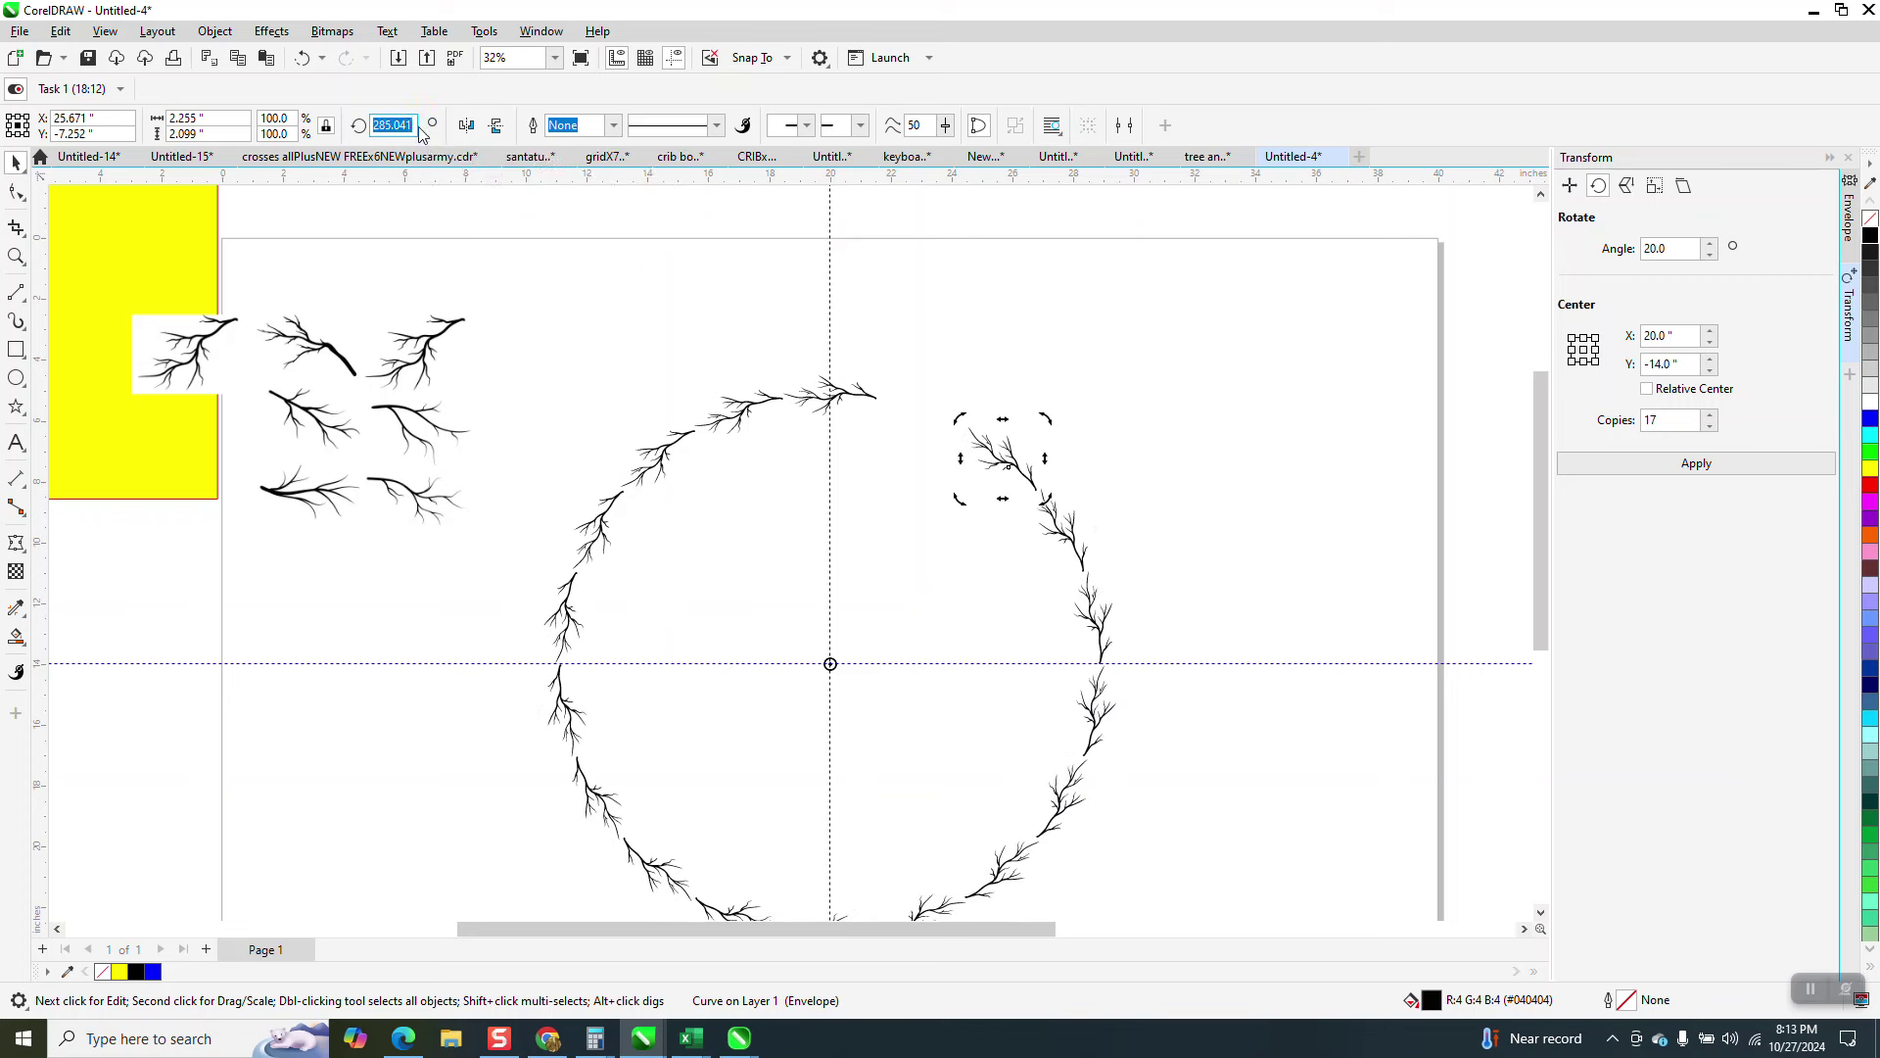
- Set the selected branch's rotation angle to 305.041°
click(979, 322)
click(1000, 463)
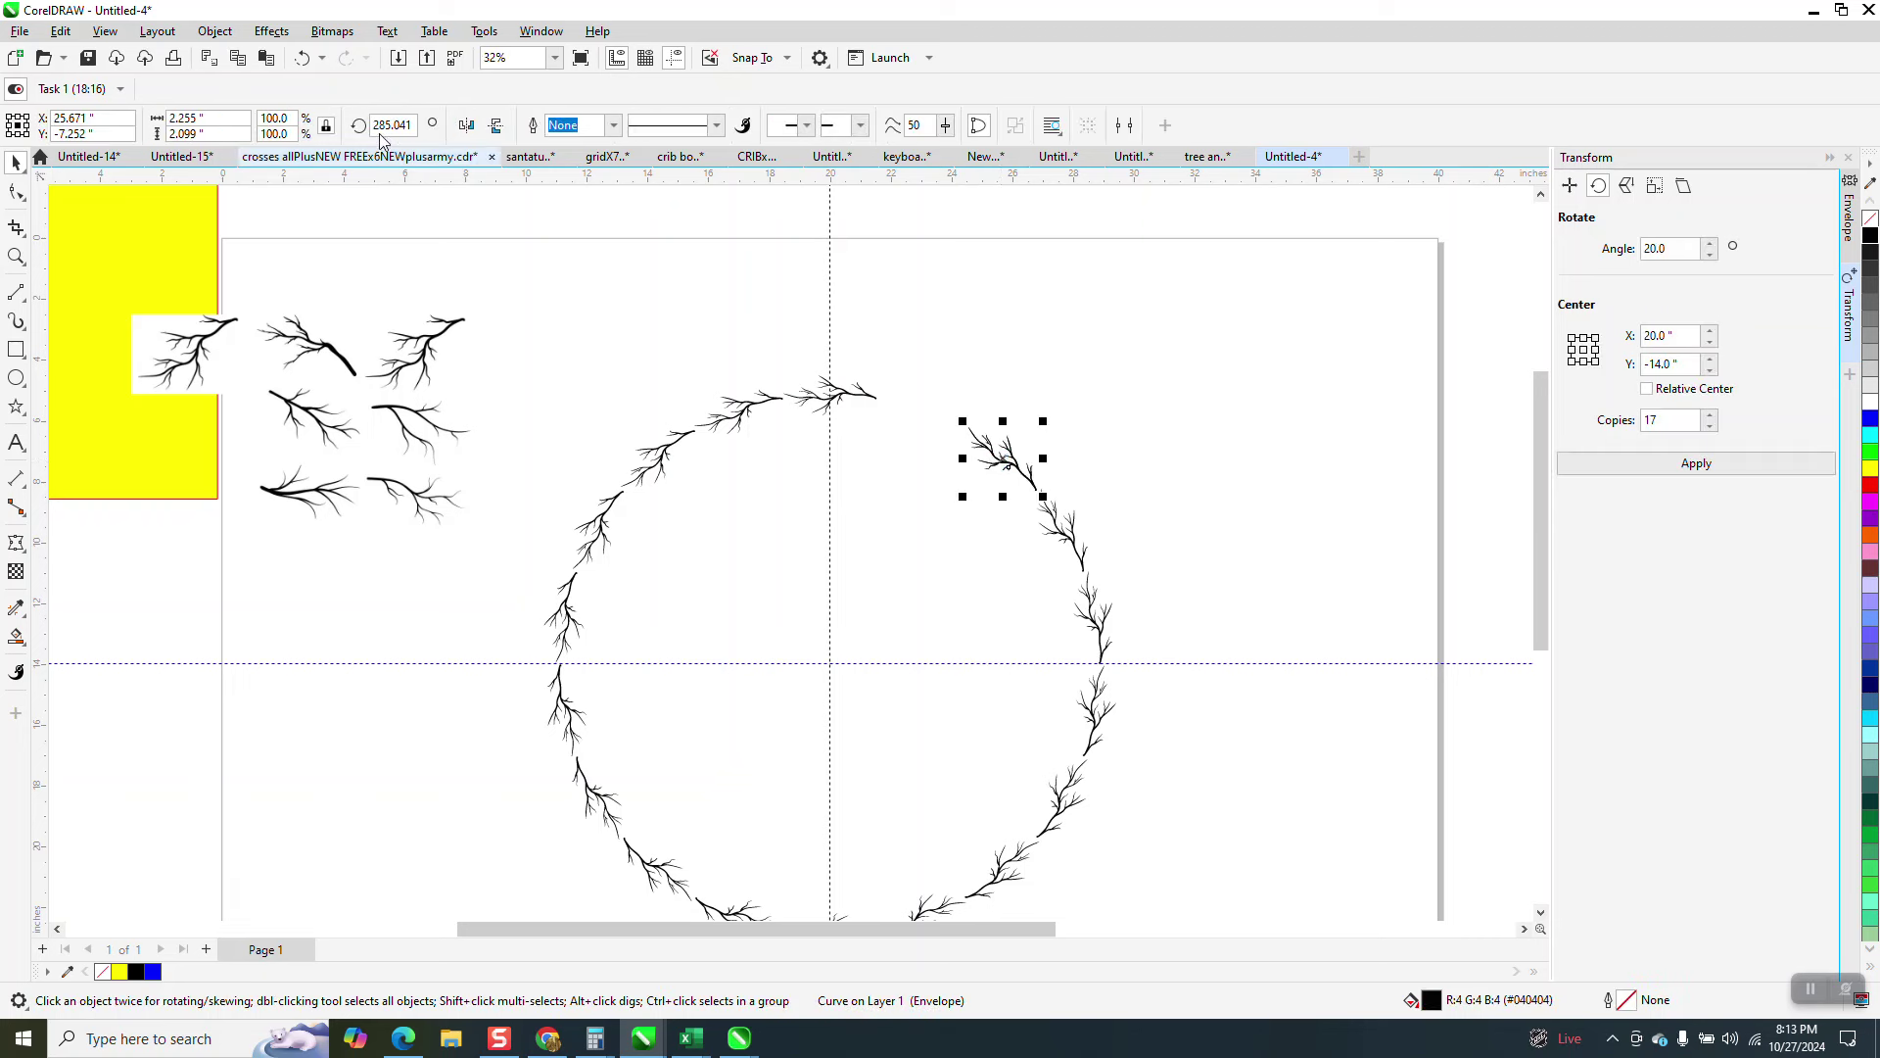
key(ctrl+a)
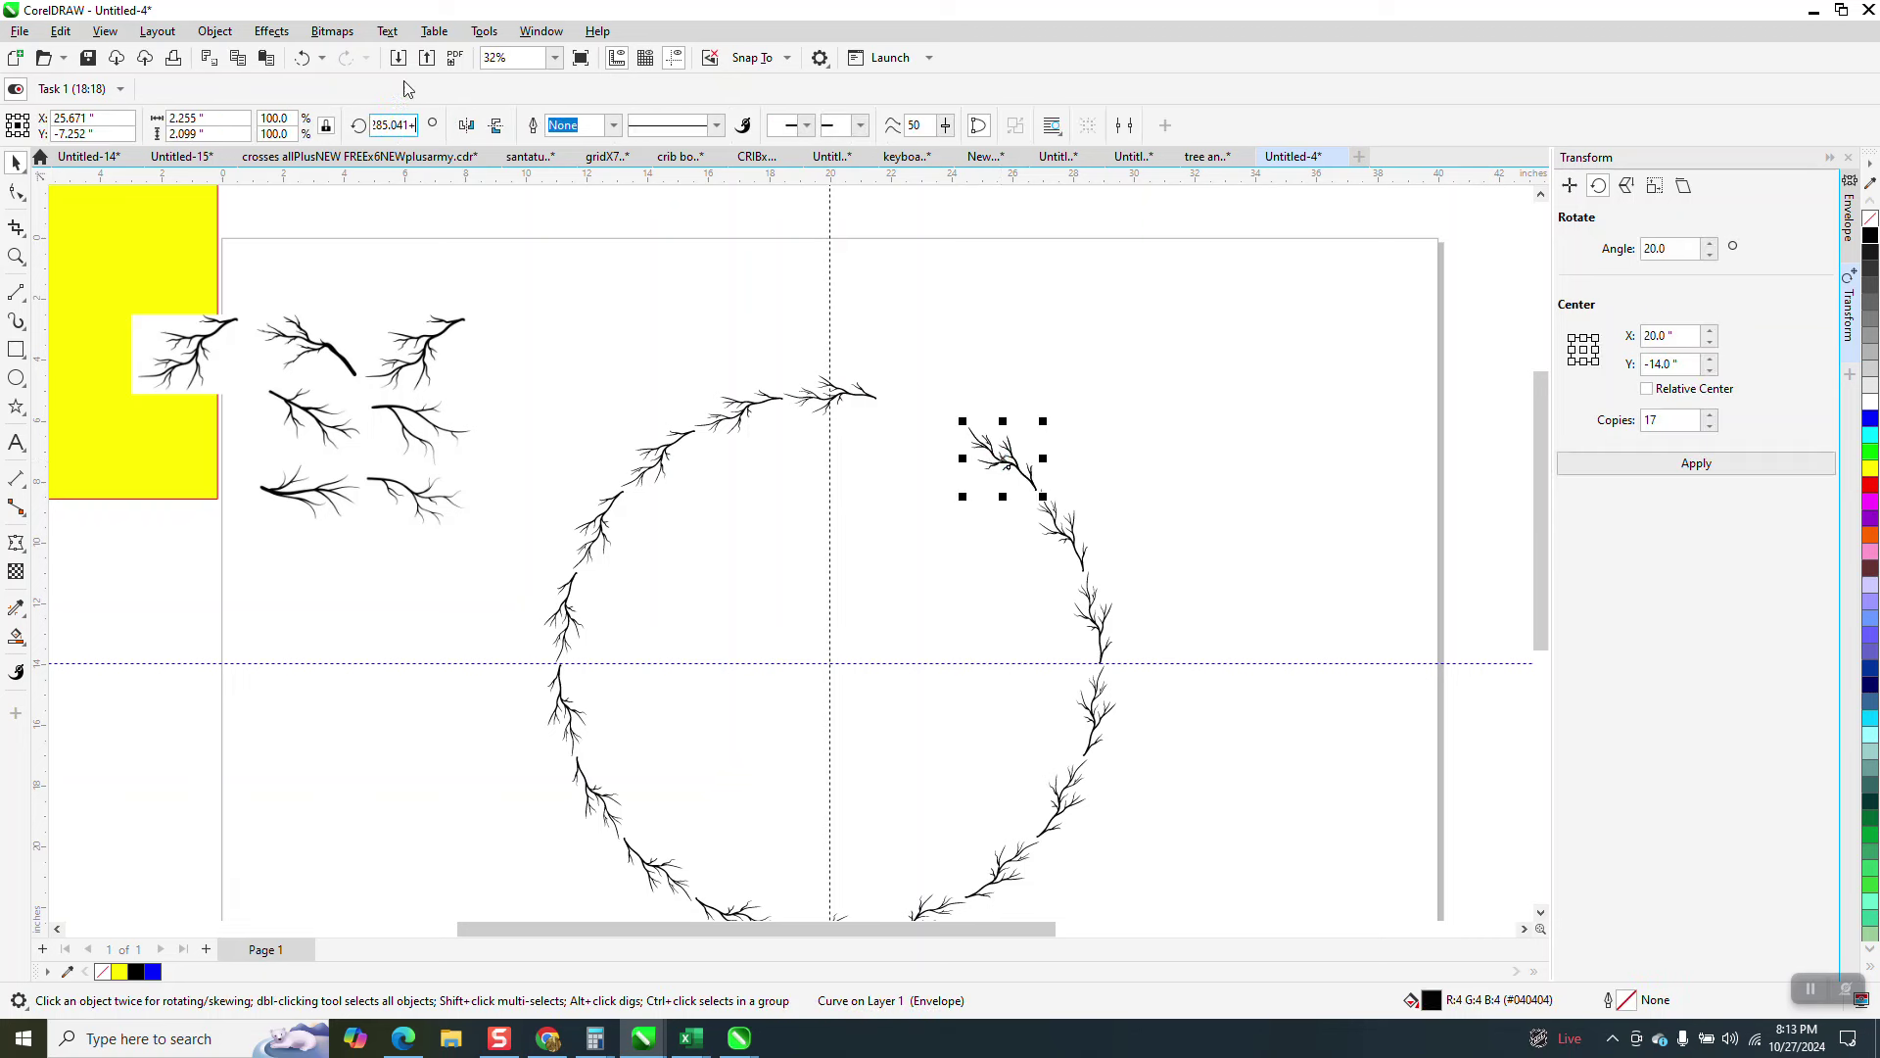
text(305.041)
key(Return)
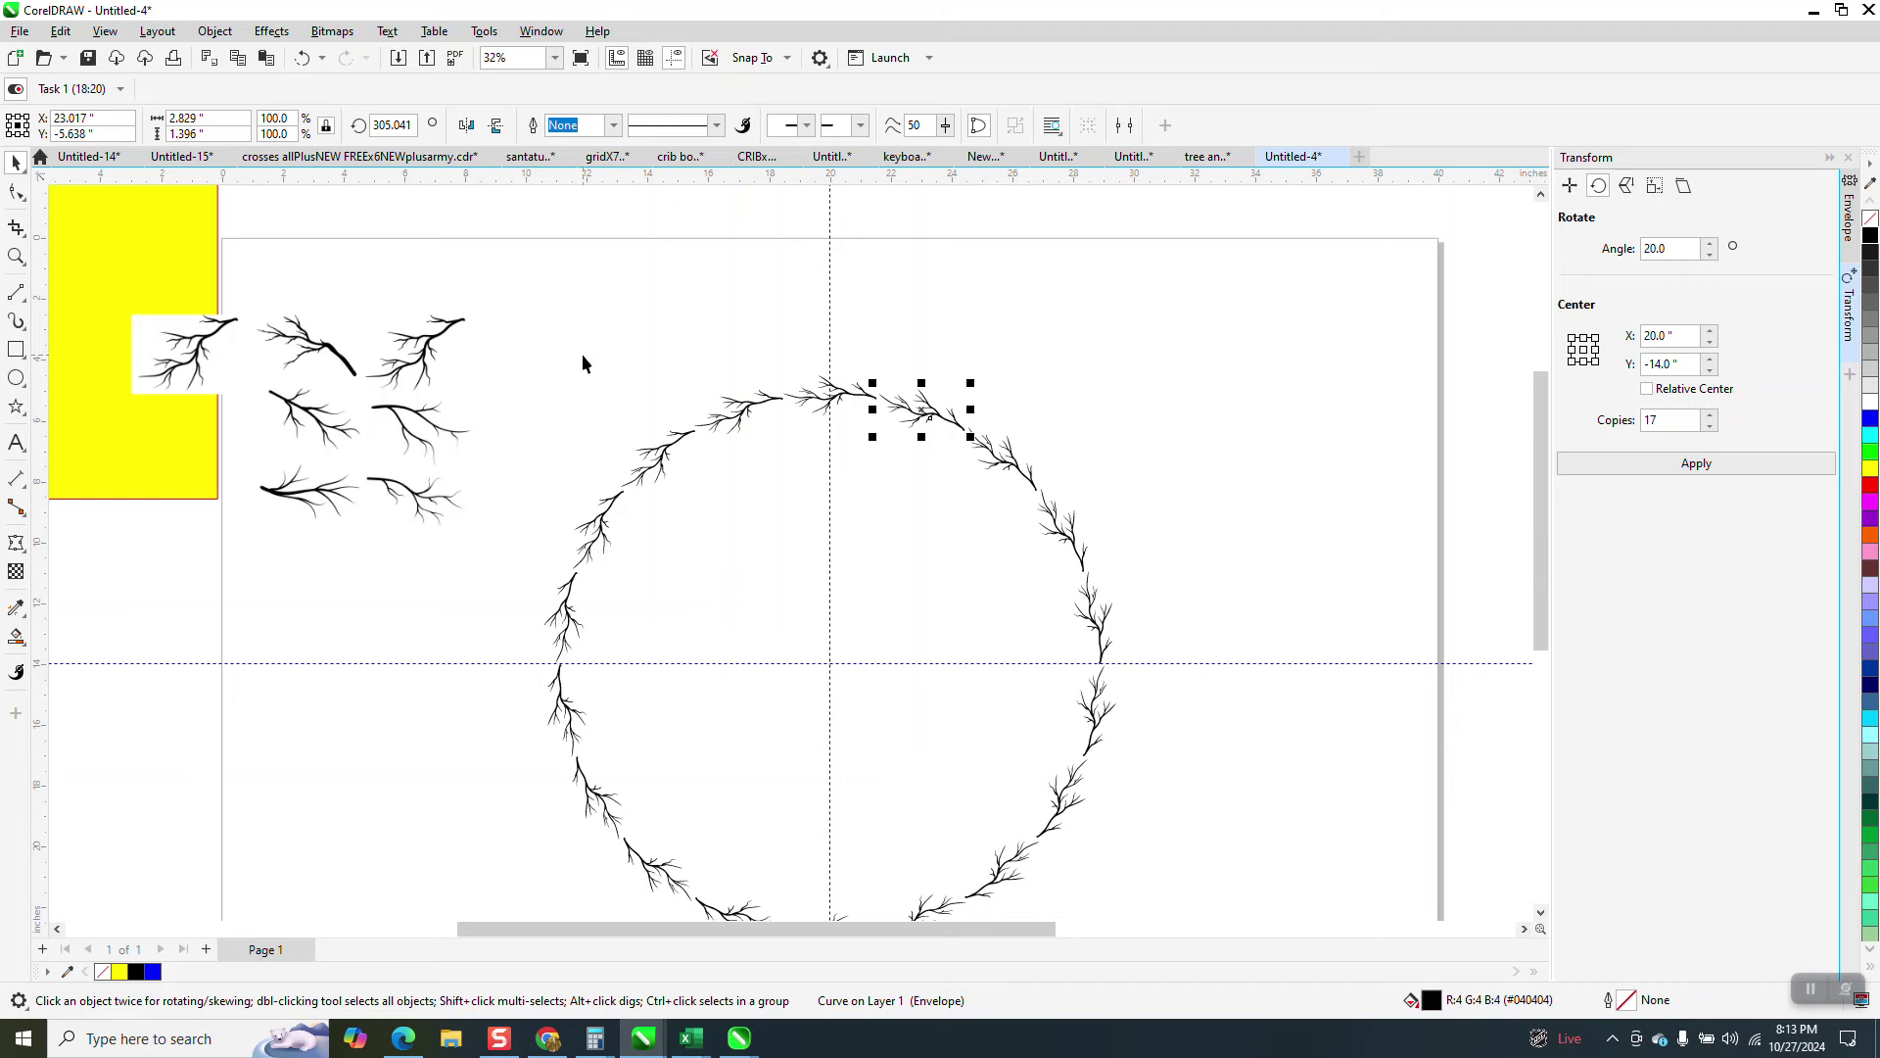
click(15, 256)
drag(762, 373, 1121, 536)
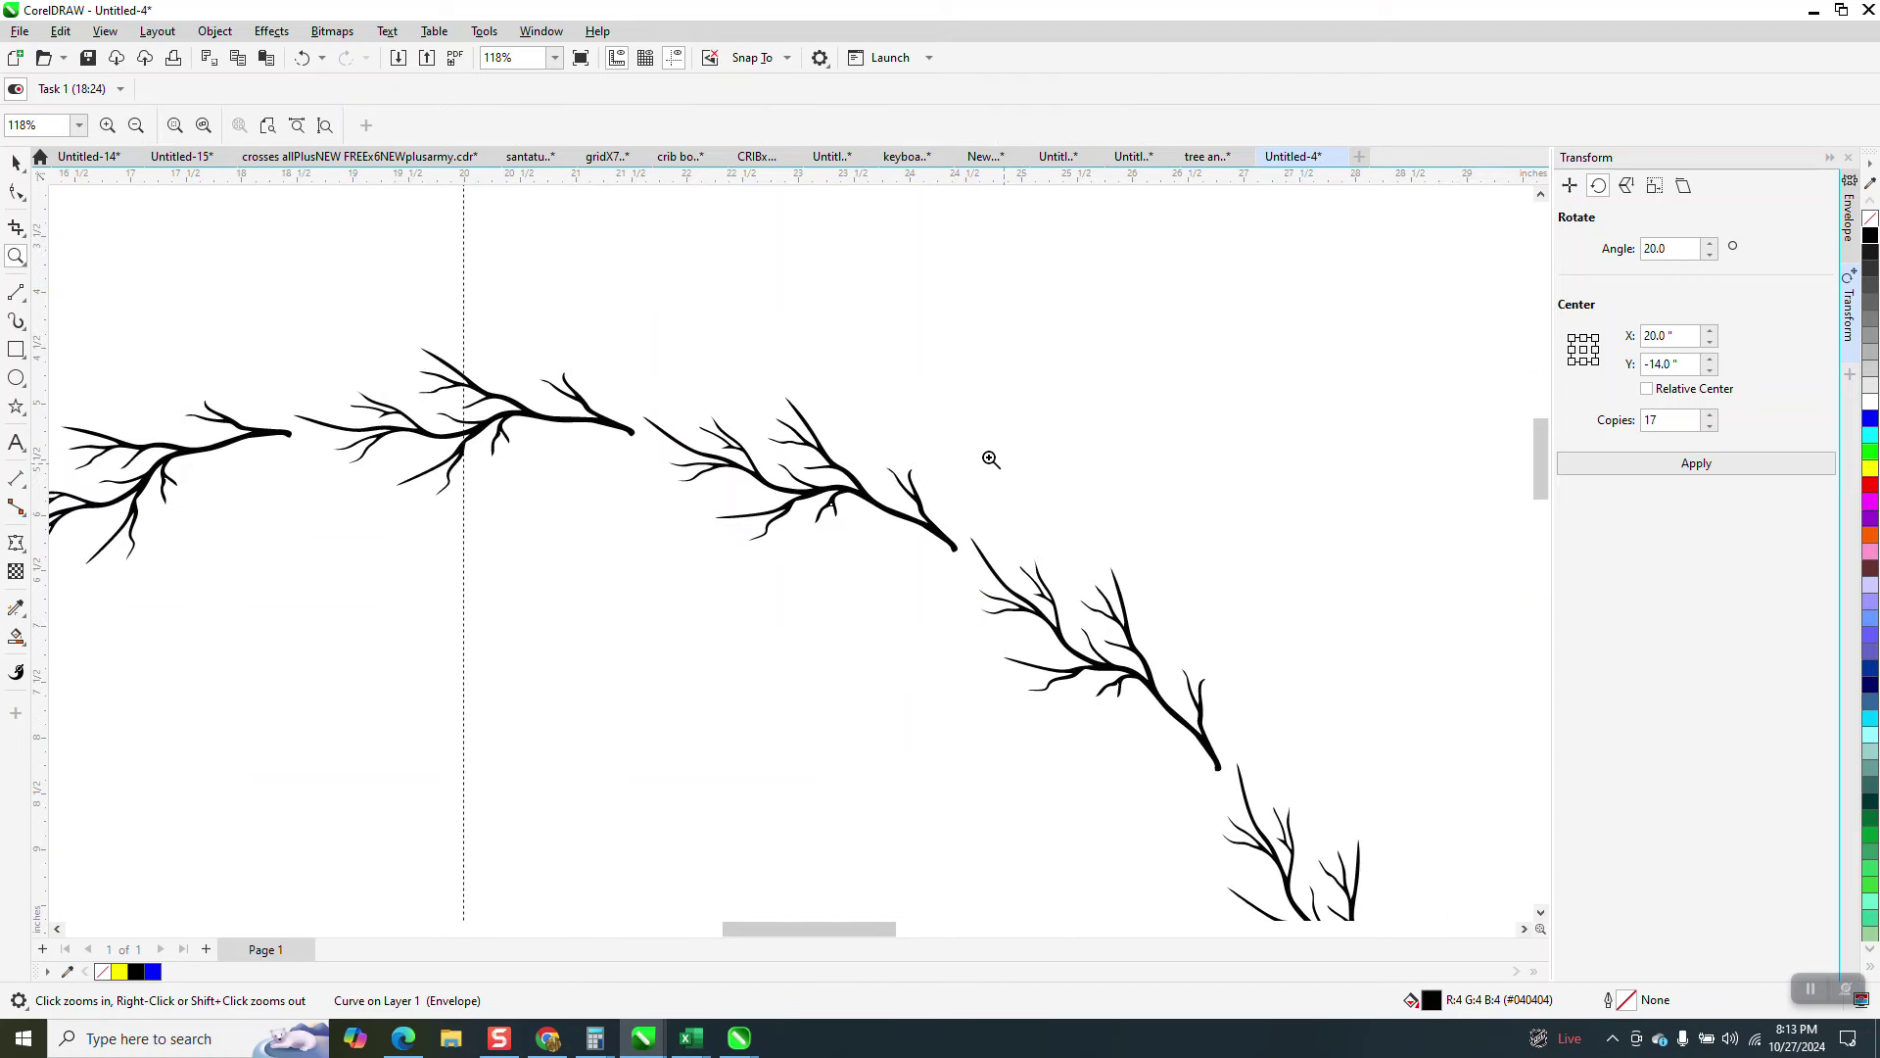
scroll(760, 411, down, 1)
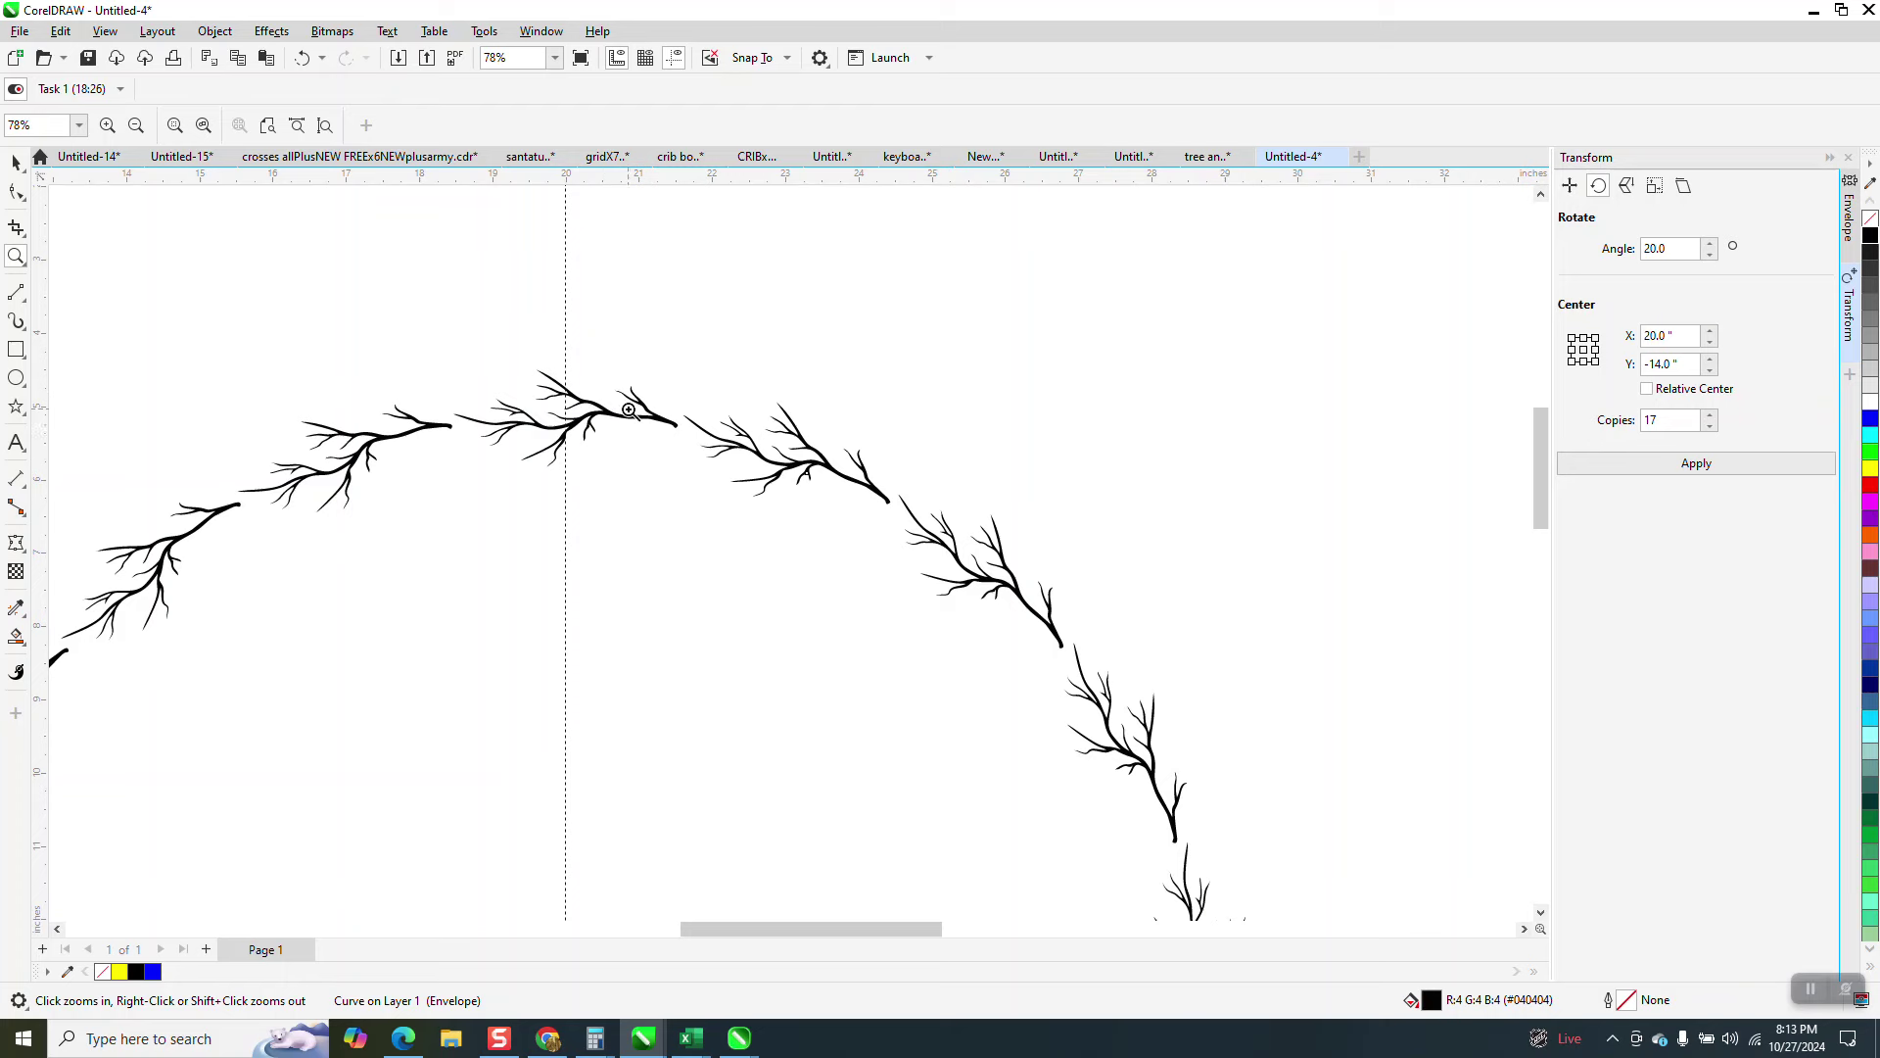
scroll(714, 349, down, 2)
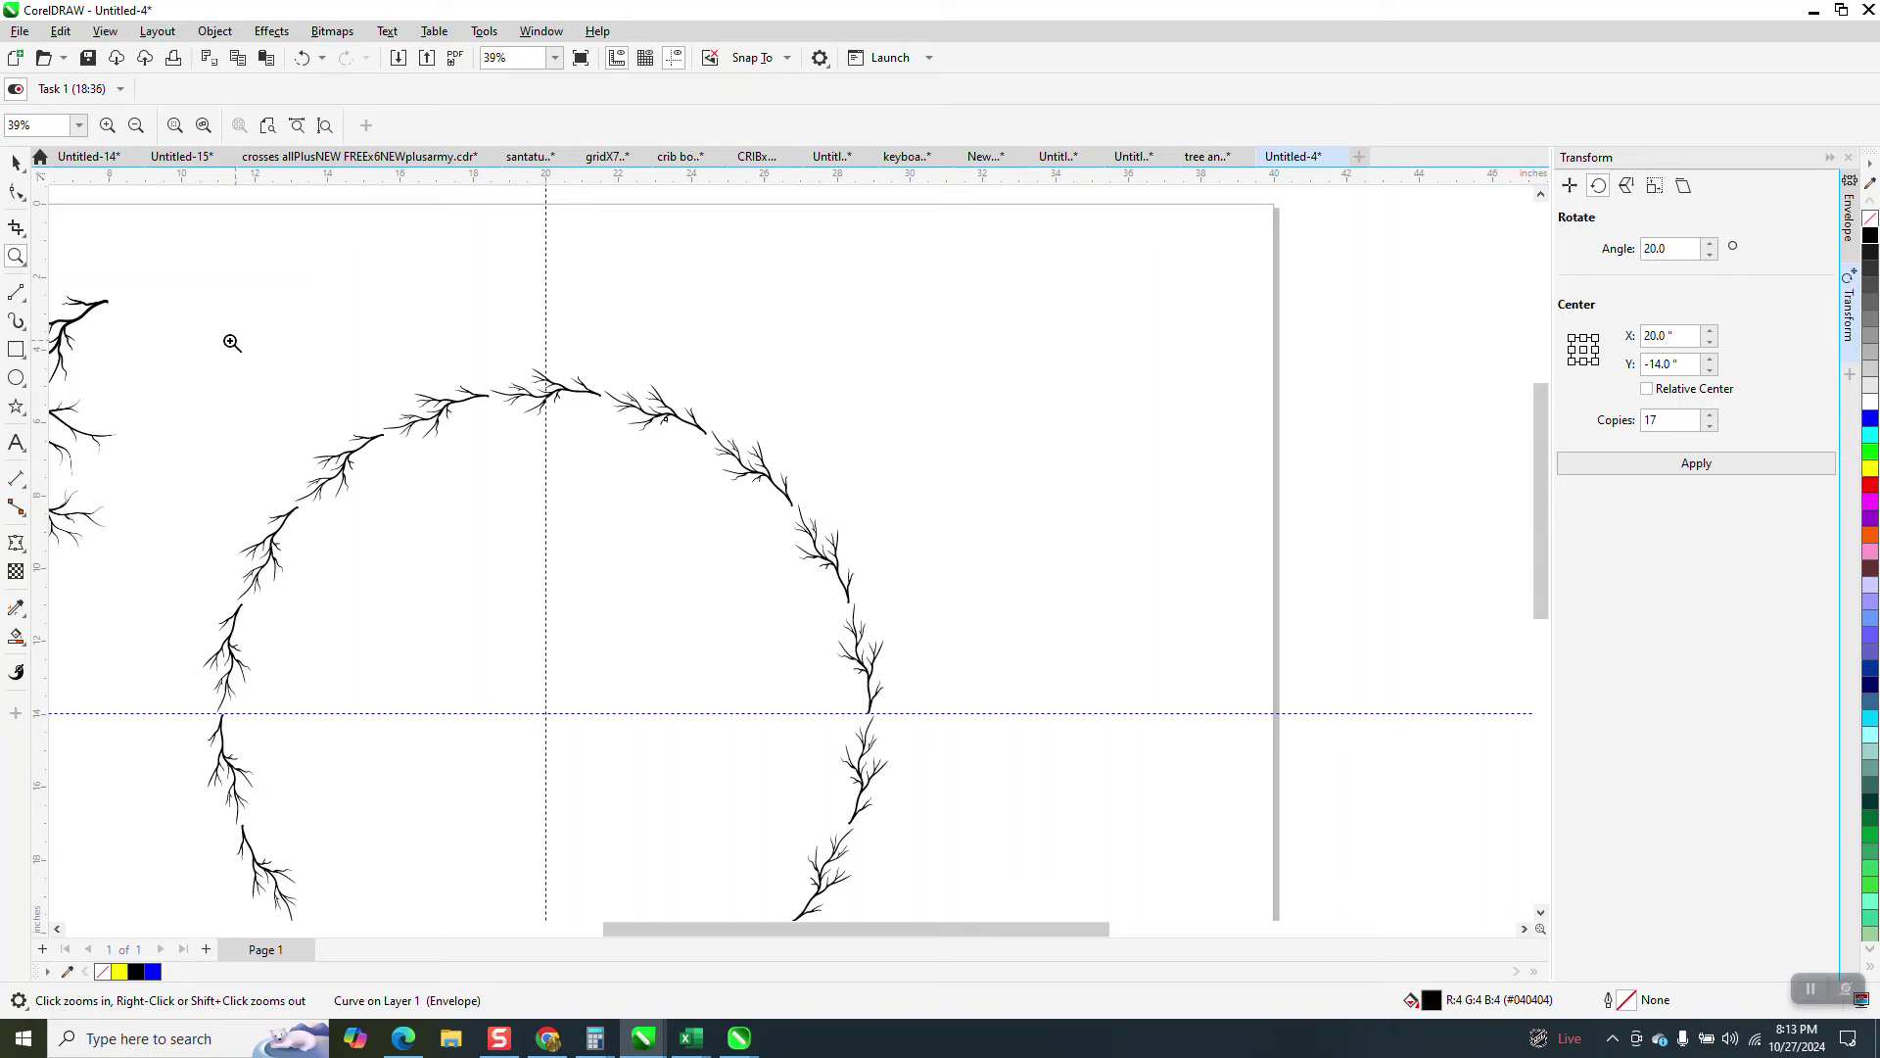
scroll(686, 431, down, 3)
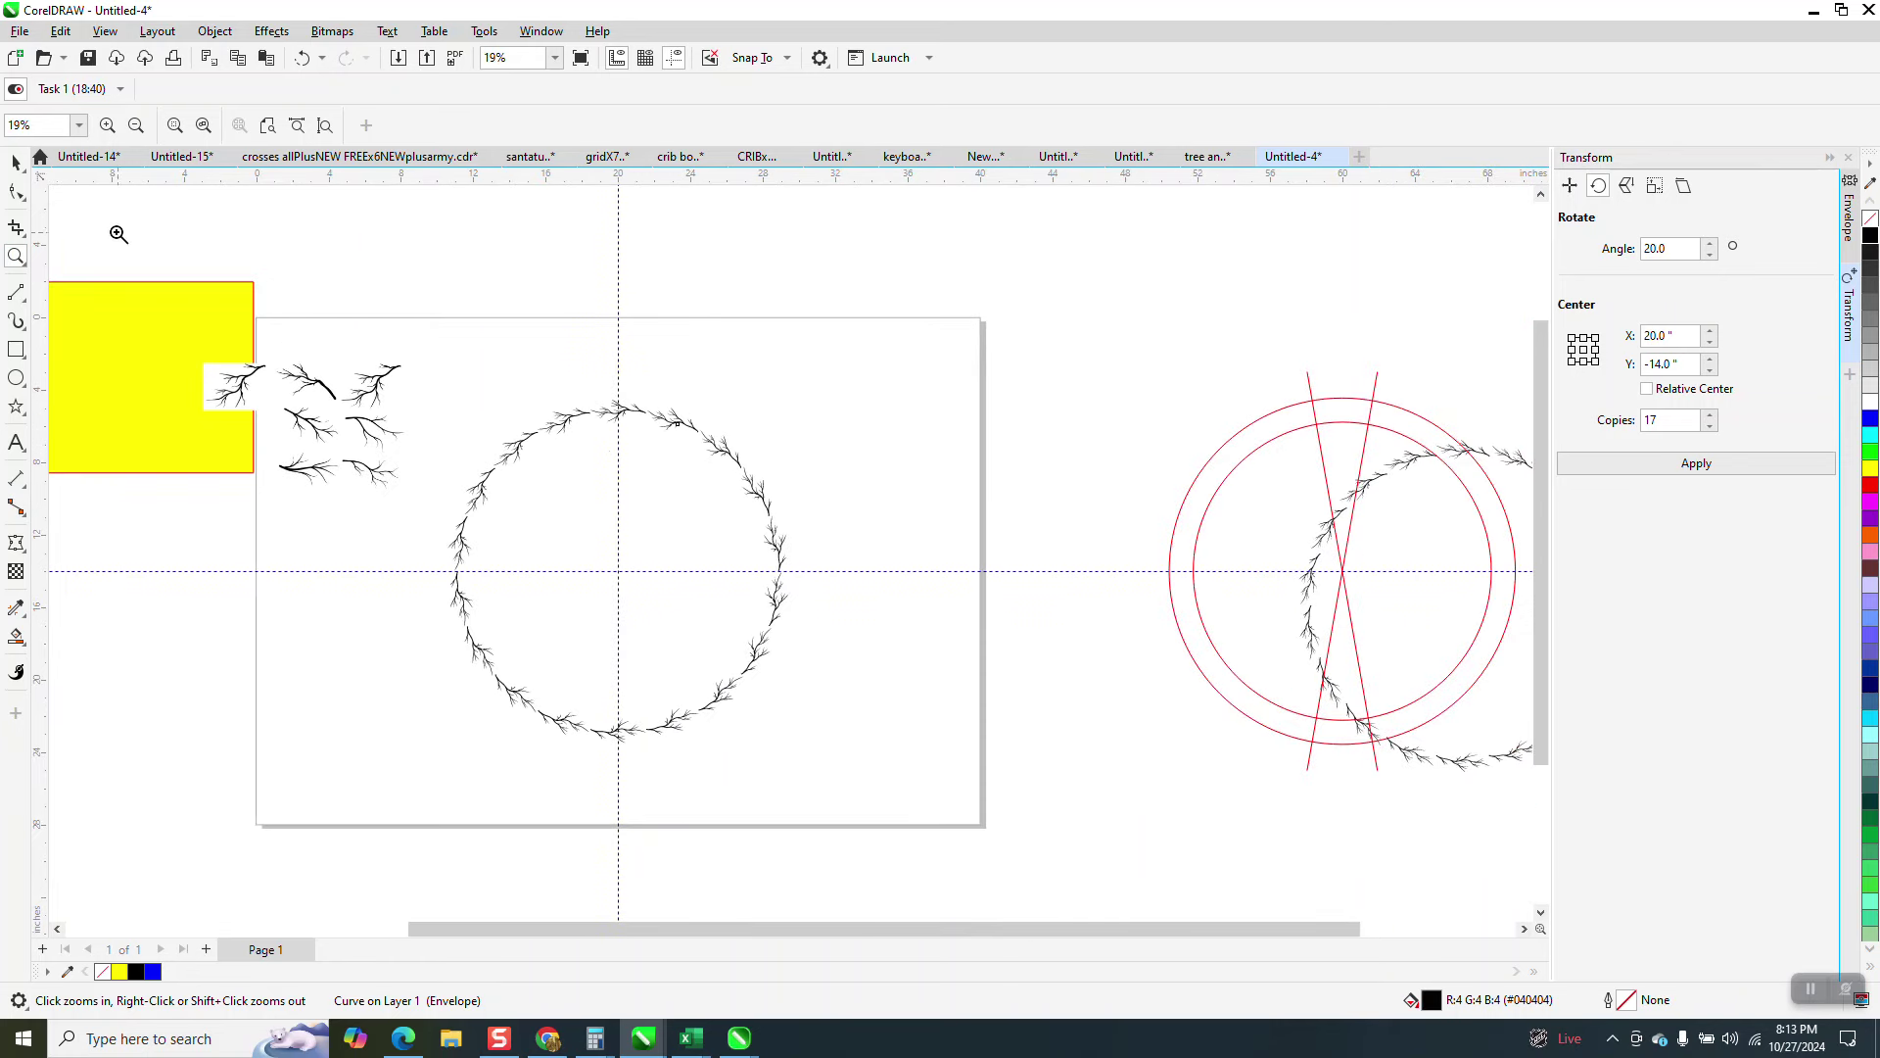
click(18, 164)
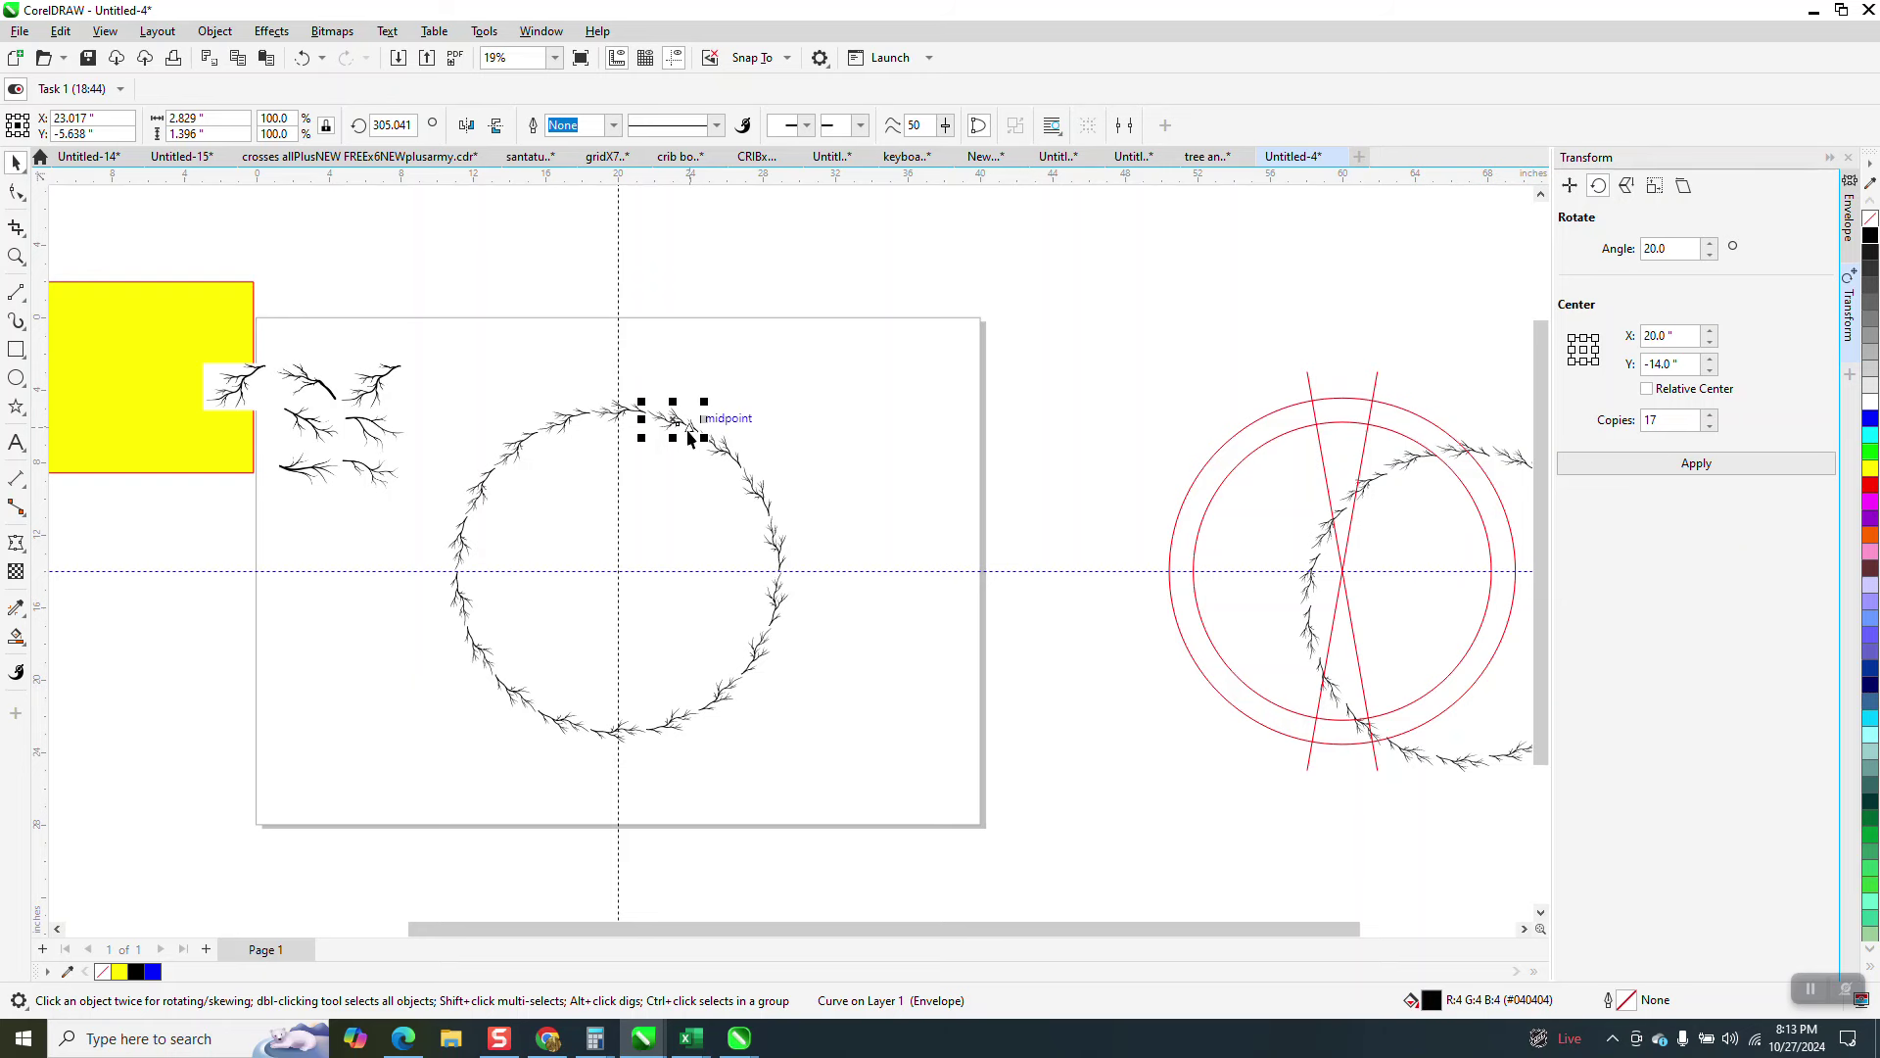
click(16, 256)
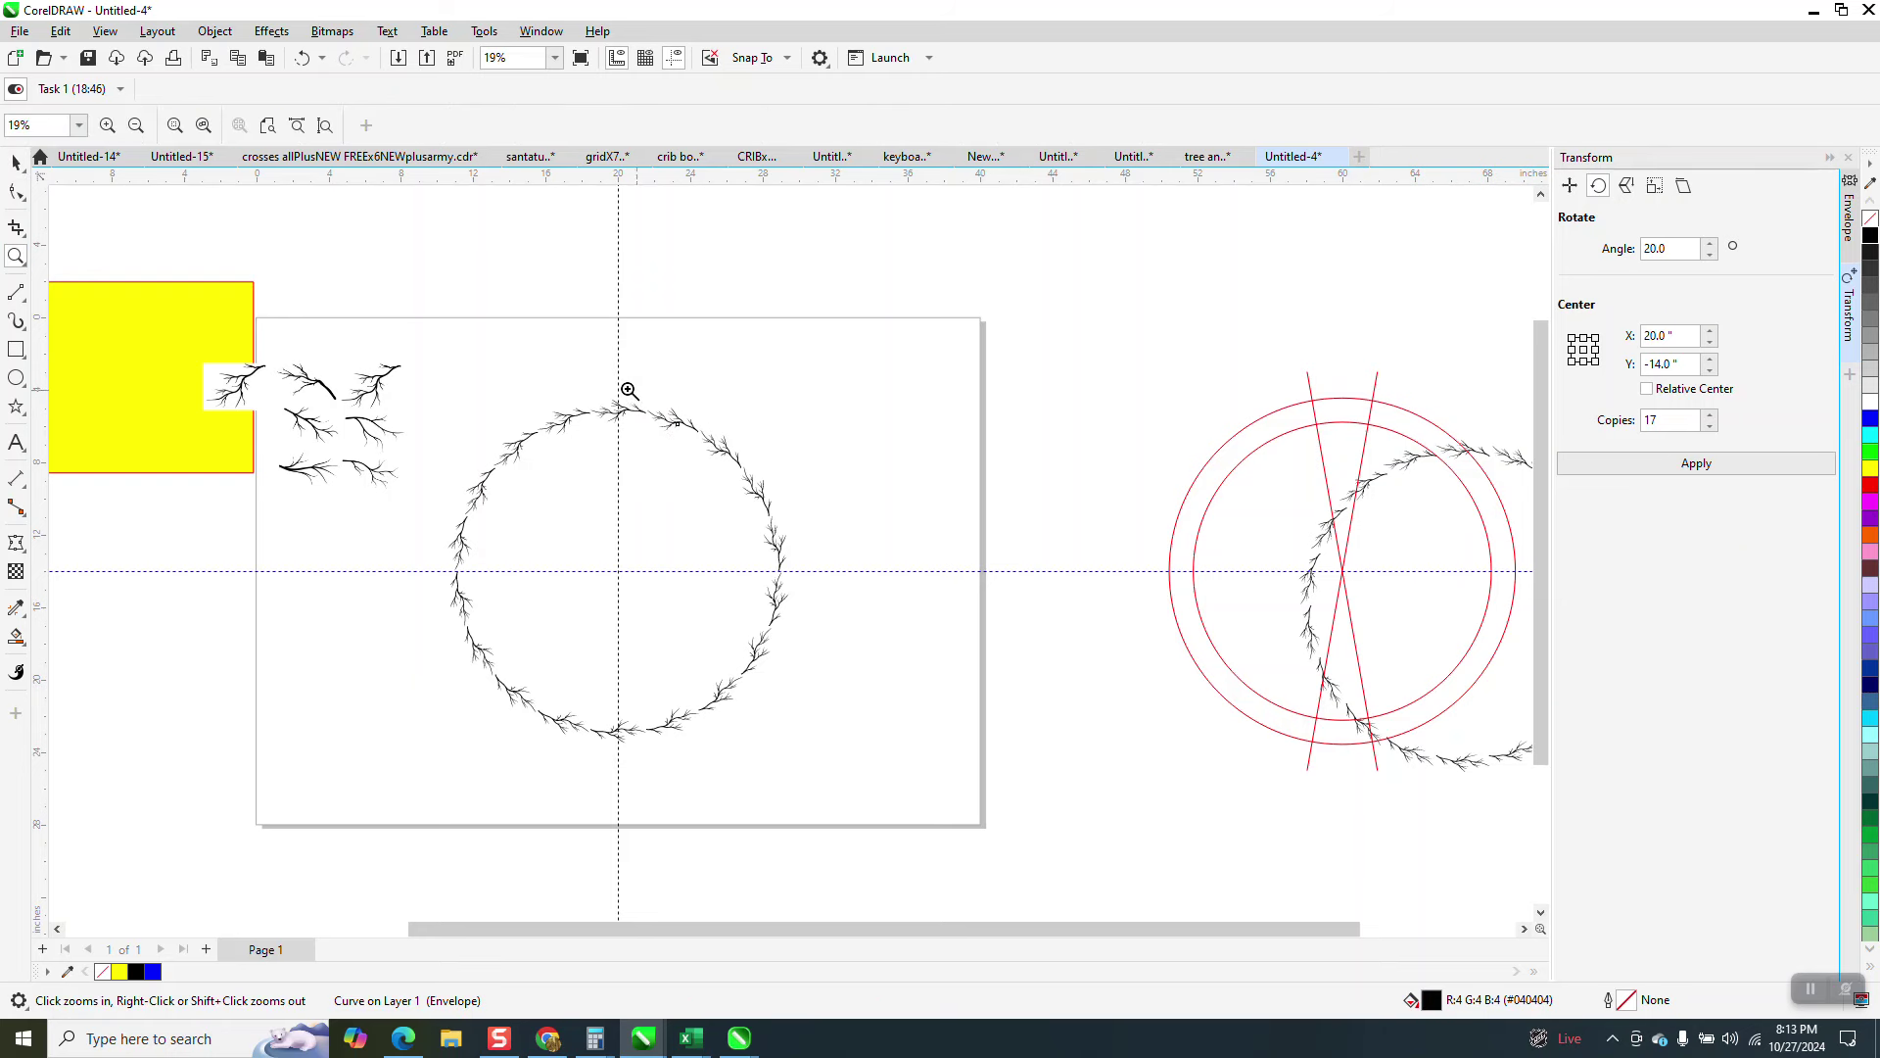
drag(630, 390, 692, 452)
scroll(691, 453, down, 6)
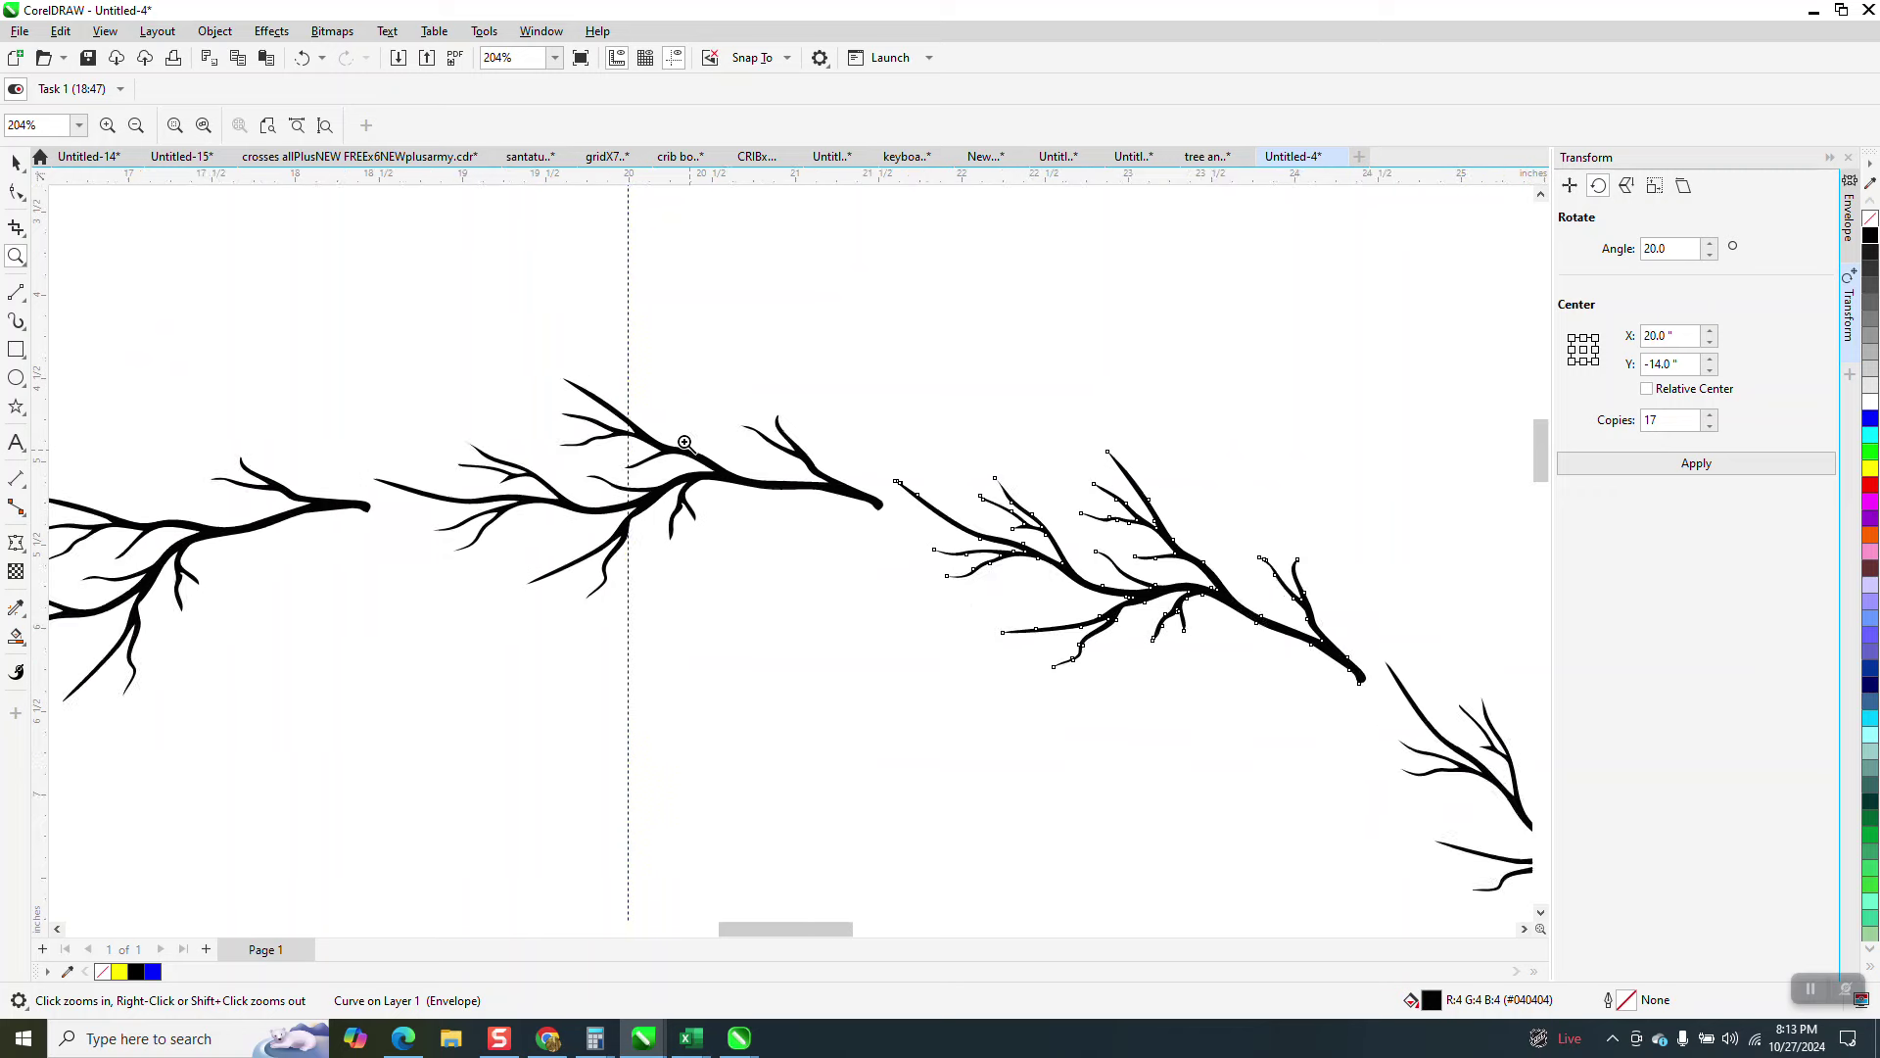